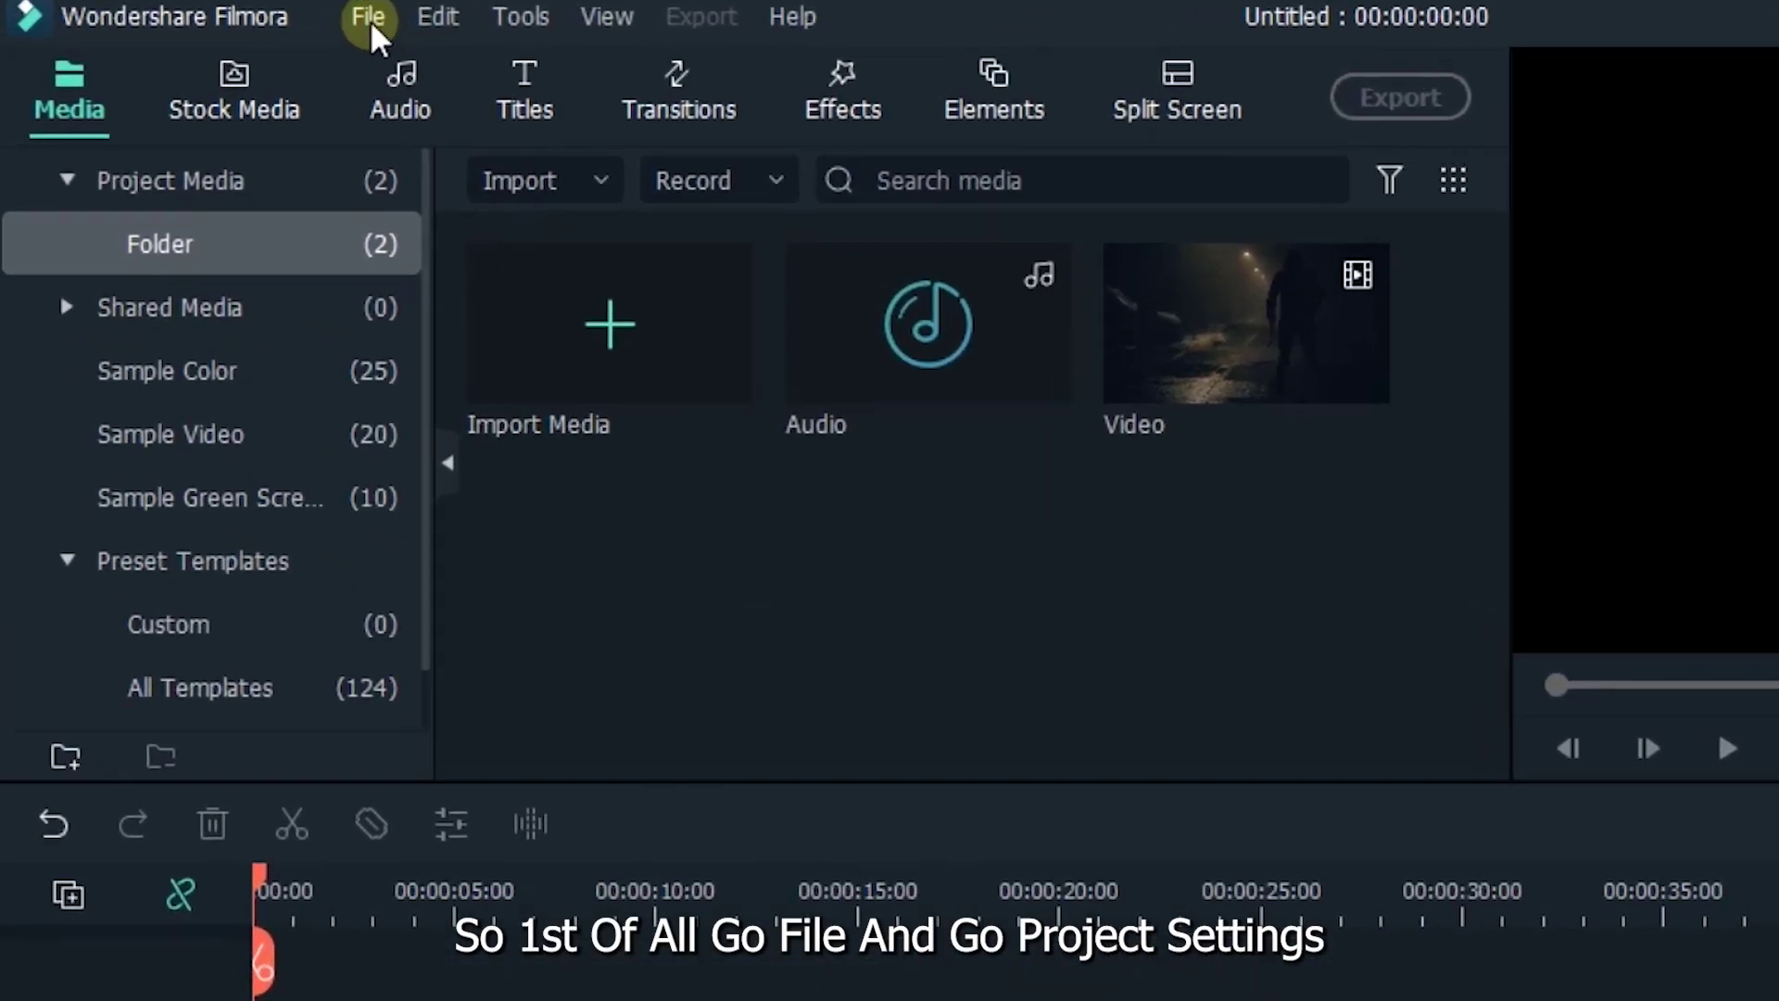
# Step: Set the project frame rate to 60 fps in Project Settings
pyautogui.click(242, 22)
pyautogui.click(583, 728)
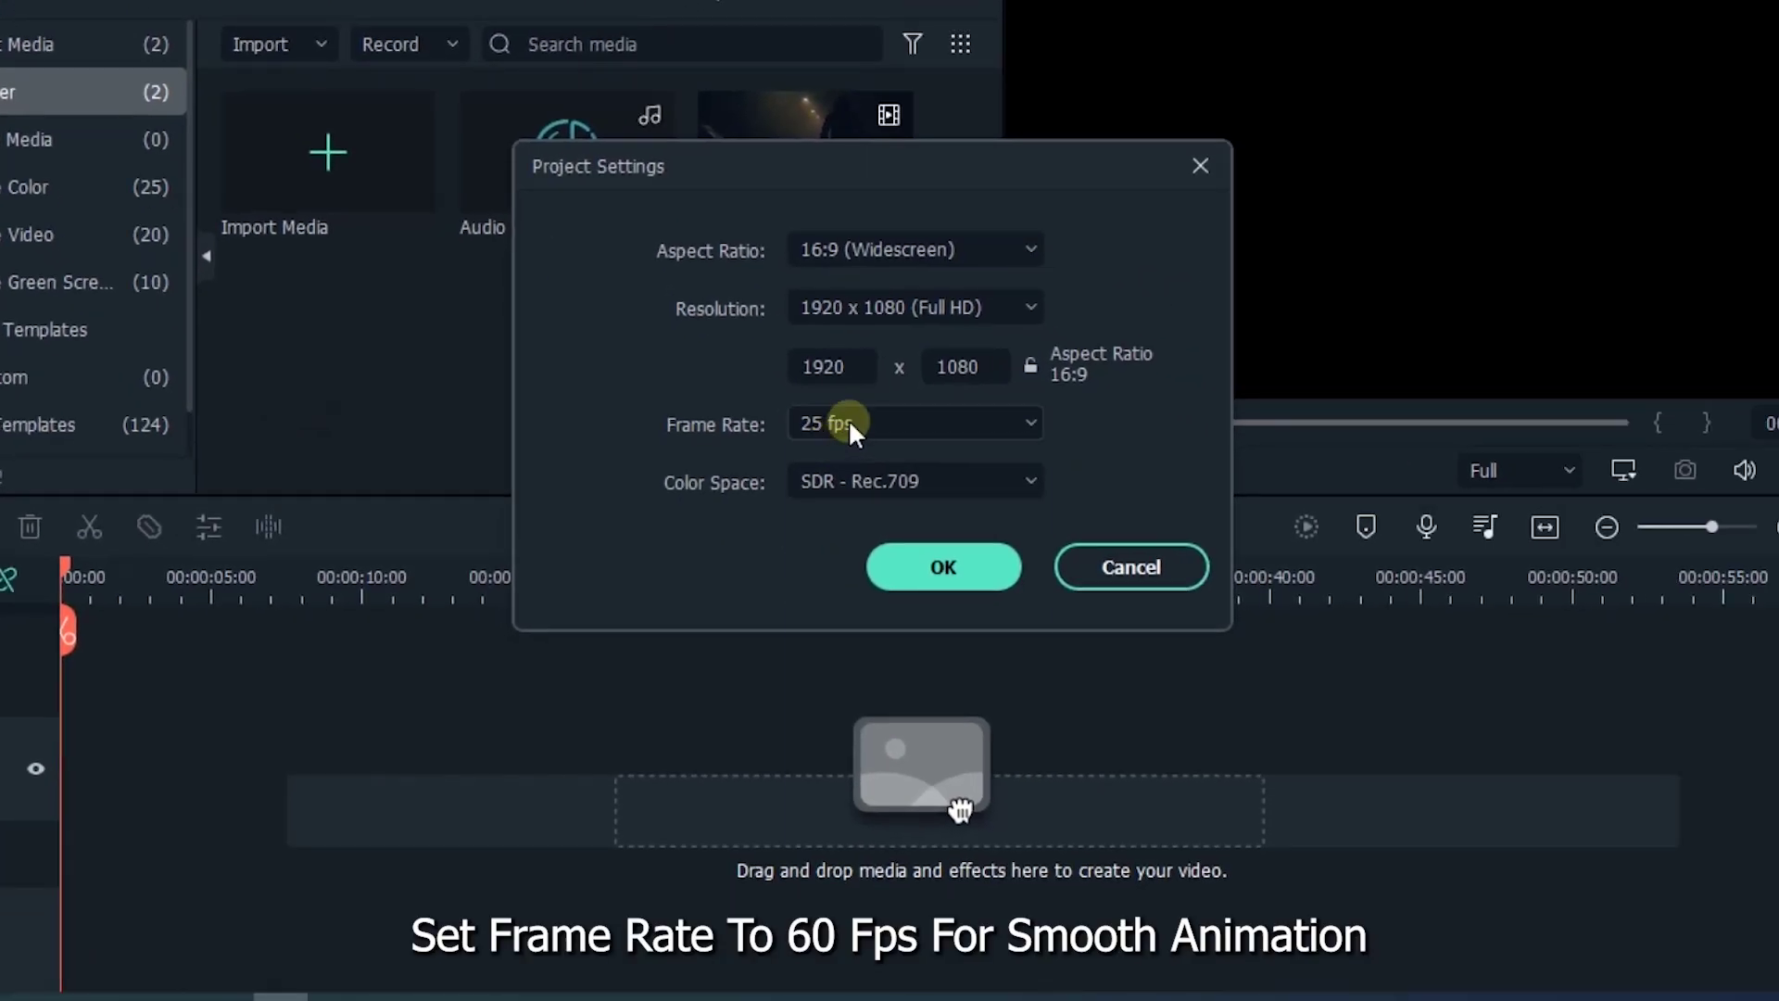
pyautogui.click(847, 423)
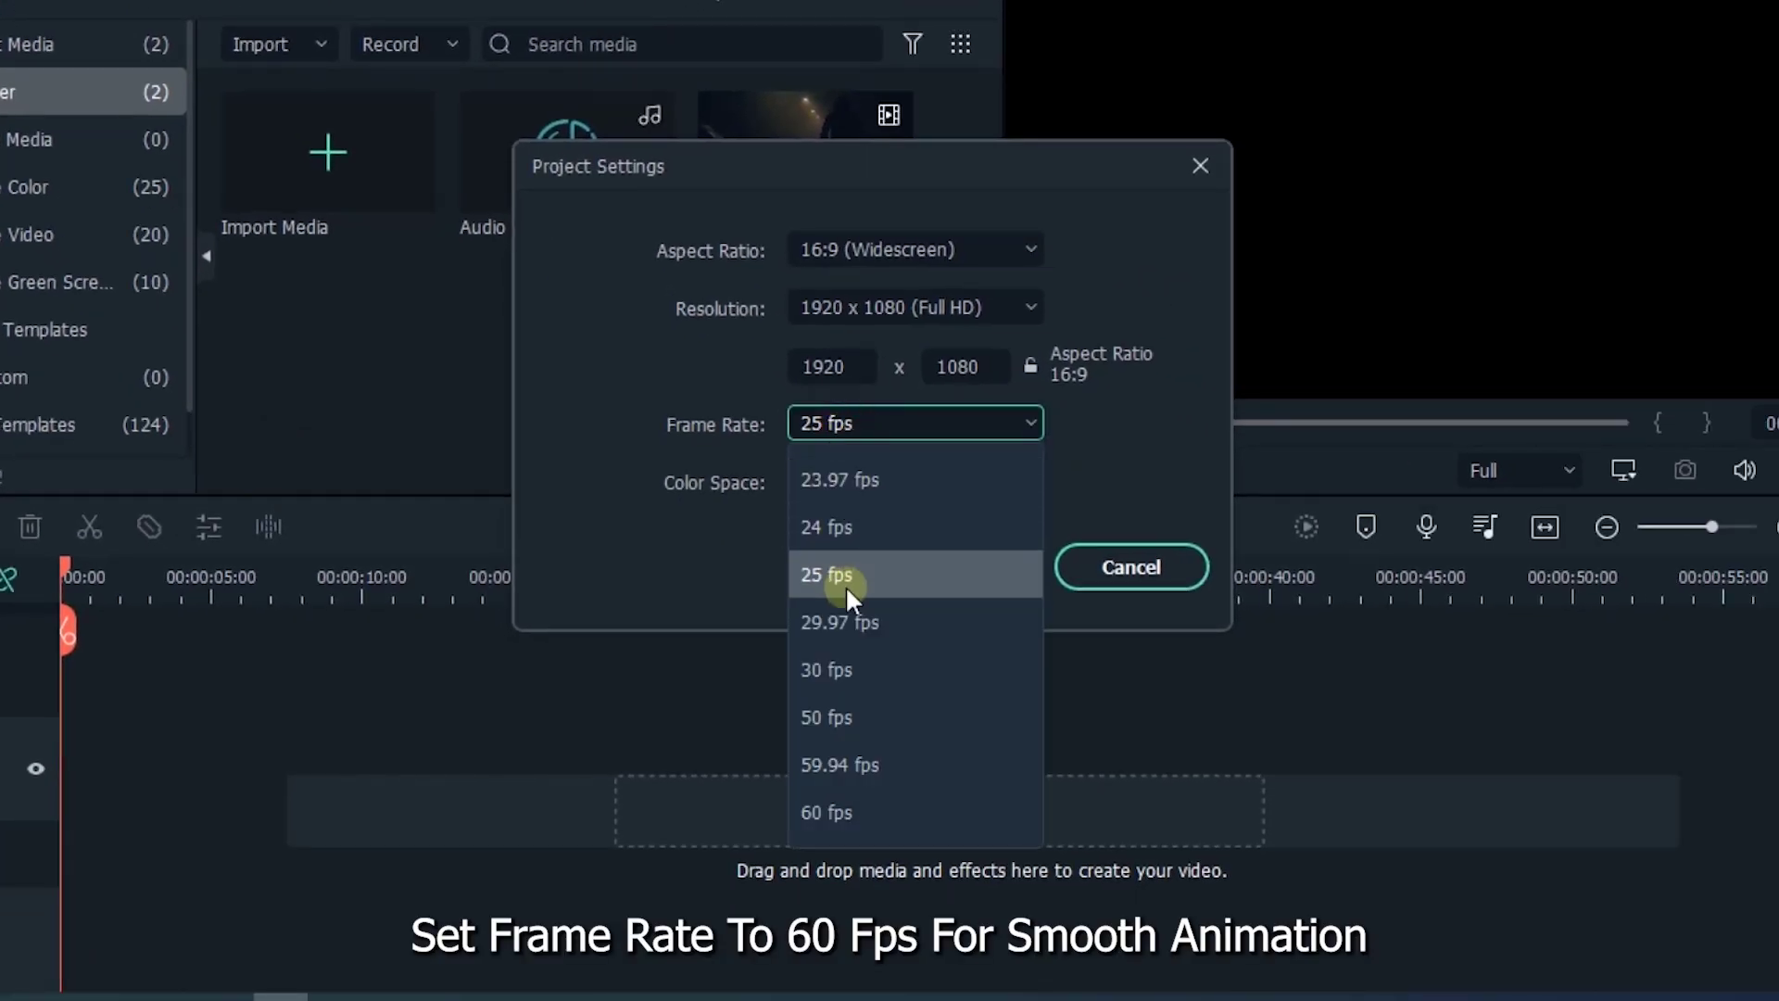
pyautogui.click(862, 811)
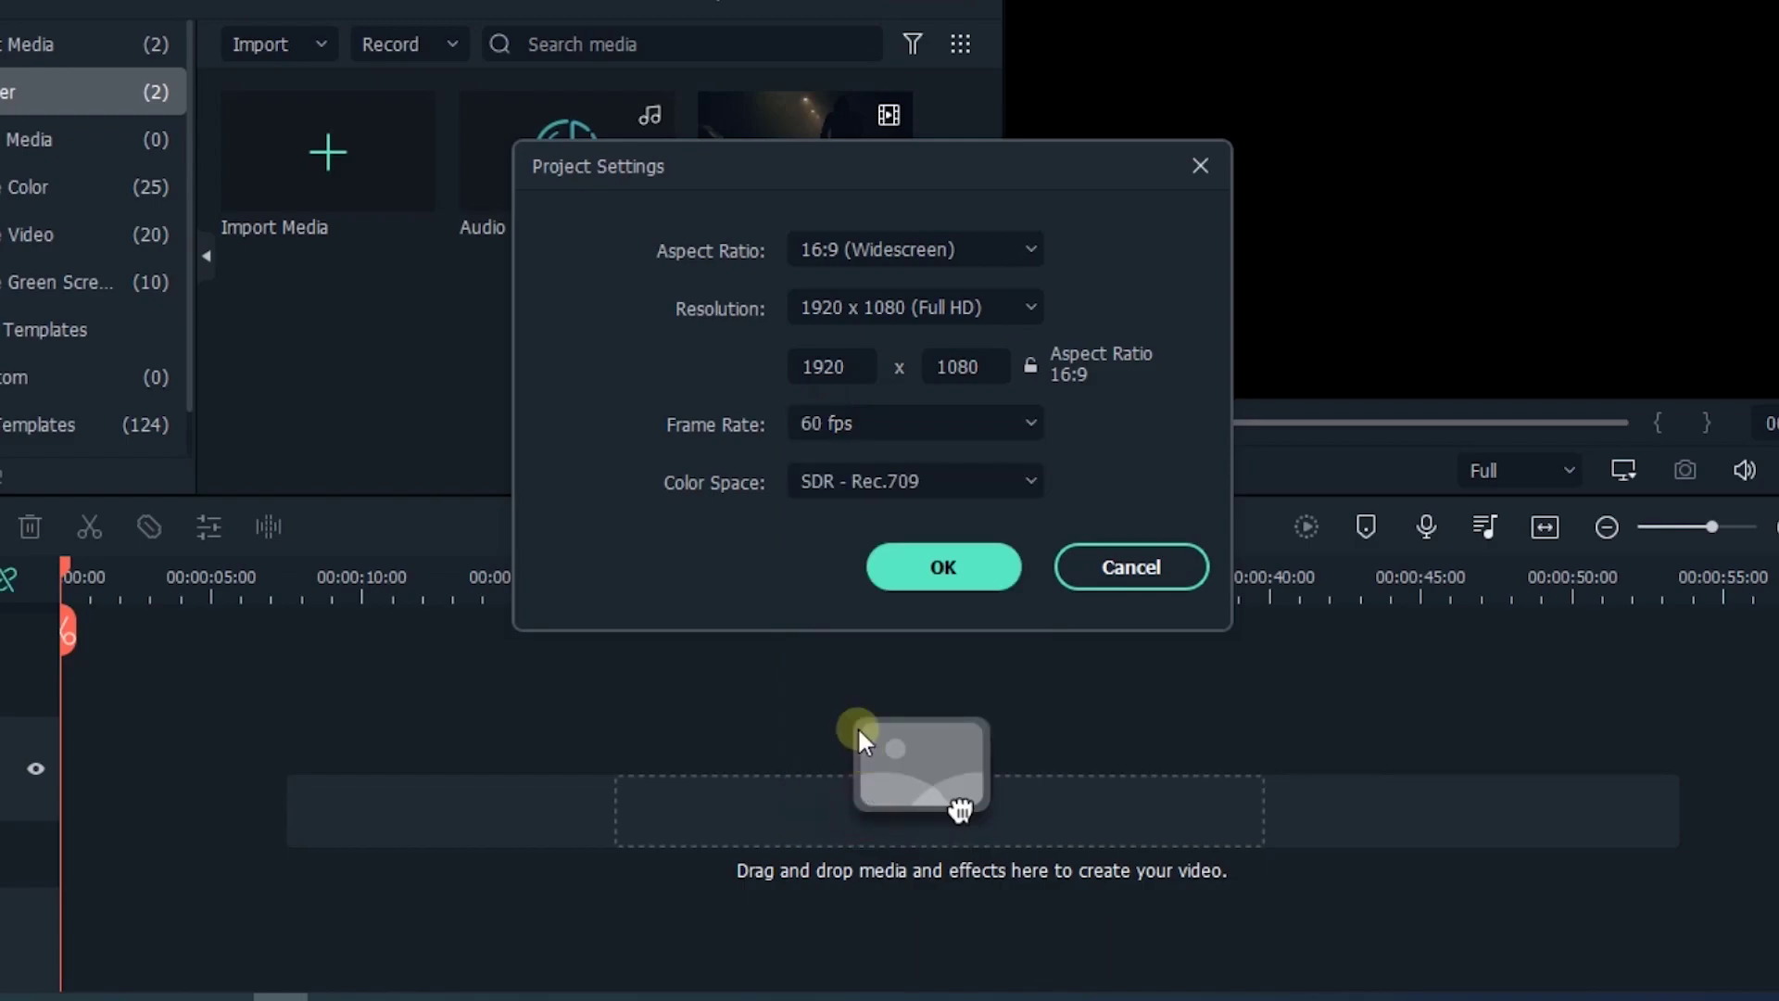
pyautogui.click(884, 564)
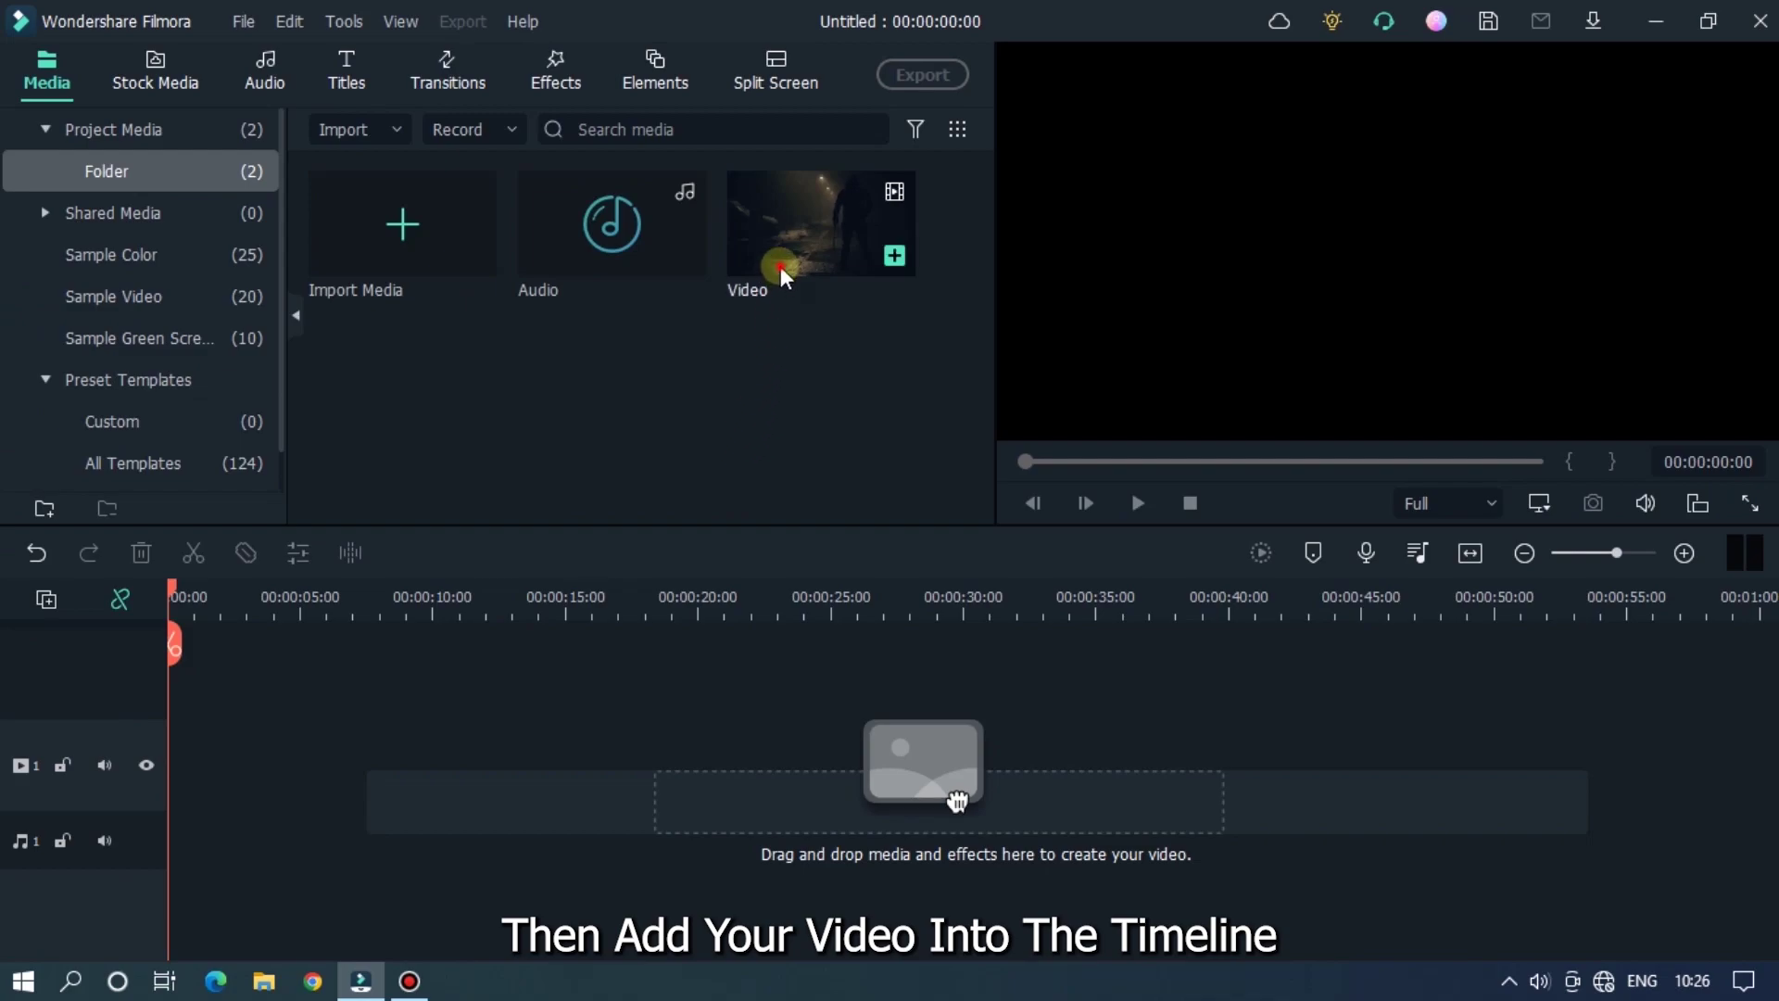
# Step: Place the night-street video on the first video track and preview it
pyautogui.moveTo(780, 265); pyautogui.dragTo(148, 795)
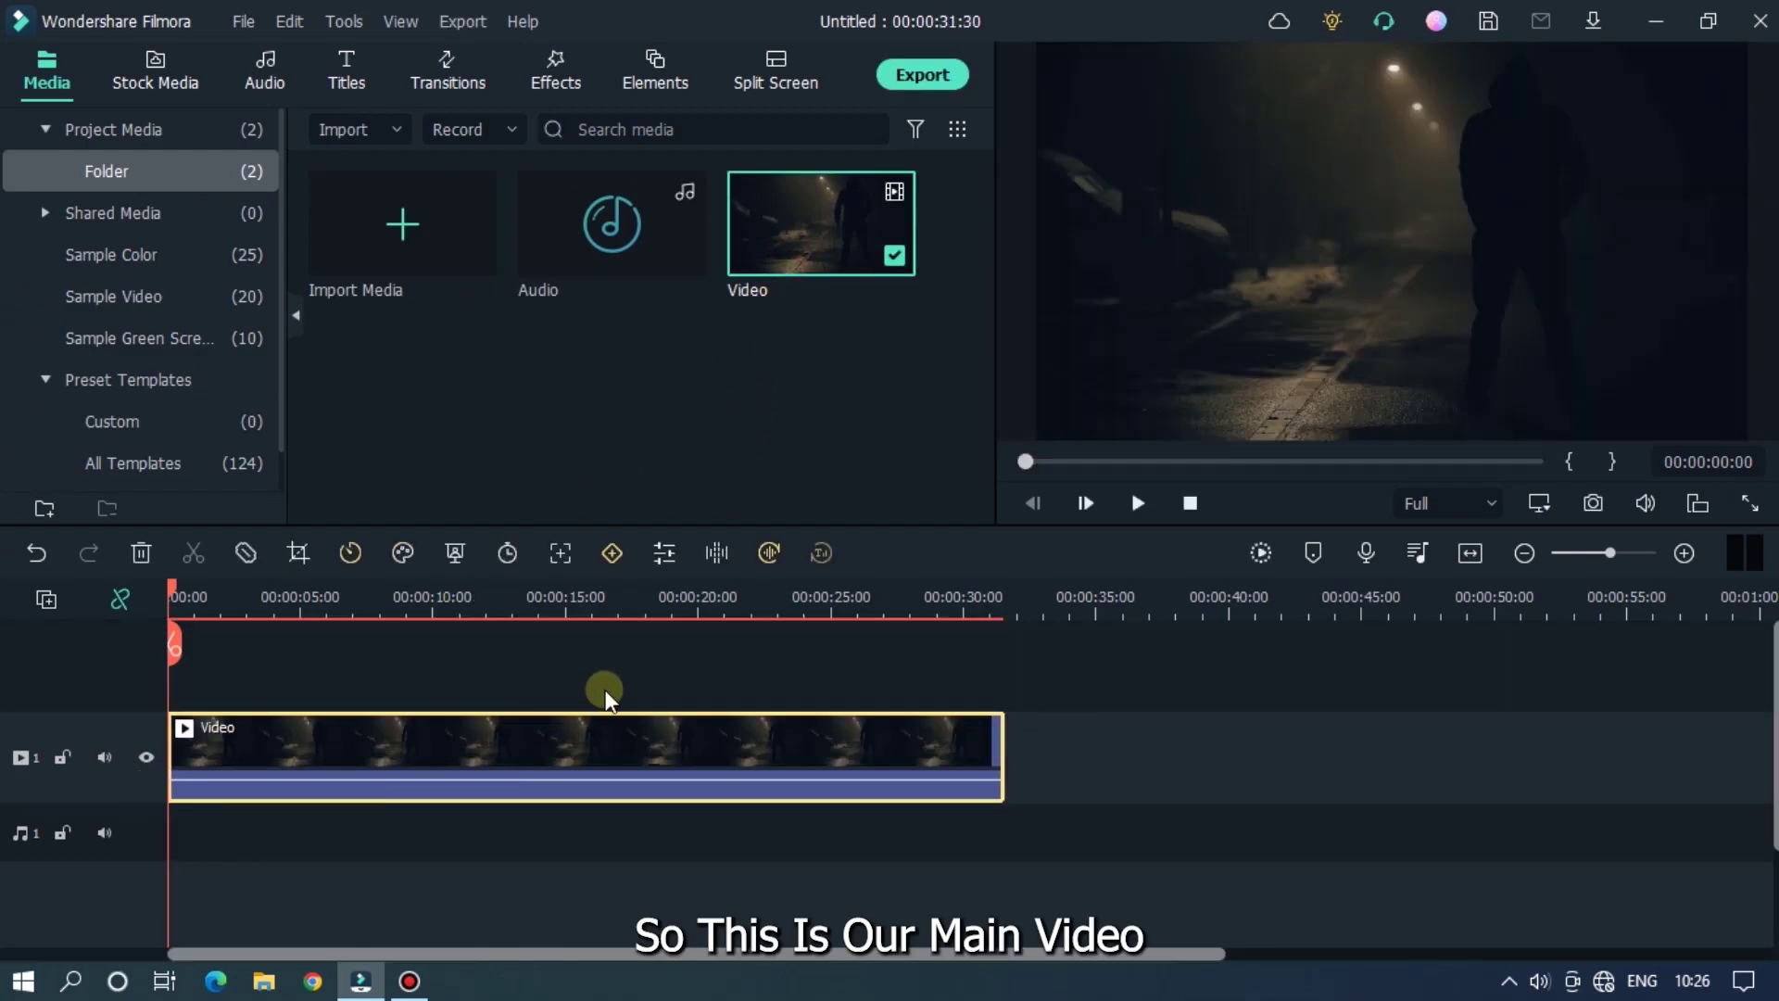
pyautogui.press('space')
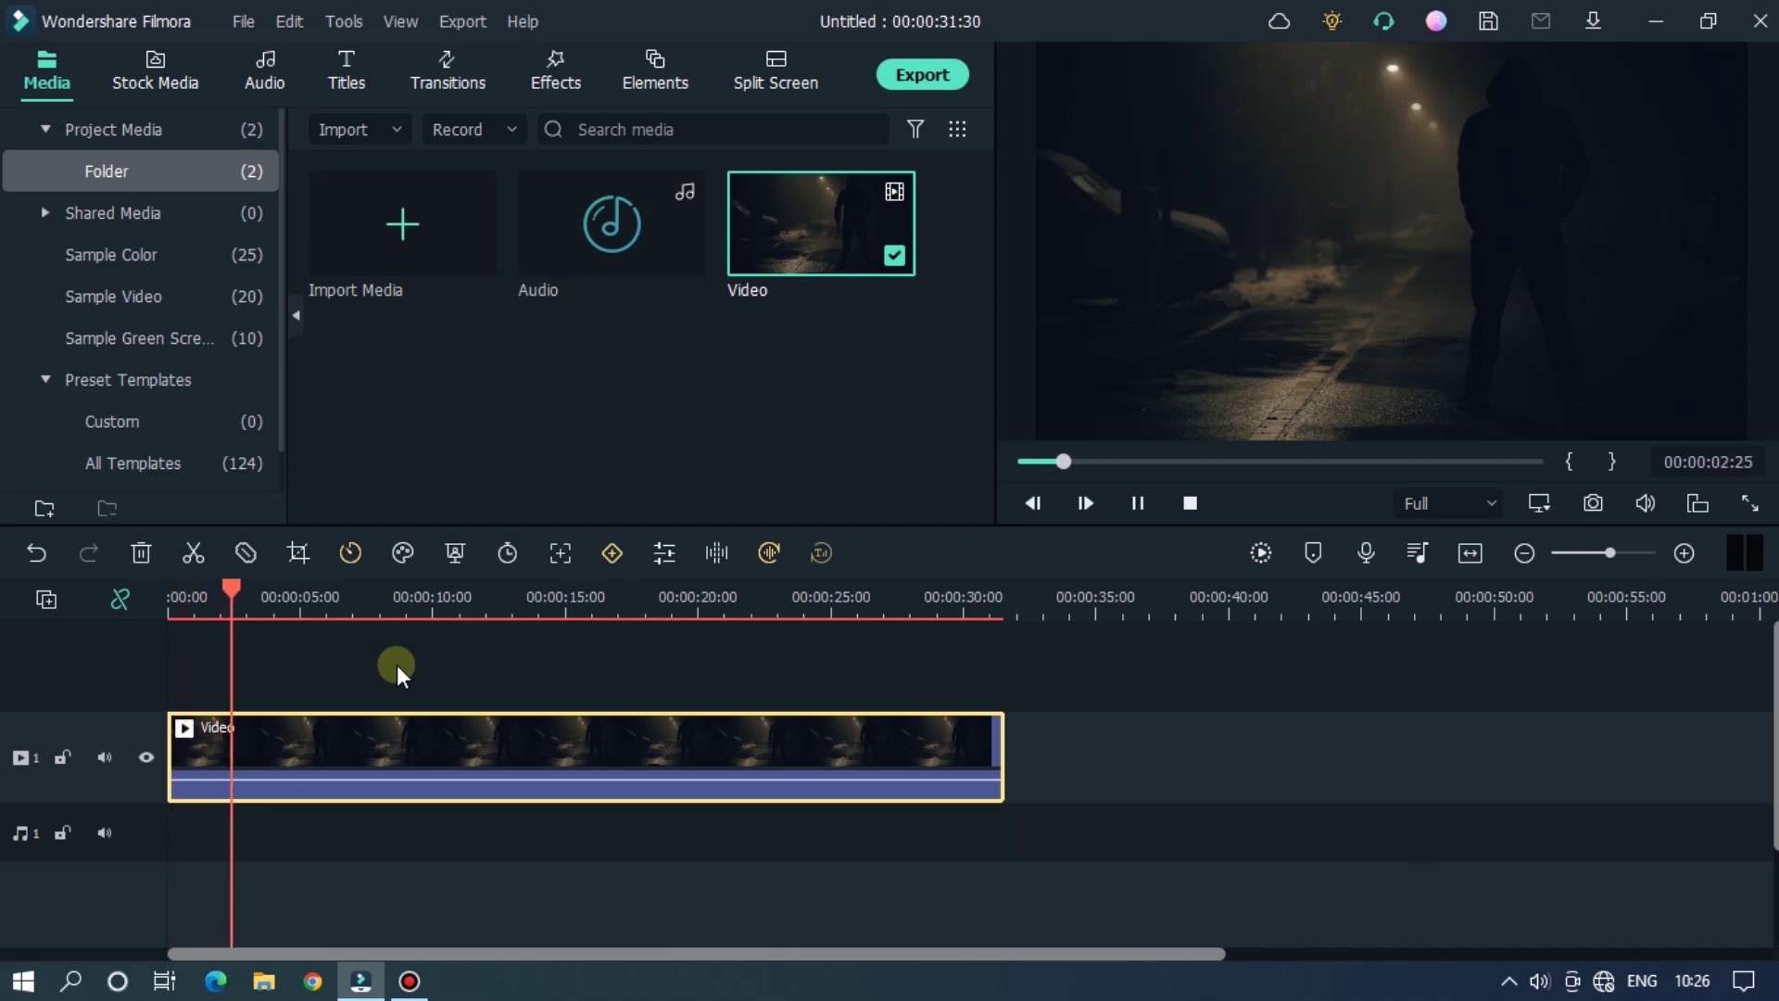
pyautogui.press('space')
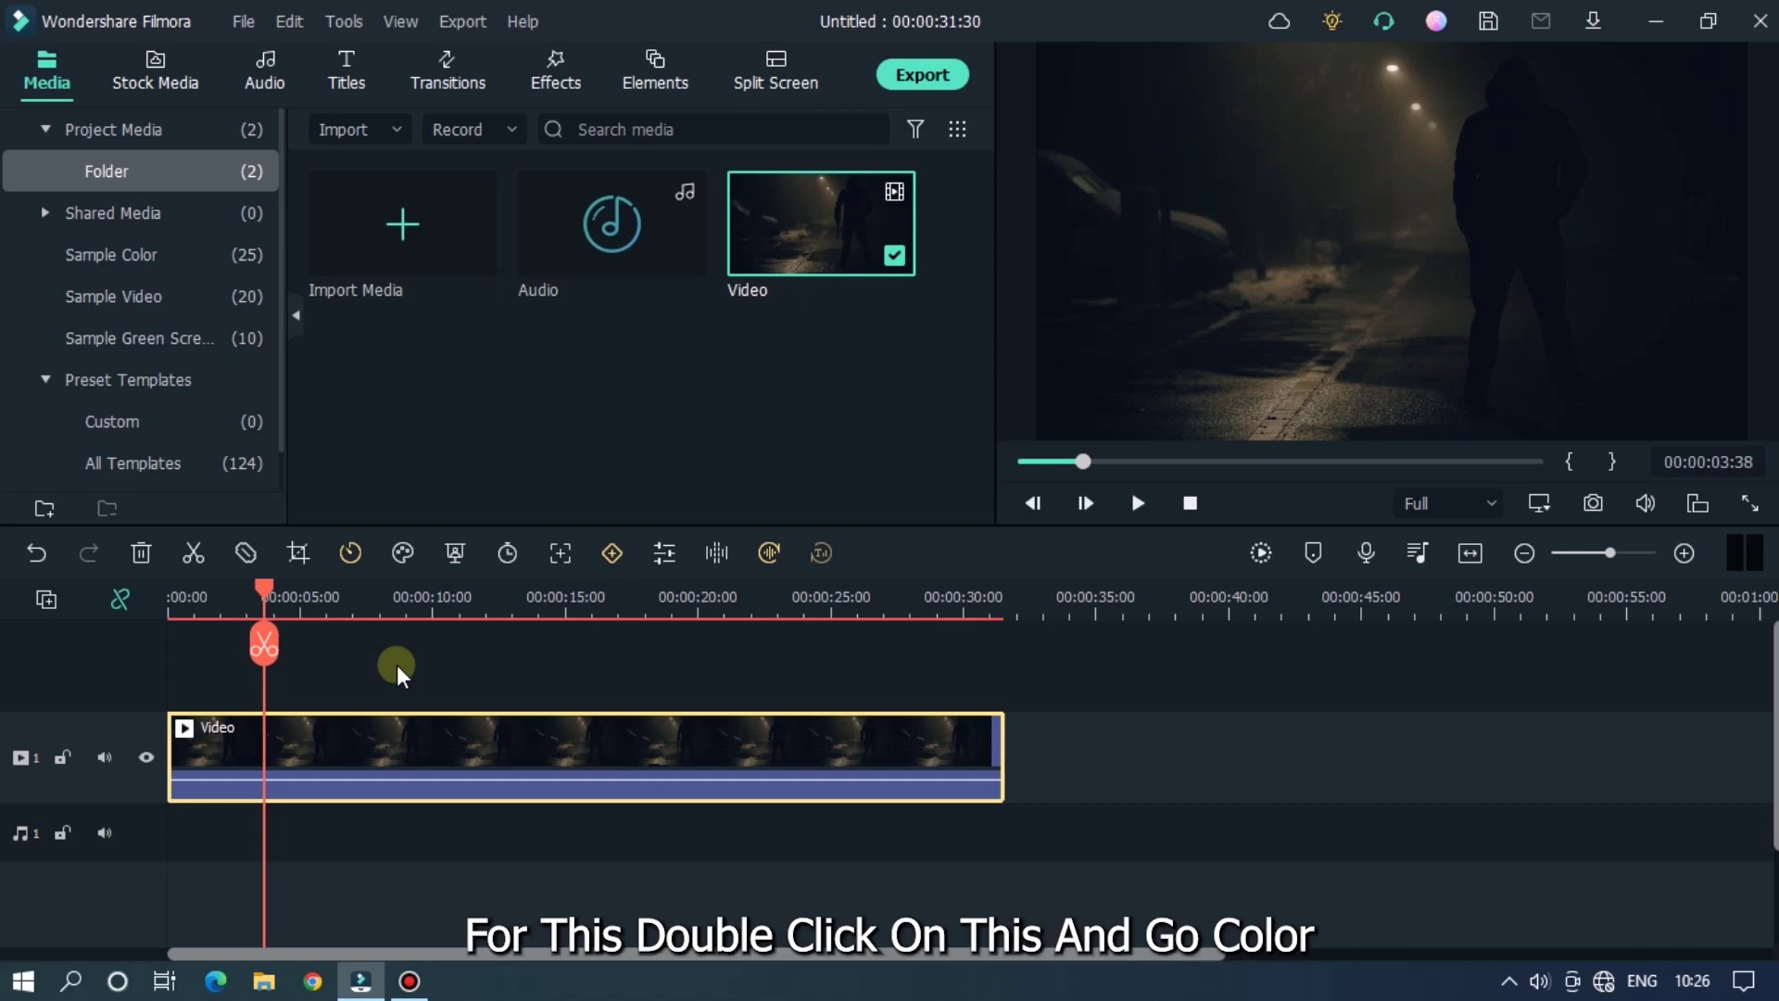
# Step: Apply the Walking Dead 3D LUT in the night-street clip's Color settings
pyautogui.doubleClick(380, 758)
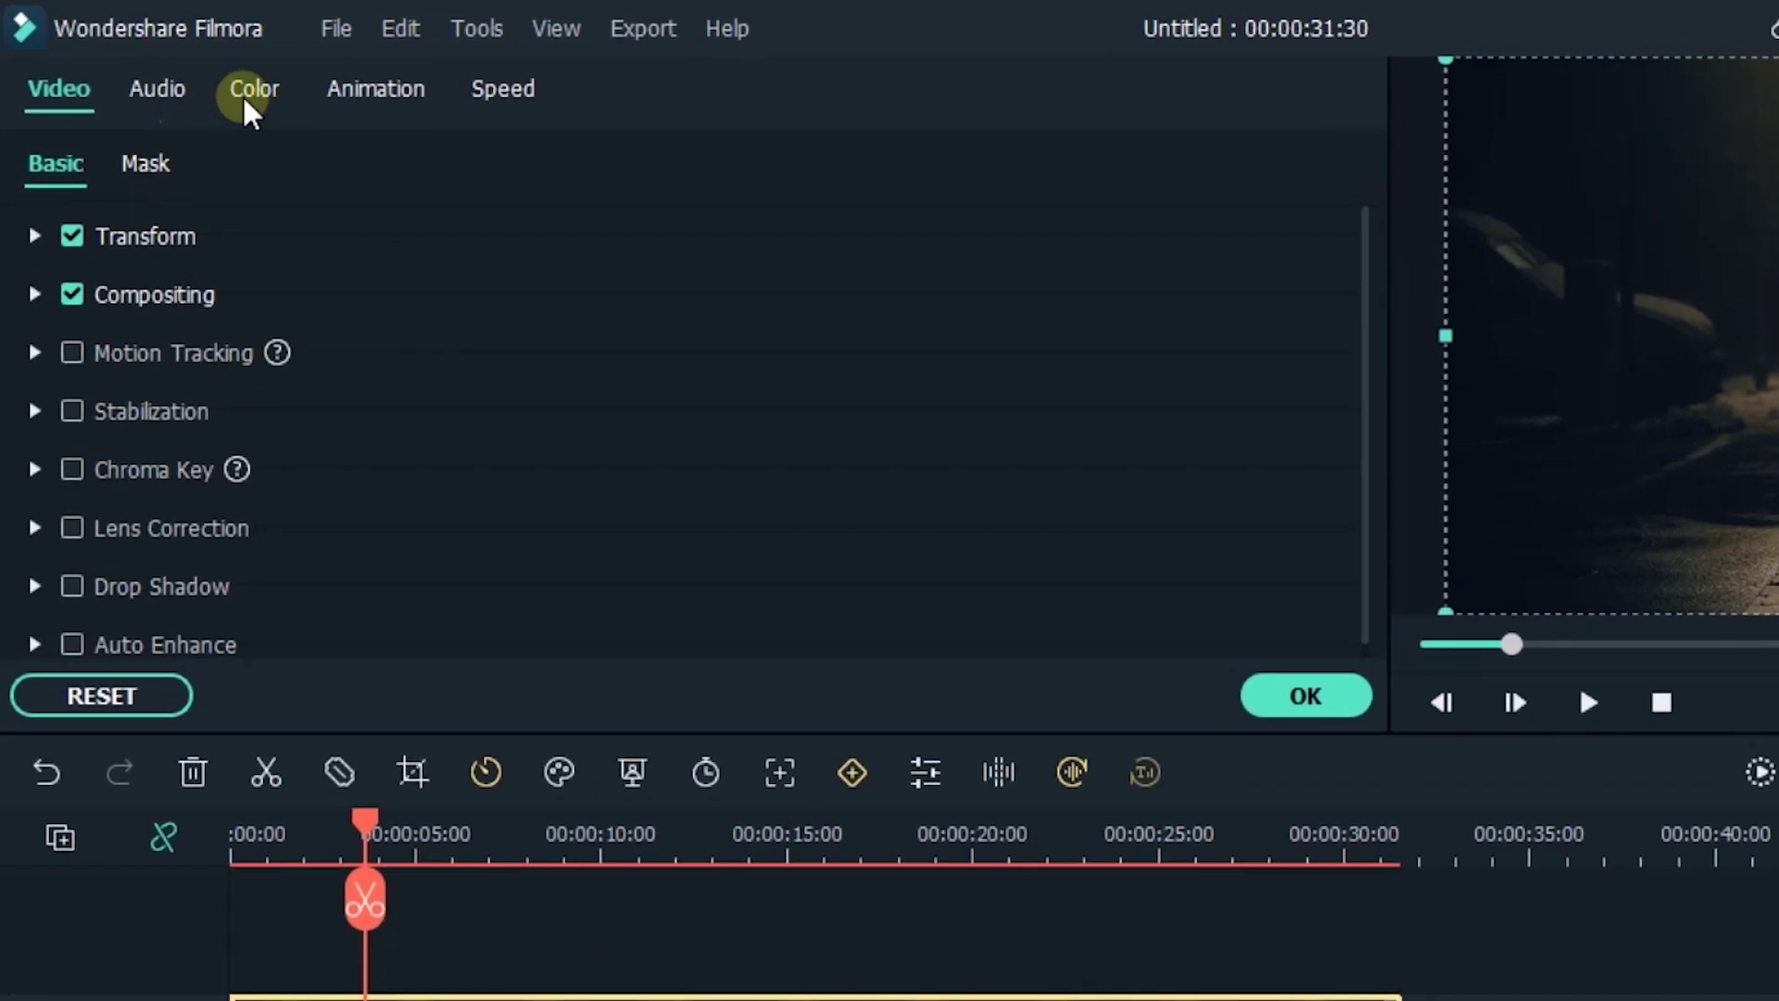
pyautogui.click(178, 71)
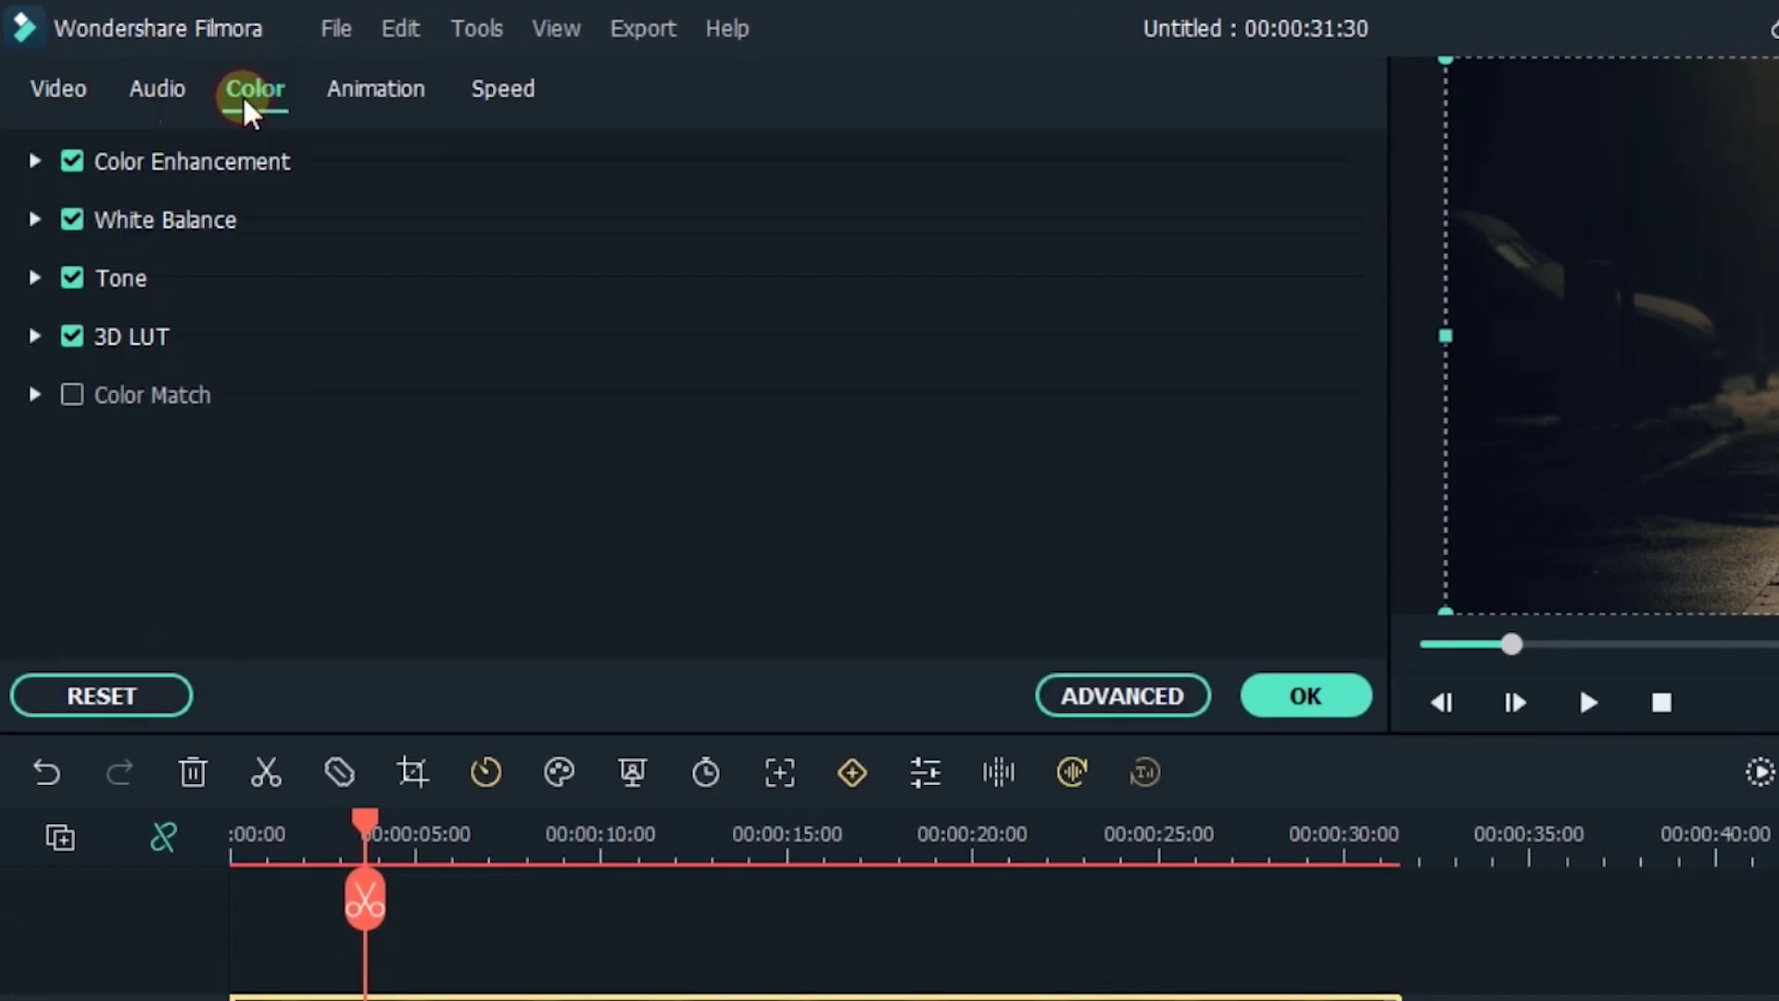
pyautogui.click(35, 338)
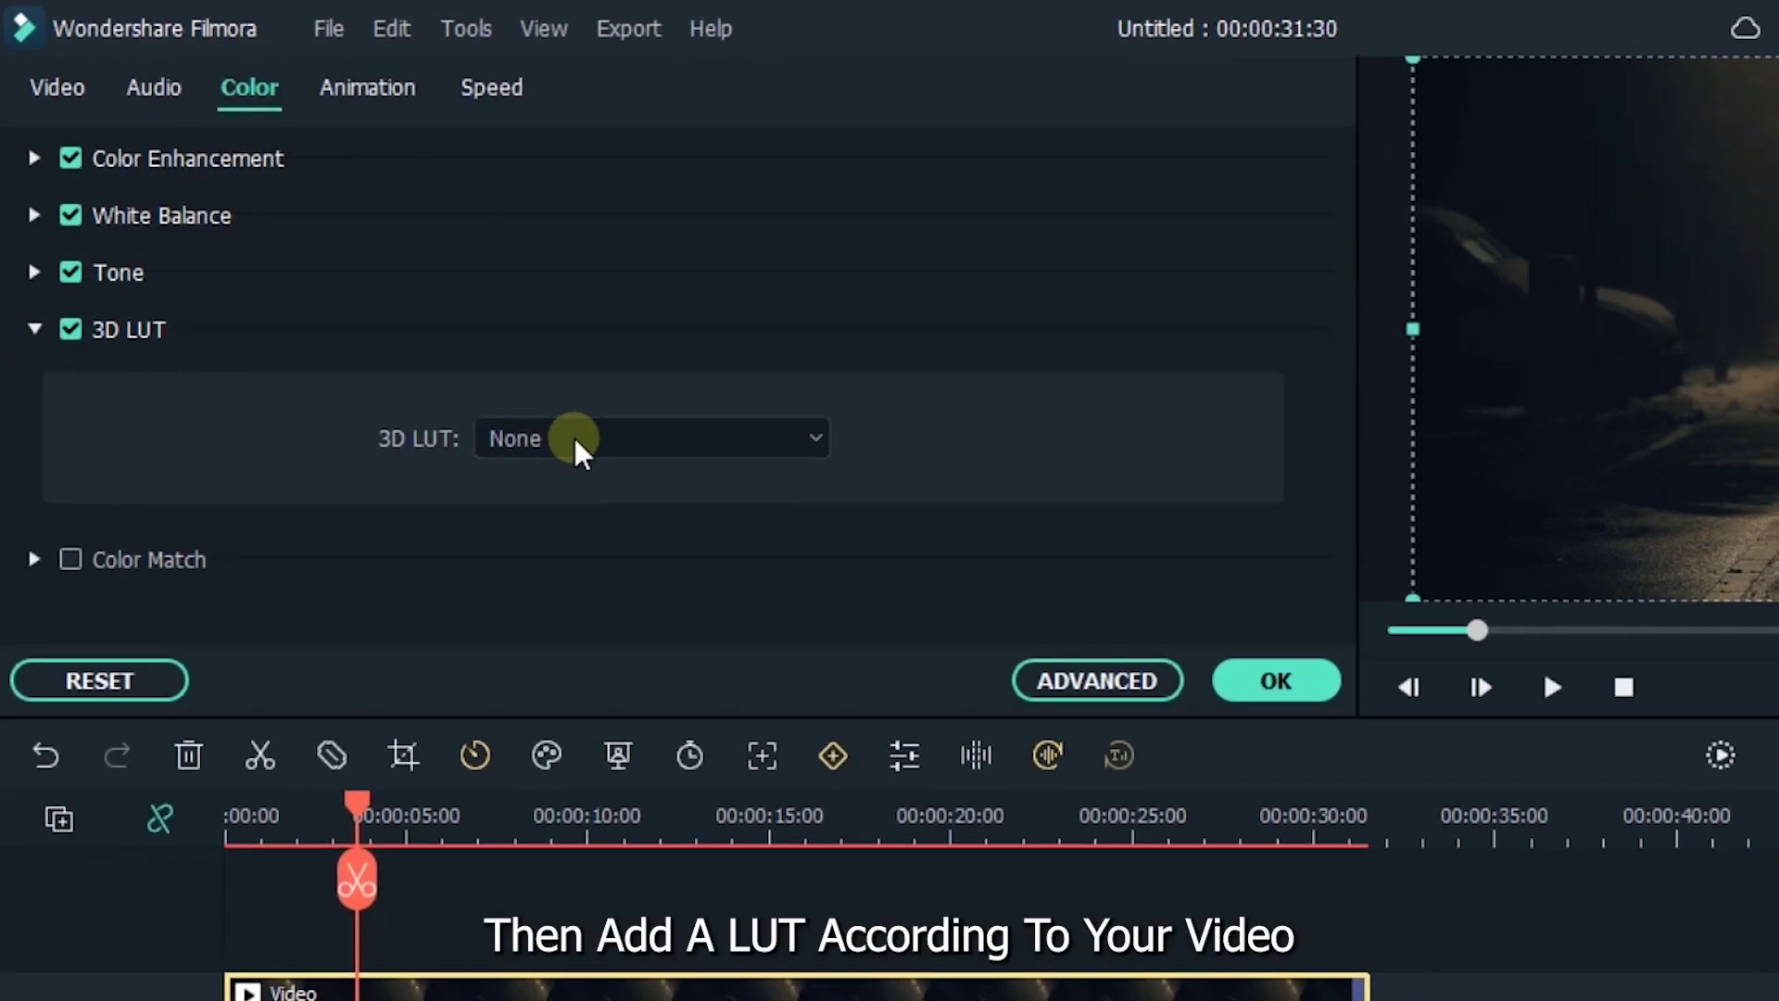
pyautogui.click(580, 443)
pyautogui.scroll(-3, 534, 560)
pyautogui.scroll(-1, 547, 667)
pyautogui.scroll(-2, 598, 616)
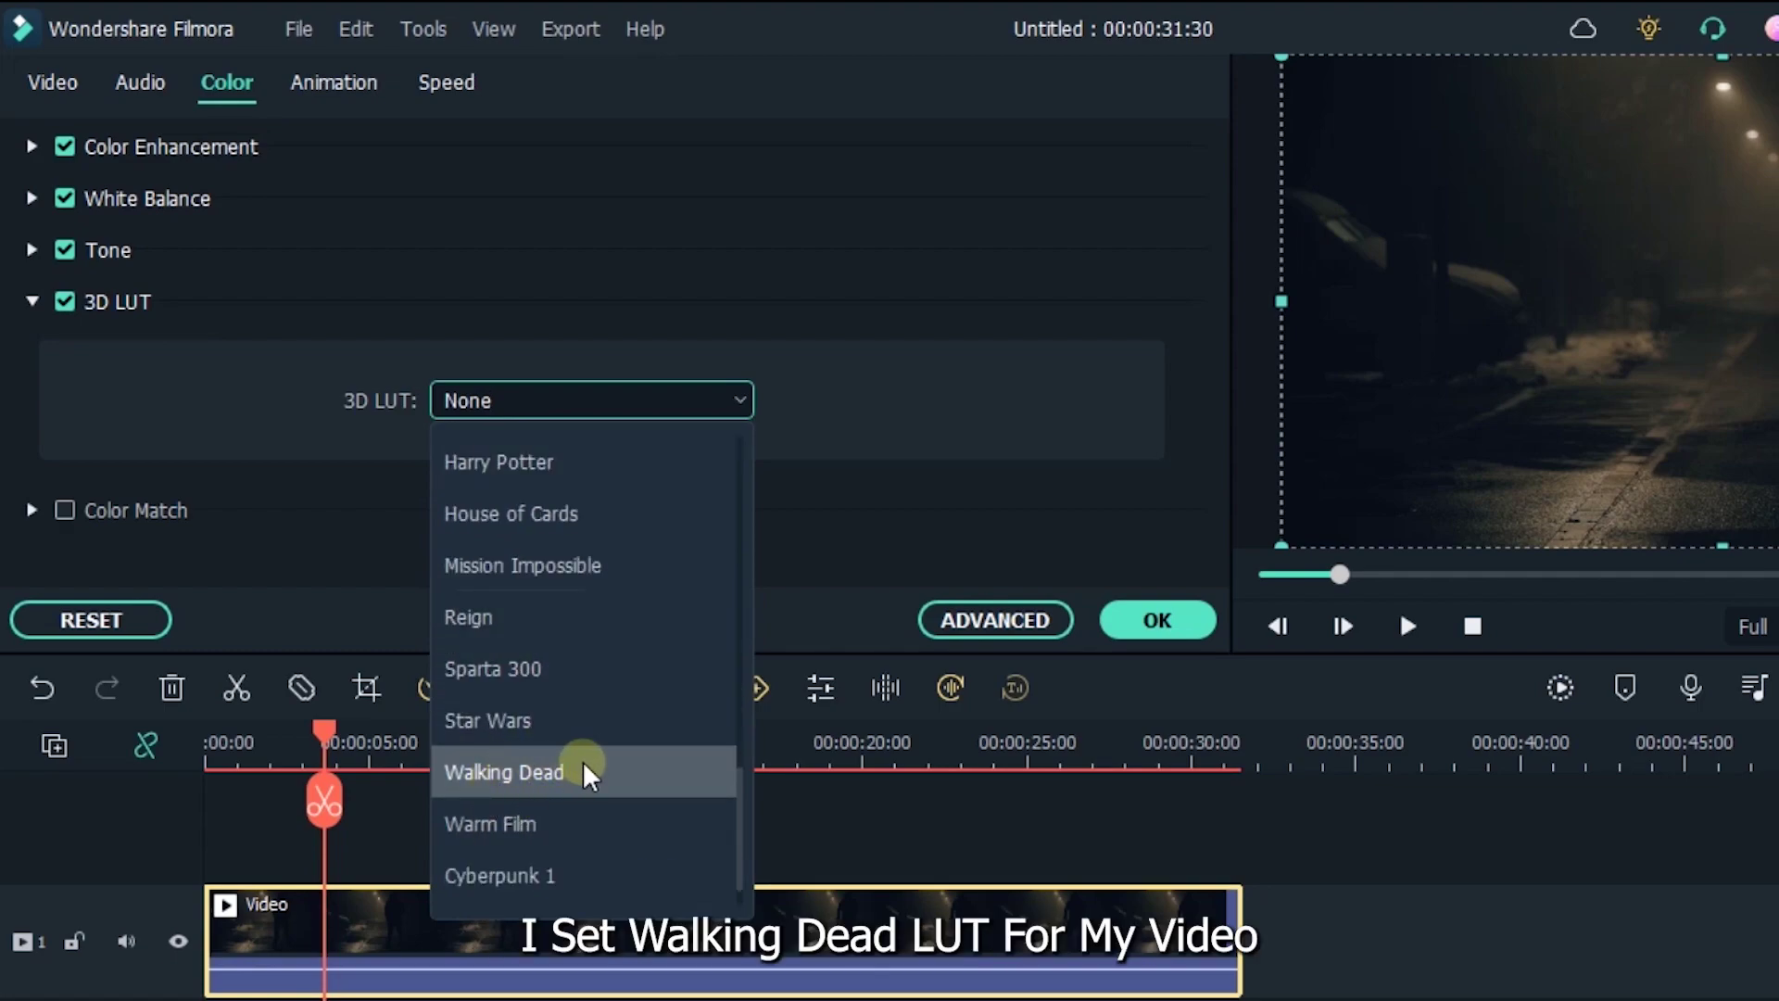
pyautogui.click(544, 772)
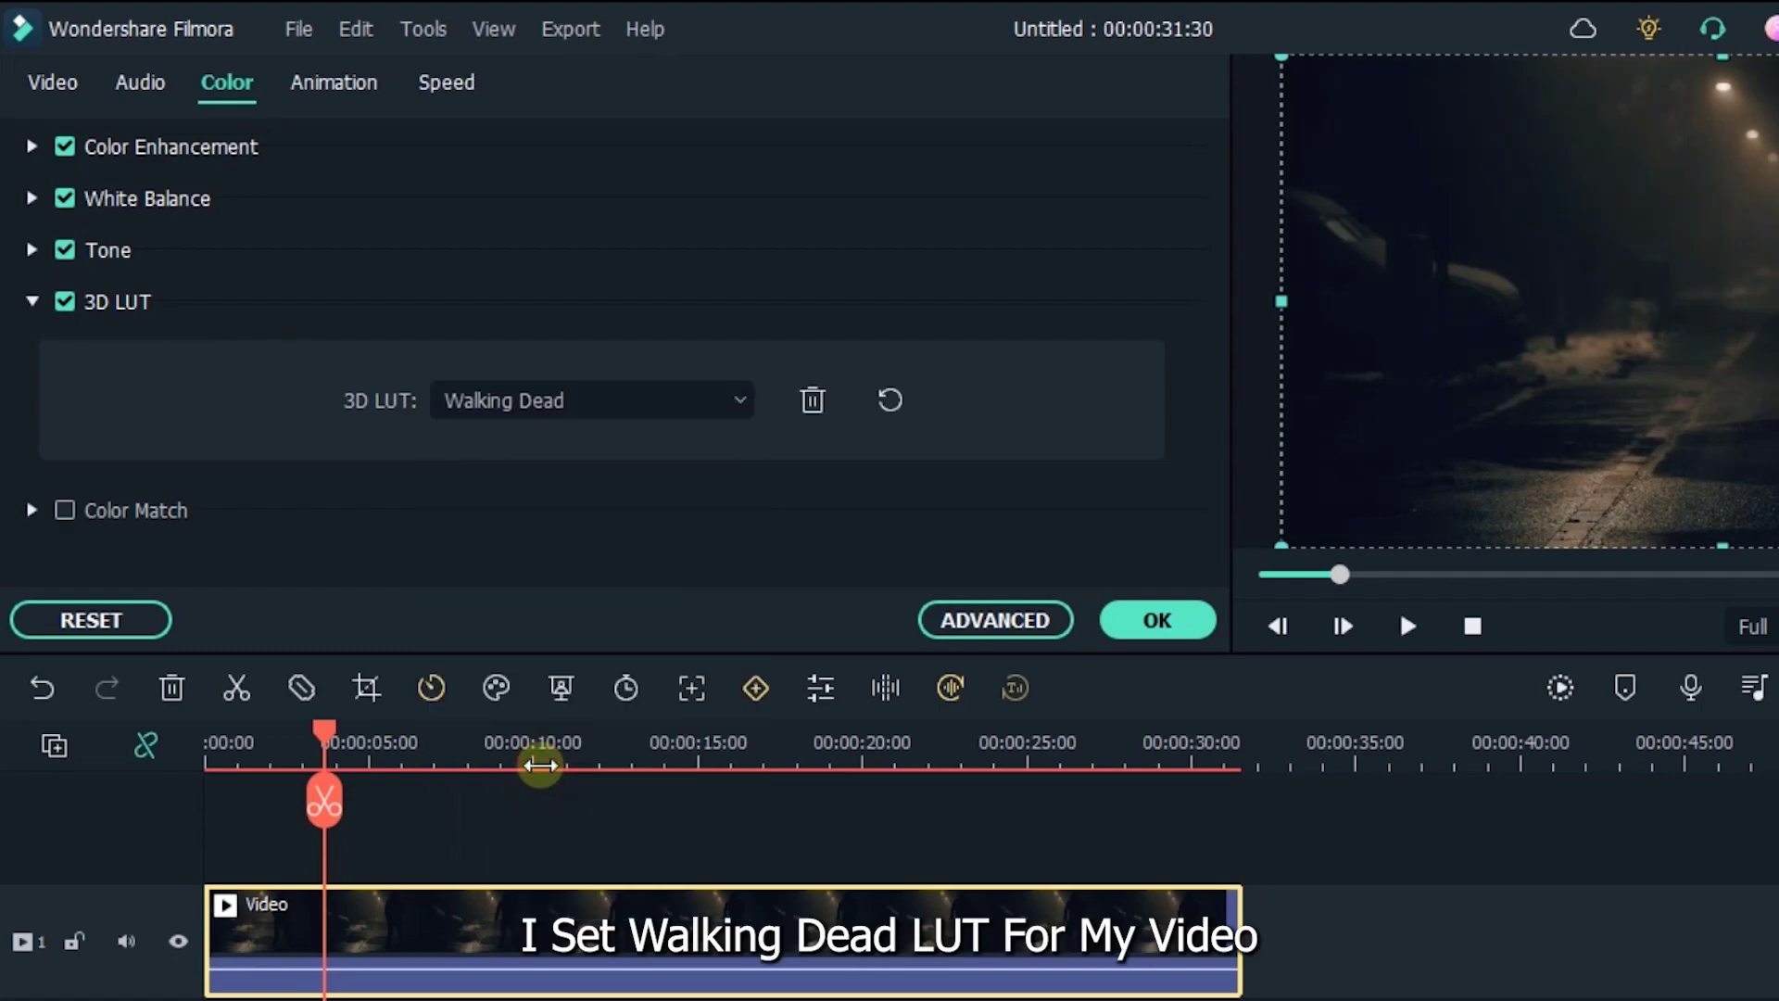
# Step: Add the Audio music clip to the audio track beneath the video and play from the start
pyautogui.click(1152, 617)
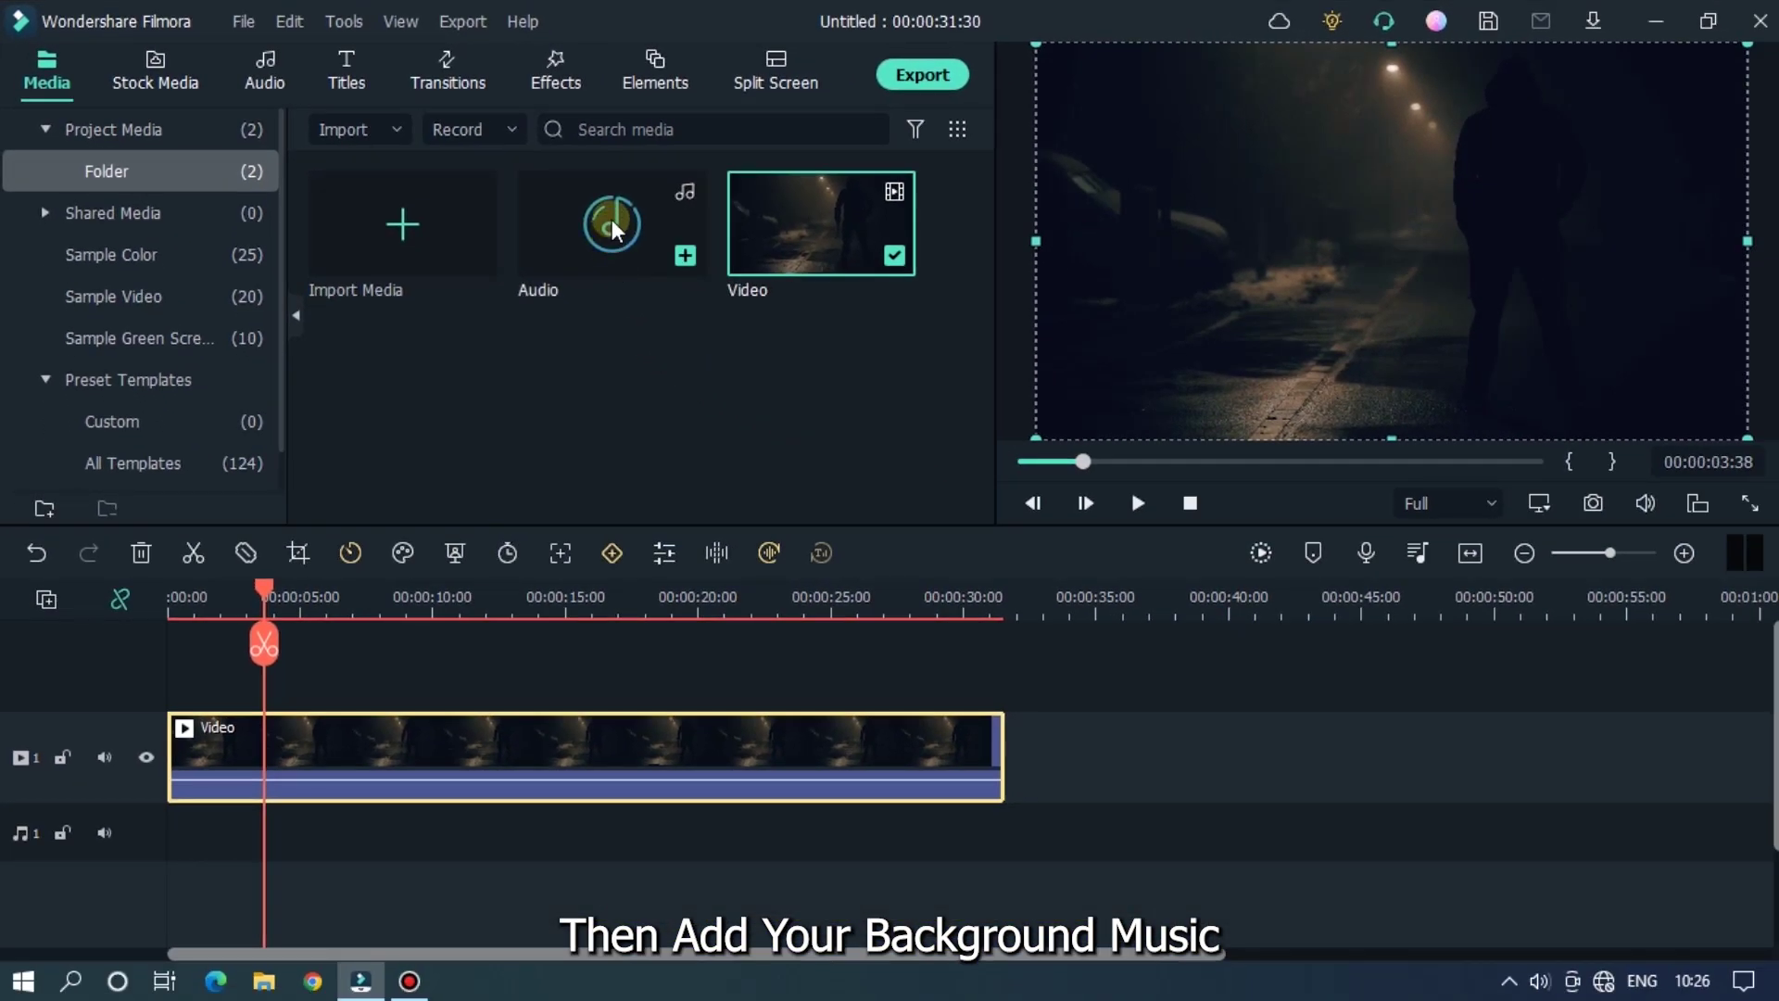
pyautogui.moveTo(611, 227); pyautogui.dragTo(292, 738)
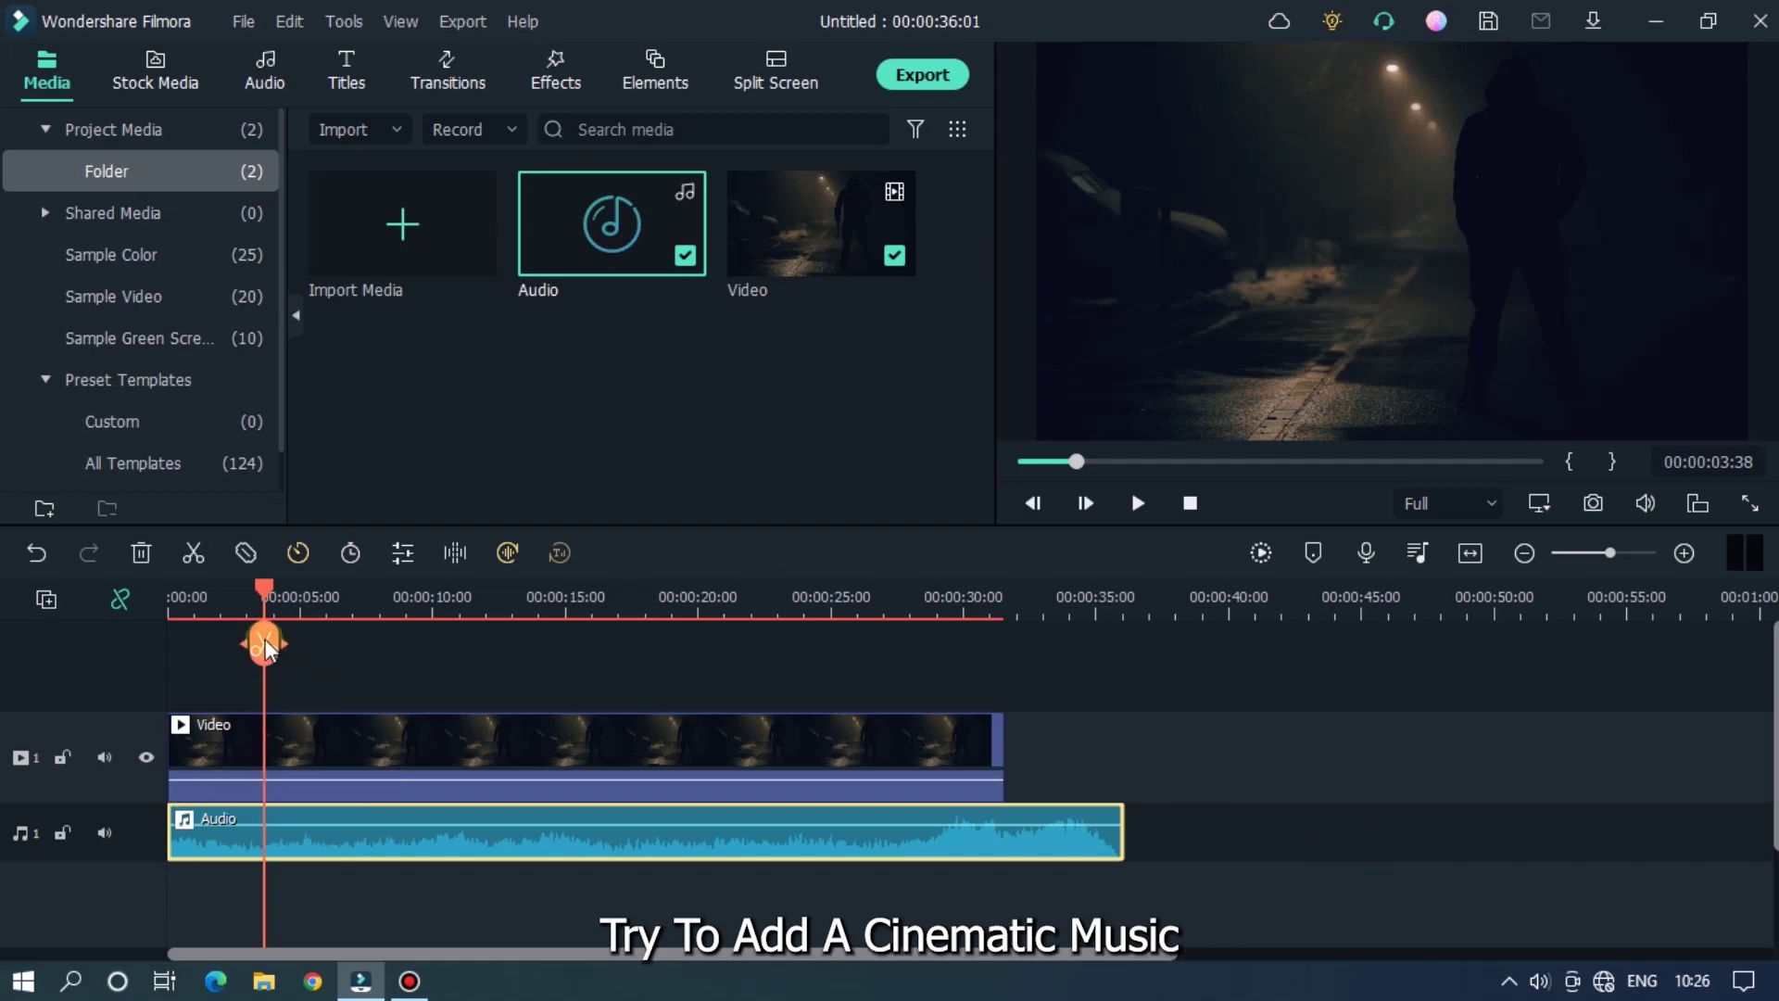
pyautogui.moveTo(266, 597); pyautogui.dragTo(81, 639)
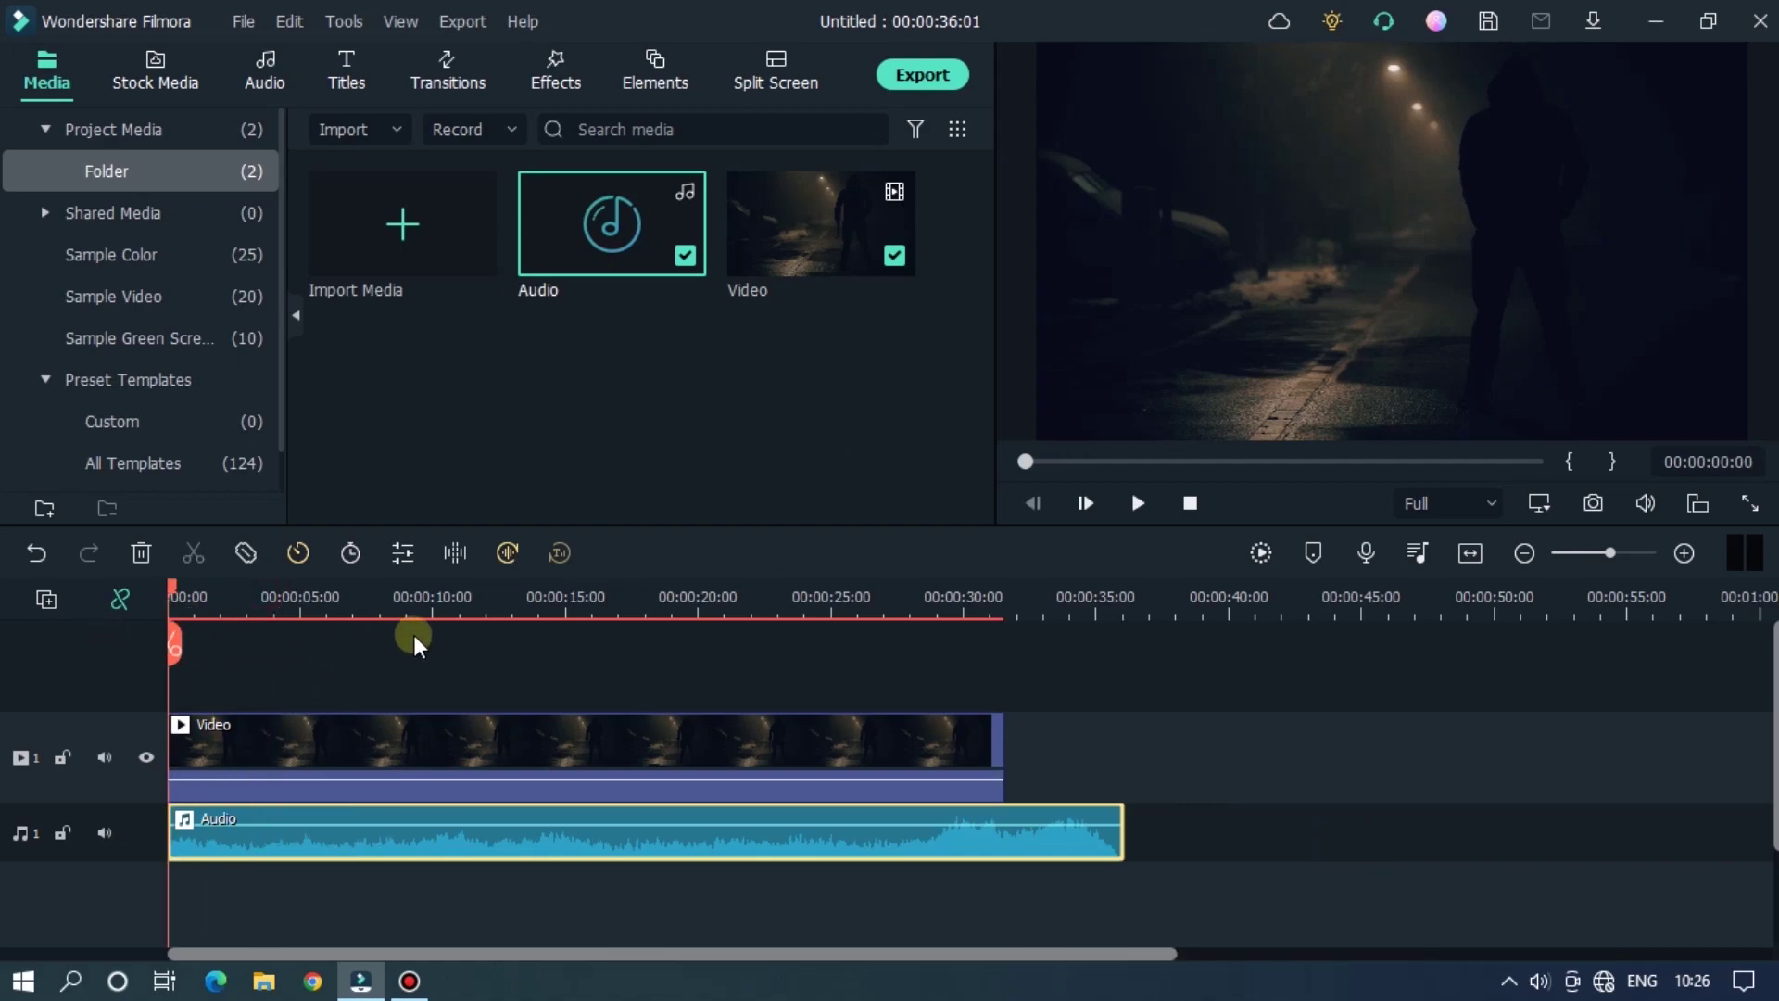
pyautogui.press('space')
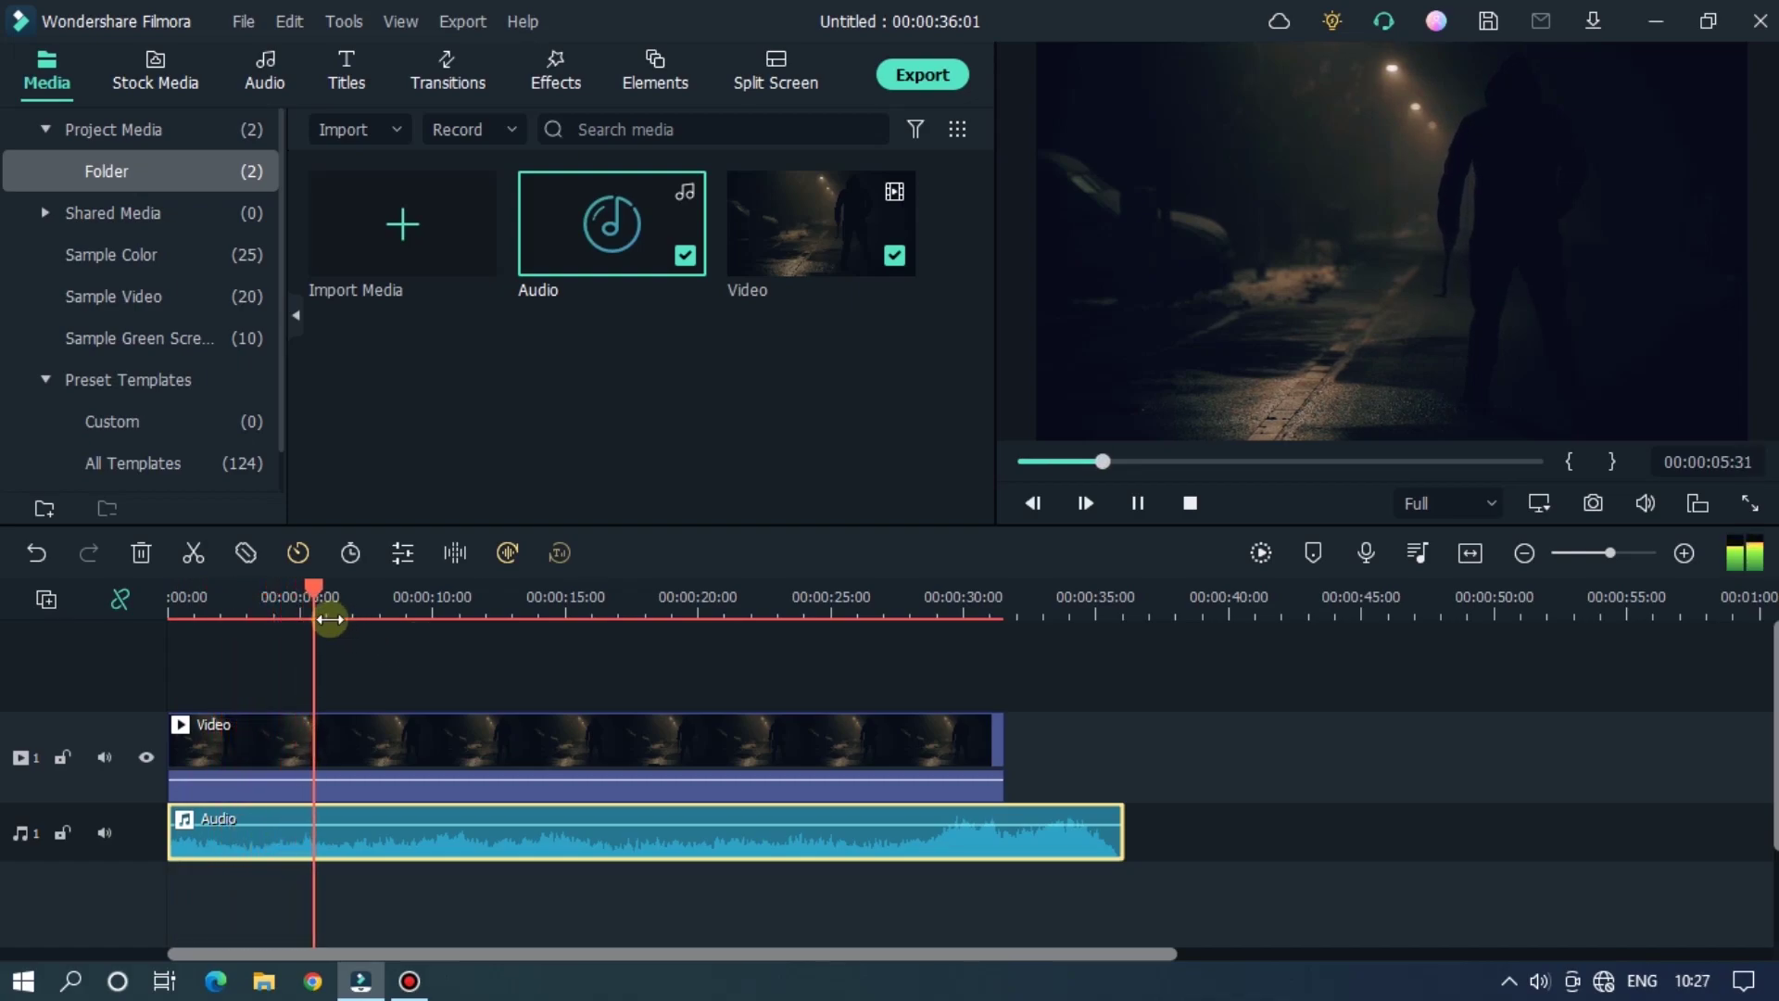
pyautogui.press('space')
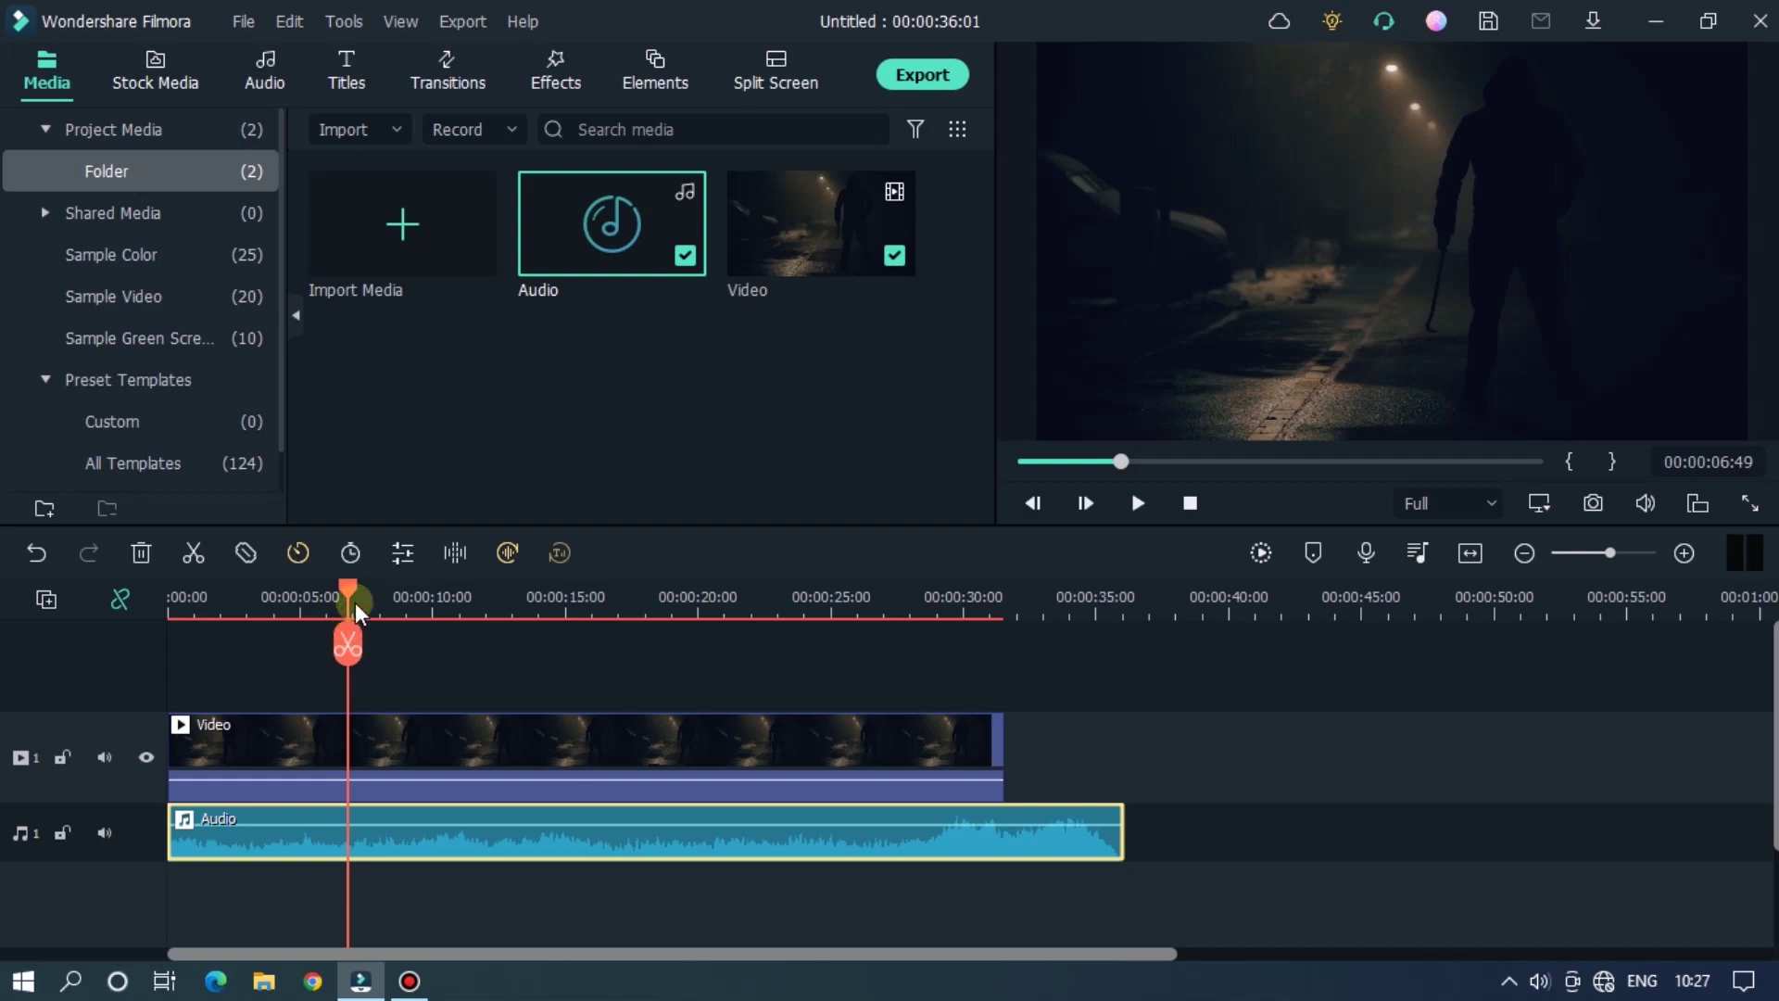
# Step: Put a Fade transition at the start of the night-street clip and preview the fade-in
pyautogui.moveTo(348, 584); pyautogui.dragTo(81, 631)
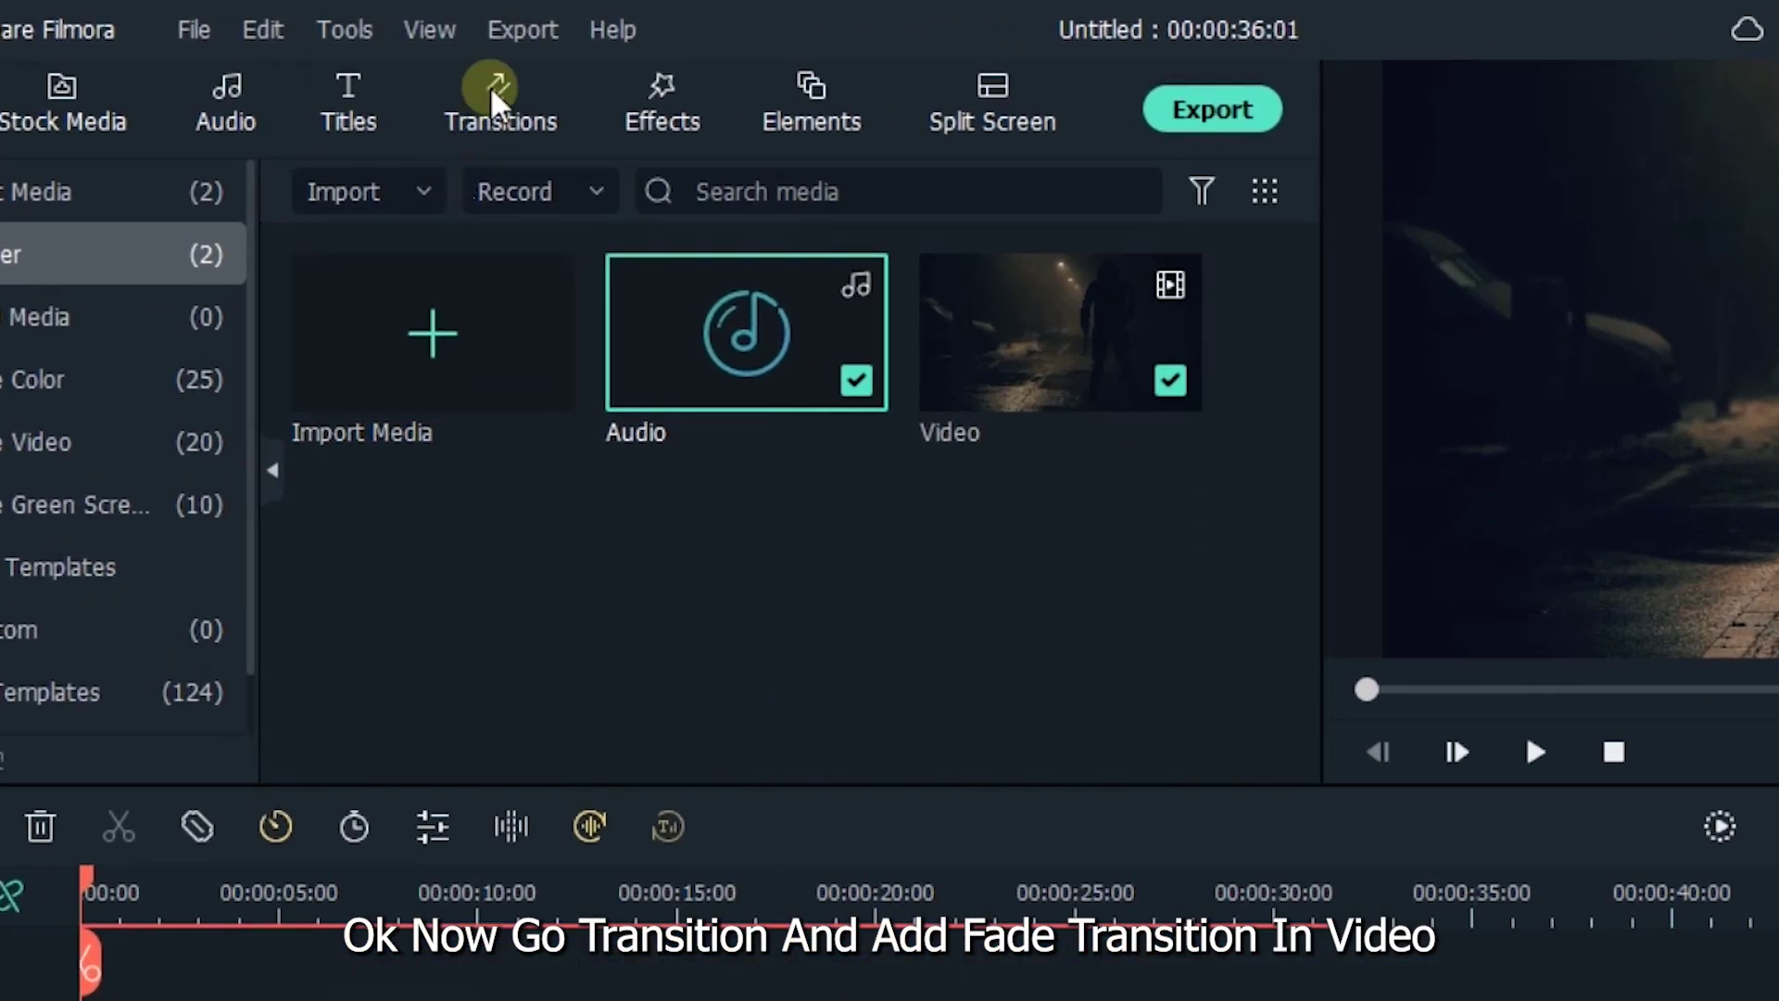
pyautogui.click(442, 61)
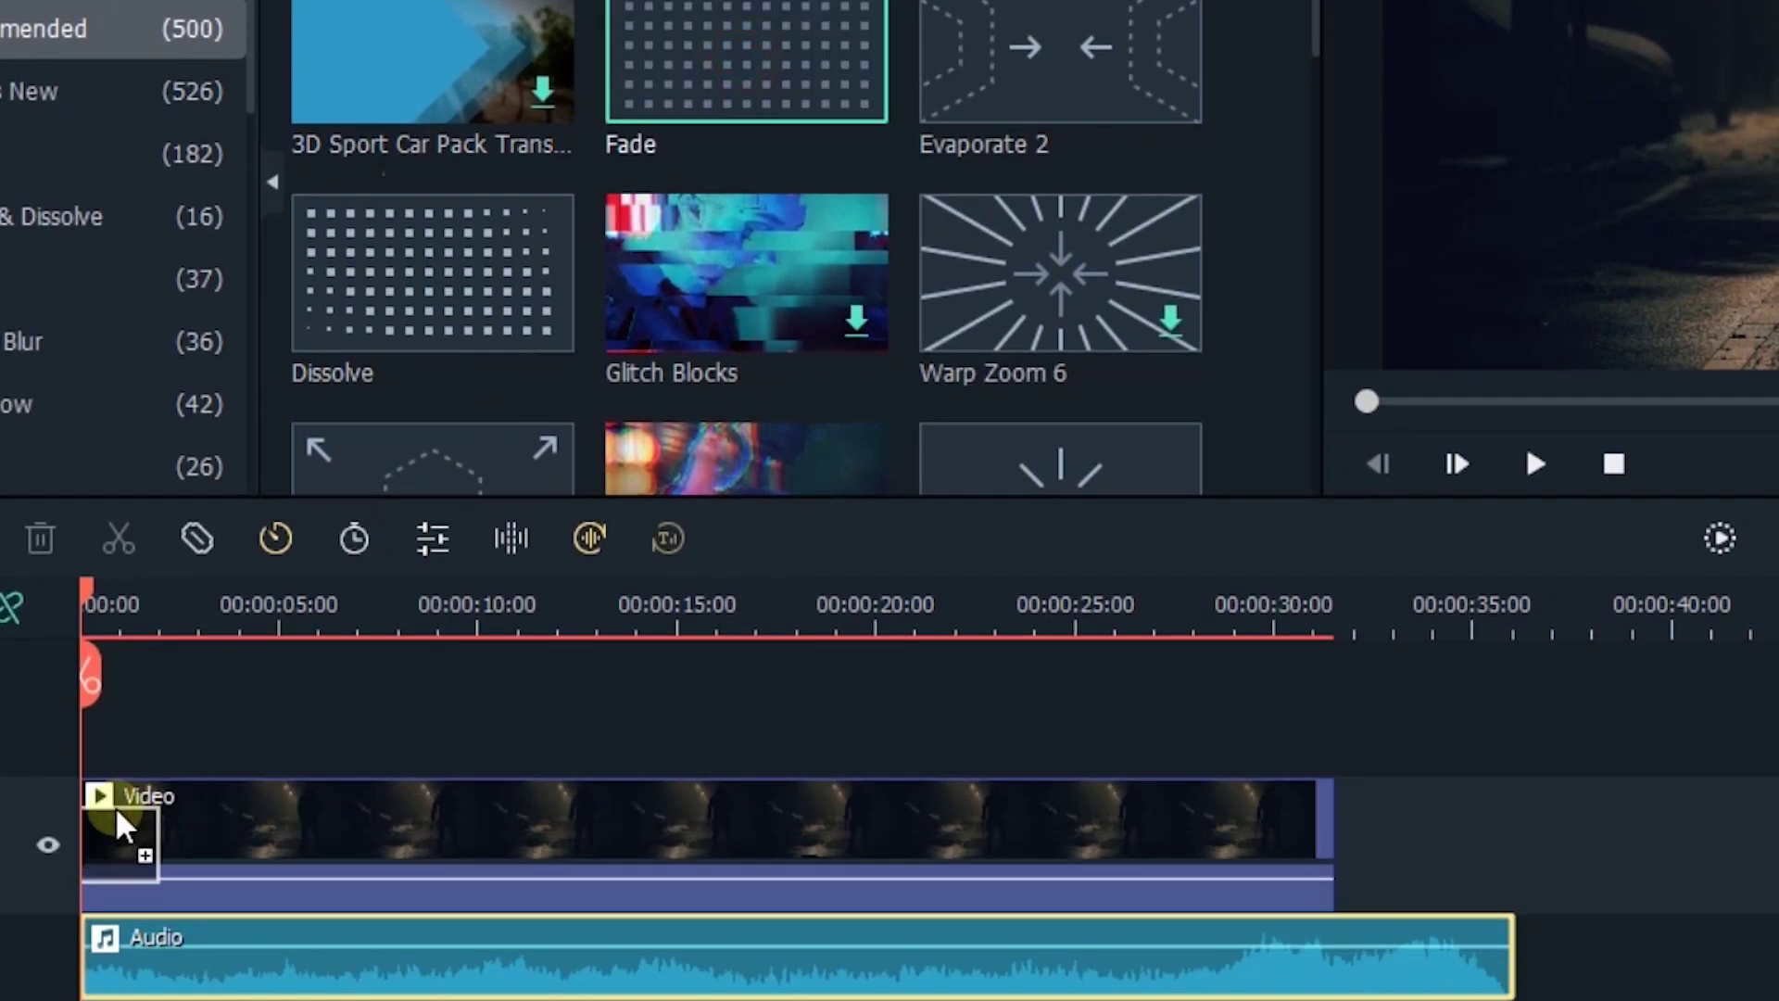
pyautogui.moveTo(744, 127); pyautogui.dragTo(139, 834)
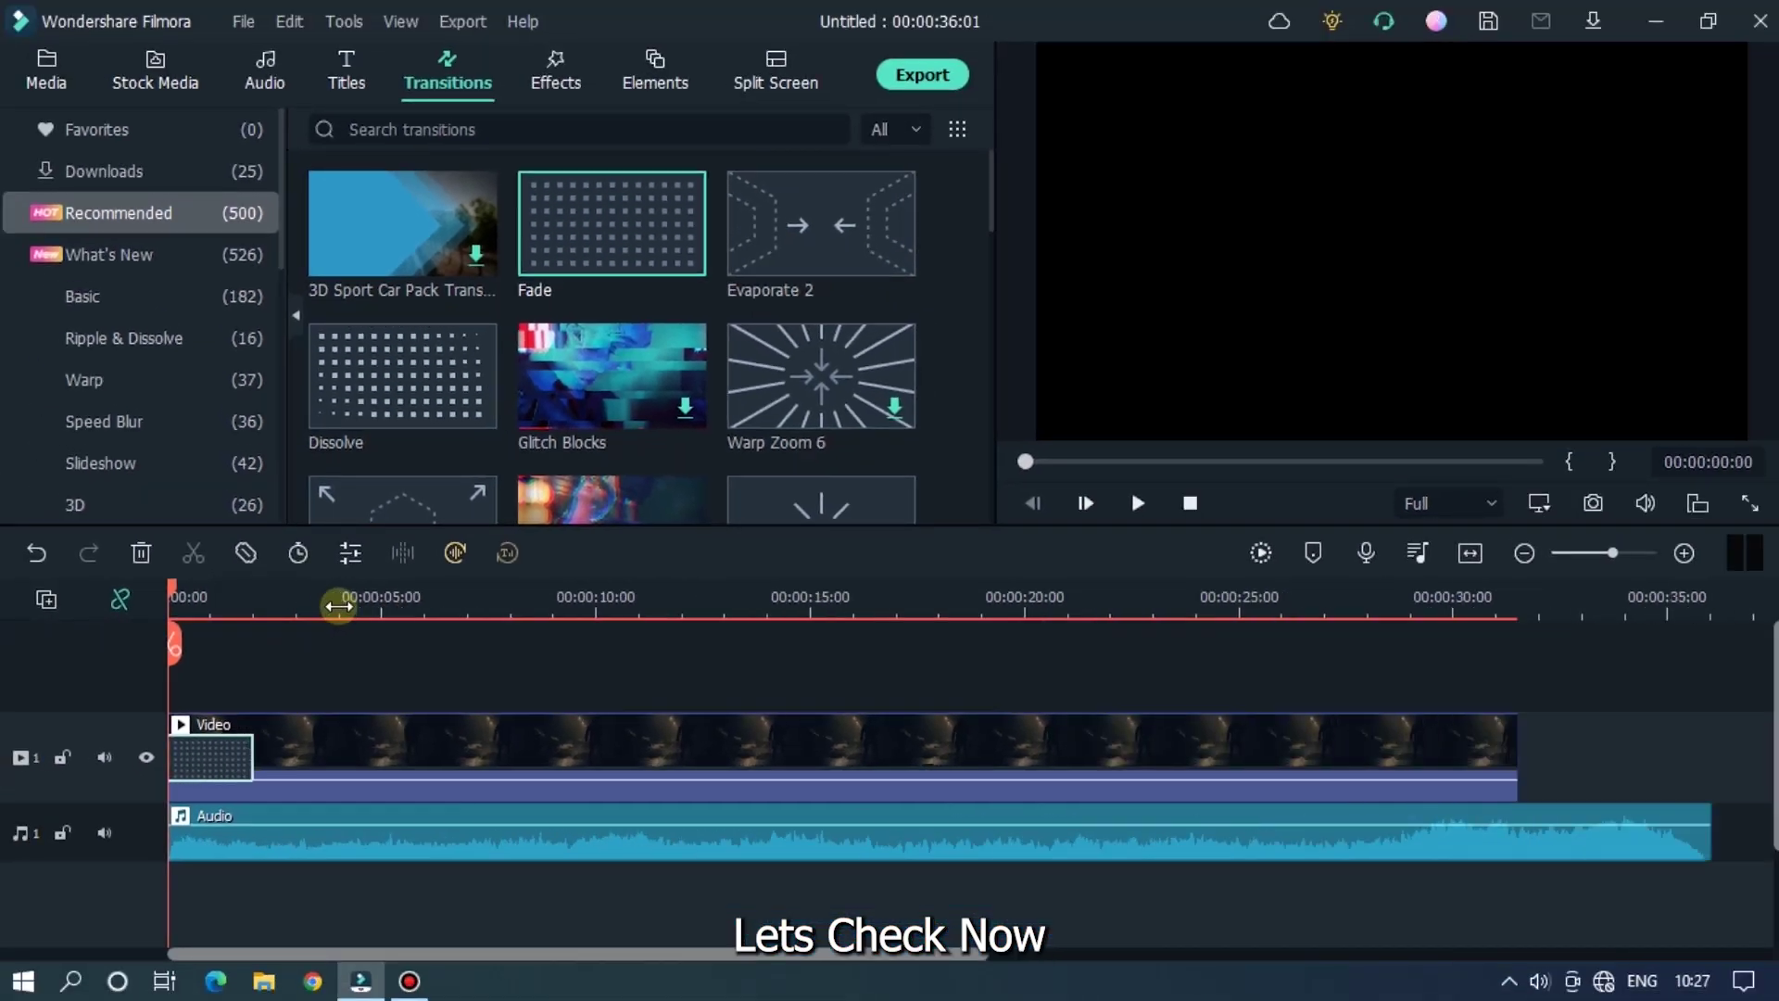
pyautogui.scroll(3, 435, 593)
pyautogui.press('space')
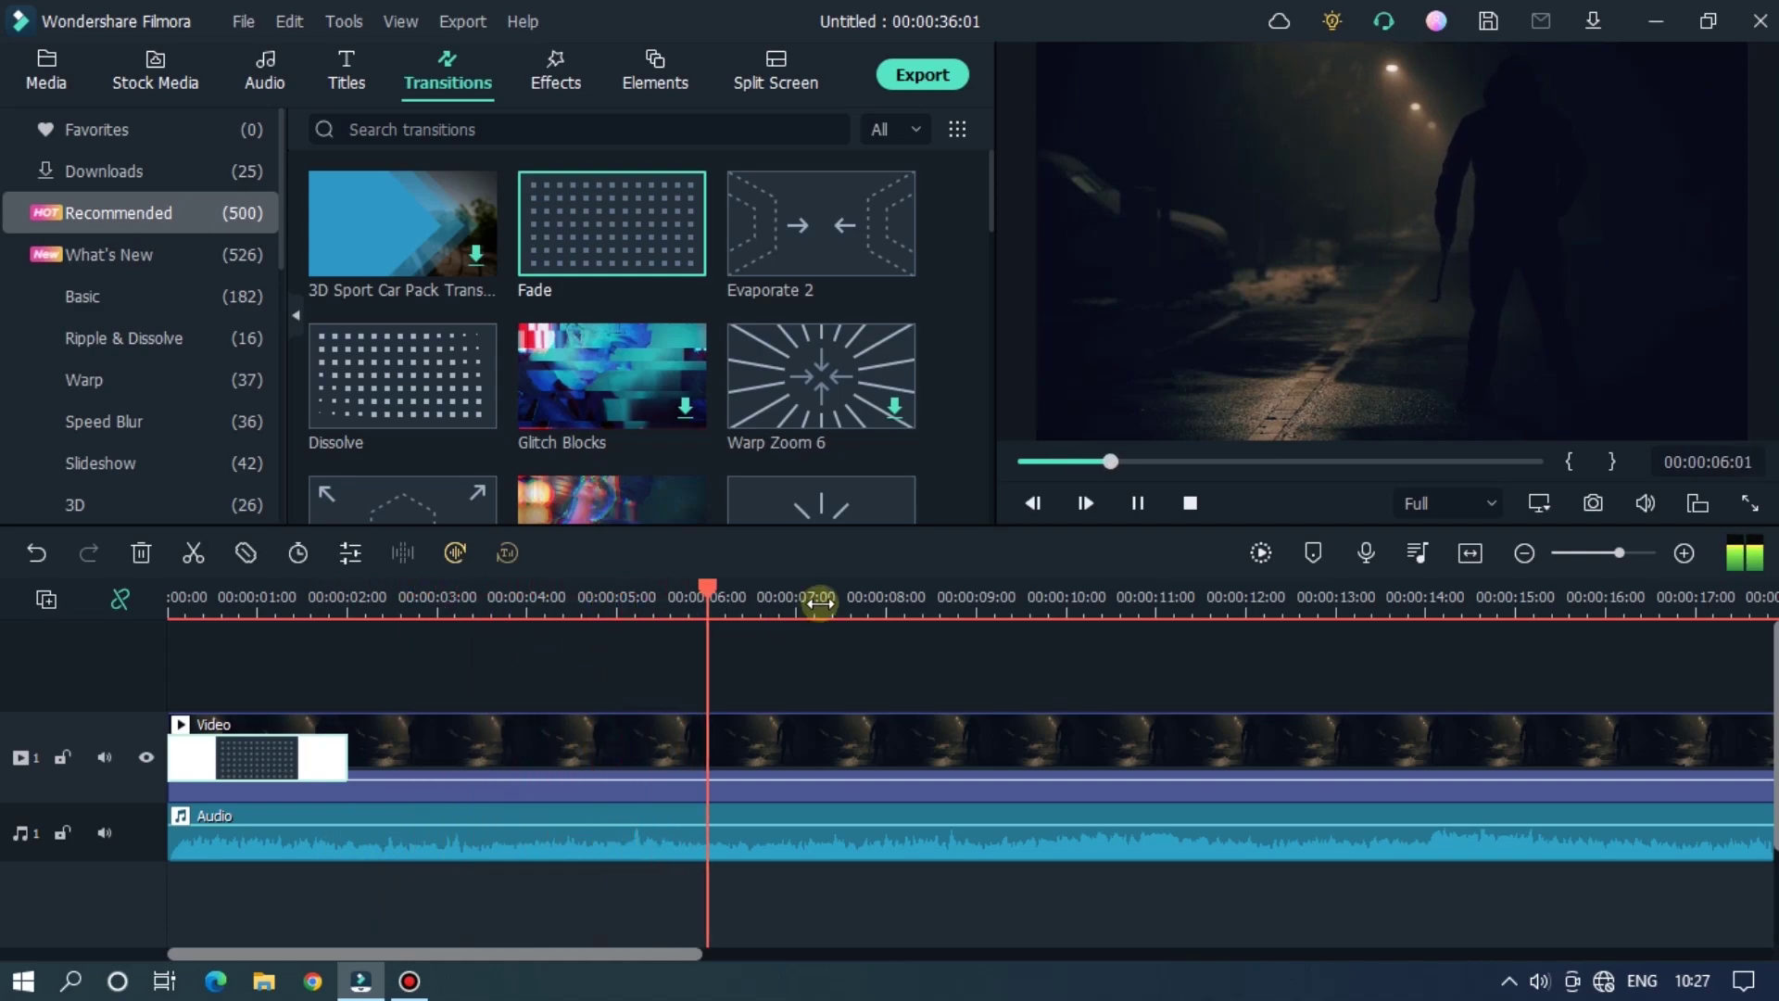
pyautogui.press('space')
pyautogui.scroll(-2, 764, 597)
pyautogui.scroll(-2, 681, 597)
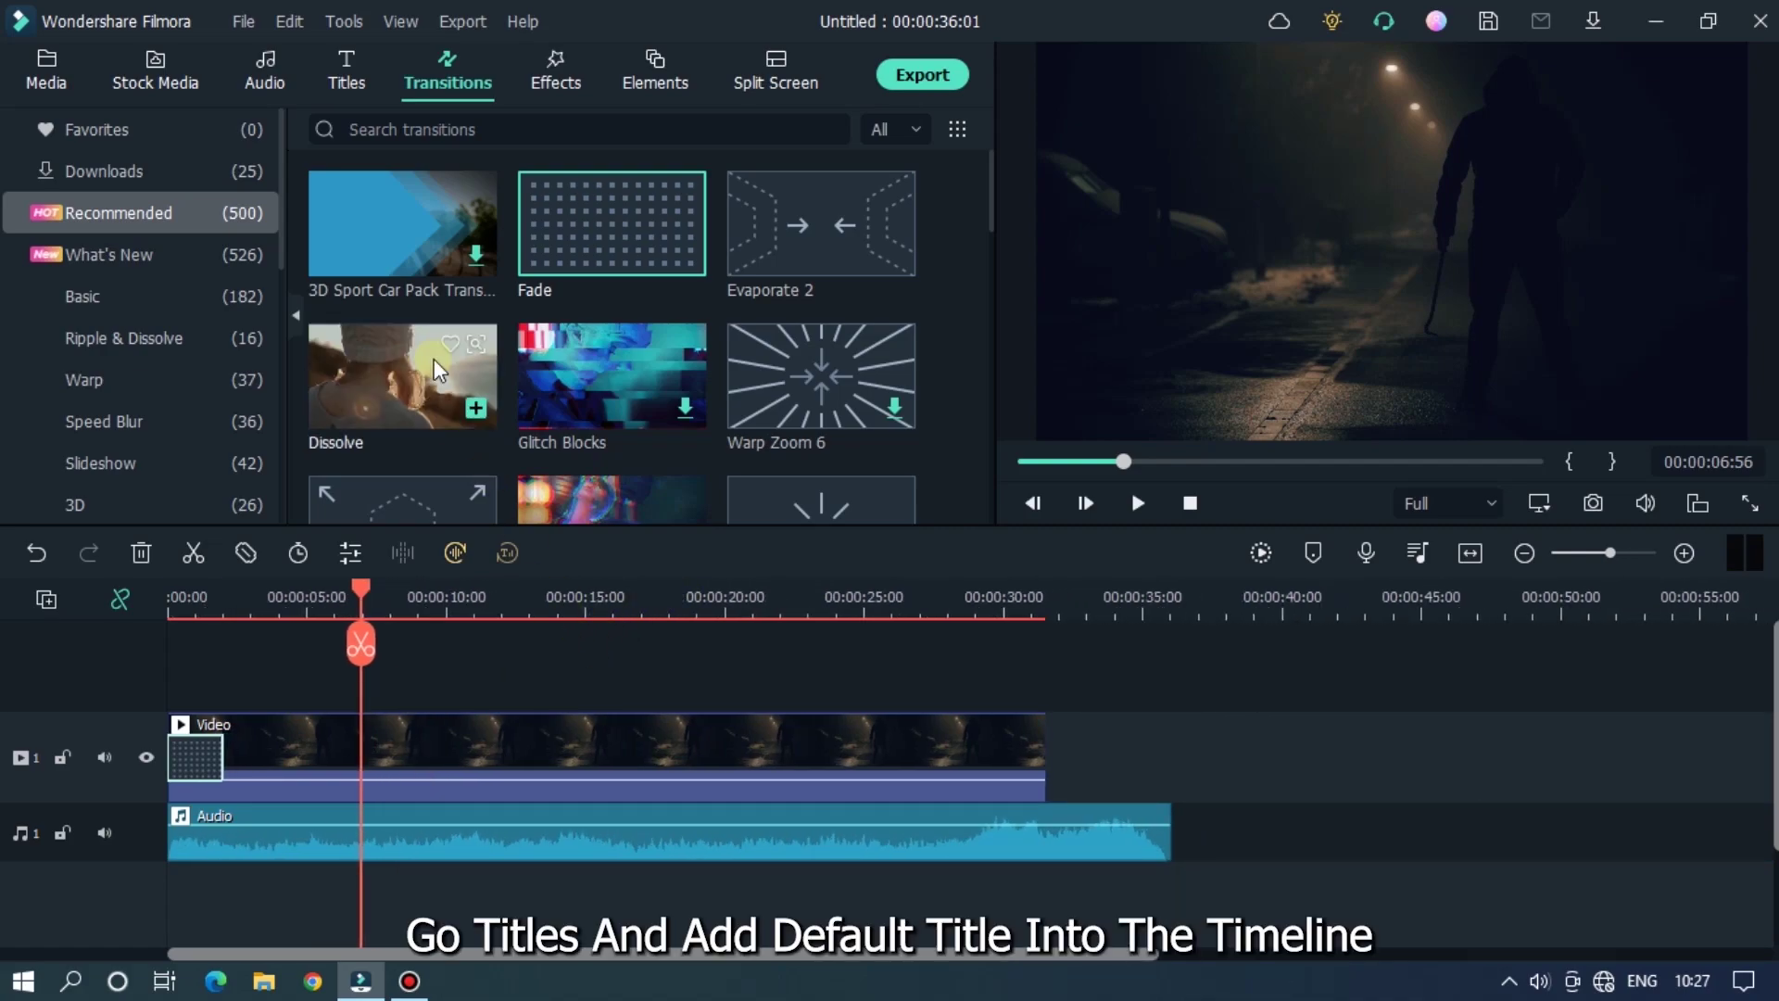
# Step: Add a Default Title above the video and change its text to 'INVISIBLE'
pyautogui.click(355, 92)
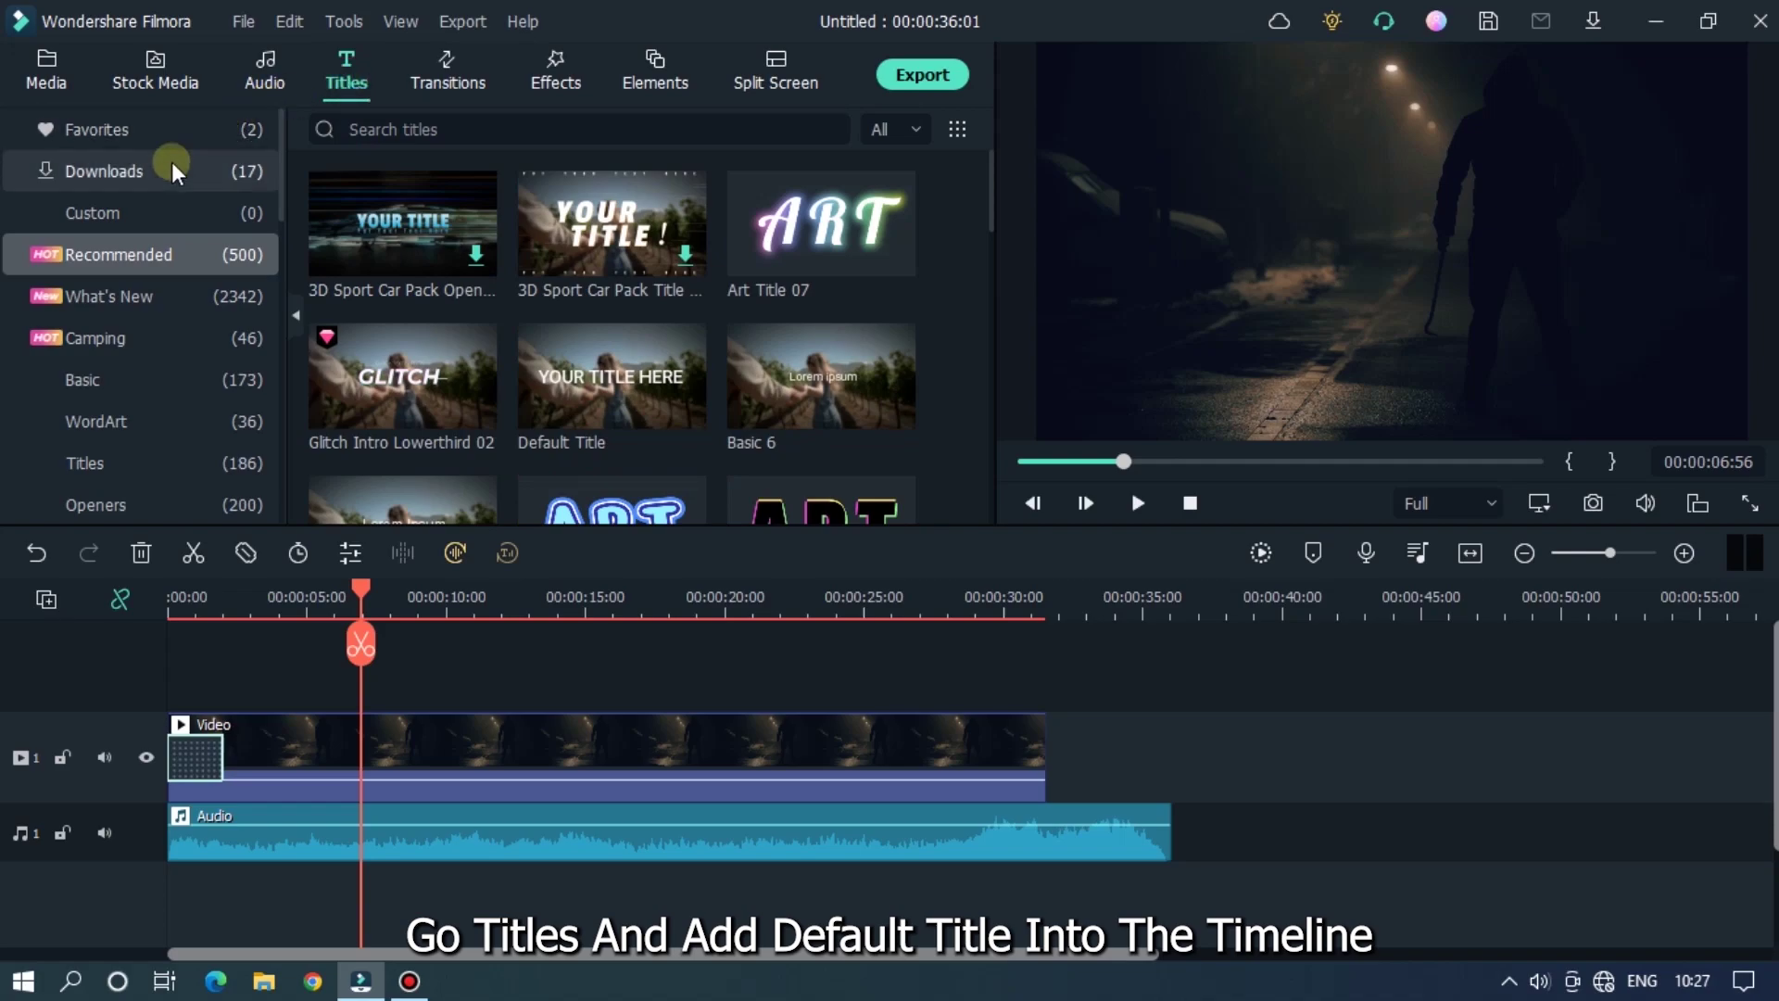
pyautogui.click(172, 131)
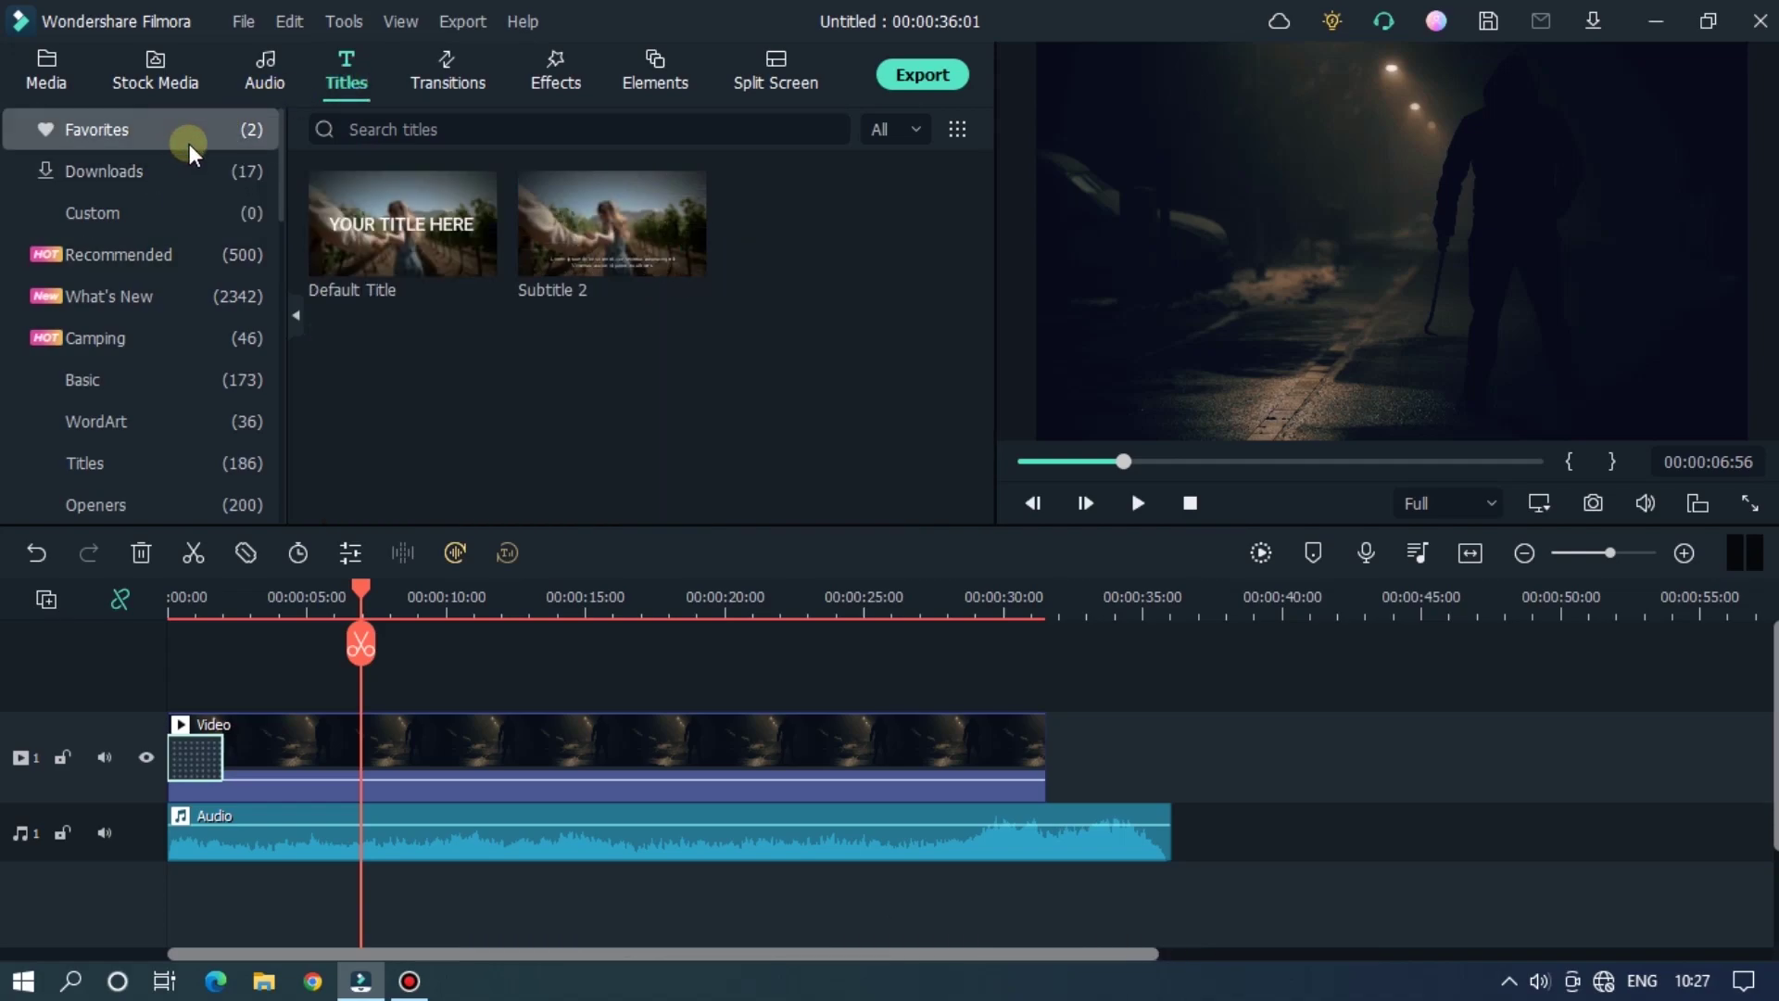
pyautogui.moveTo(397, 228); pyautogui.dragTo(234, 697)
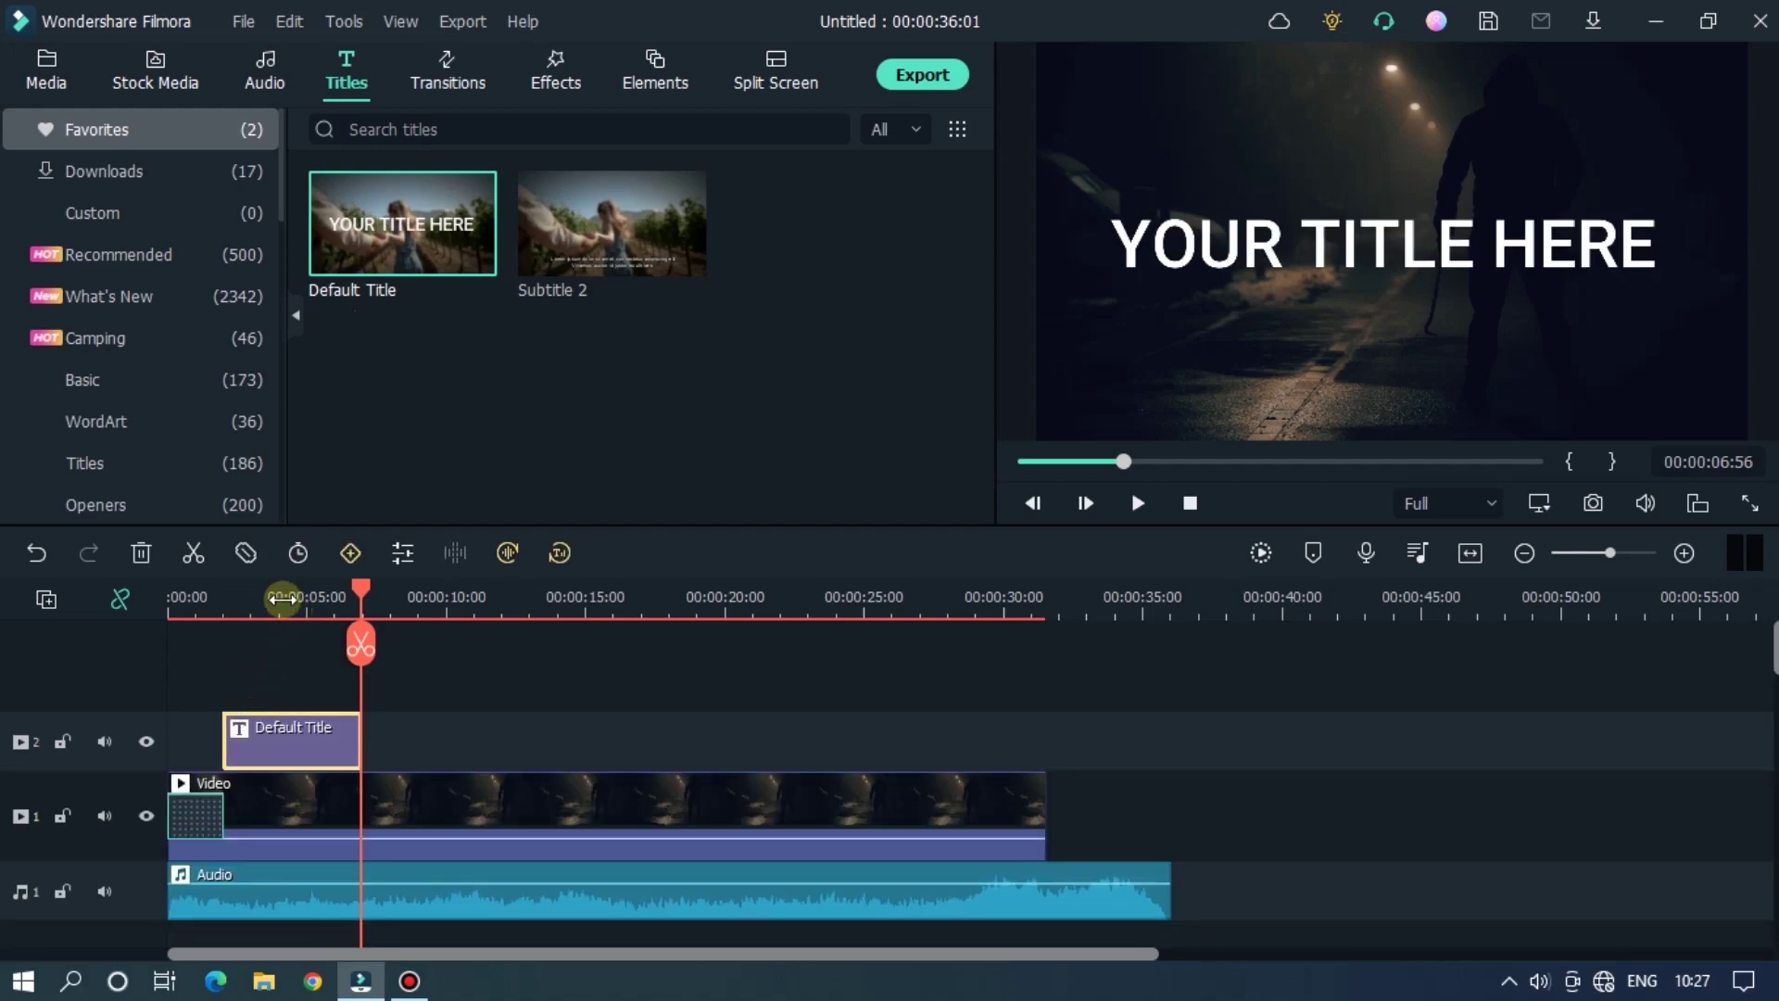
pyautogui.click(282, 599)
pyautogui.doubleClick(293, 744)
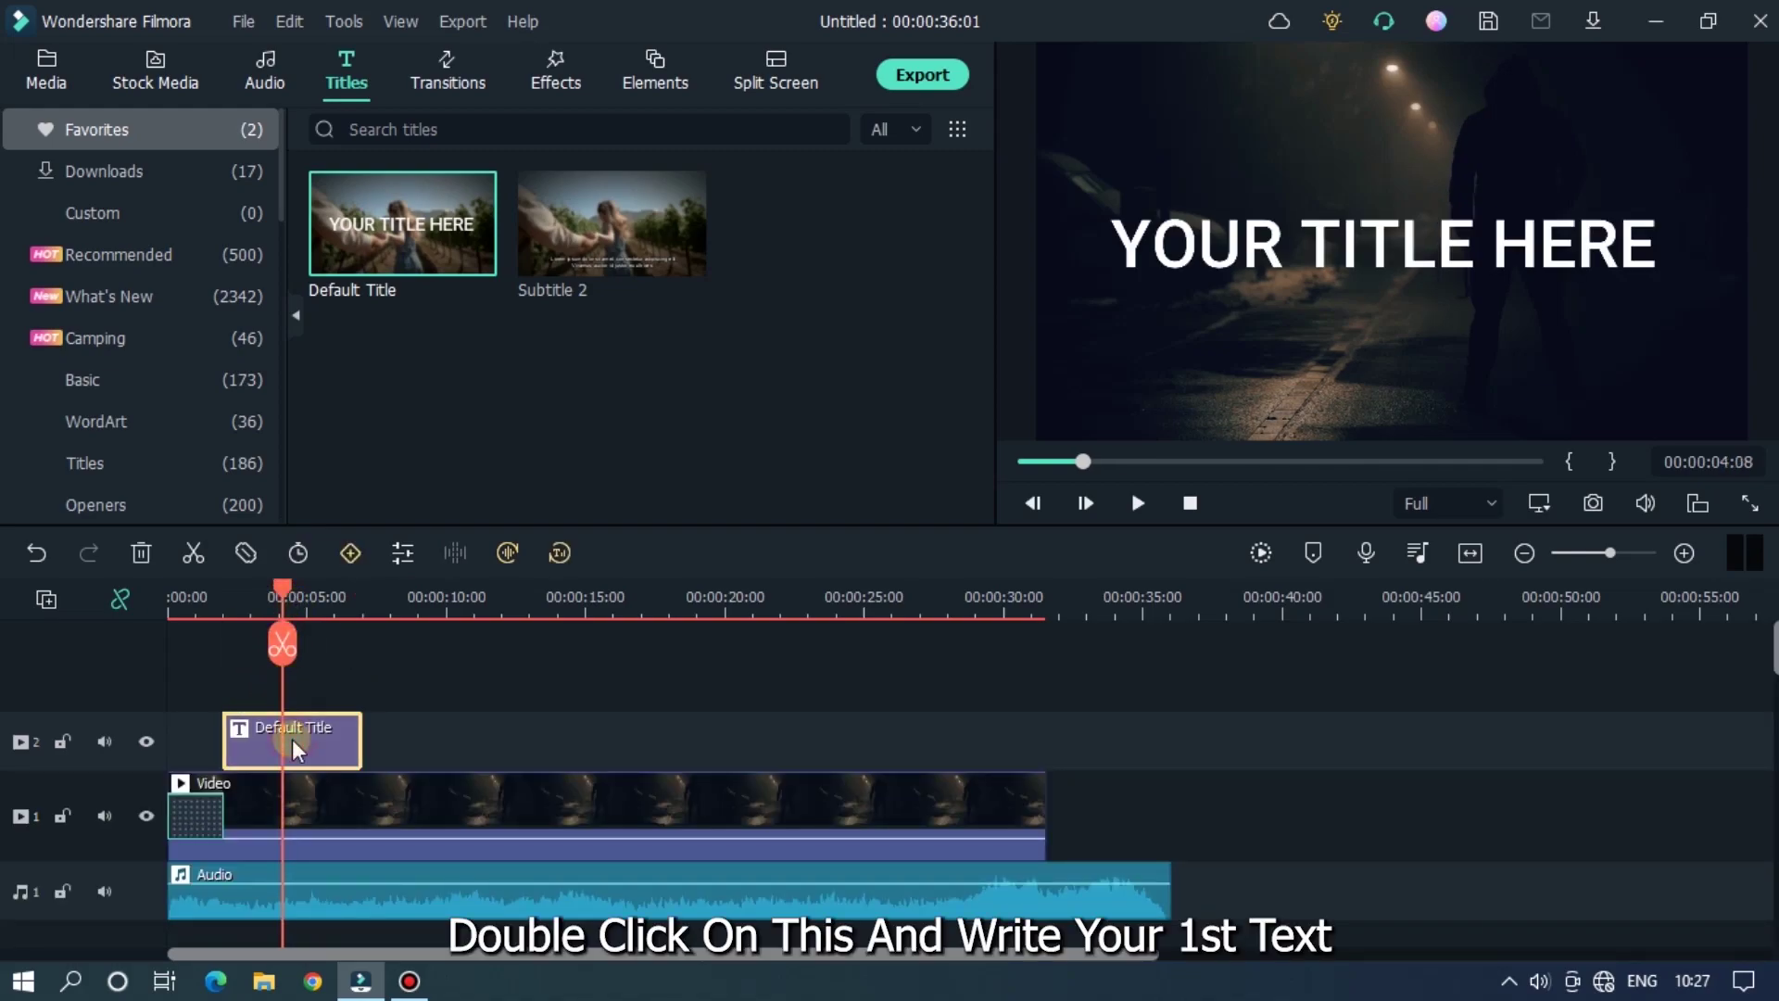
pyautogui.click(1311, 74)
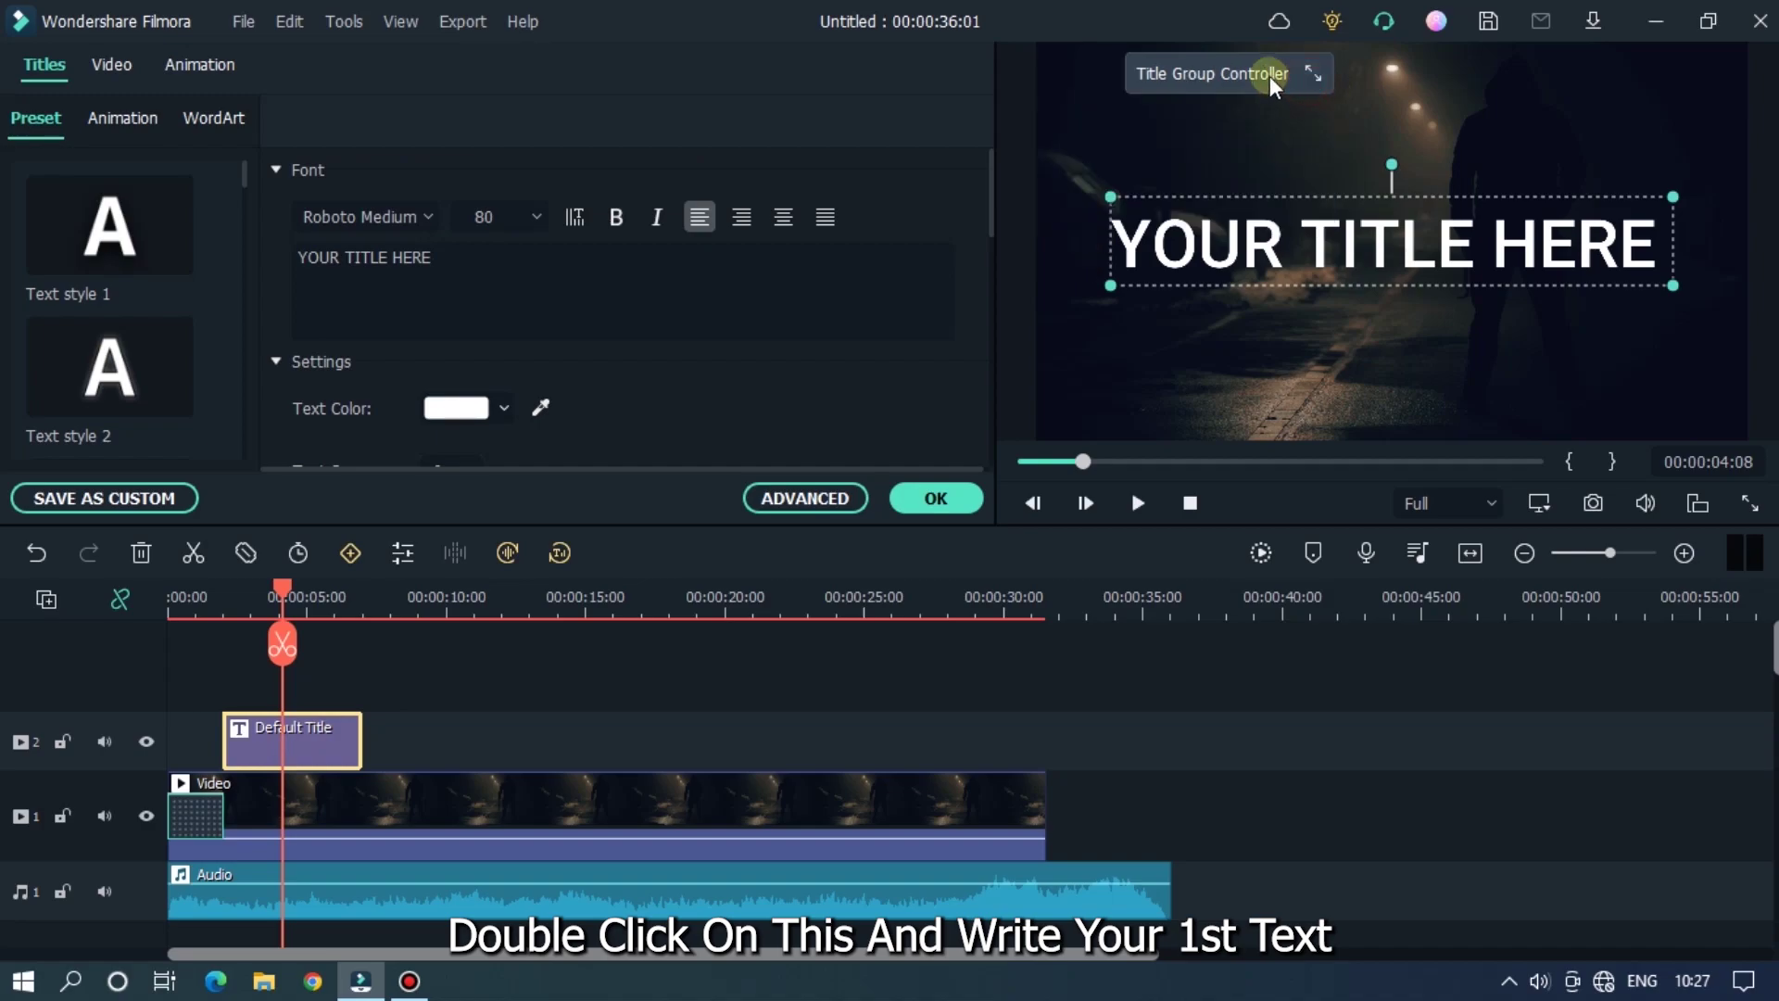
pyautogui.moveTo(1279, 74)
pyautogui.mouseDown()
pyautogui.moveTo(1233, 13)
pyautogui.moveTo(1172, 9)
pyautogui.mouseUp()
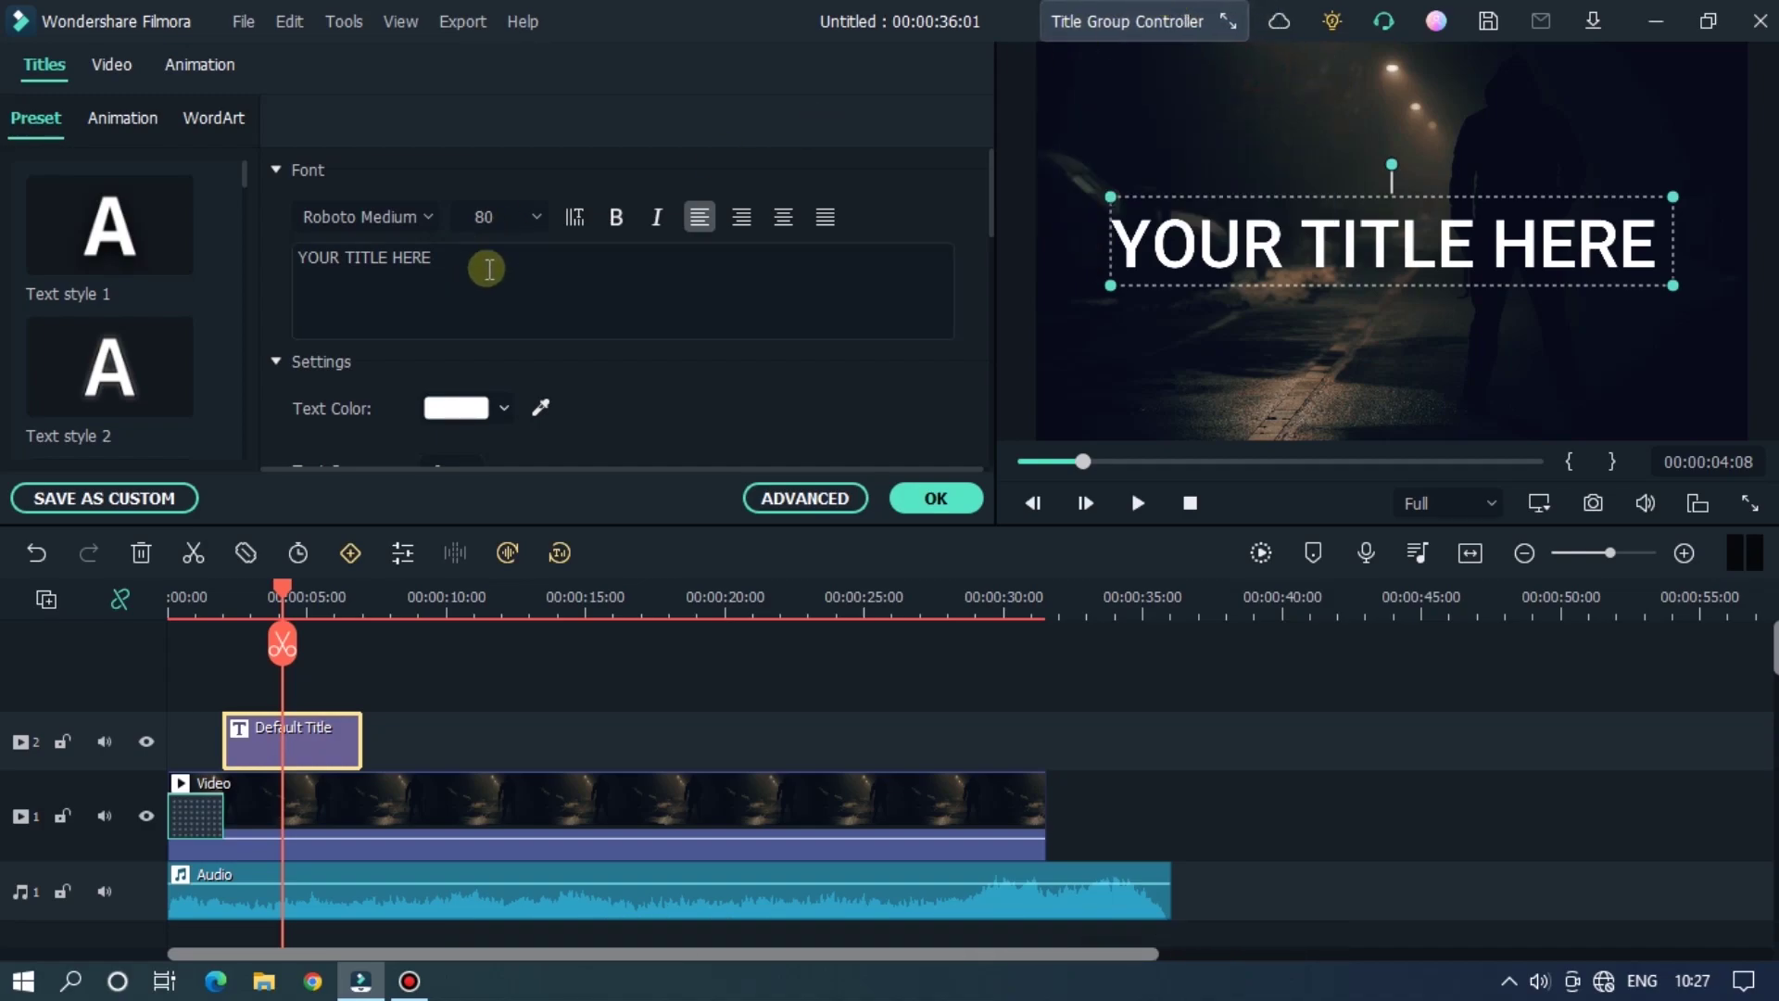
pyautogui.moveTo(484, 266); pyautogui.dragTo(238, 250)
pyautogui.write('INVISIBLE')
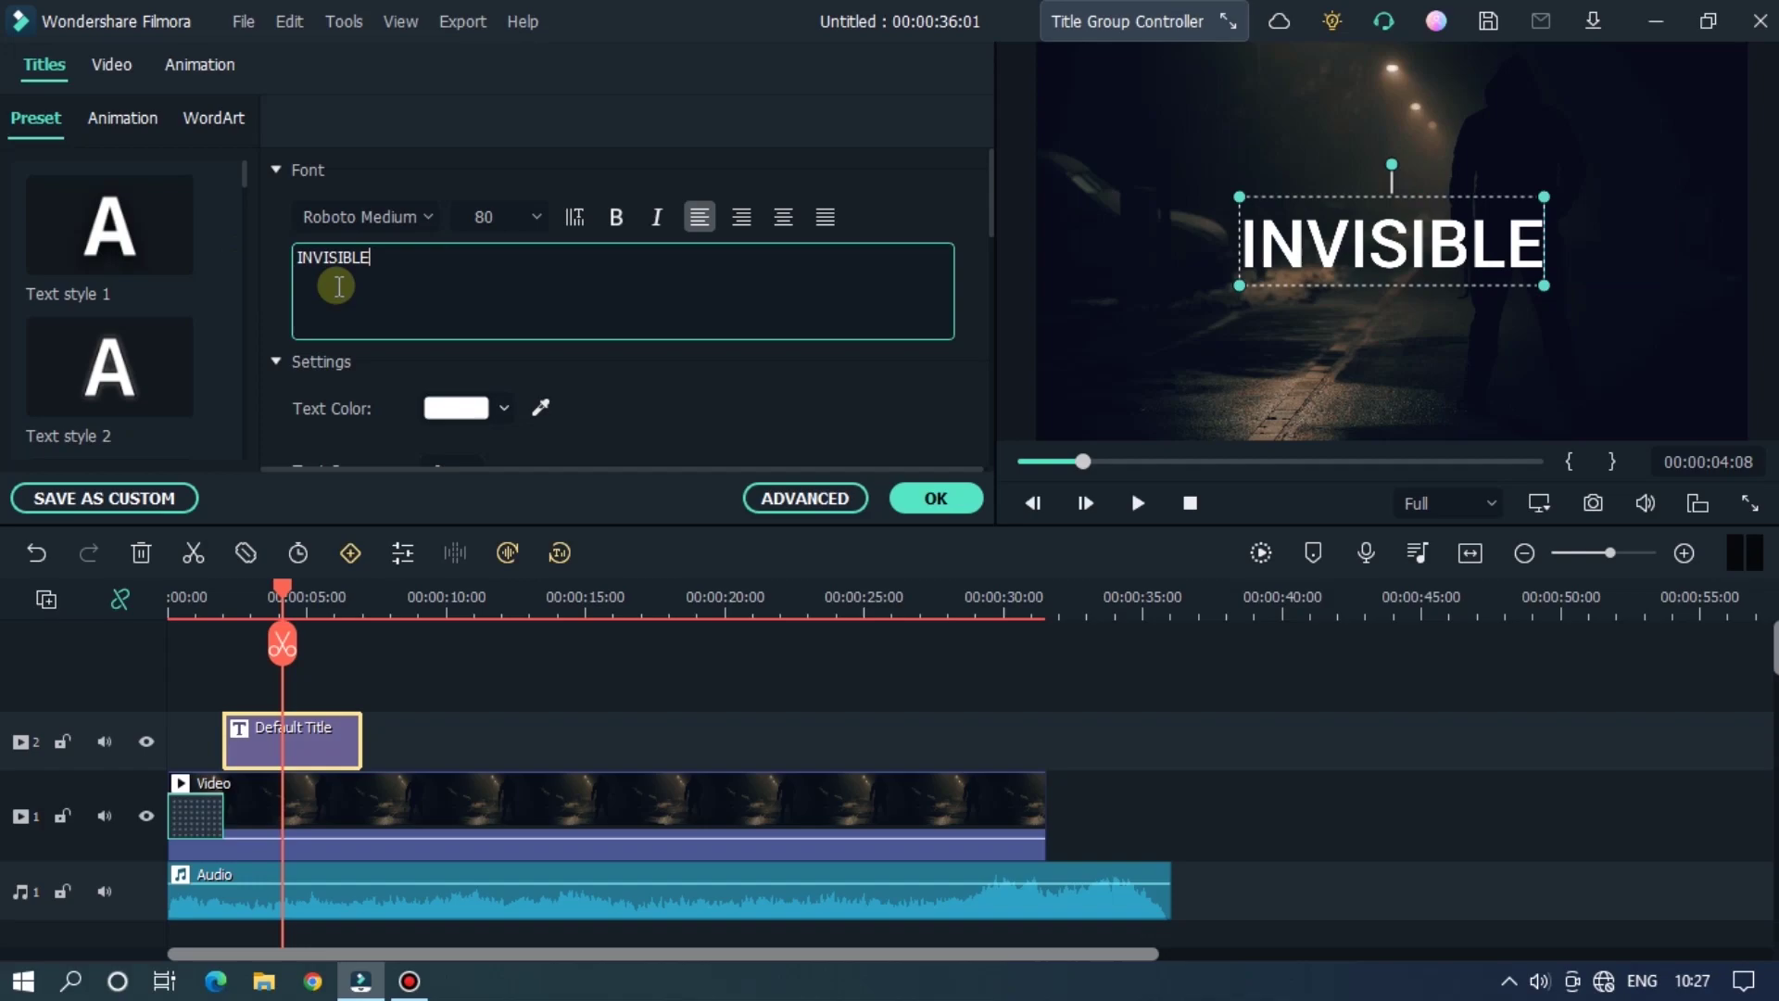
# Step: Set the INVISIBLE title's font to Drakon
pyautogui.click(400, 215)
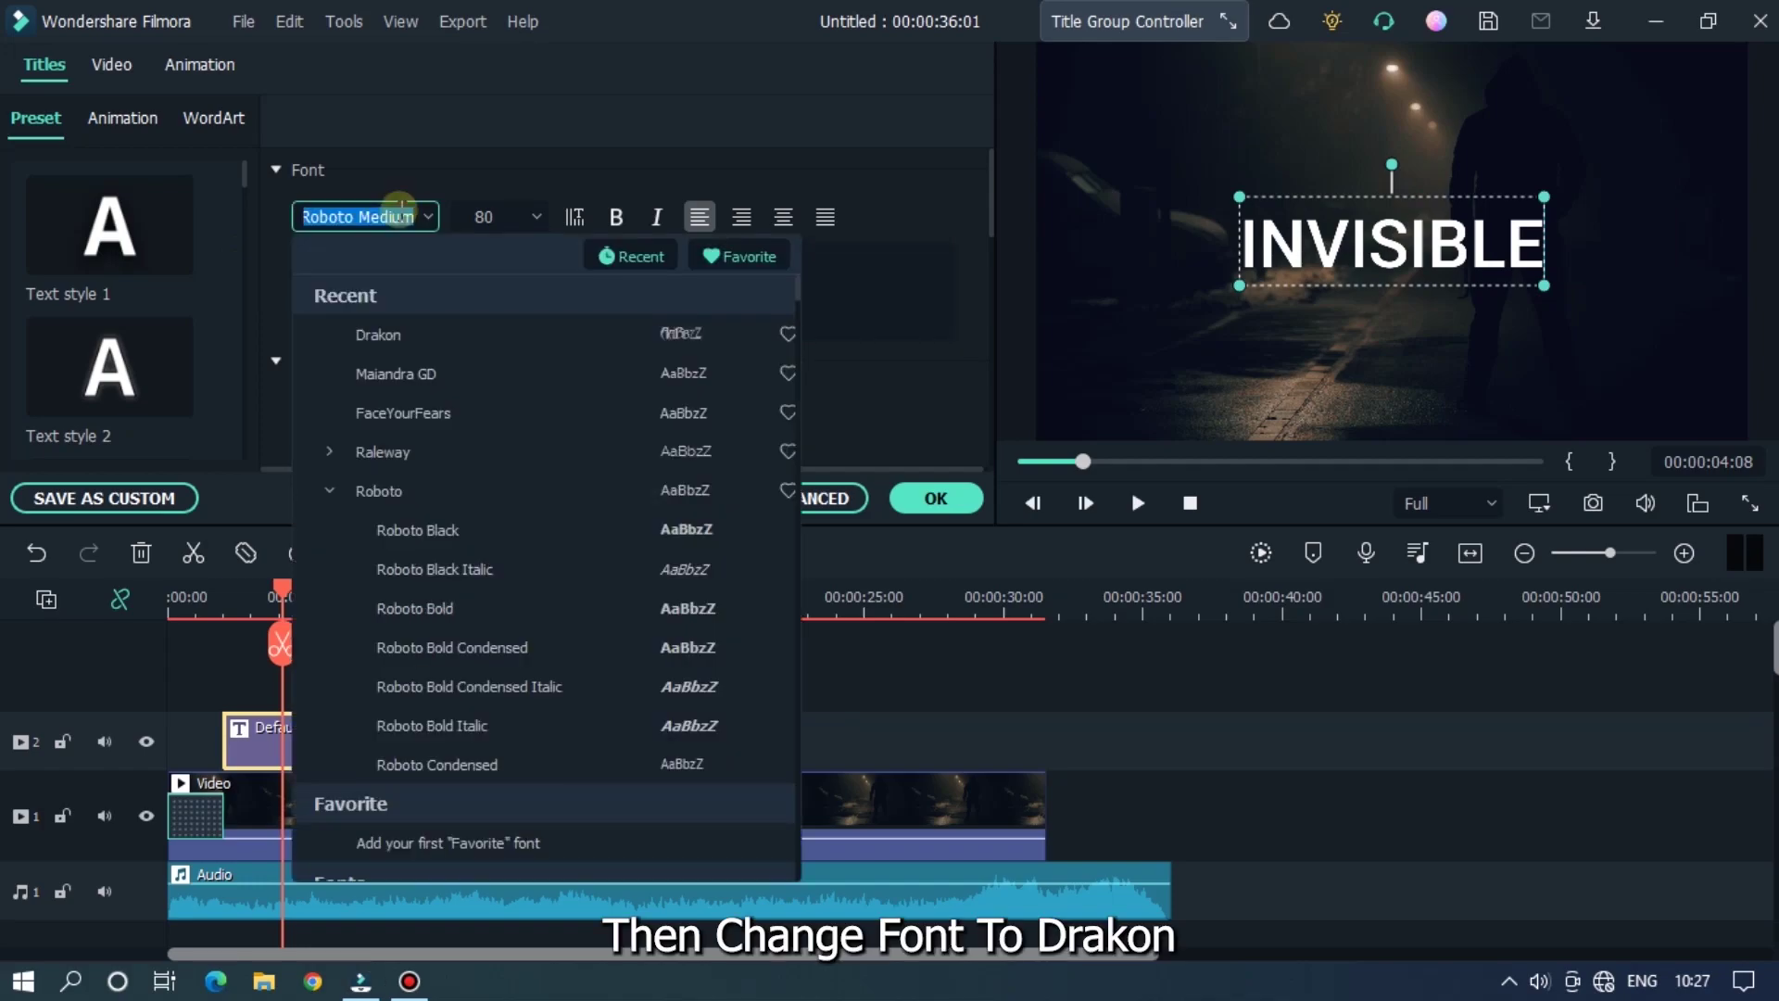
pyautogui.write('dra')
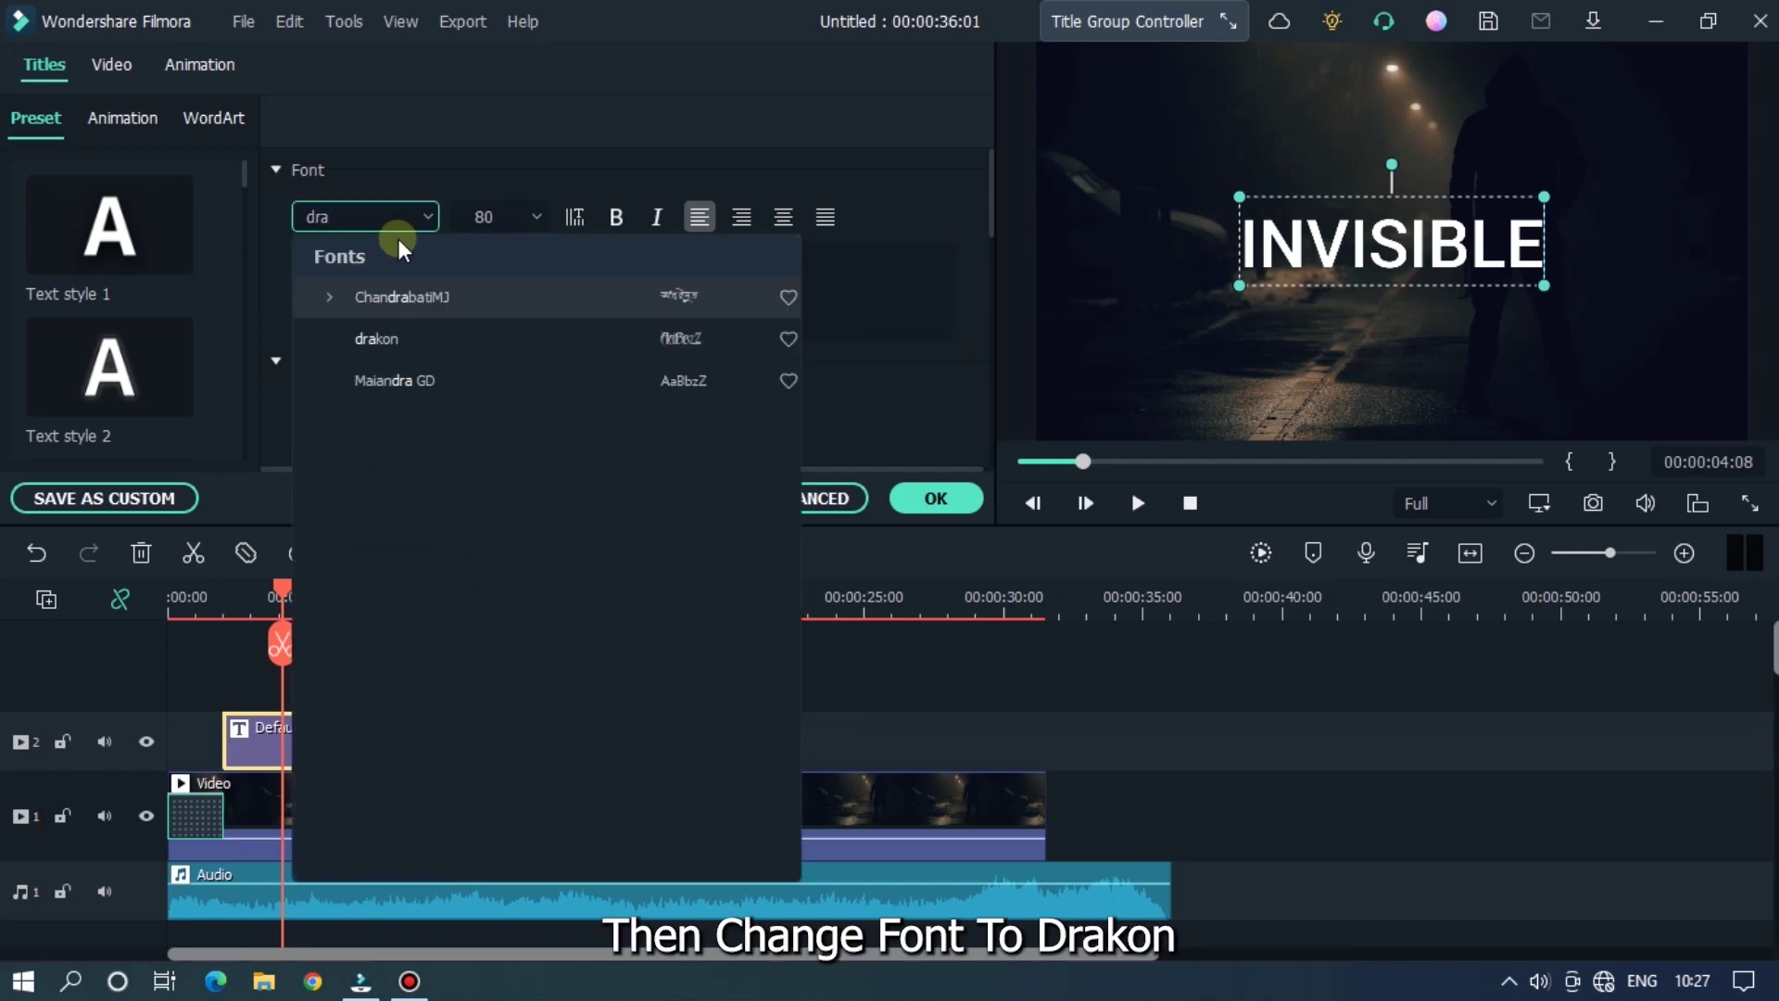
pyautogui.click(393, 340)
pyautogui.click(393, 340)
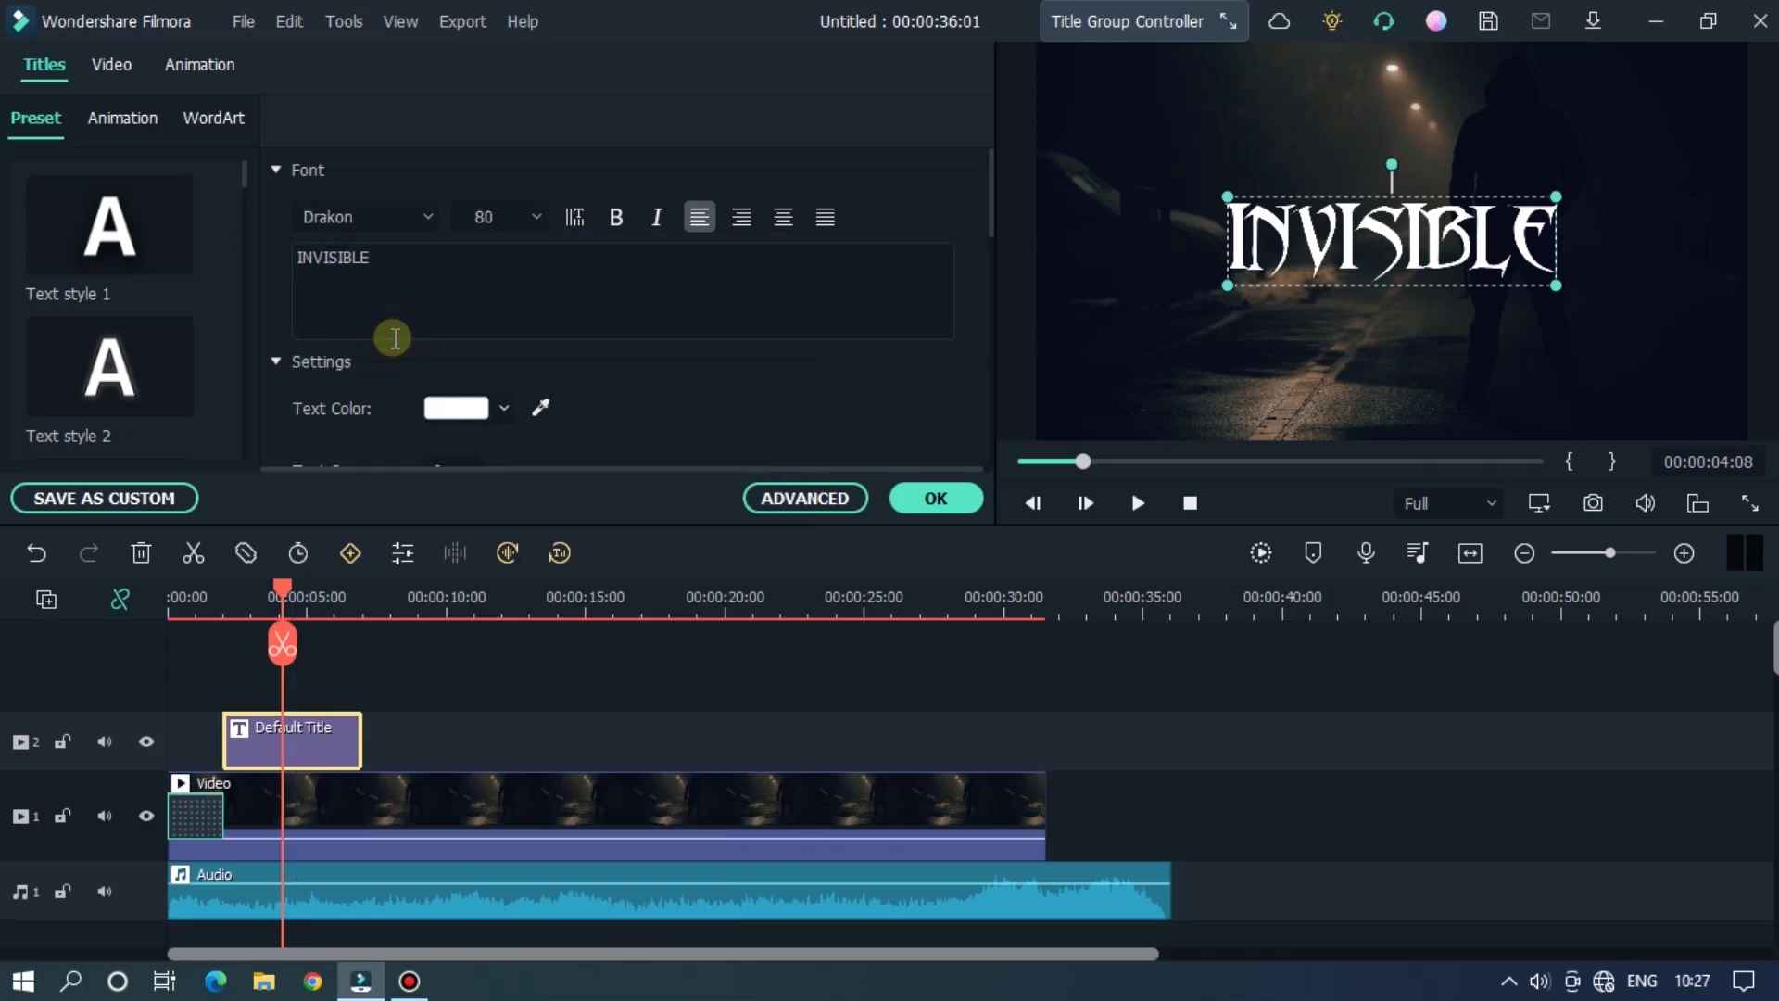
# Step: Enable an outline on the INVISIBLE title in the advanced text editor
pyautogui.click(781, 491)
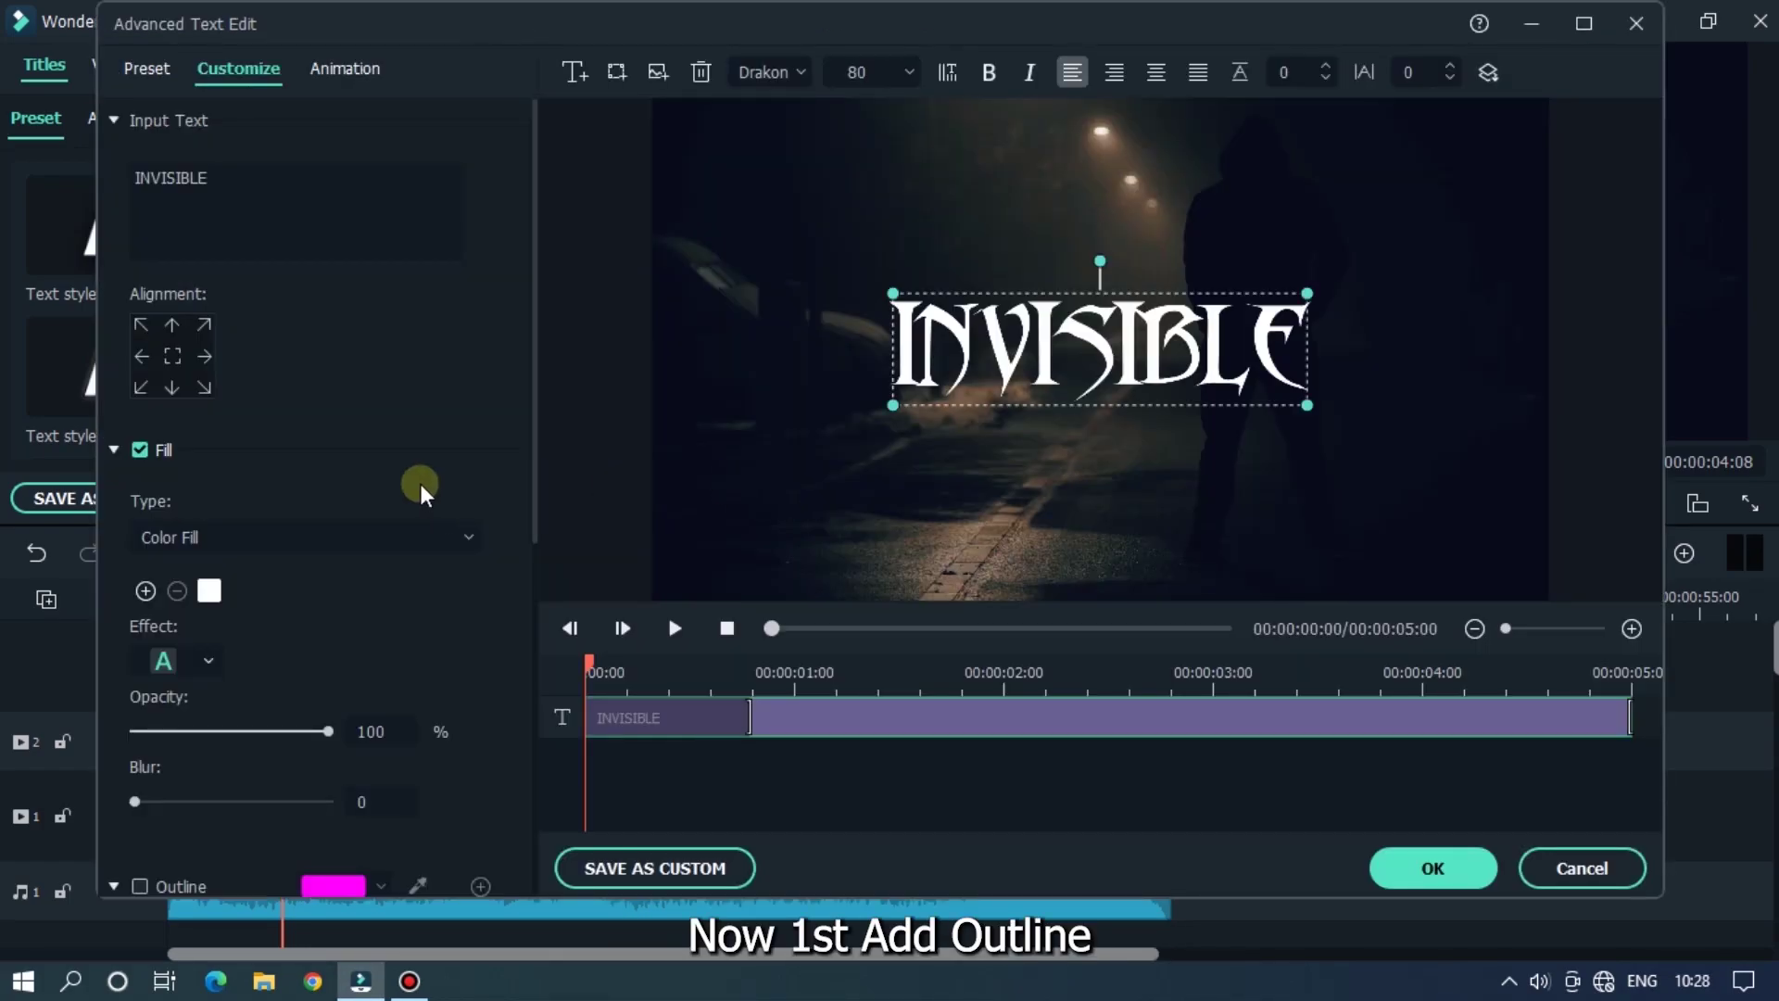
pyautogui.scroll(-1, 361, 375)
pyautogui.scroll(-1, 394, 385)
pyautogui.scroll(-2, 398, 398)
pyautogui.scroll(-1, 399, 404)
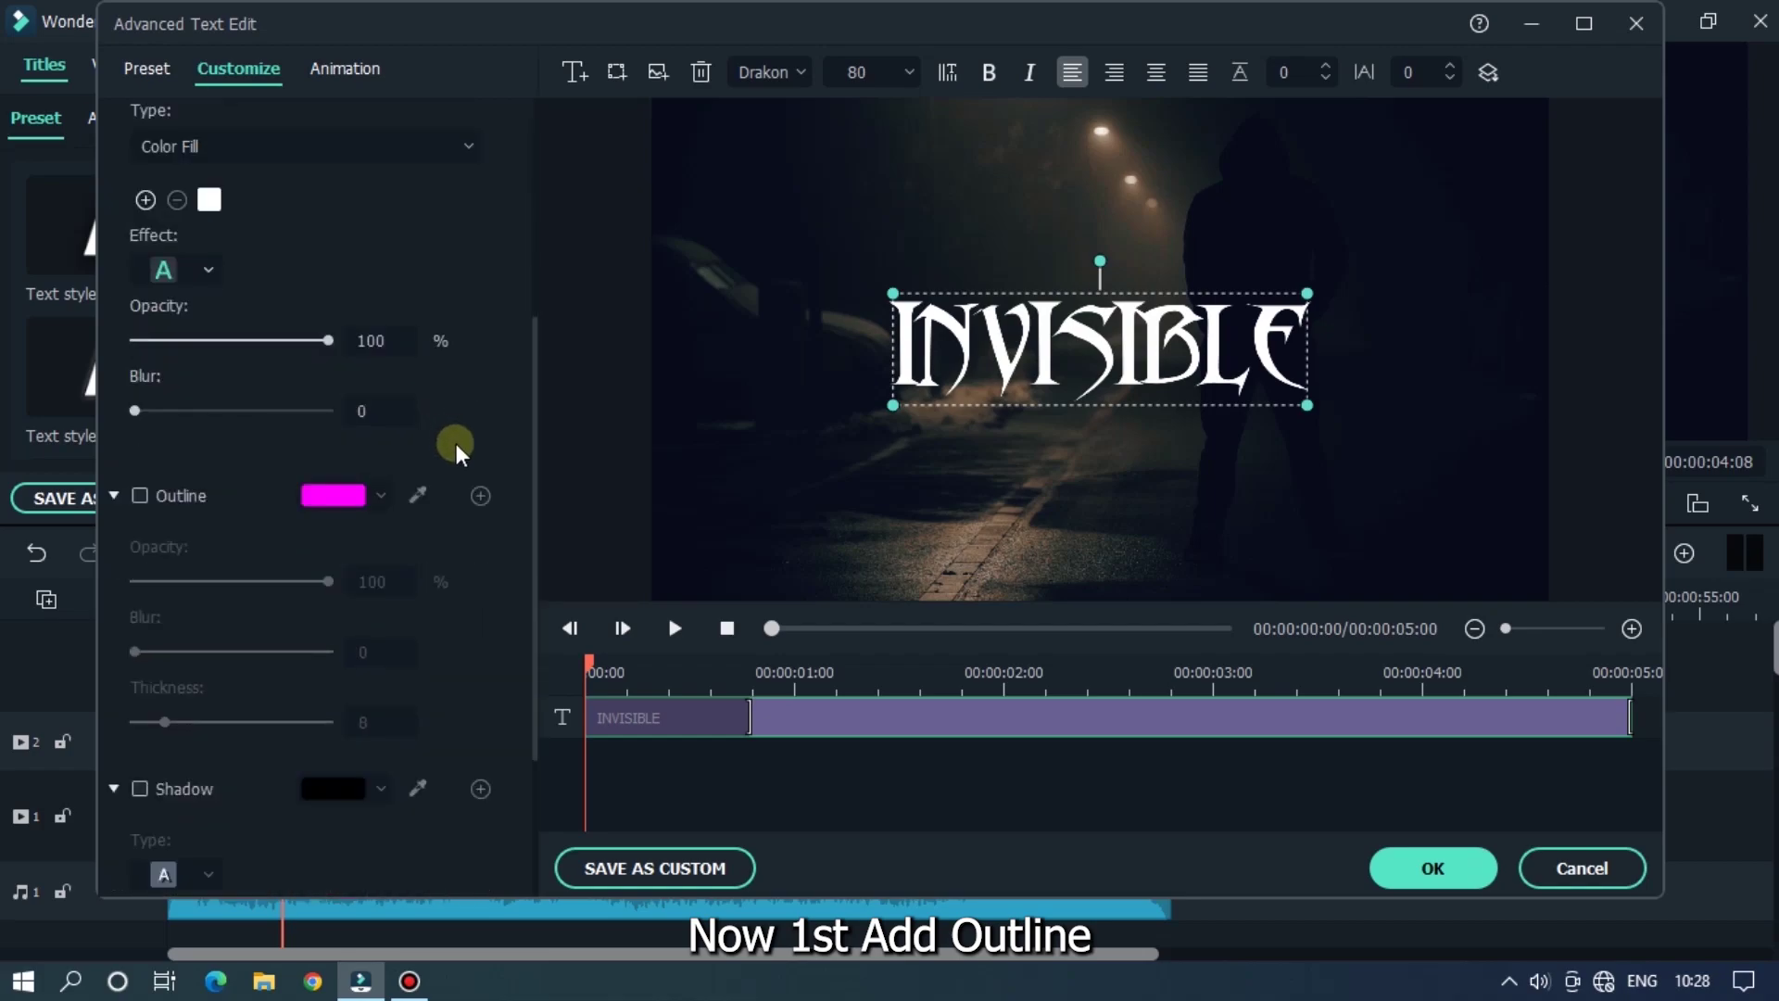
pyautogui.scroll(-1, 457, 444)
pyautogui.click(141, 418)
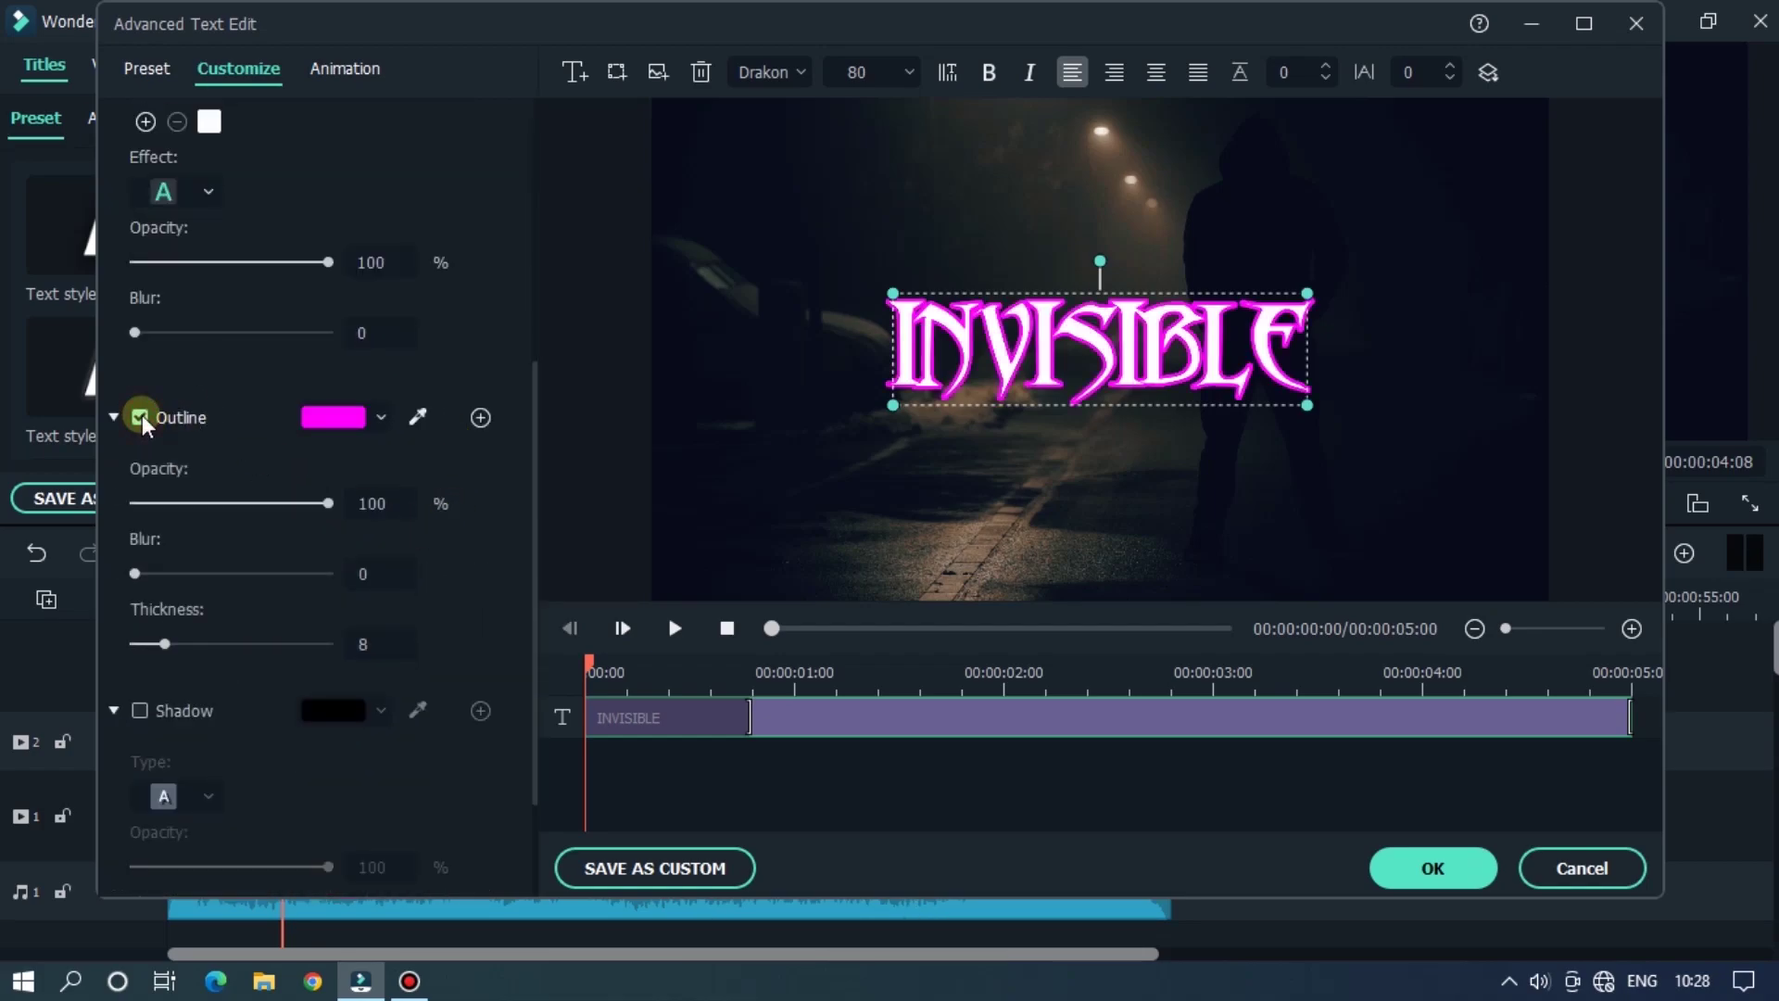
# Step: Make the title outline red with blur 6 and thickness 3
pyautogui.click(330, 425)
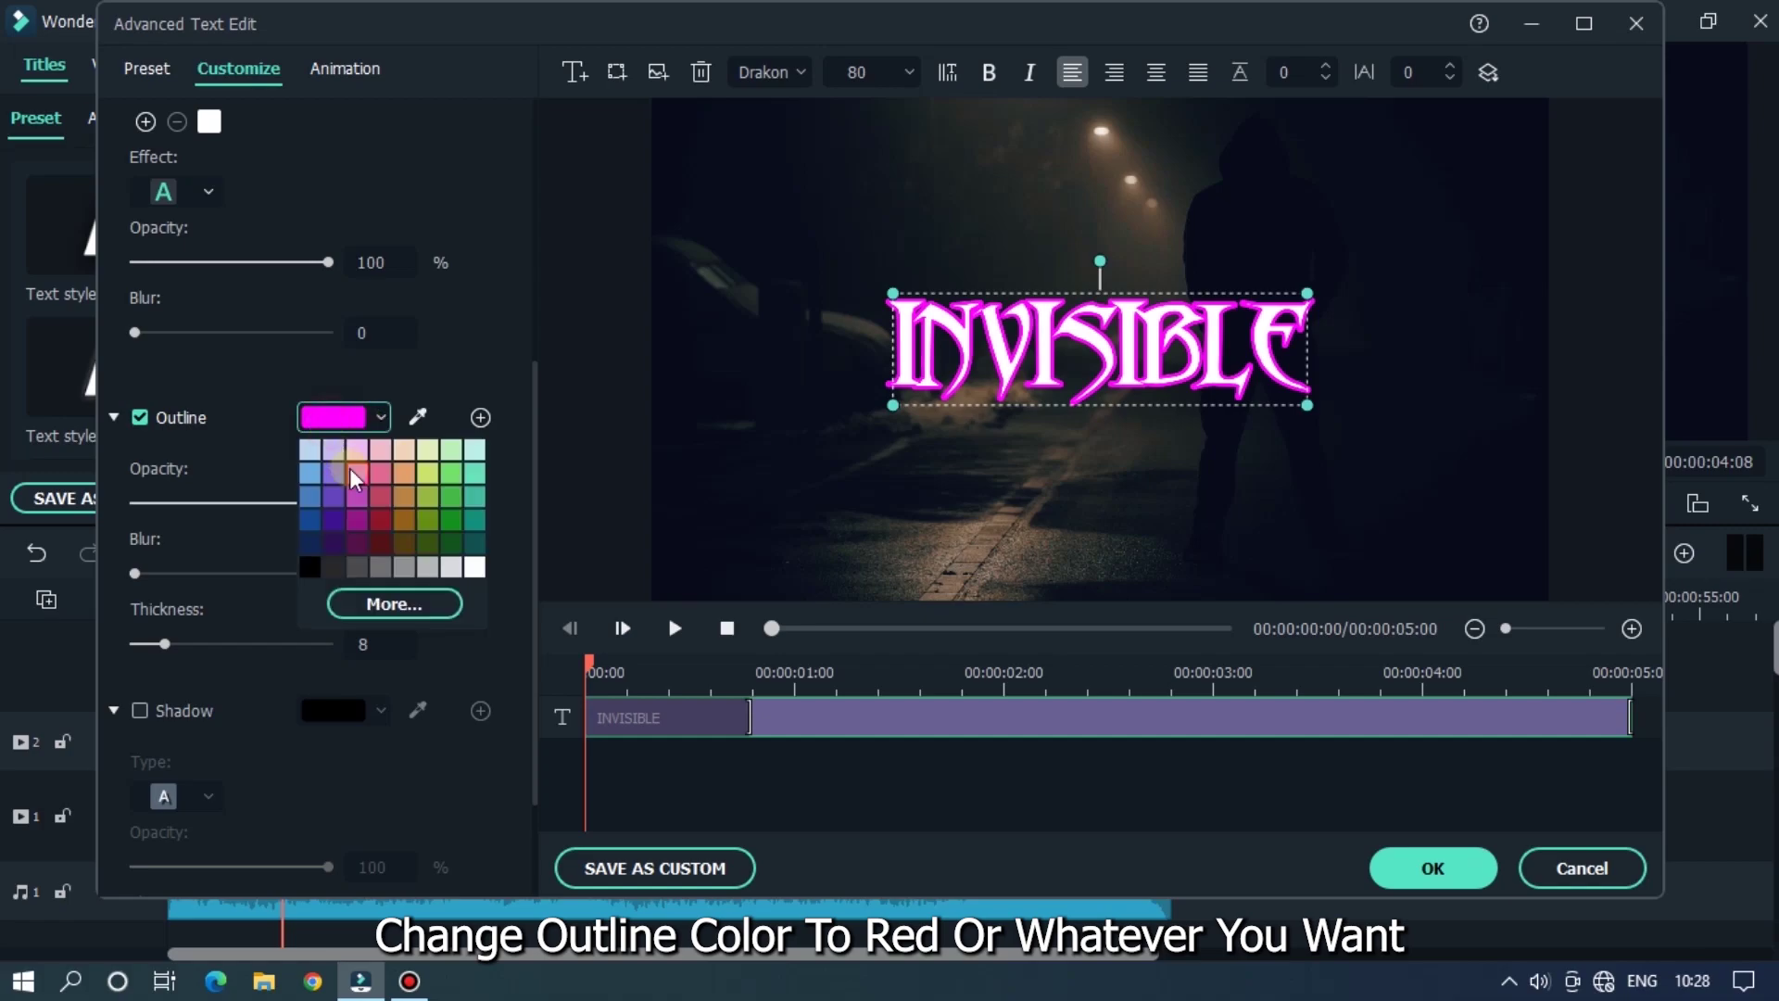
pyautogui.click(384, 606)
pyautogui.click(608, 340)
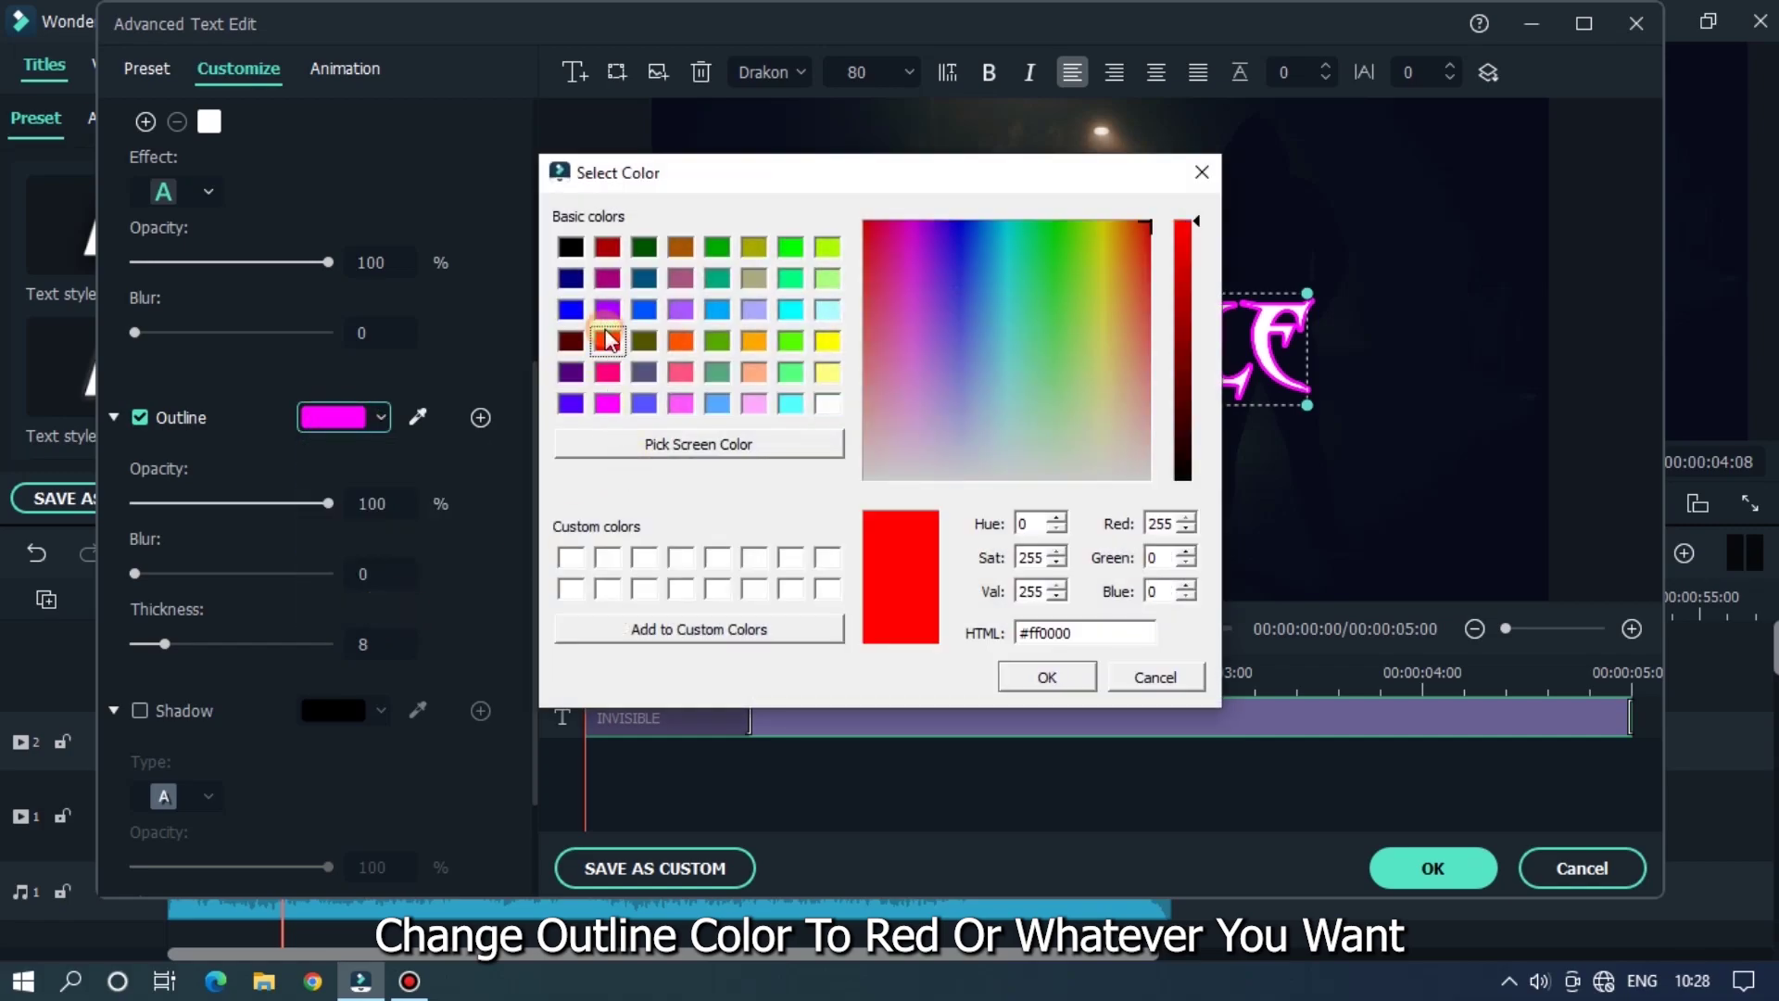
pyautogui.click(1045, 676)
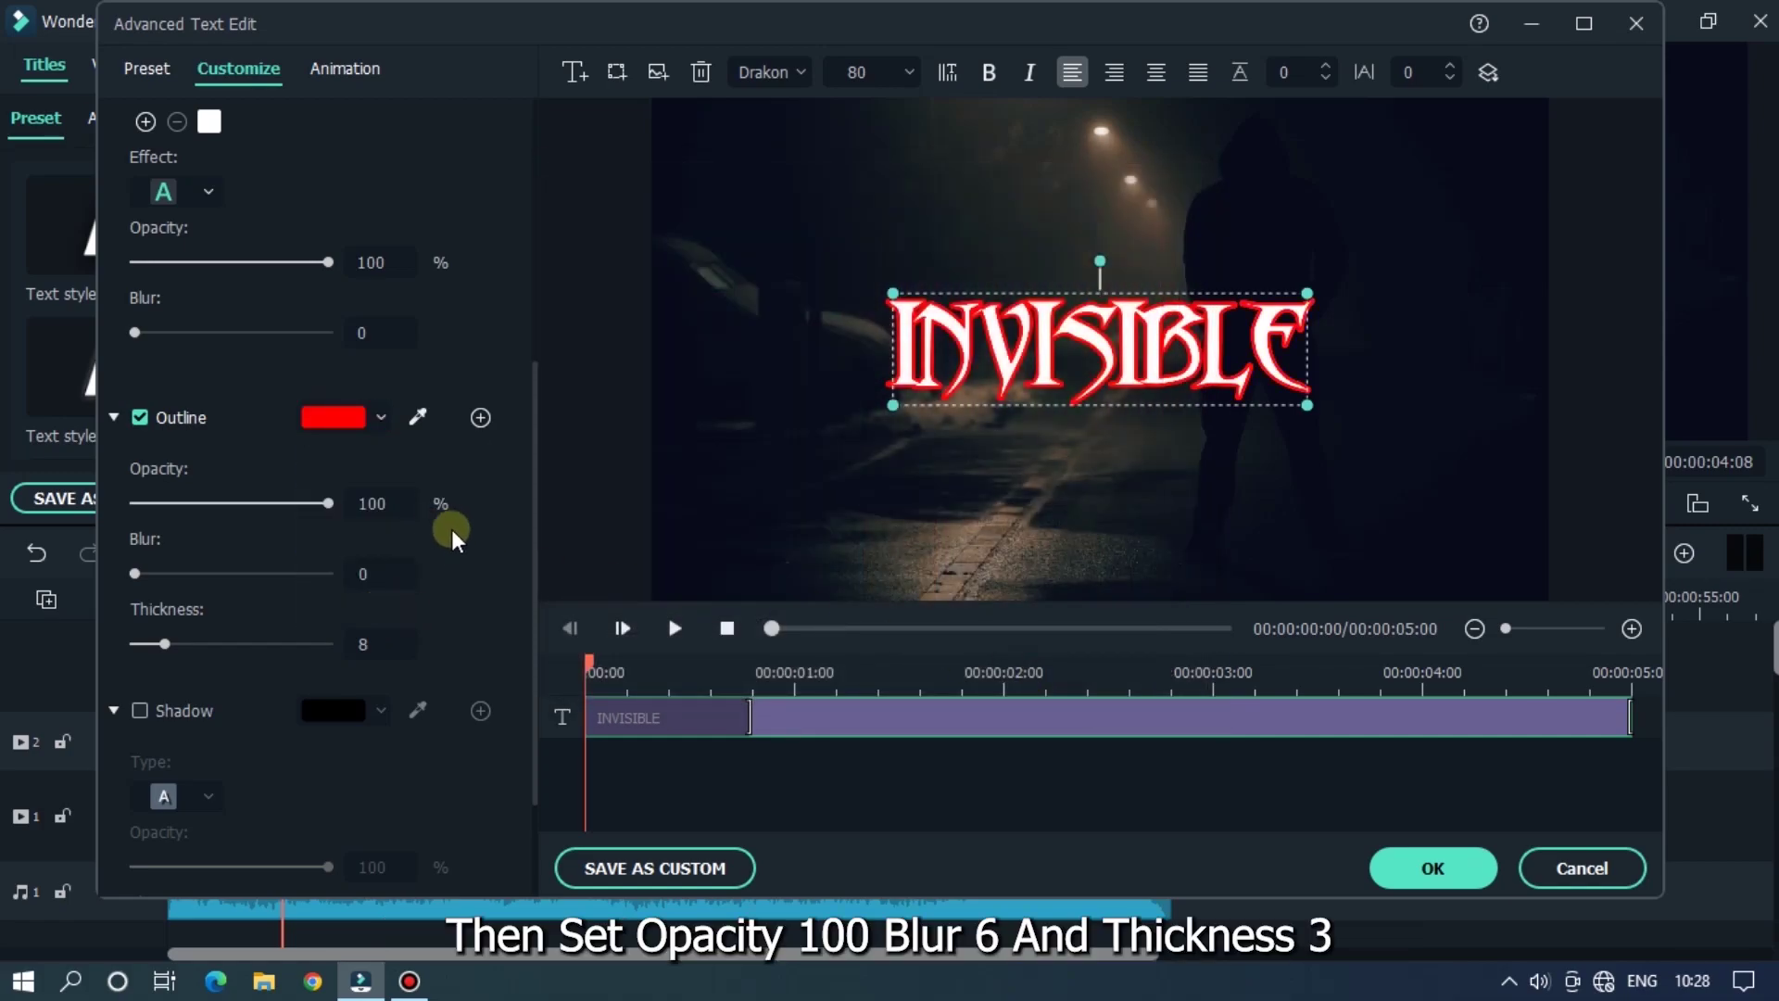
pyautogui.scroll(-1, 453, 537)
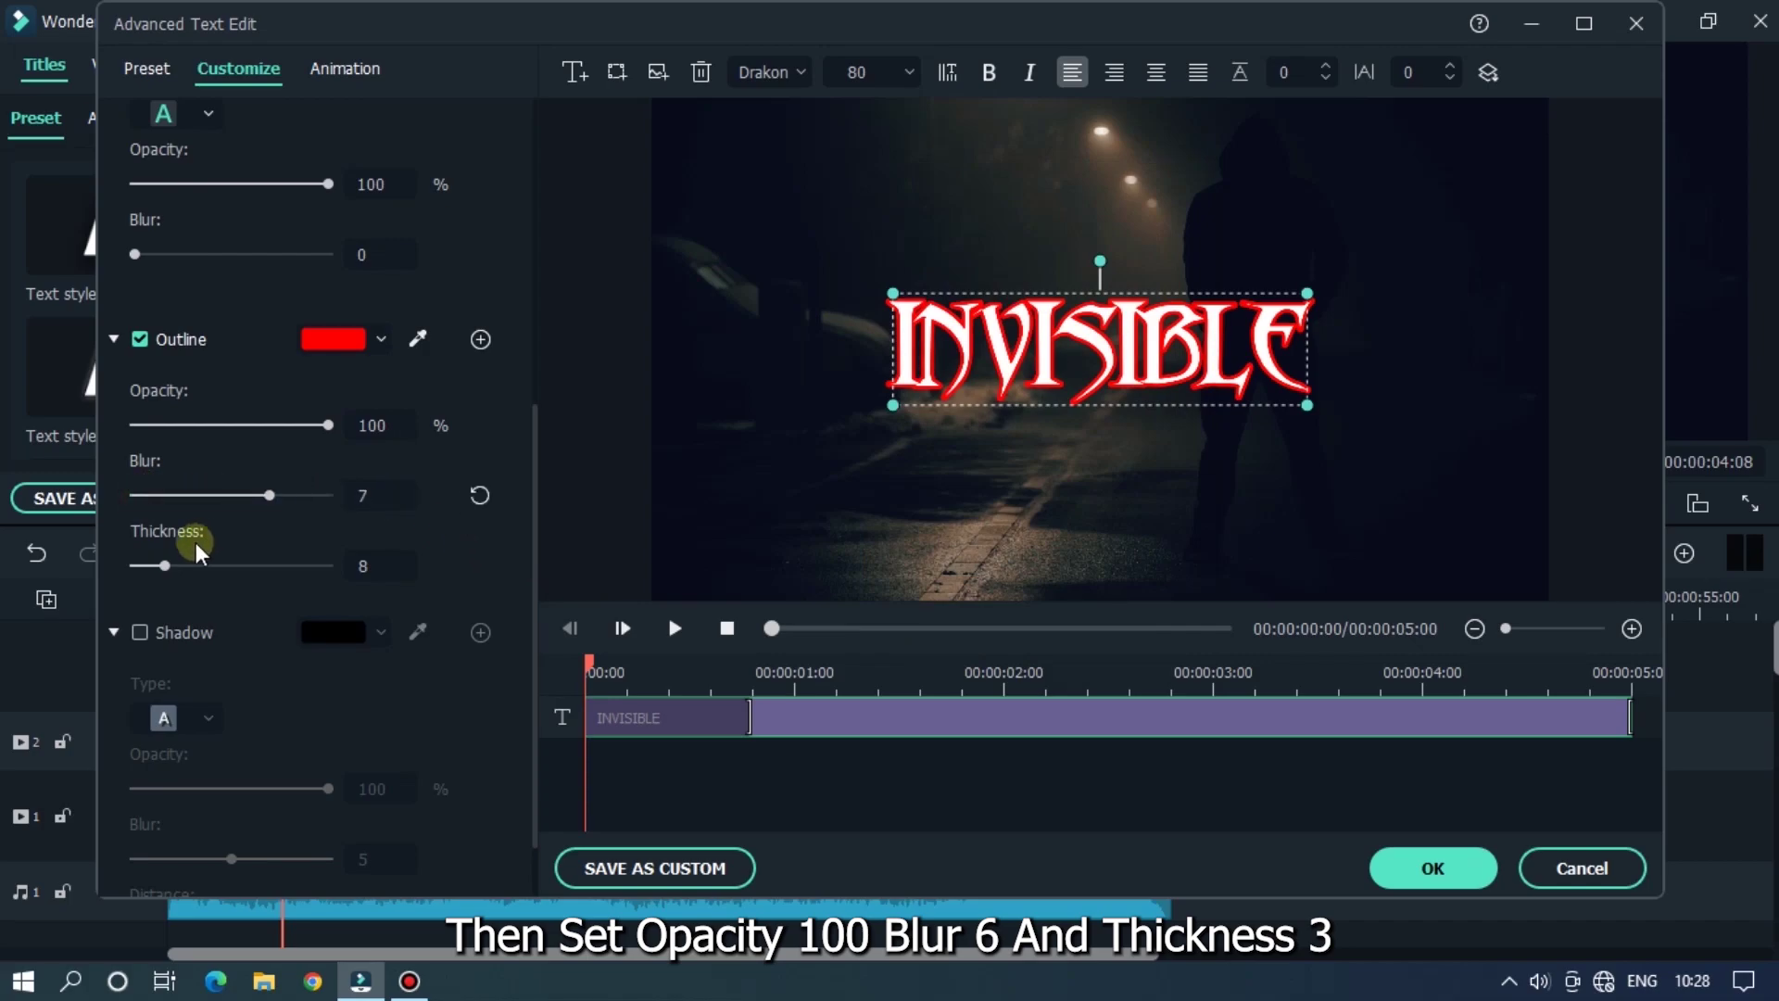
pyautogui.moveTo(164, 566); pyautogui.dragTo(143, 567)
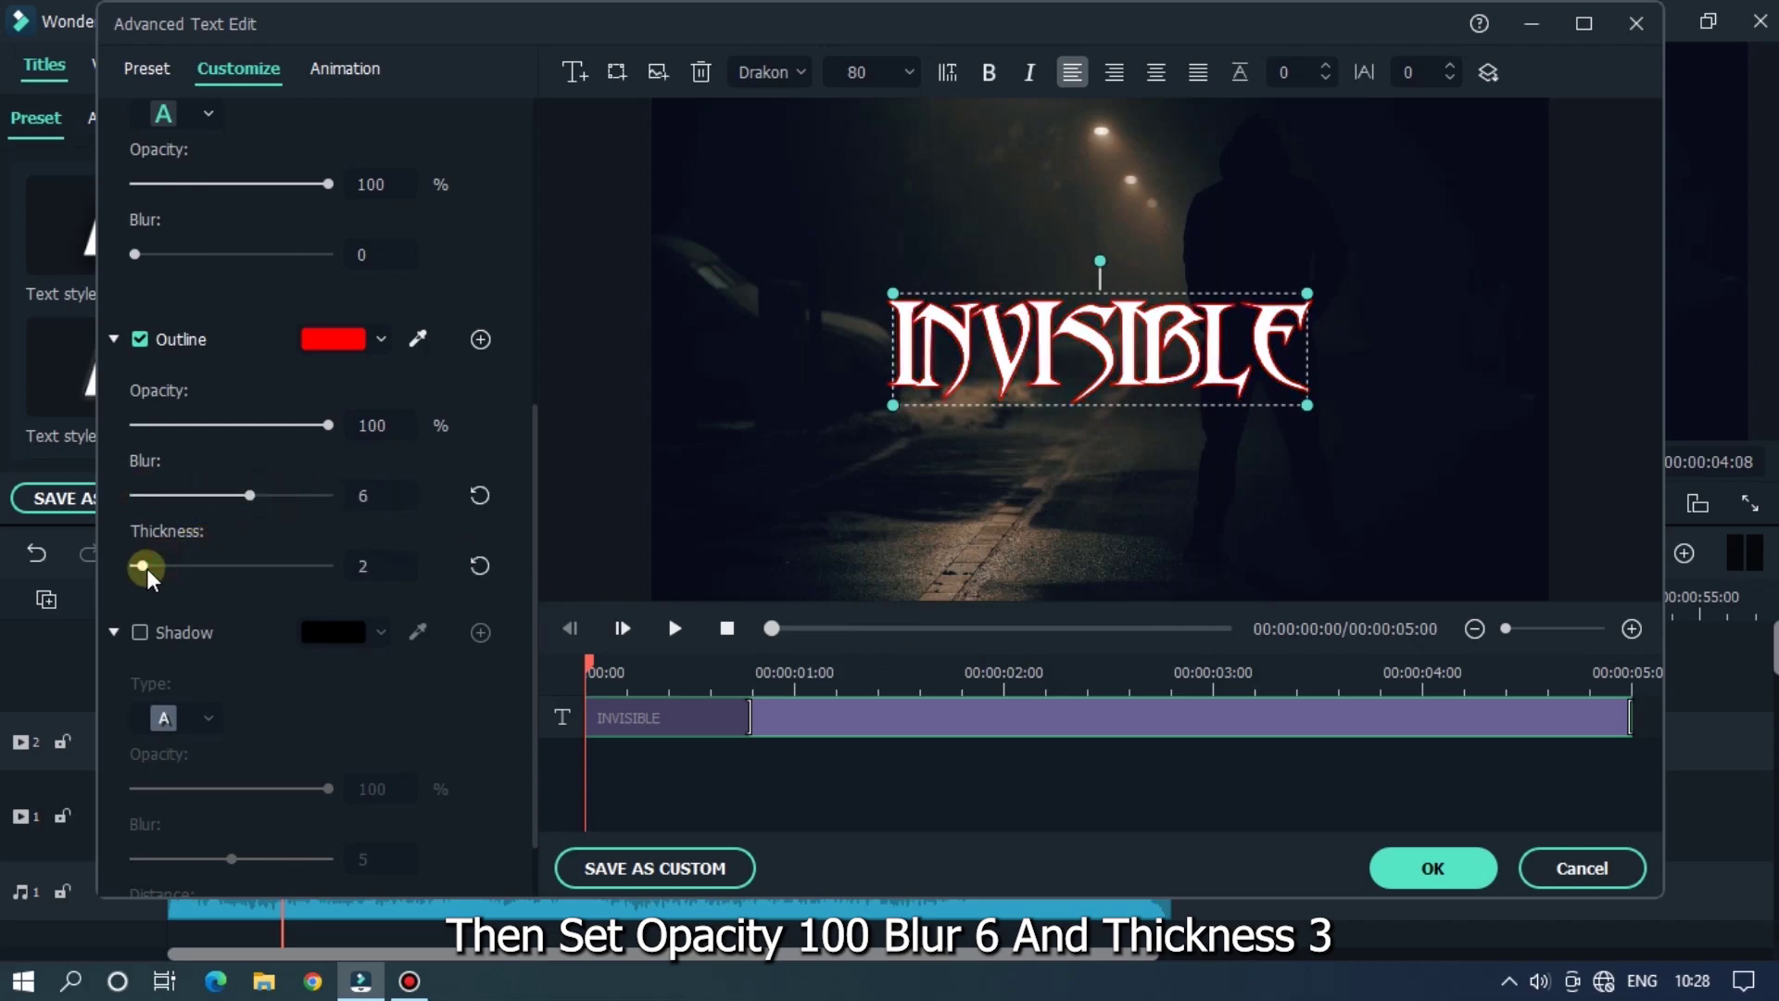
pyautogui.scroll(-1, 295, 551)
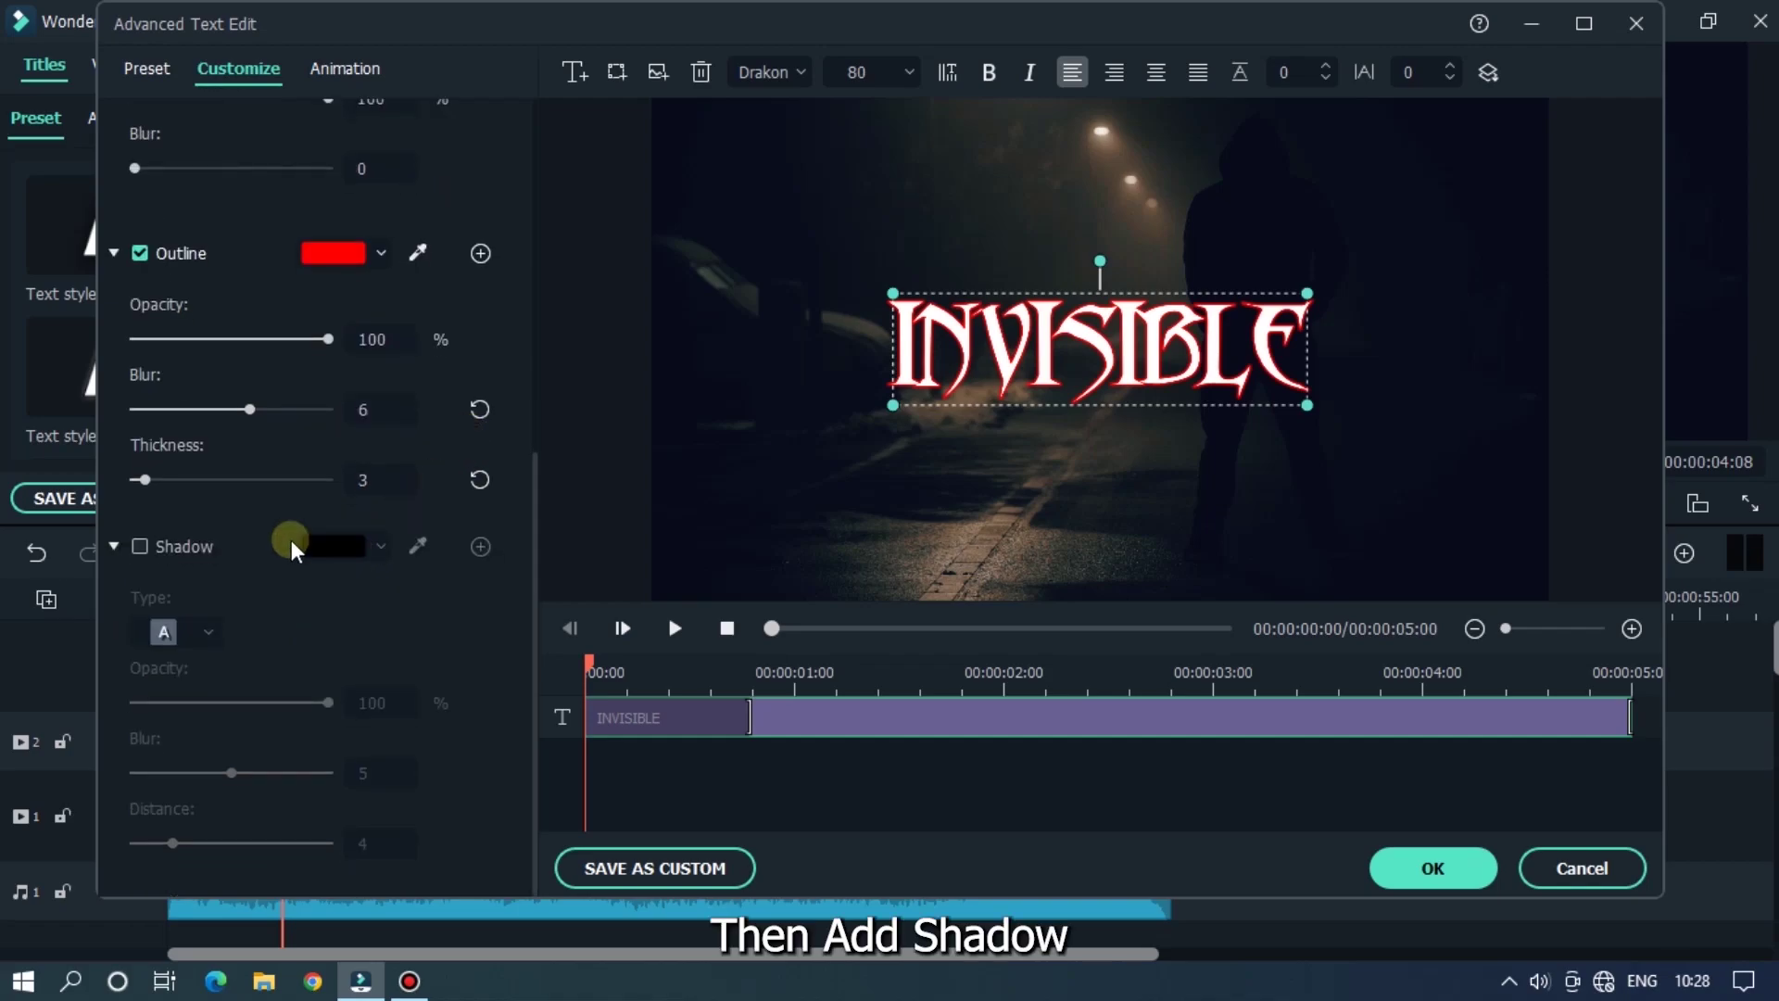
# Step: Give INVISIBLE a red shadow with blur 9 and distance 4, then apply the styling
pyautogui.click(140, 549)
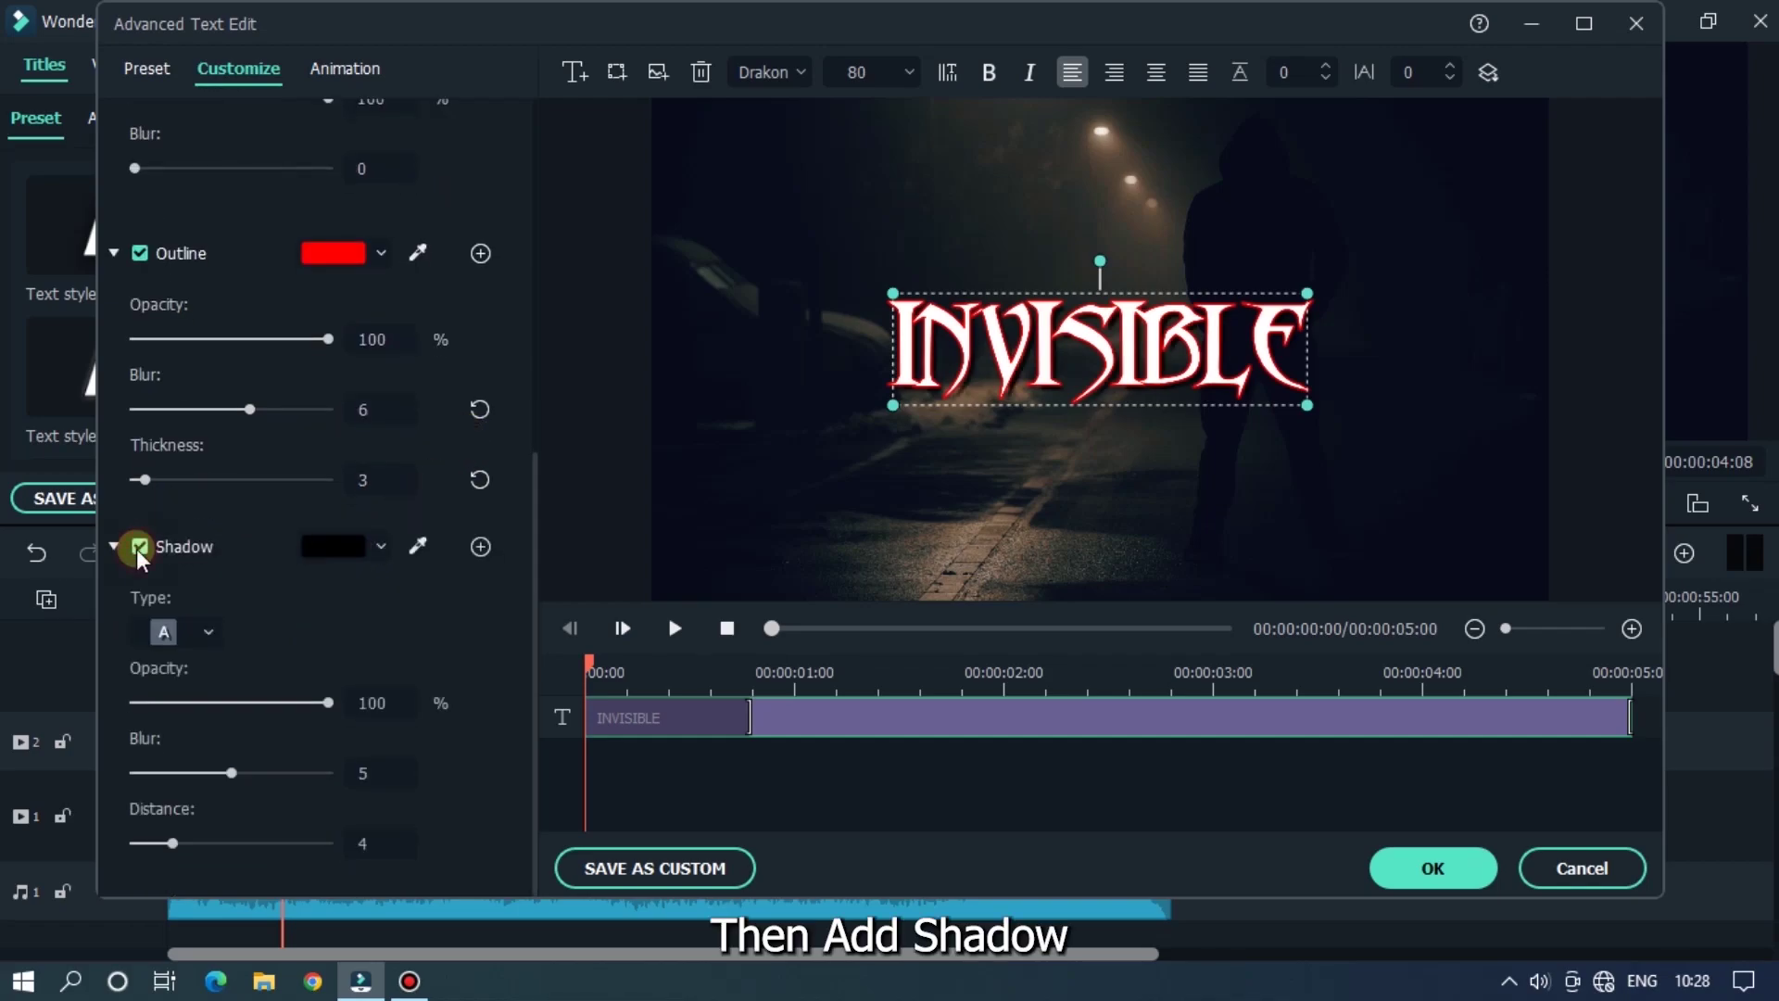
pyautogui.click(331, 547)
pyautogui.click(378, 745)
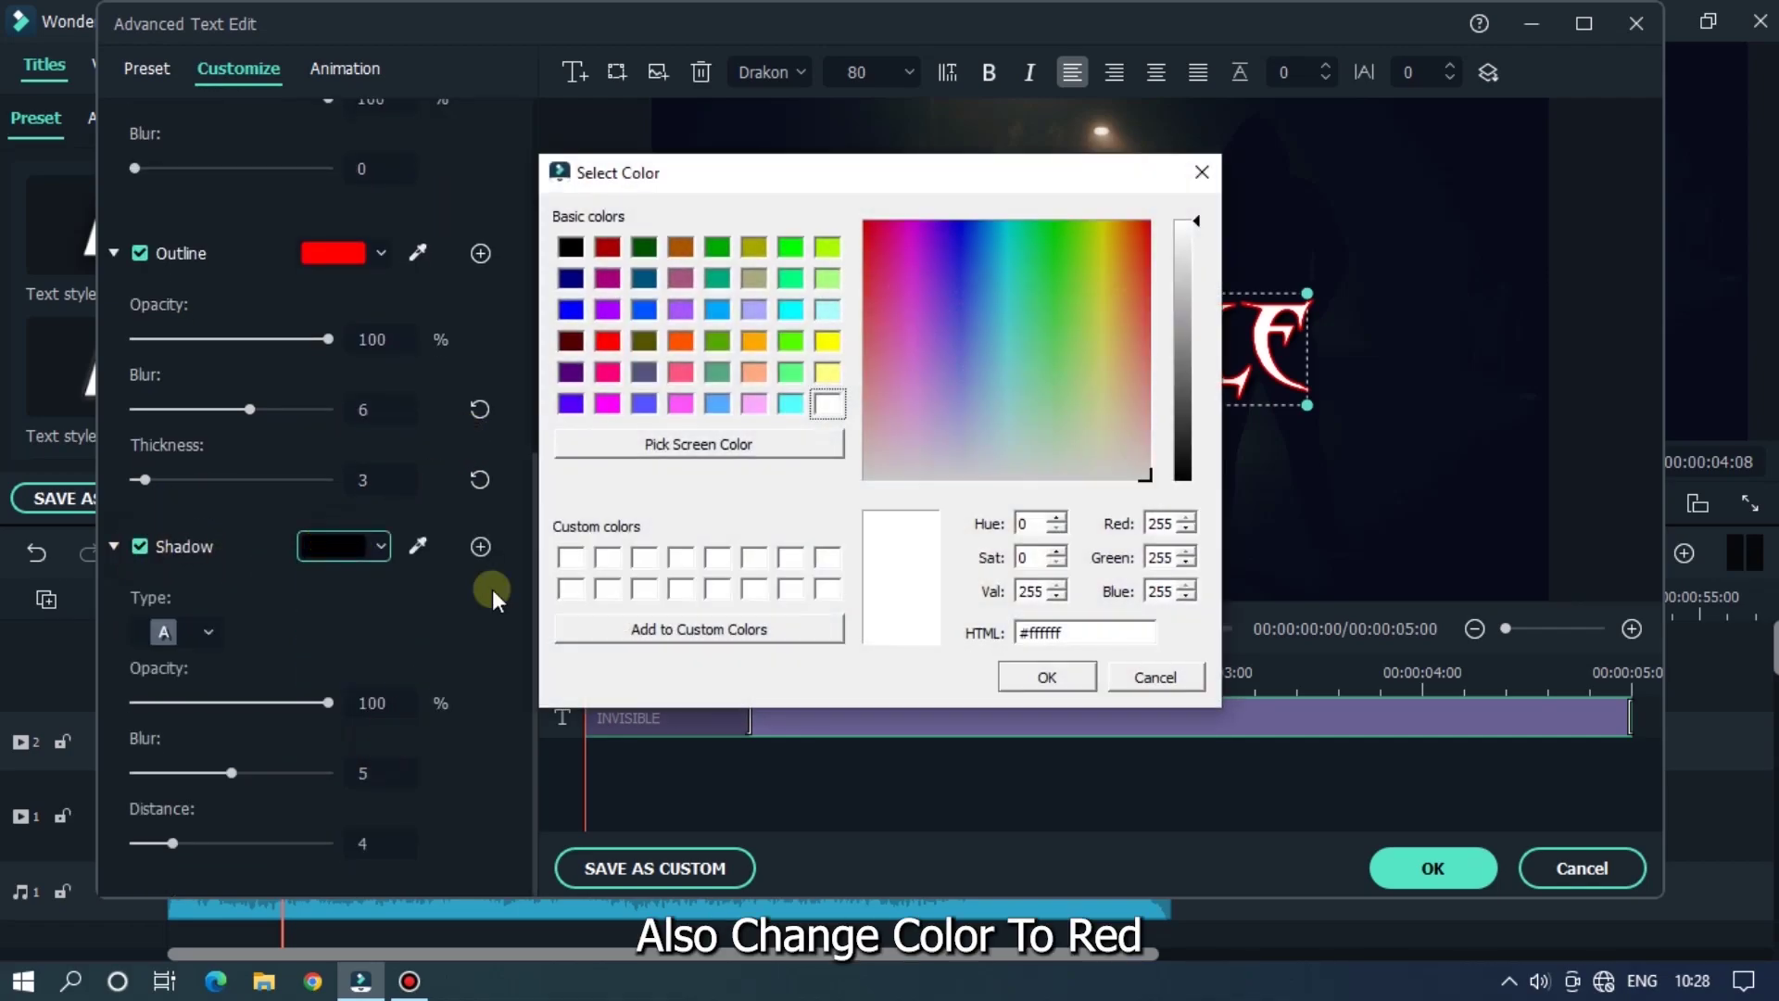
pyautogui.click(607, 341)
pyautogui.click(1048, 679)
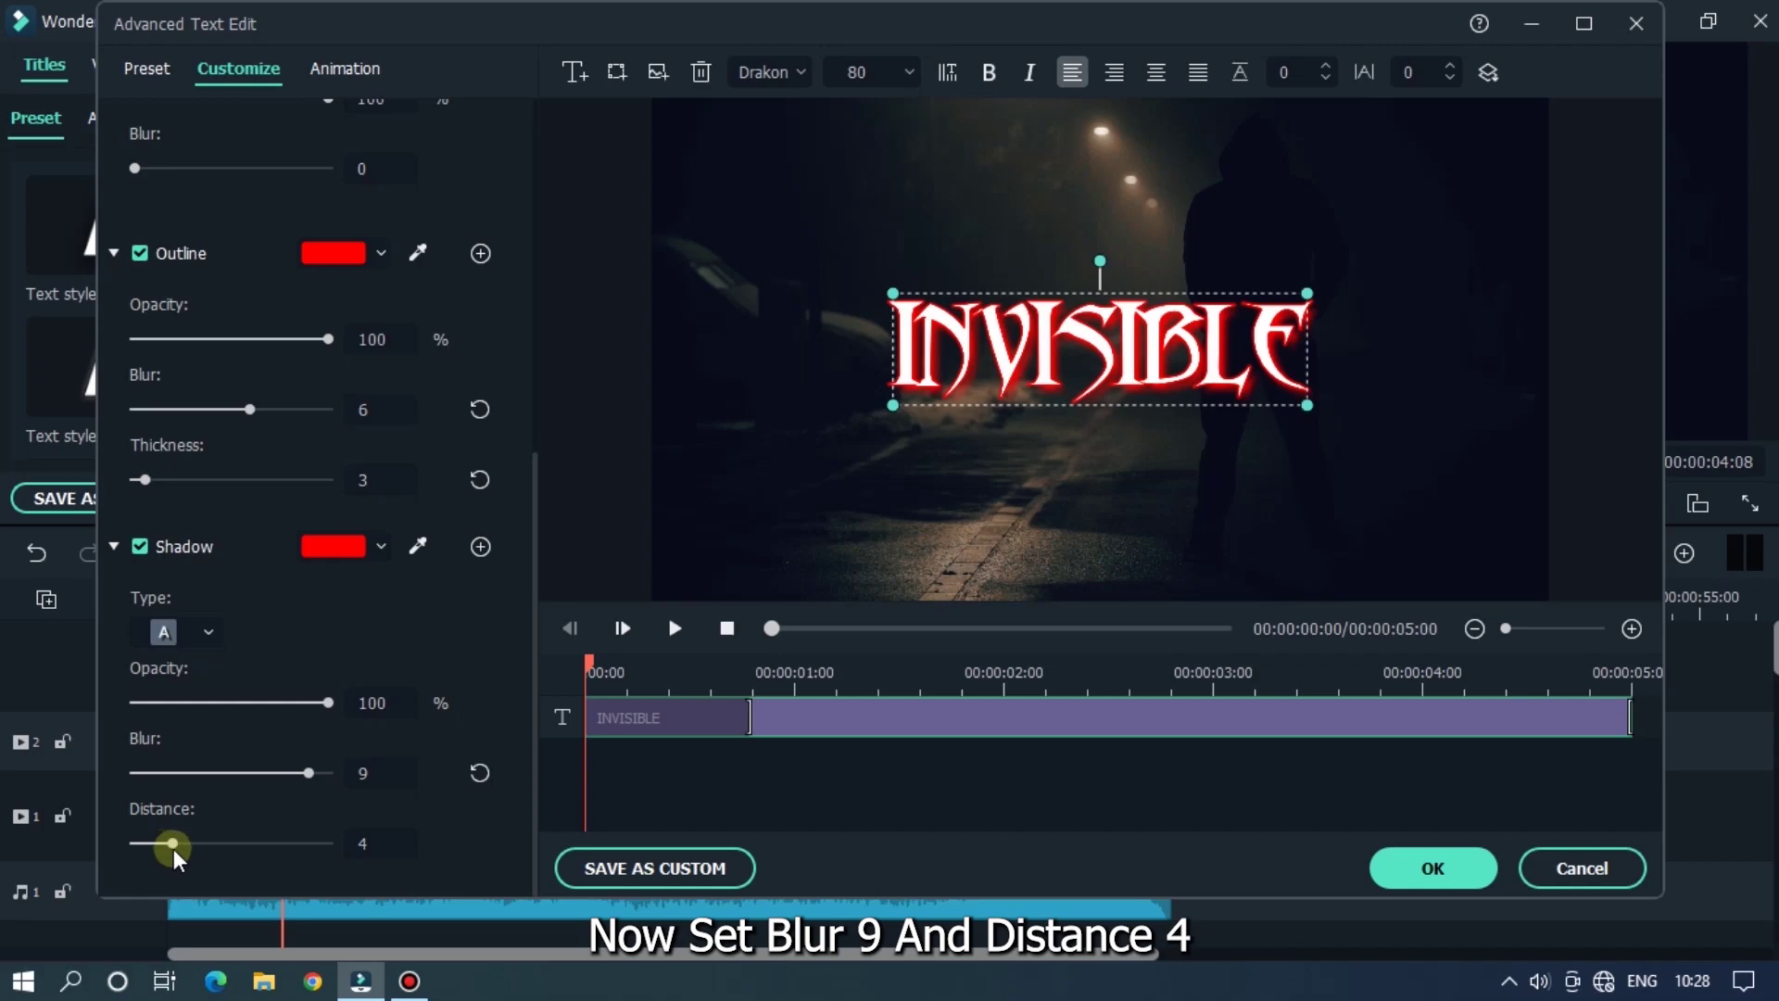
pyautogui.moveTo(202, 855); pyautogui.dragTo(179, 853)
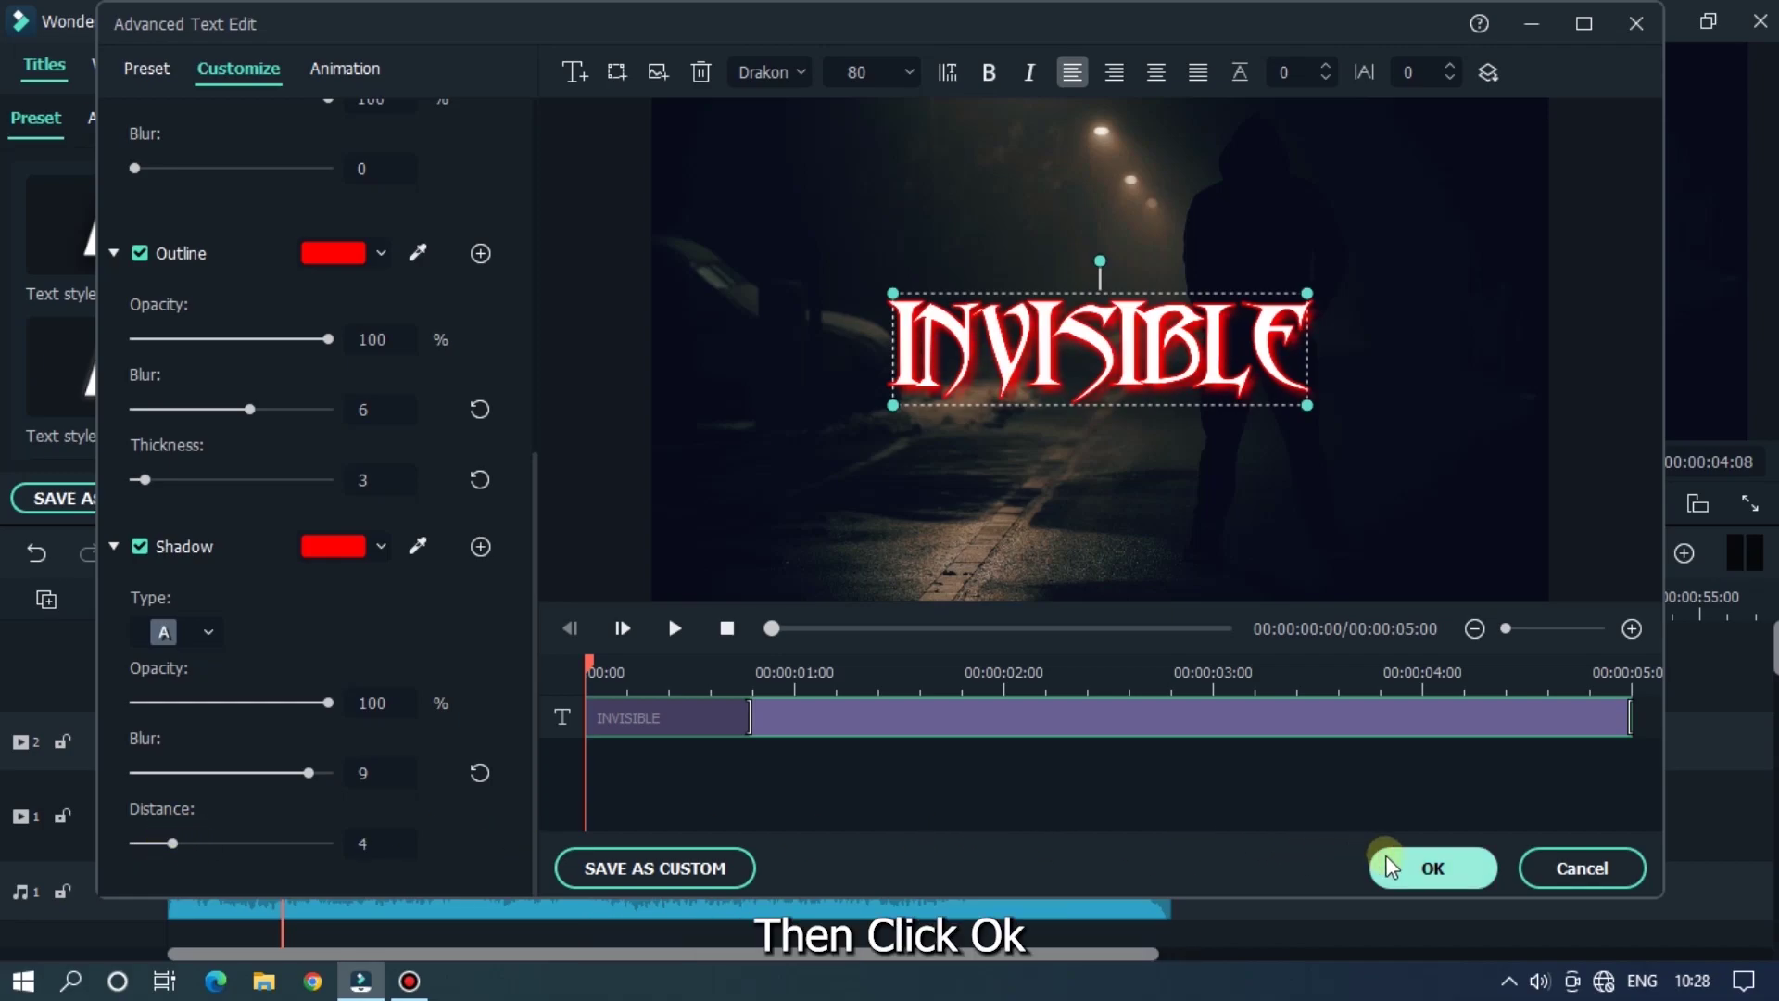
pyautogui.click(1423, 866)
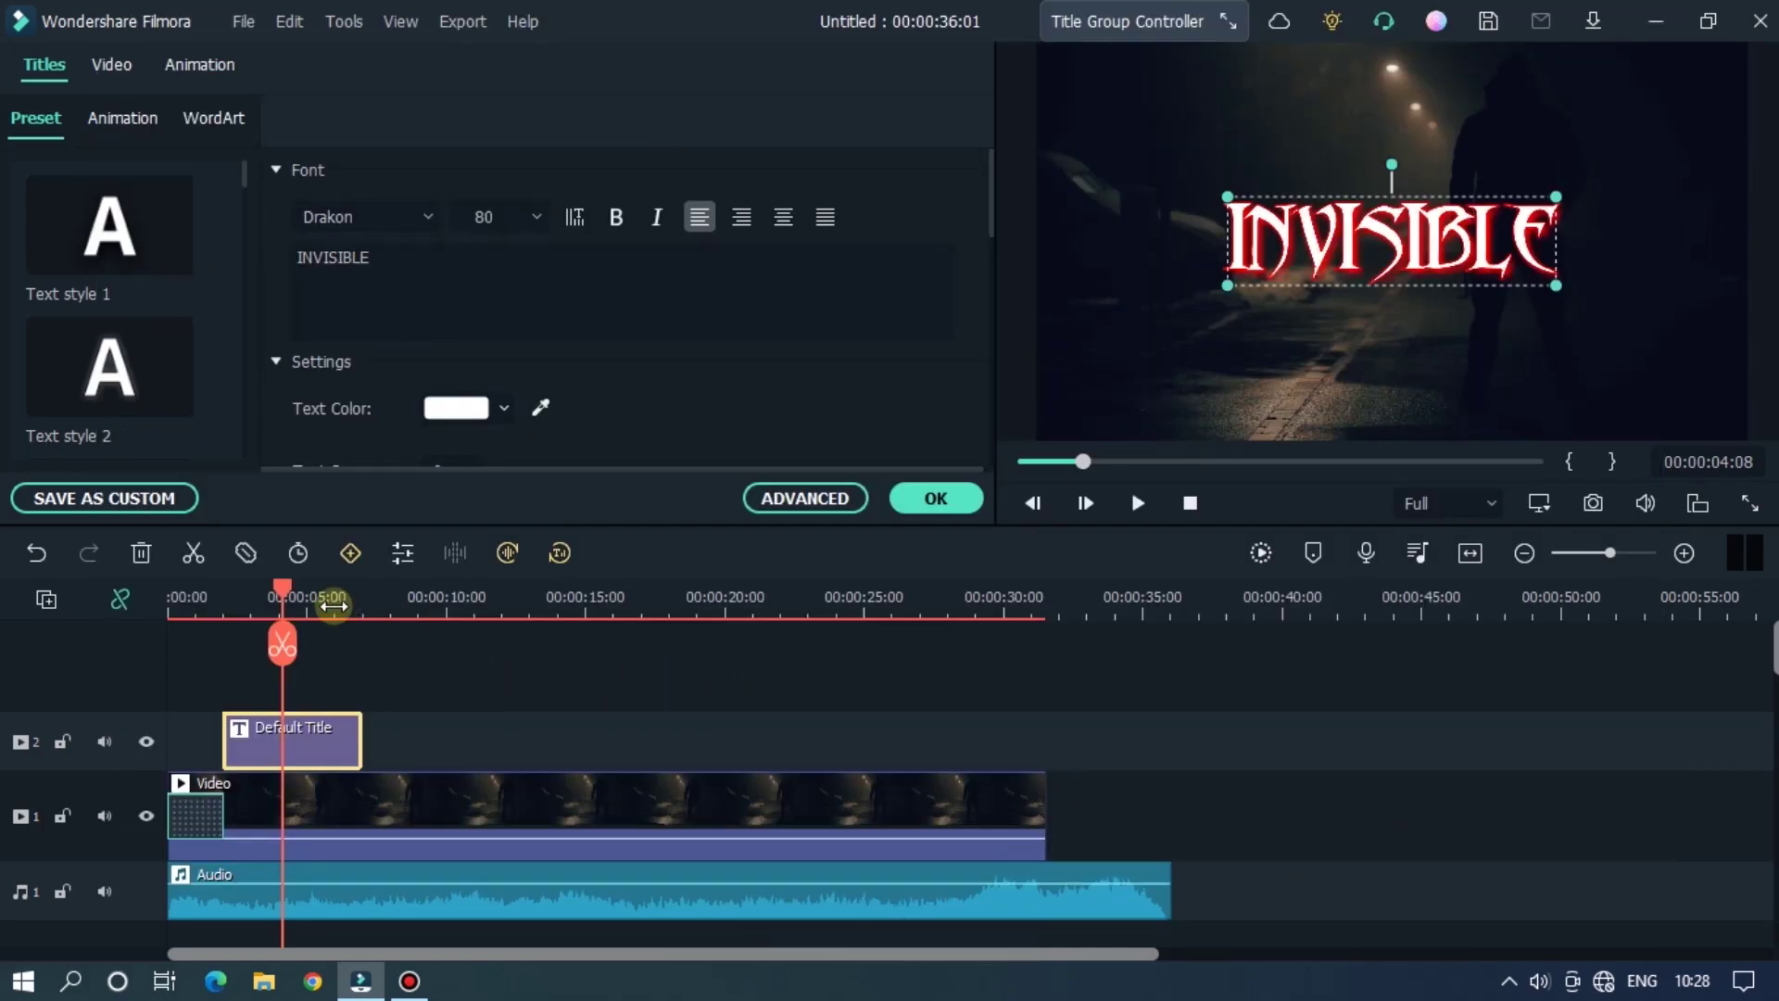
# Step: Apply the Evaporate 2 transition to the start of the title clip
pyautogui.click(914, 505)
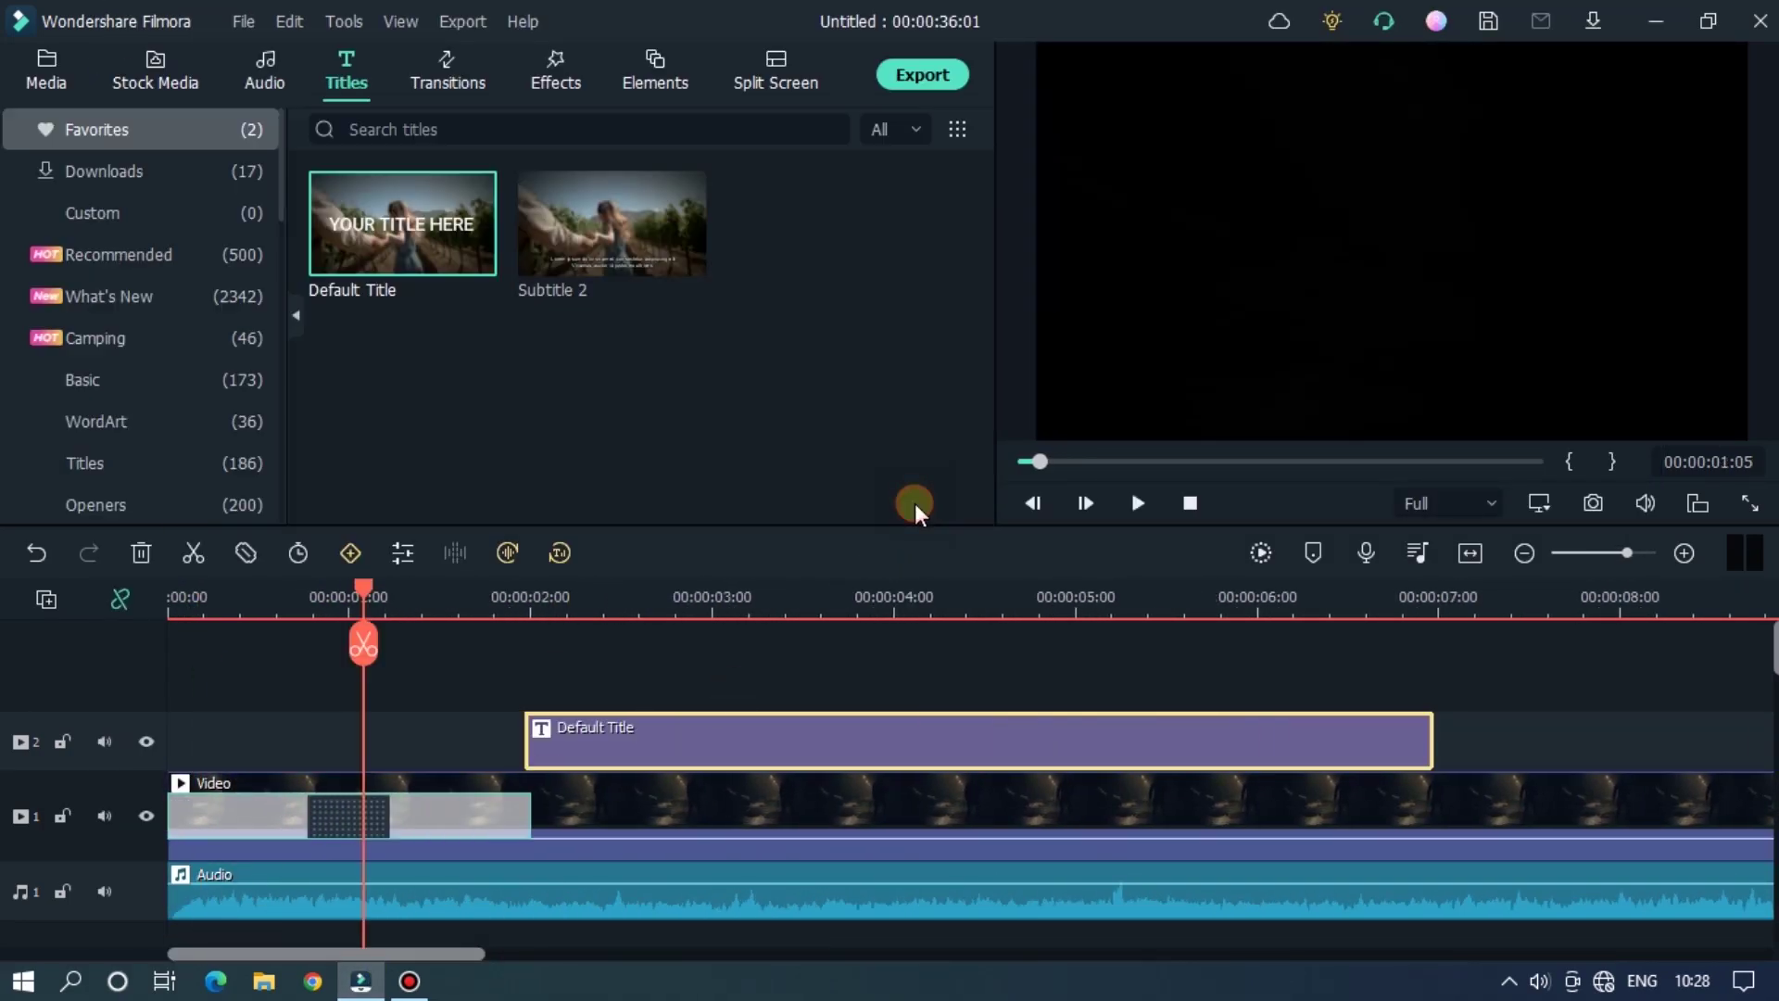
pyautogui.click(449, 86)
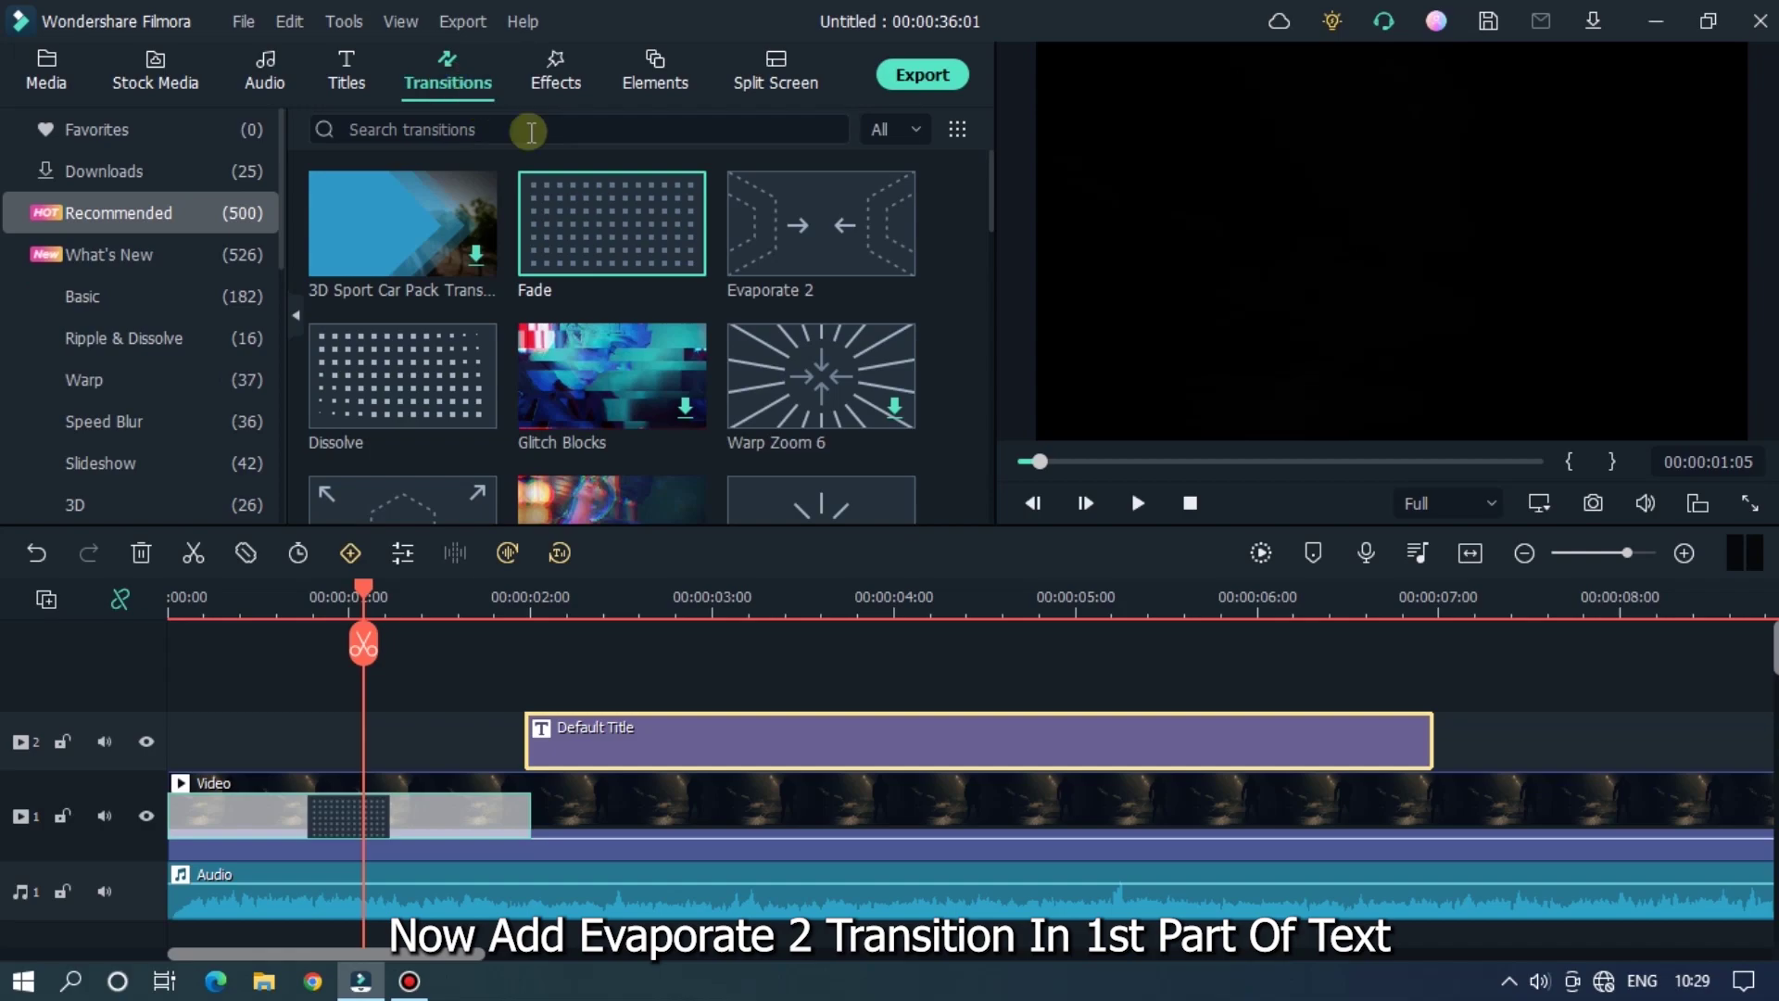
pyautogui.moveTo(820, 225)
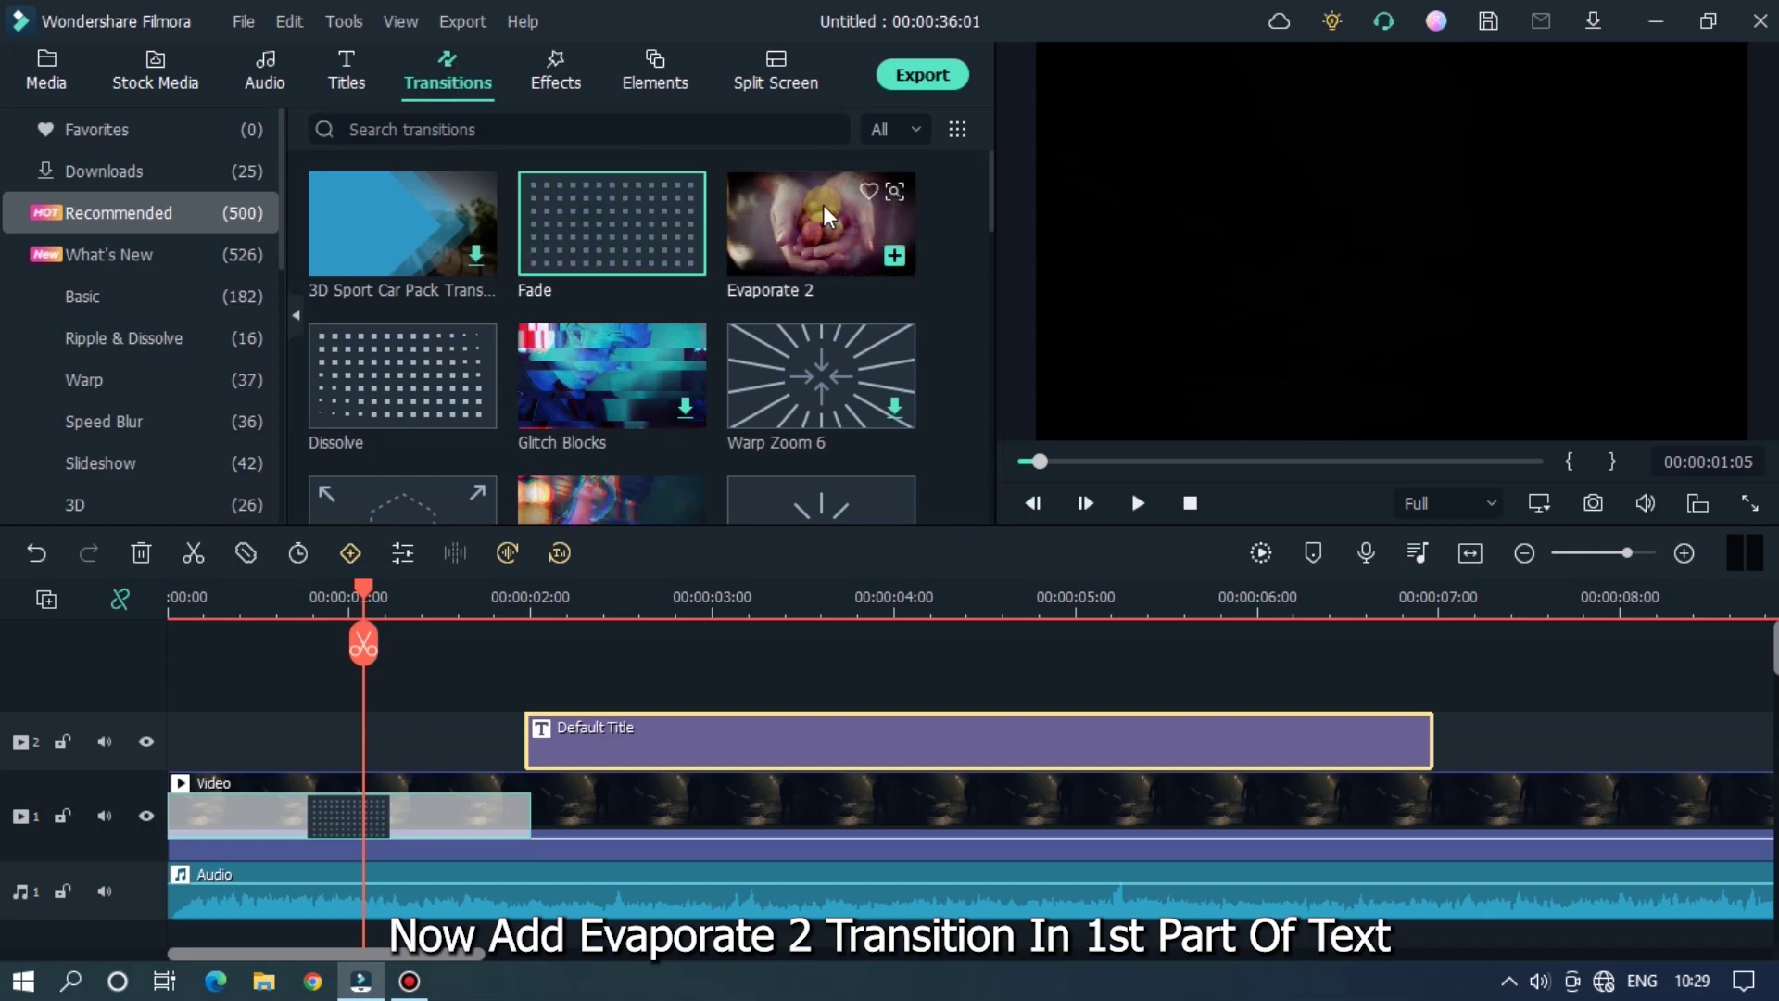
pyautogui.moveTo(825, 215); pyautogui.dragTo(815, 747)
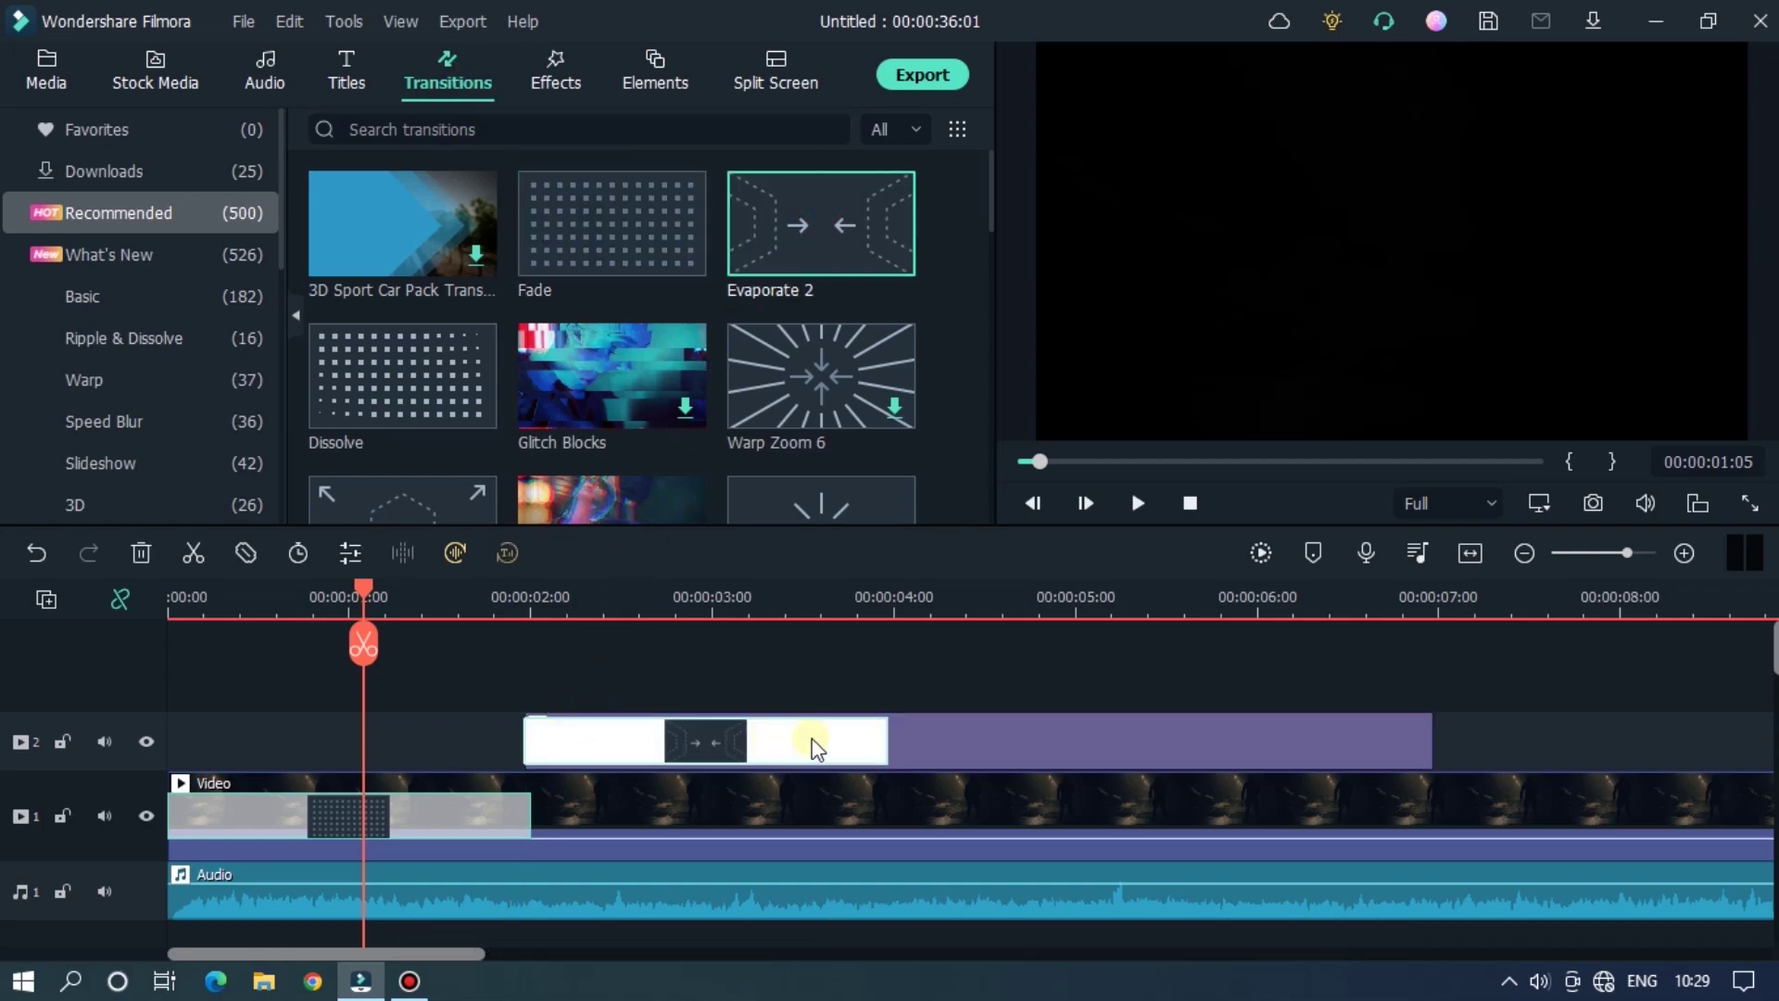
pyautogui.moveTo(816, 746); pyautogui.dragTo(941, 730)
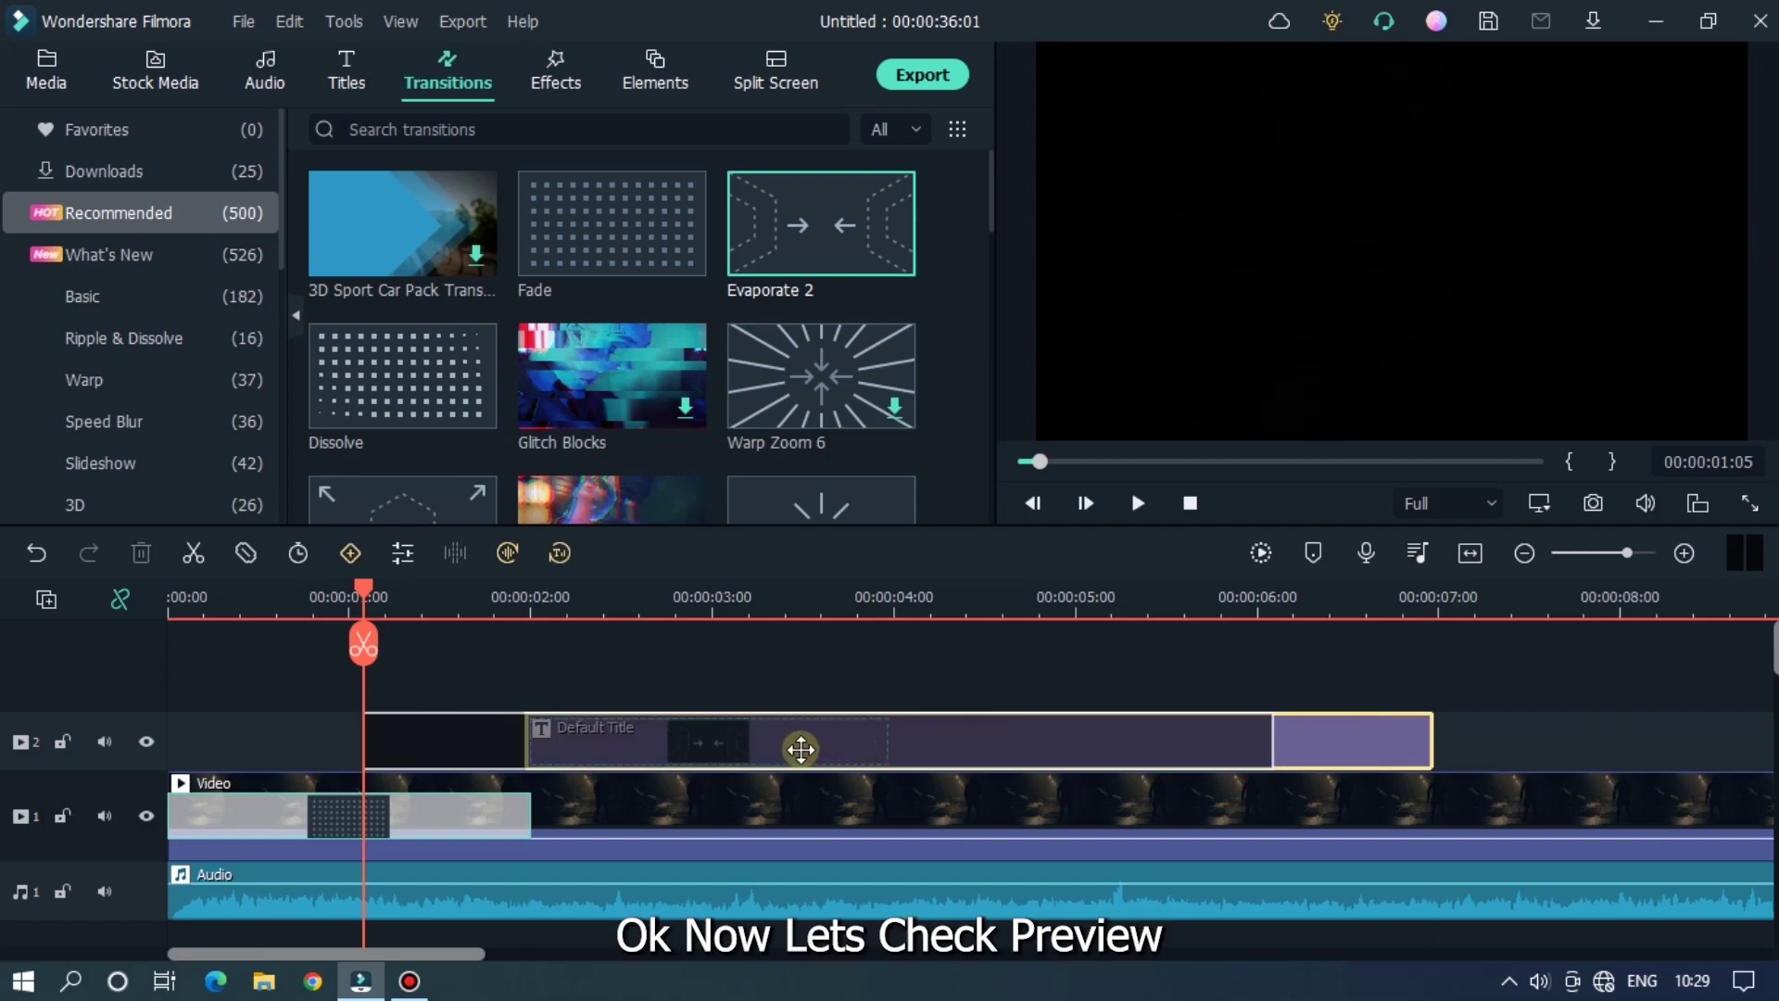
# Step: Reposition the title clip to begin near the two-second mark and preview the timing
pyautogui.moveTo(801, 748); pyautogui.dragTo(640, 746)
pyautogui.press('Home')
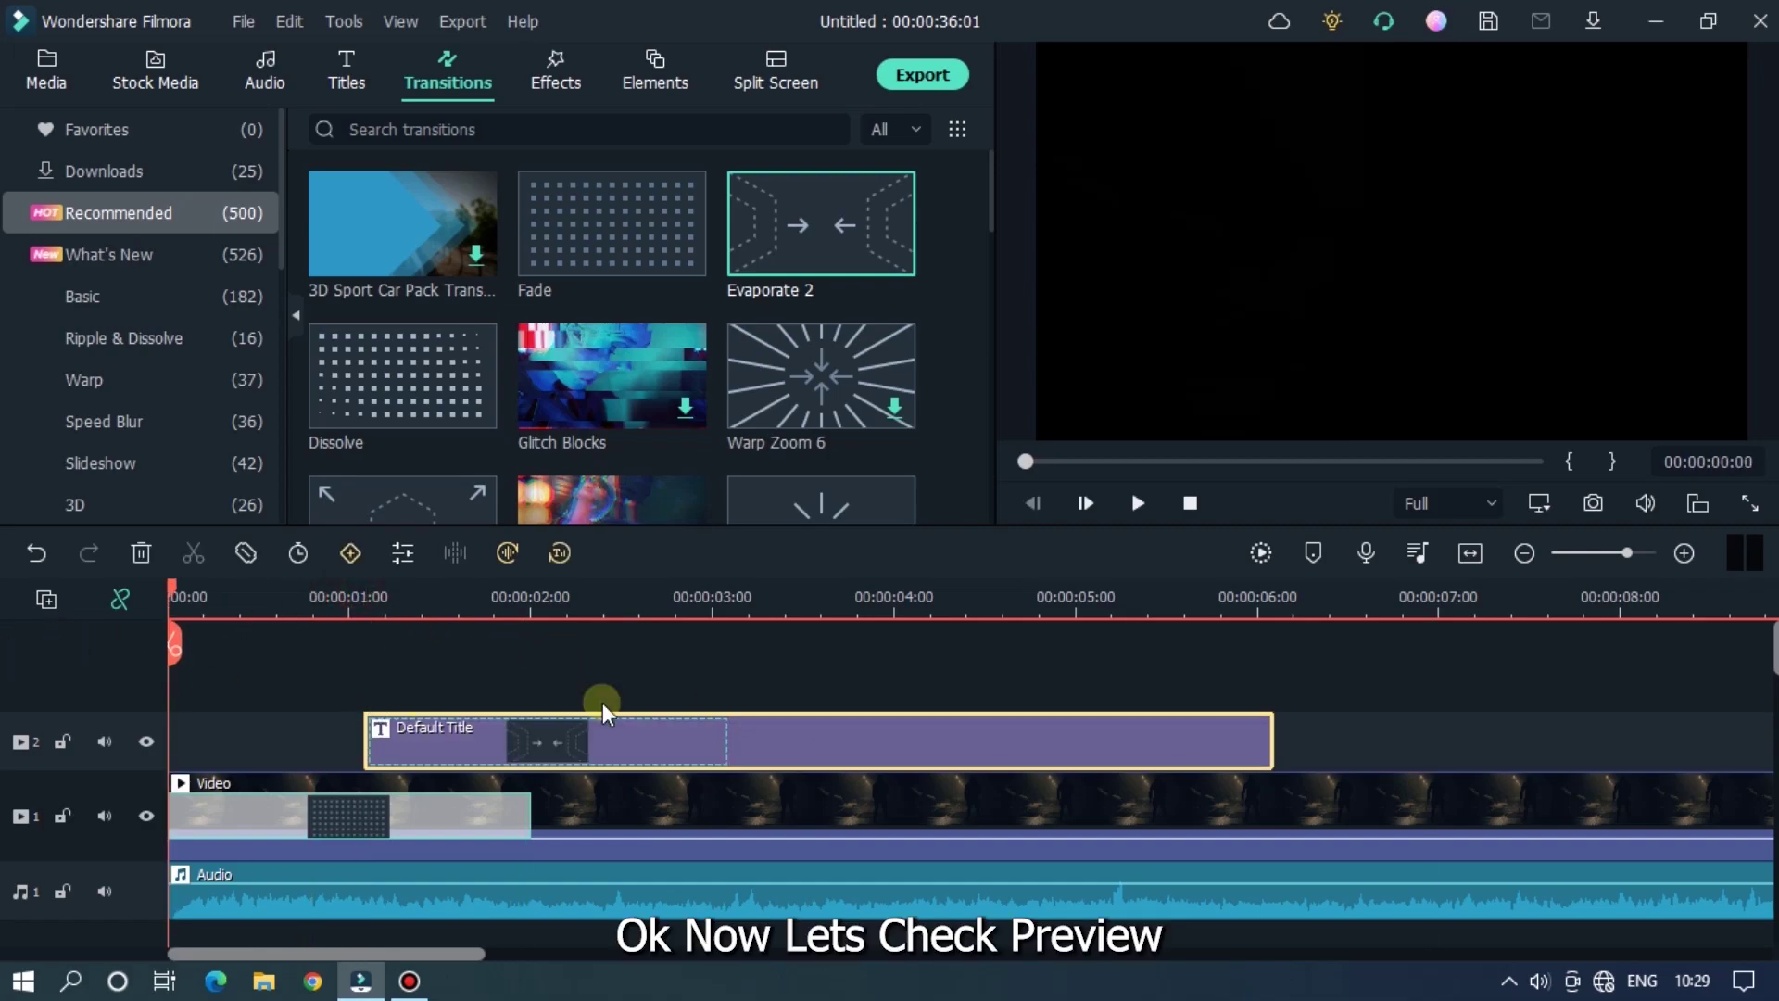
pyautogui.press('space')
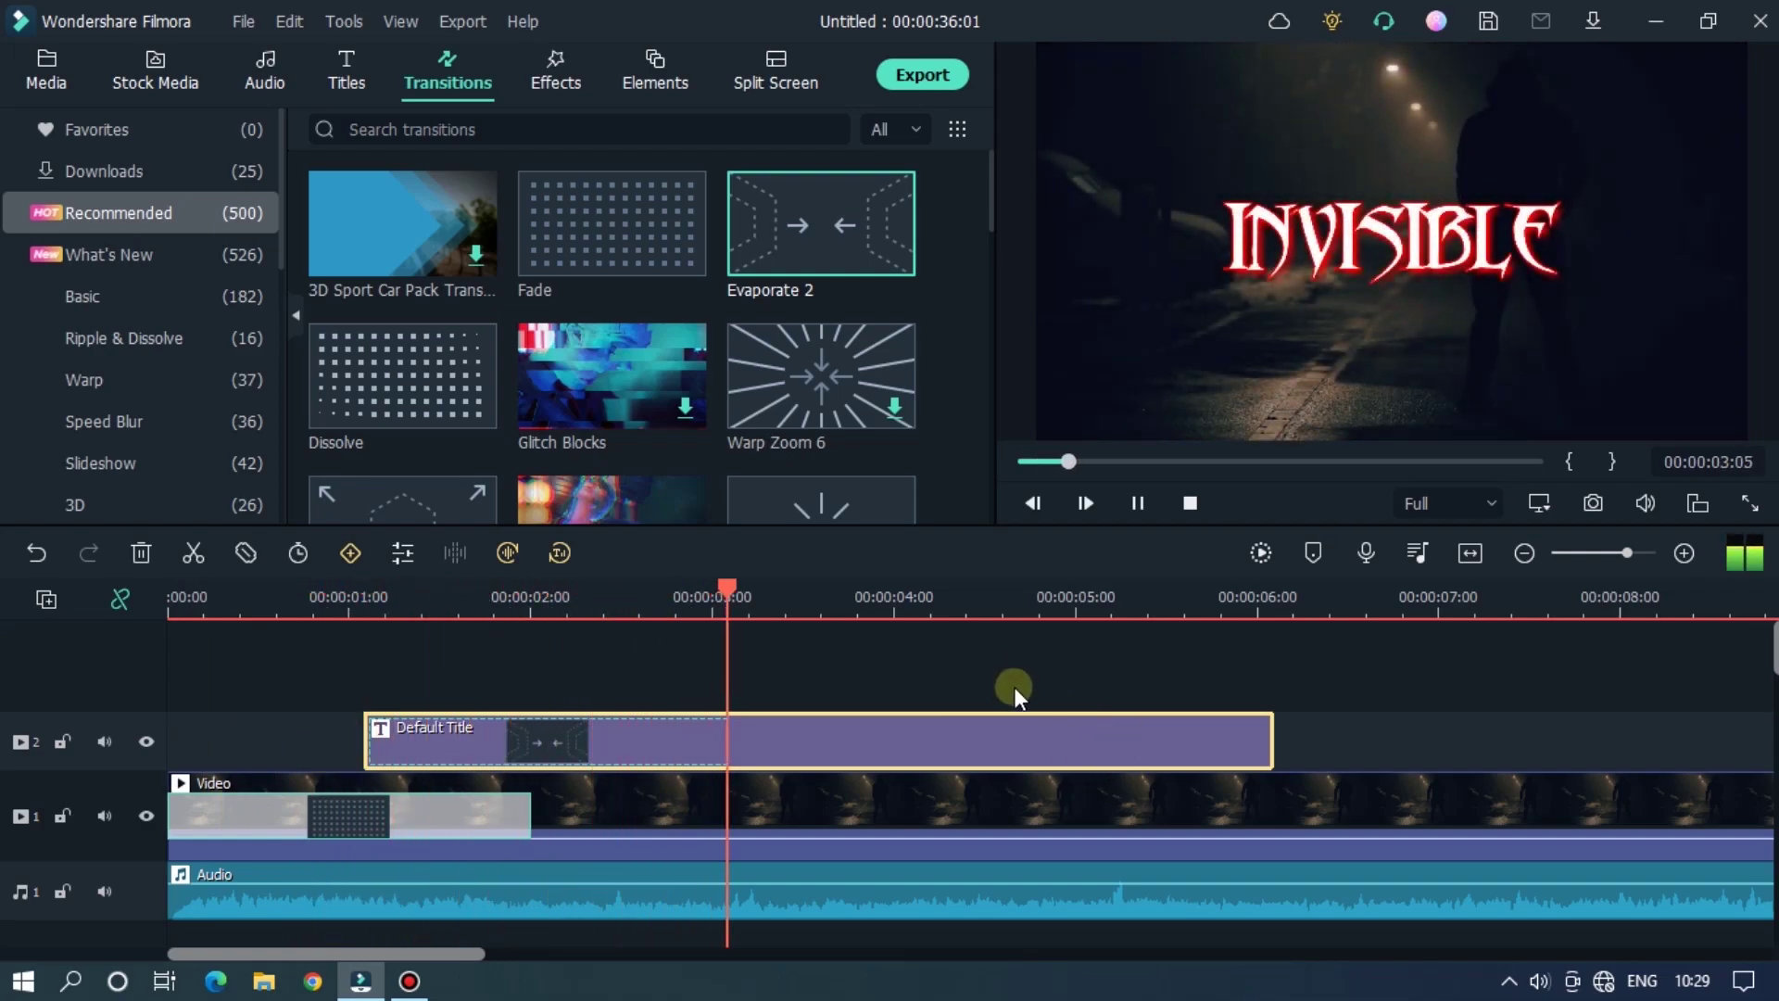
pyautogui.press('space')
pyautogui.moveTo(519, 609); pyautogui.dragTo(443, 608)
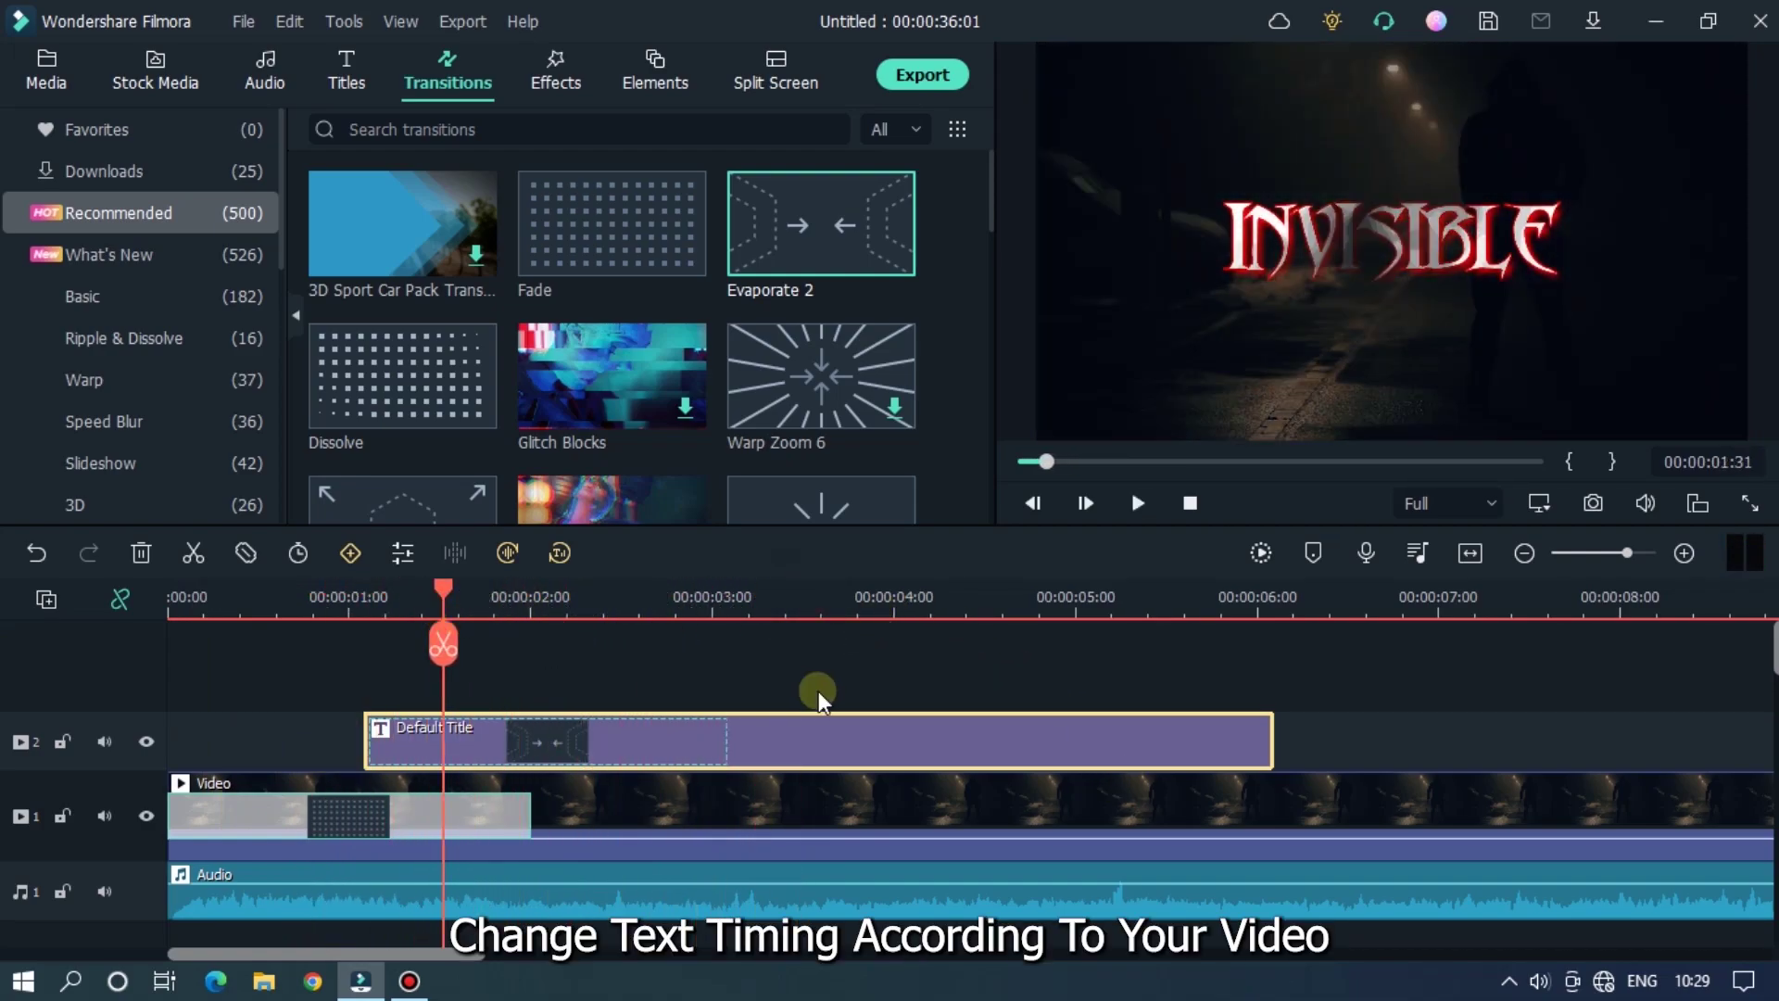
pyautogui.moveTo(810, 742); pyautogui.dragTo(1026, 742)
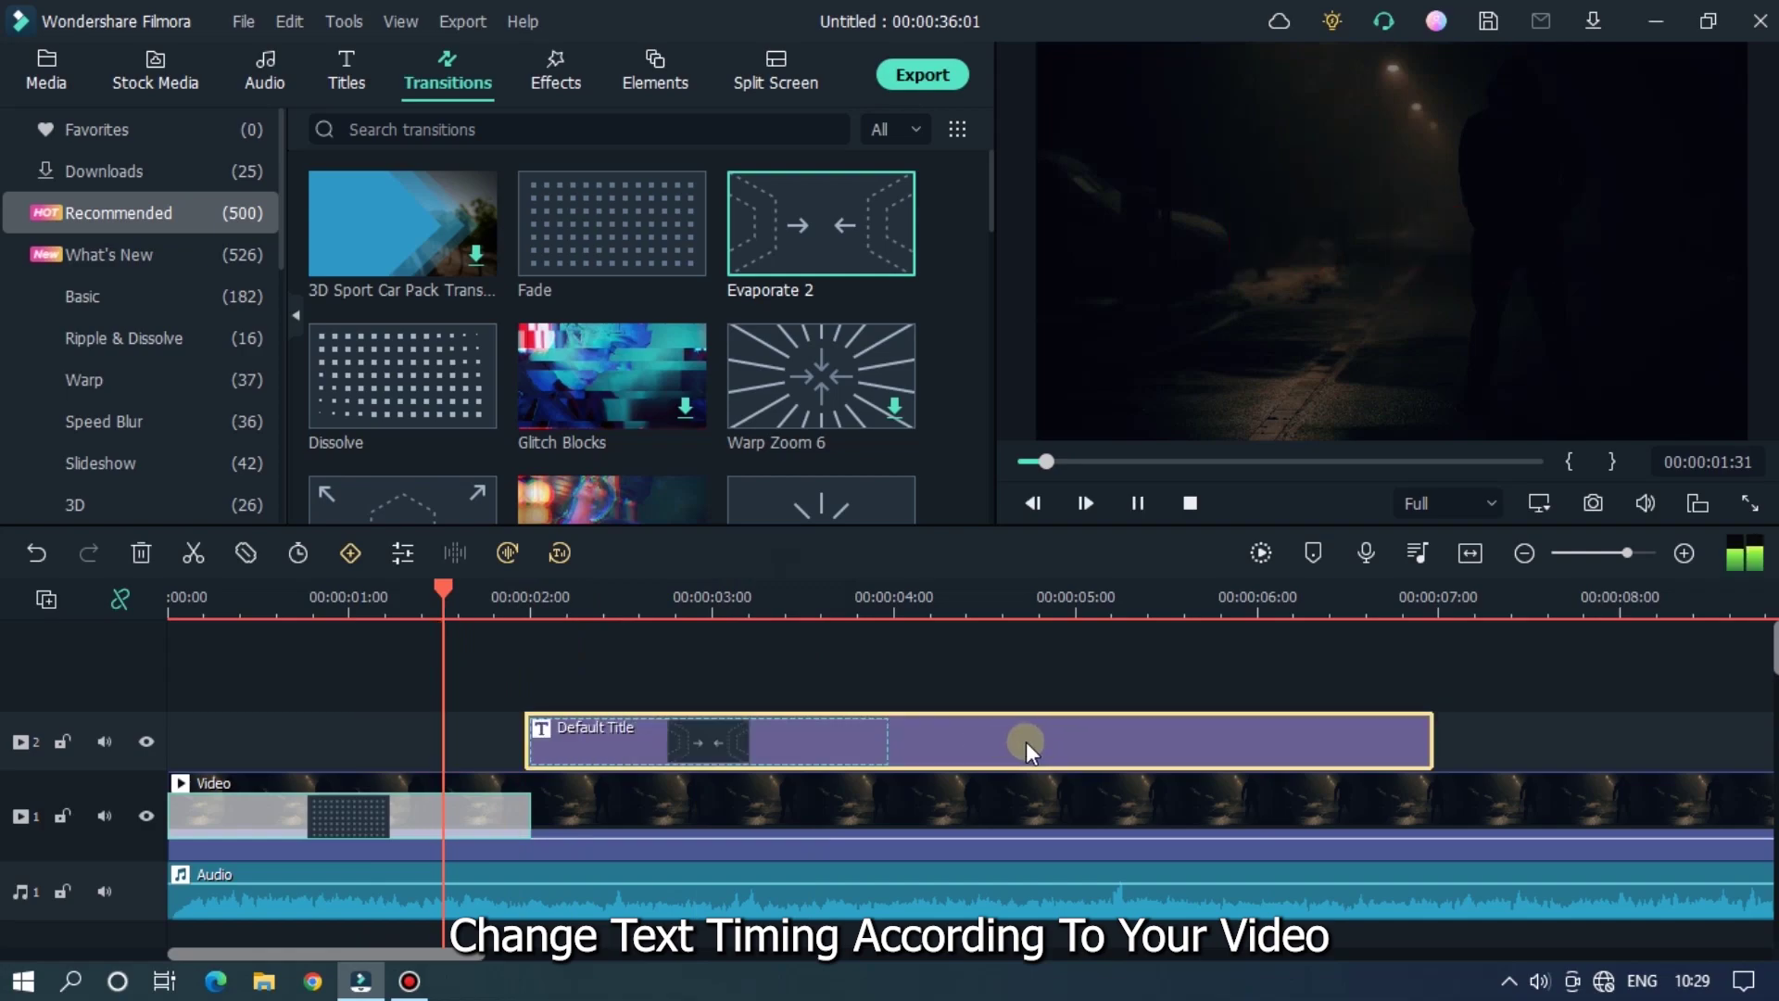
pyautogui.press('space')
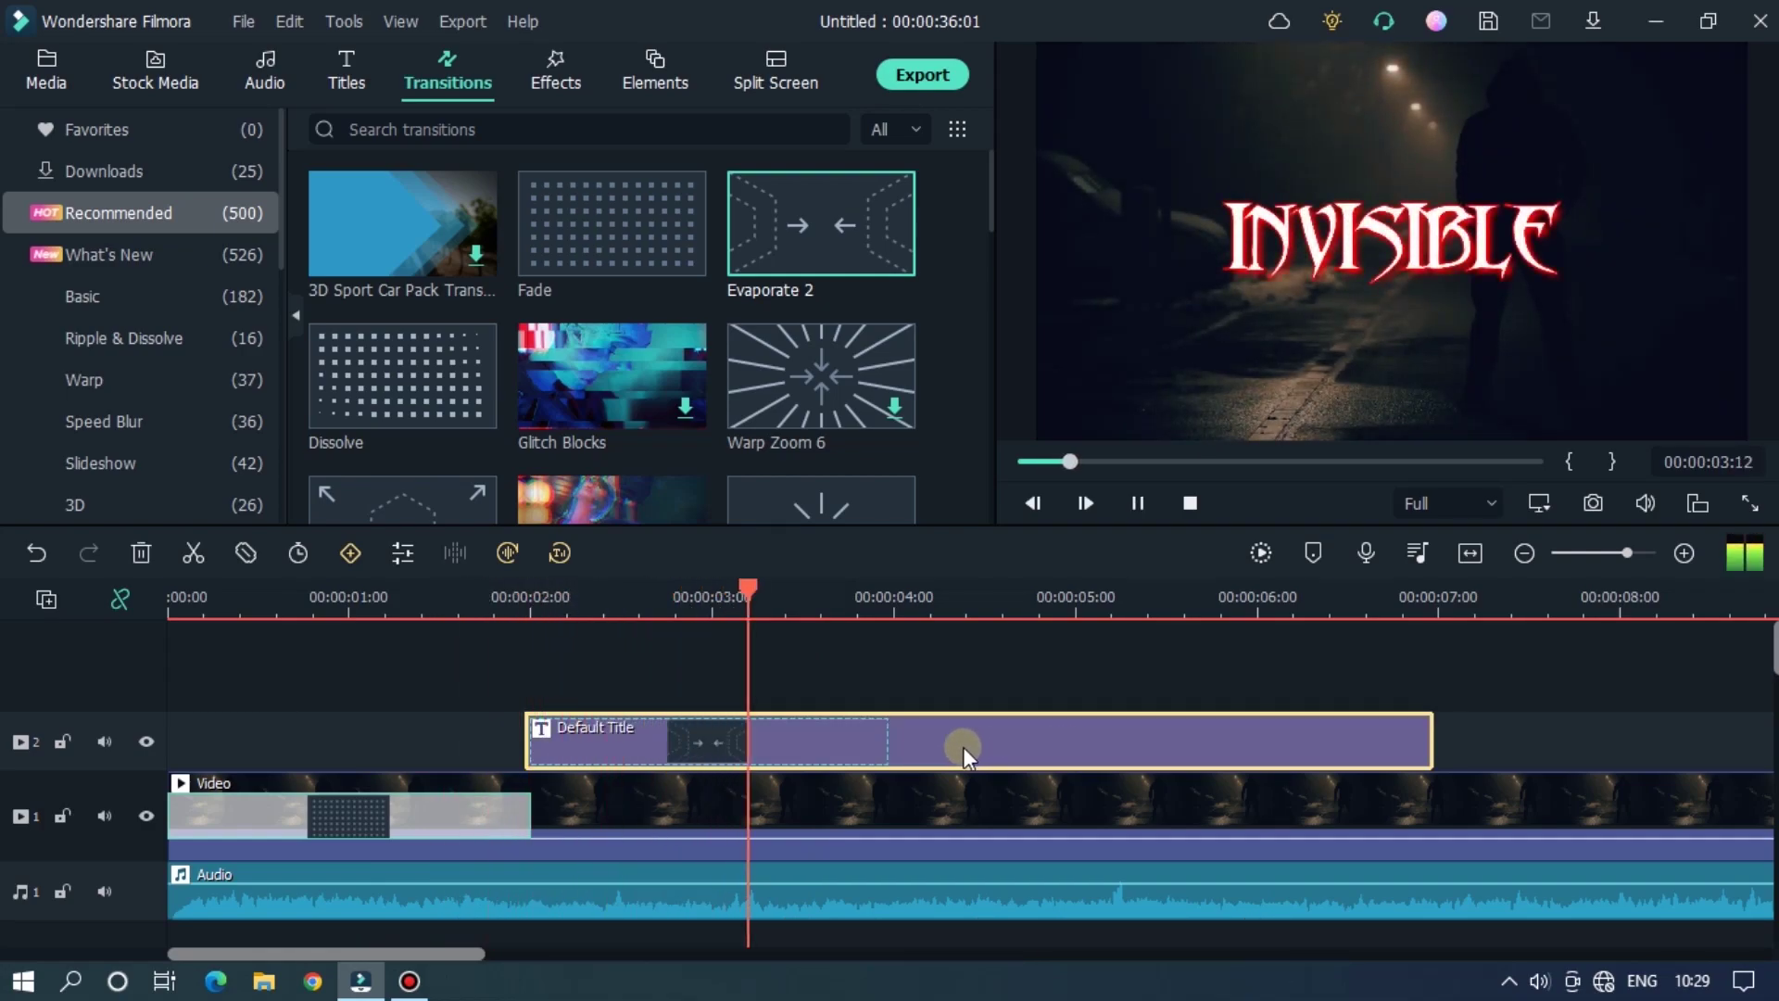
# Step: Lengthen the Evaporate 2 transition and preview it
pyautogui.click(831, 747)
pyautogui.moveTo(893, 736); pyautogui.dragTo(1021, 732)
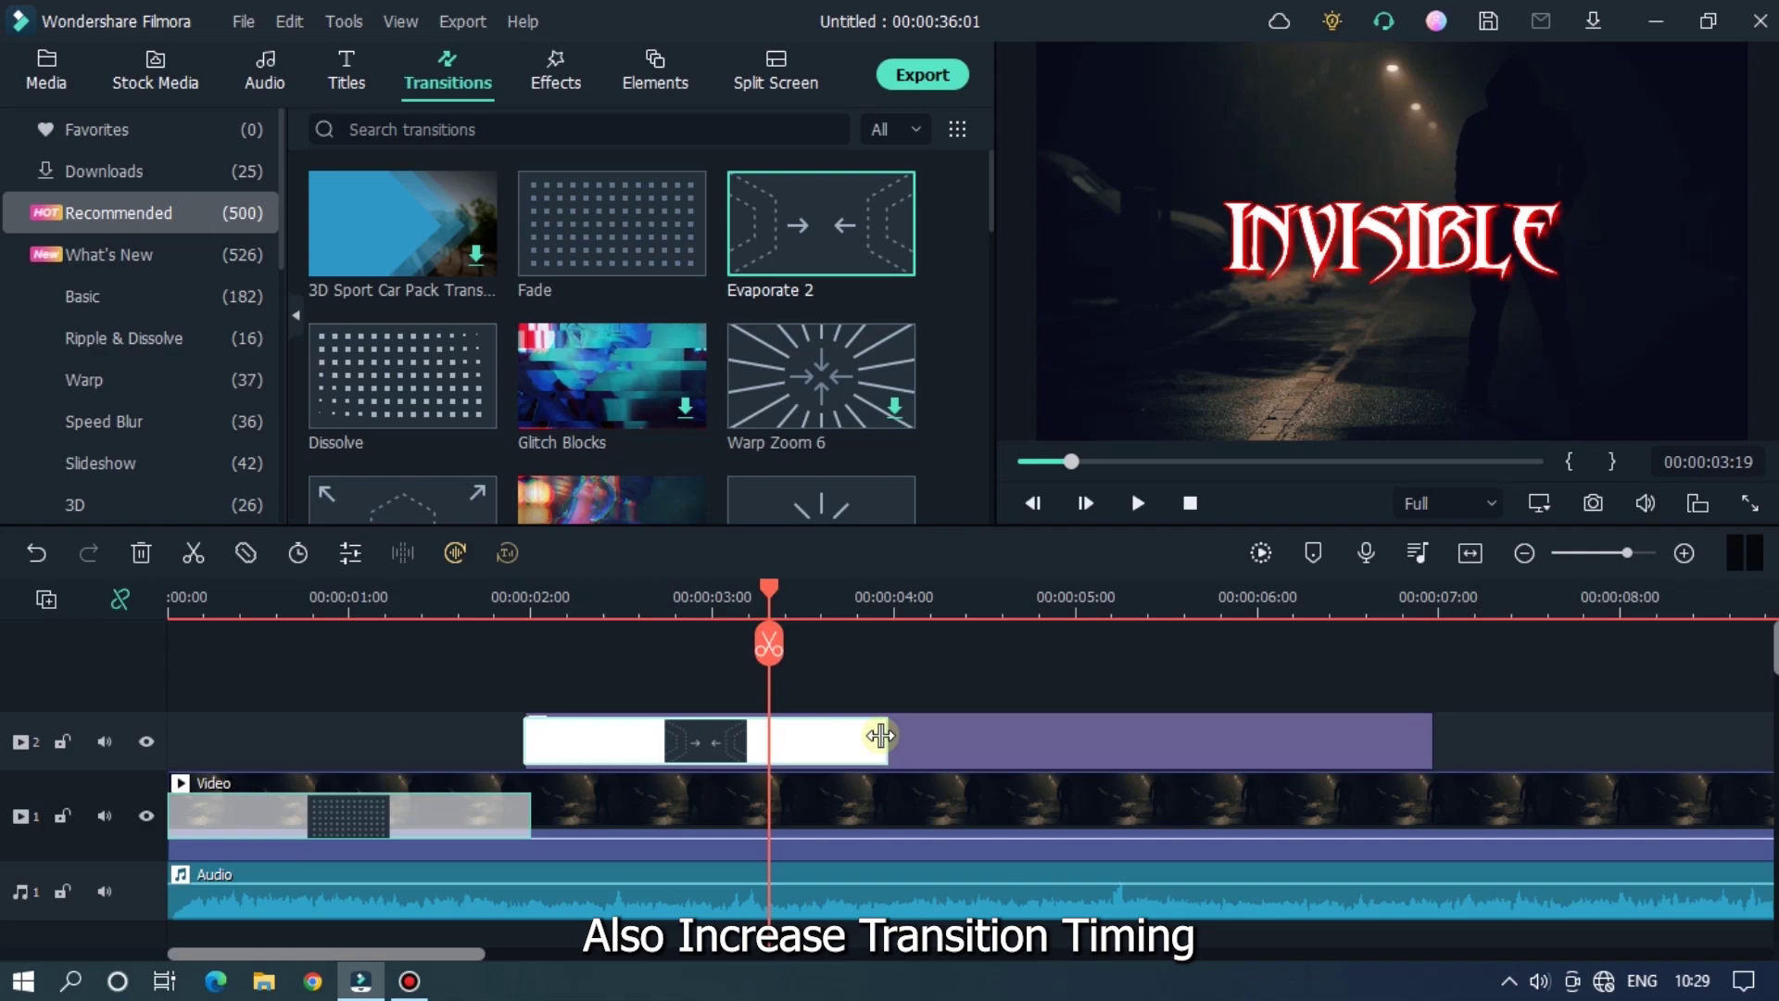
pyautogui.moveTo(1170, 738); pyautogui.dragTo(1169, 738)
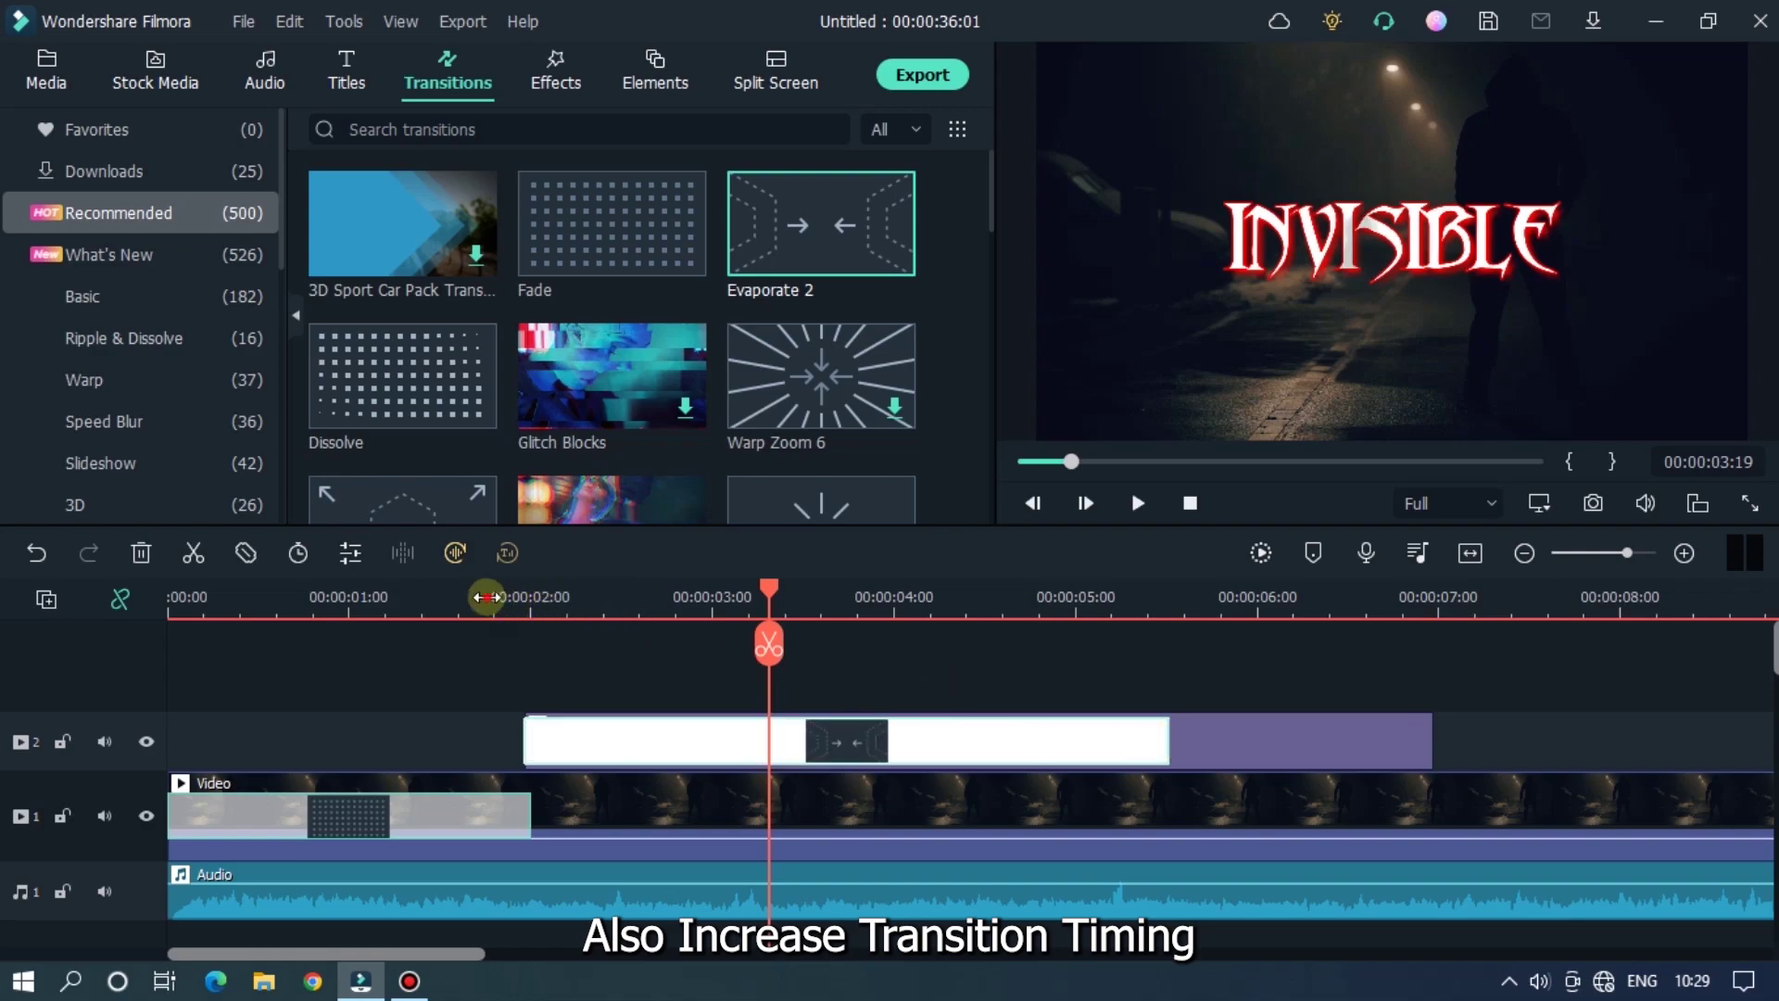
pyautogui.click(487, 598)
pyautogui.press('space')
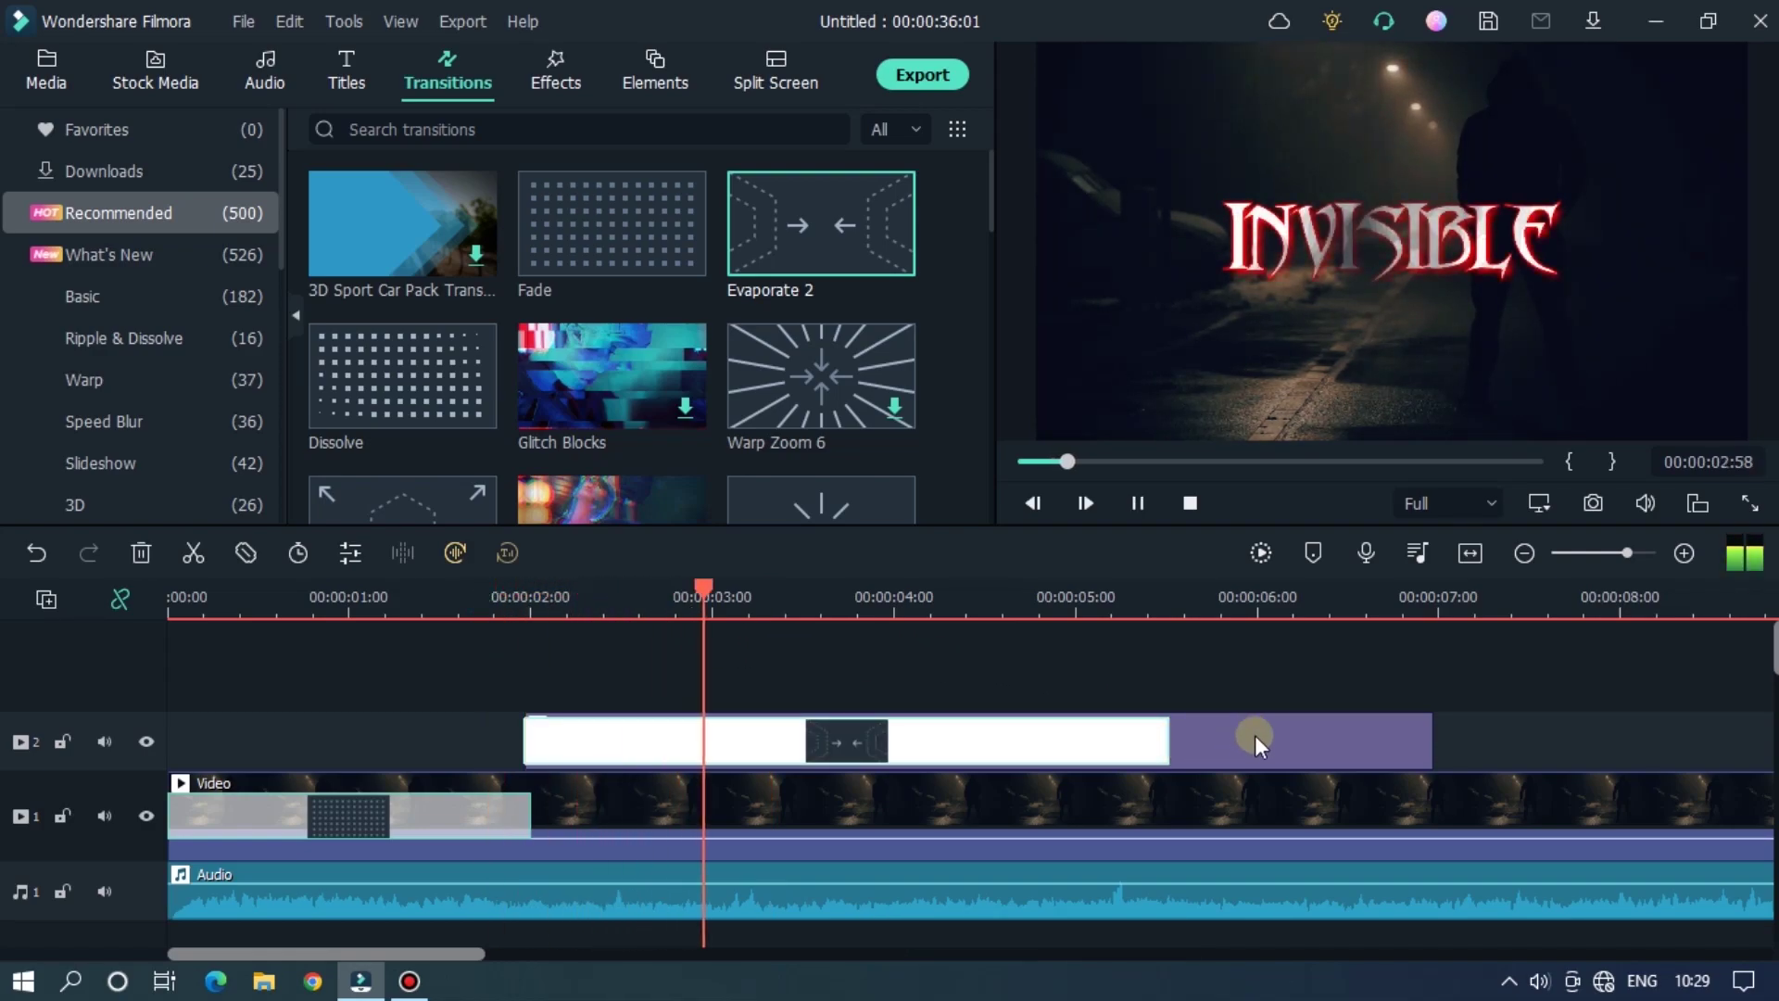
# Step: Move the INVISIBLE title to the top of the frame and shrink it to size 62
pyautogui.press('space')
pyautogui.click(1255, 735)
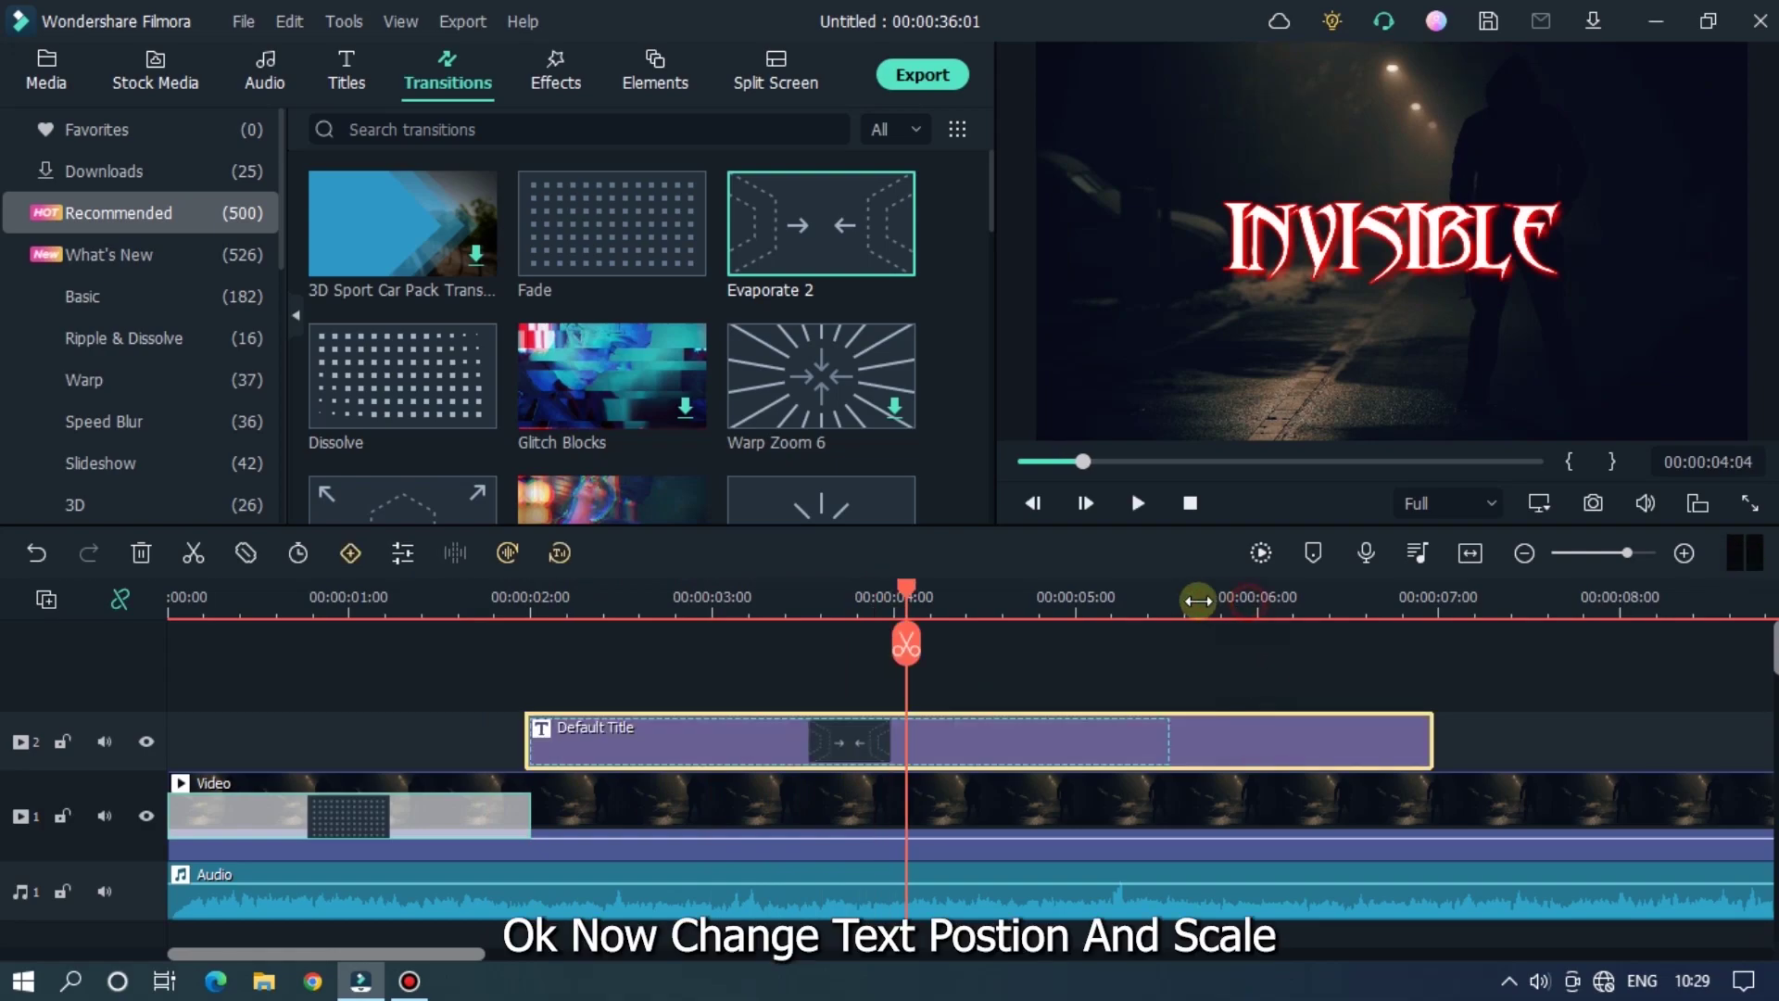
pyautogui.scroll(-2, 630, 789)
pyautogui.doubleClick(630, 741)
pyautogui.moveTo(1549, 204)
pyautogui.mouseDown()
pyautogui.moveTo(1424, 83)
pyautogui.moveTo(1379, 88)
pyautogui.mouseUp()
pyautogui.moveTo(492, 586); pyautogui.dragTo(187, 593)
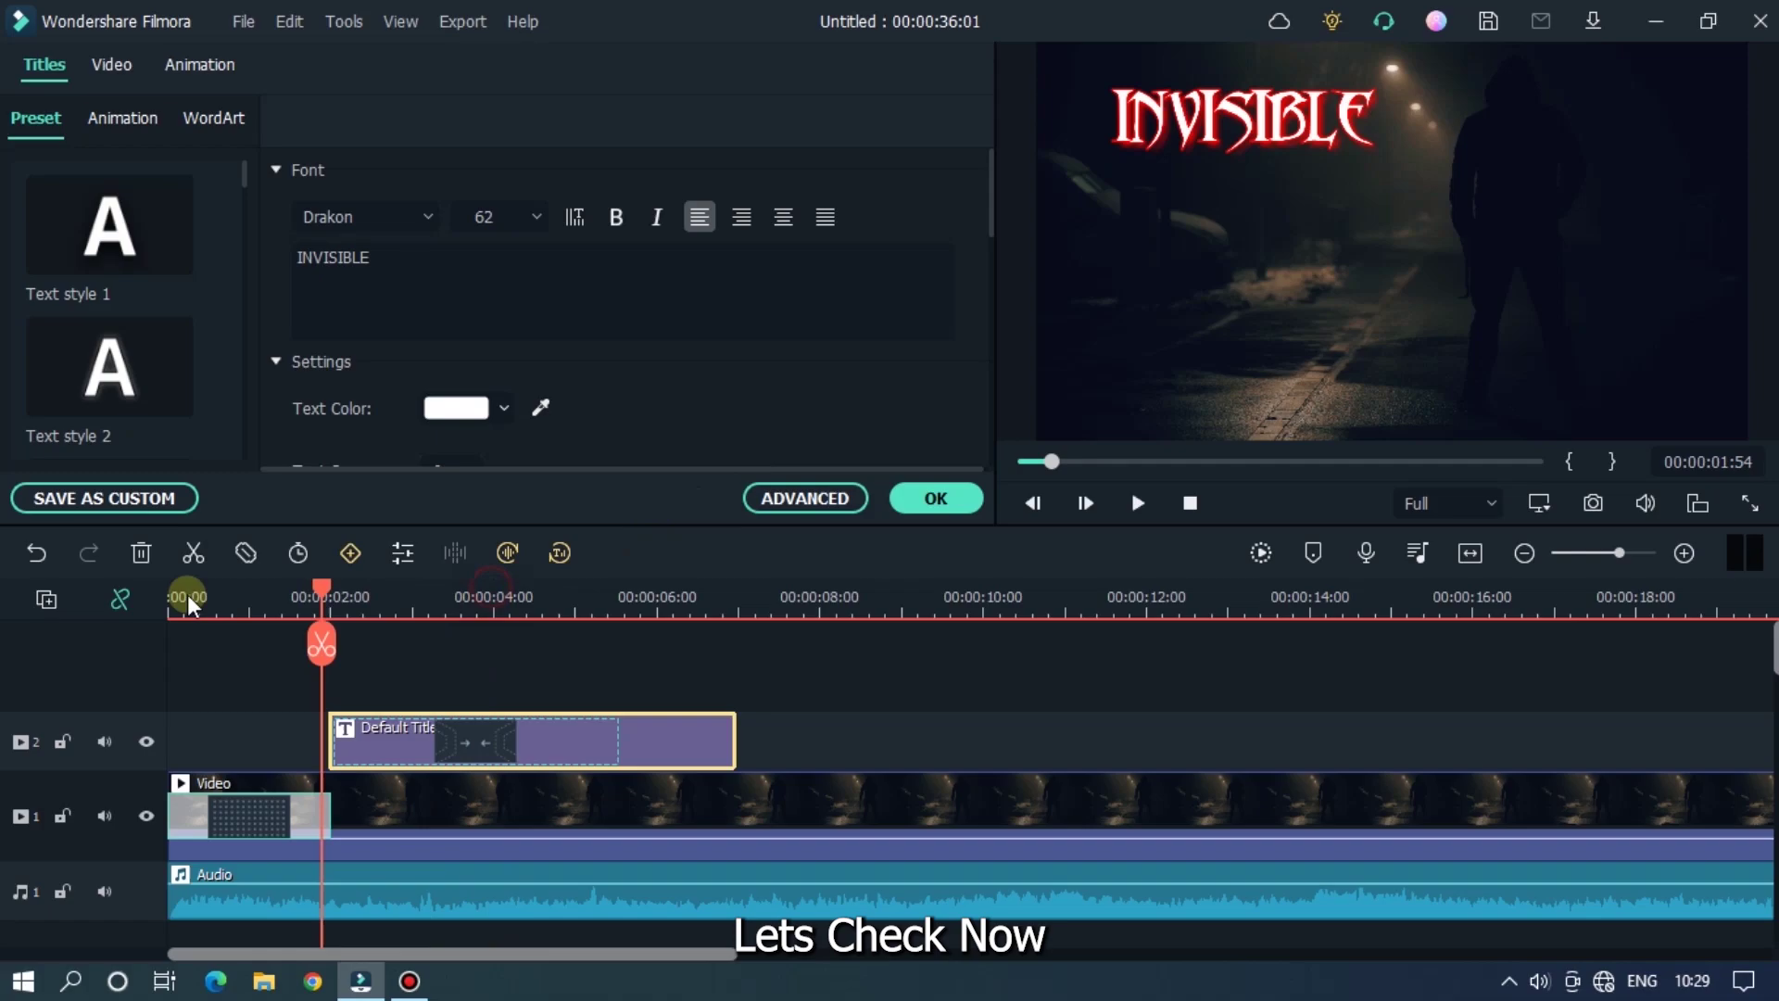
# Step: Stretch the title clip on the timeline to run until about 13.5 seconds
pyautogui.press('space')
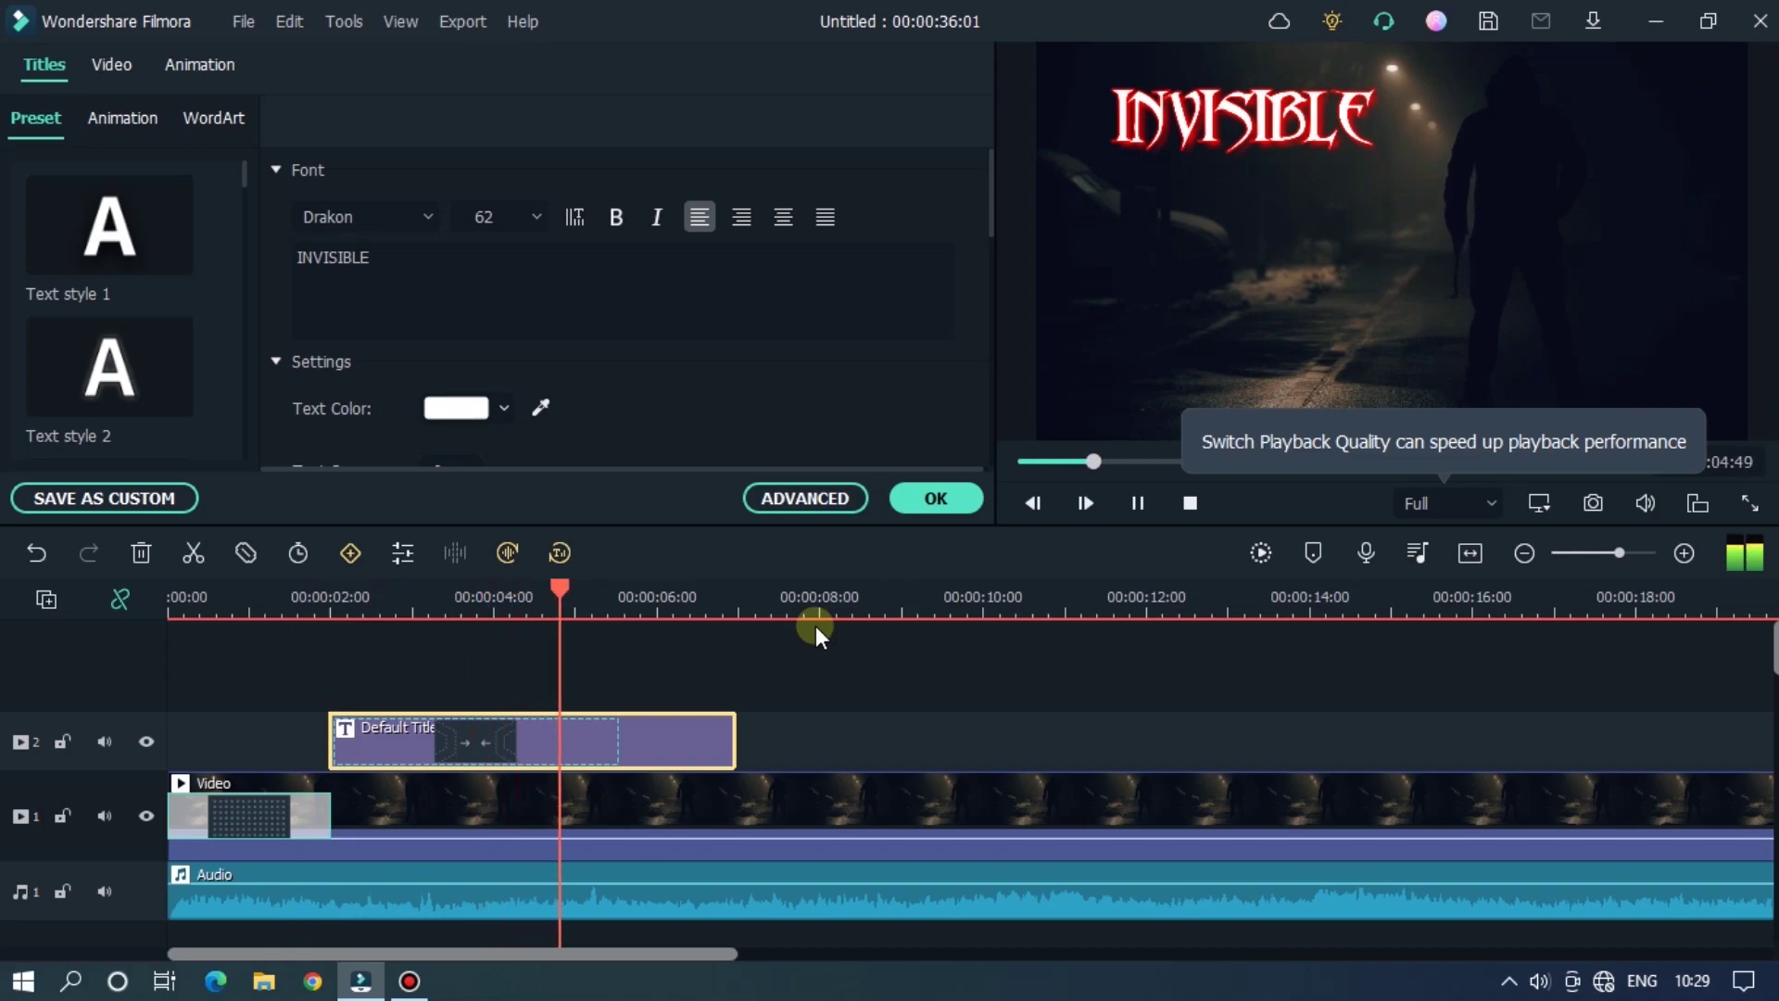
pyautogui.press('space')
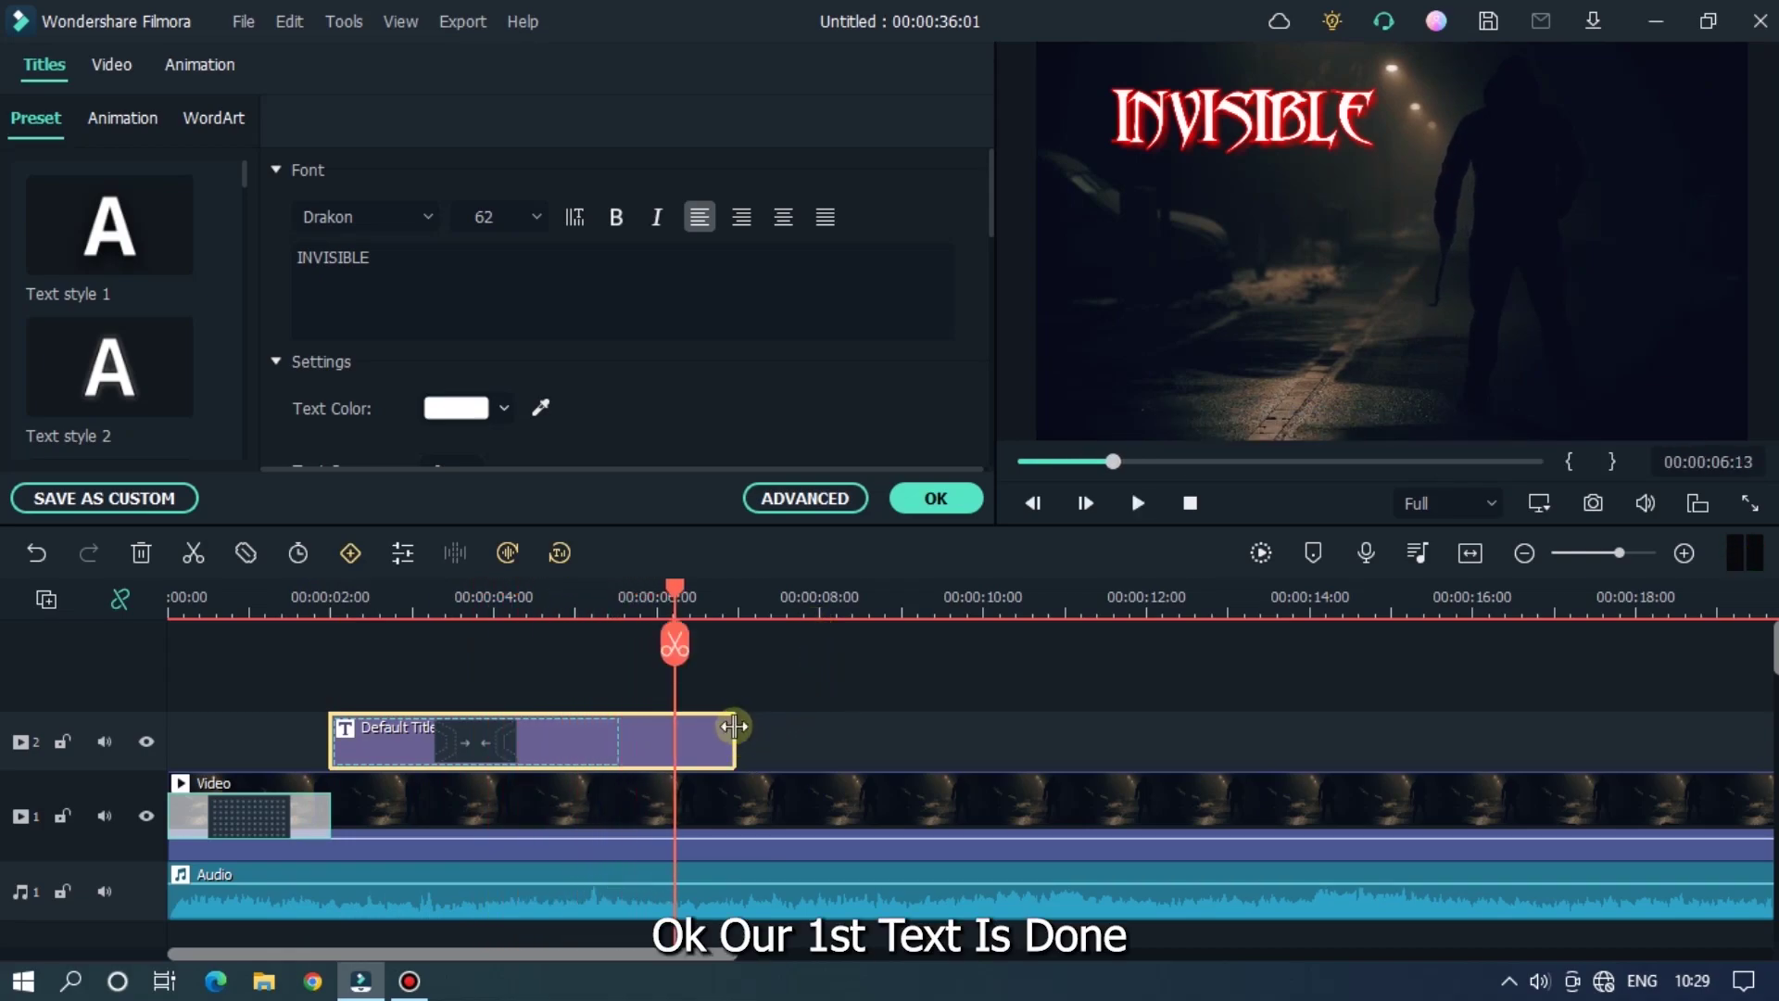
pyautogui.moveTo(734, 726); pyautogui.dragTo(1268, 732)
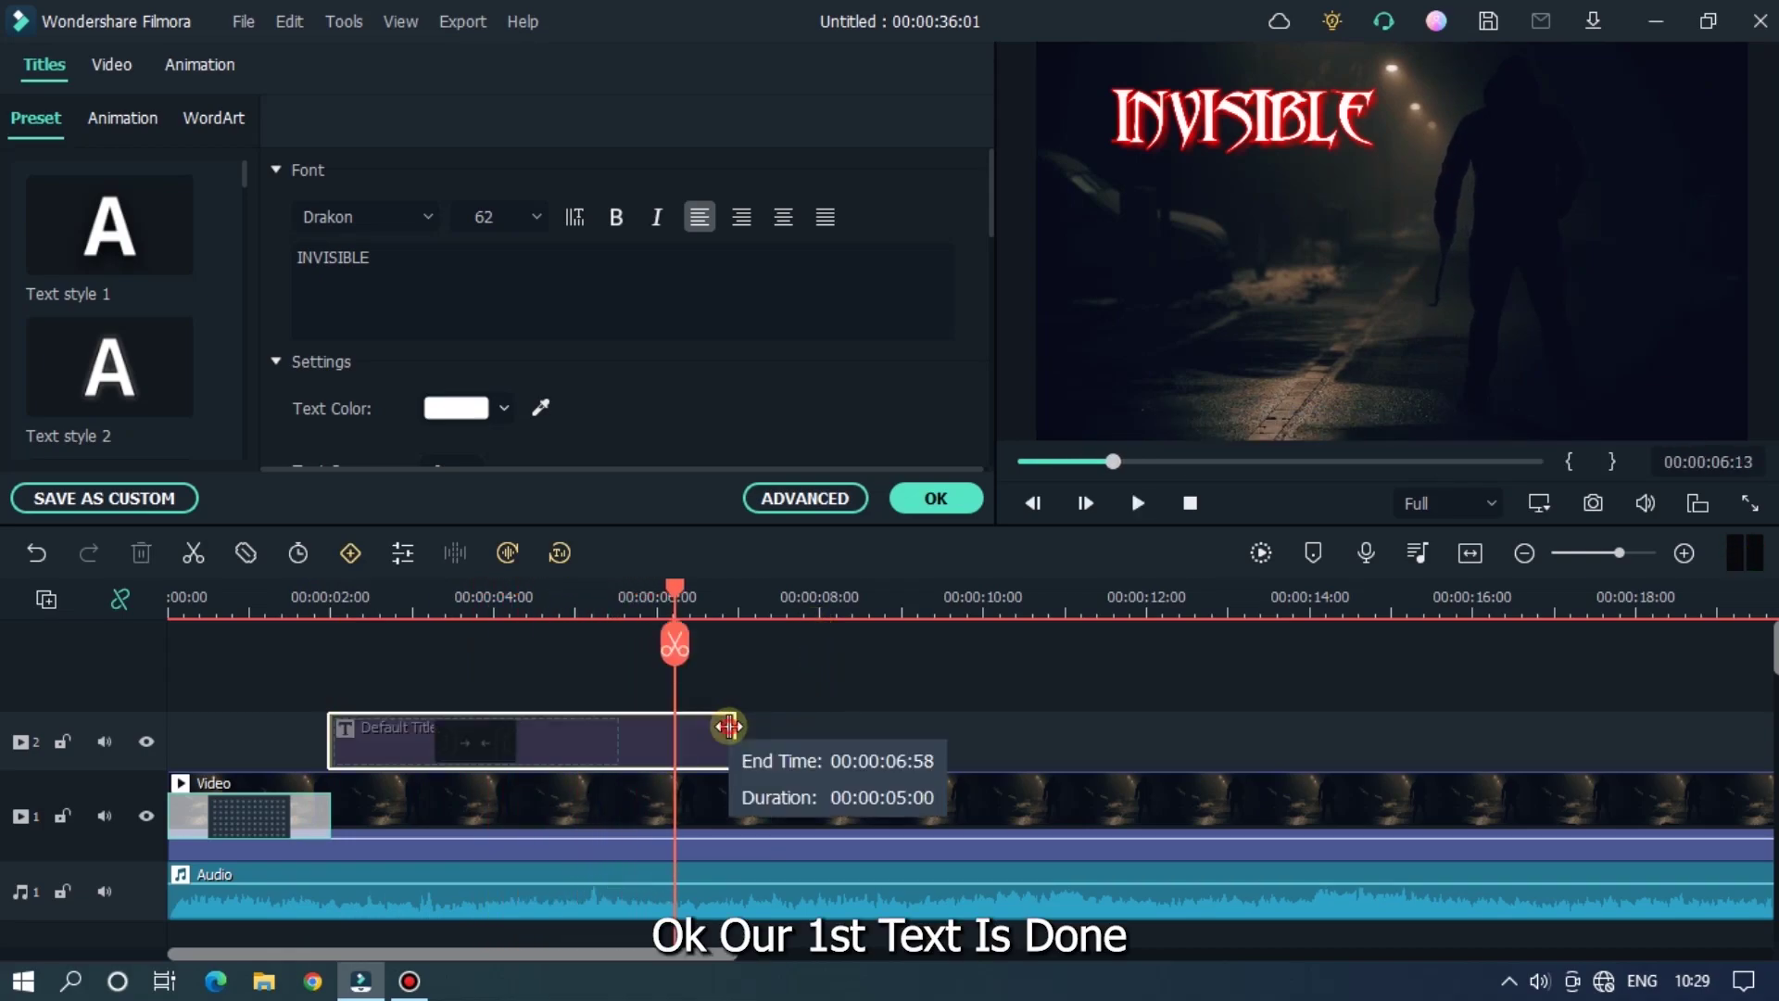
# Step: Add a second Default Title on the upper track reading 'A FILM BY'
pyautogui.click(966, 498)
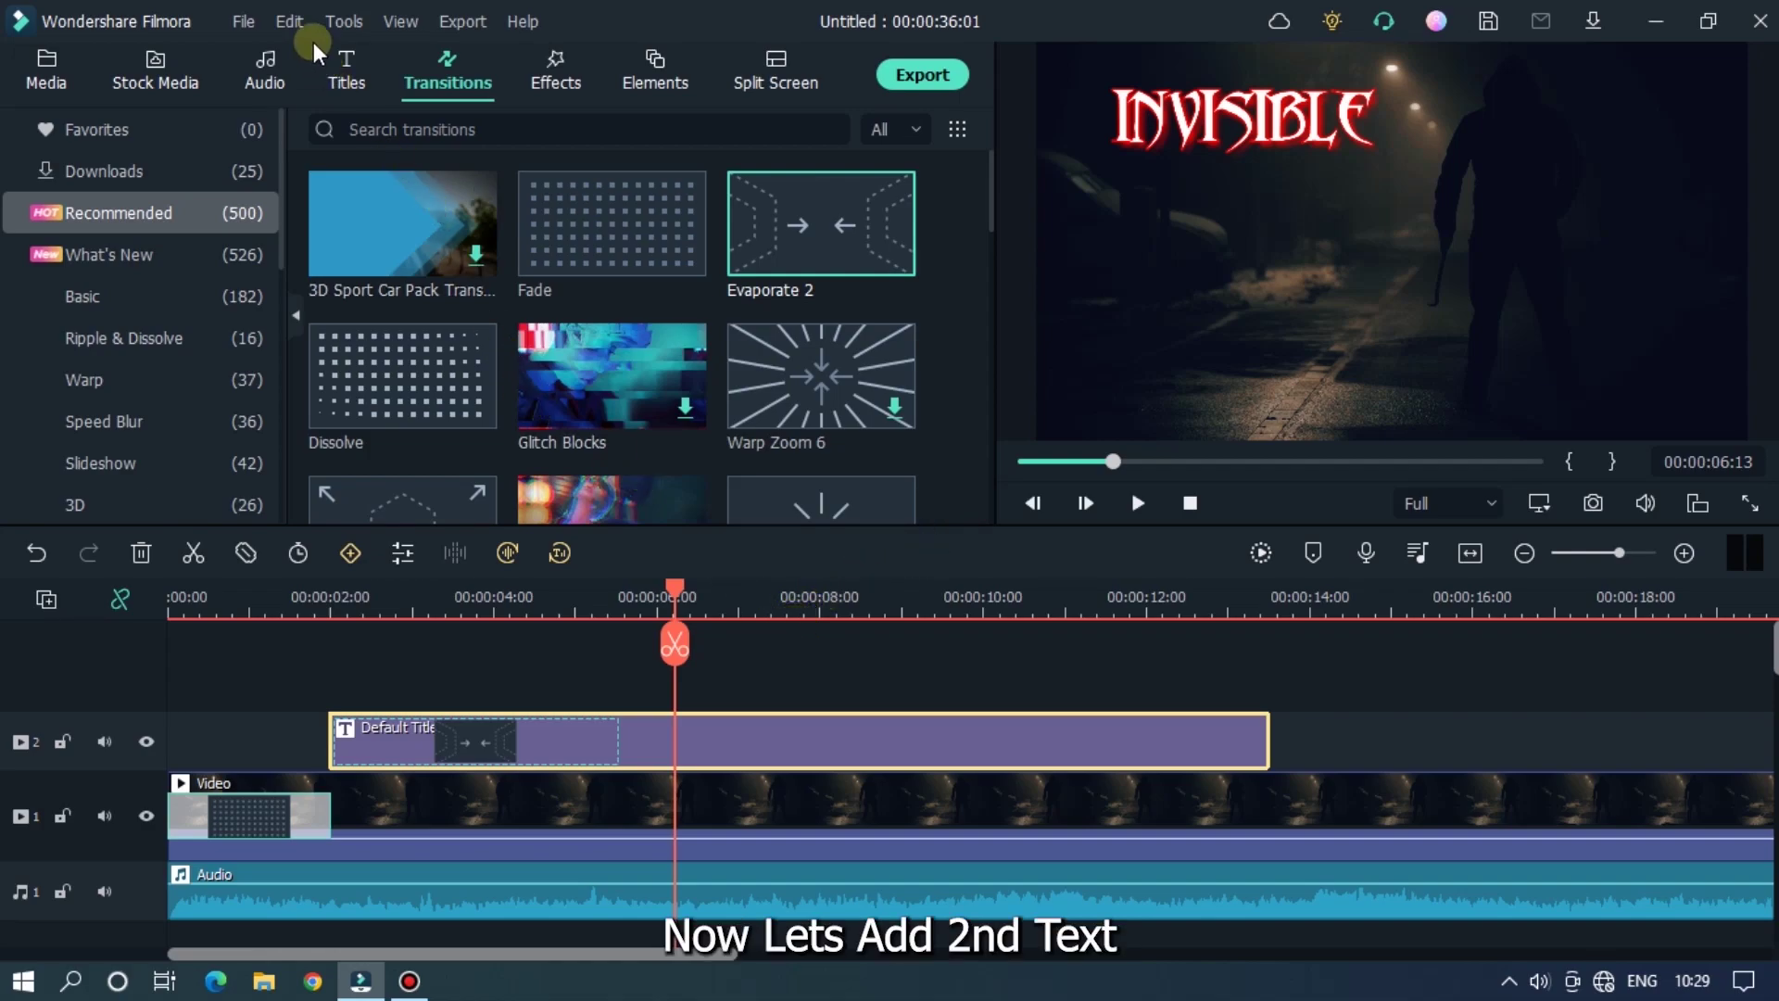
pyautogui.click(337, 58)
pyautogui.moveTo(386, 269); pyautogui.dragTo(414, 673)
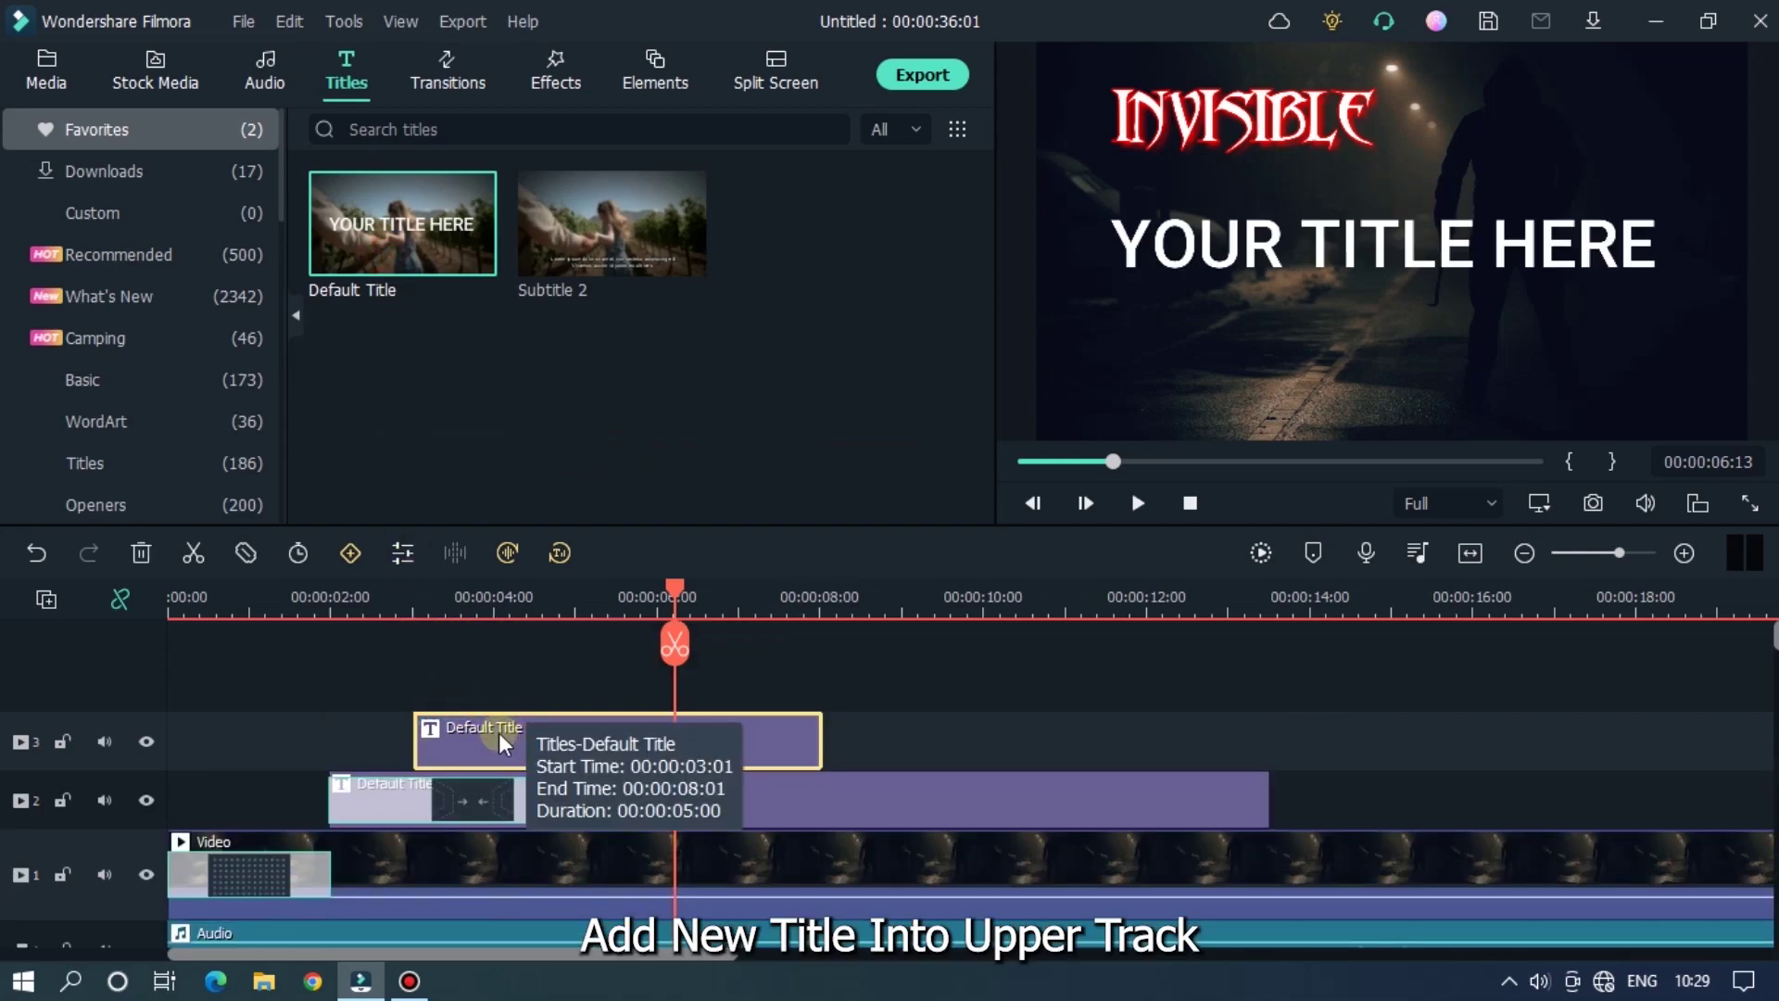
pyautogui.doubleClick(499, 732)
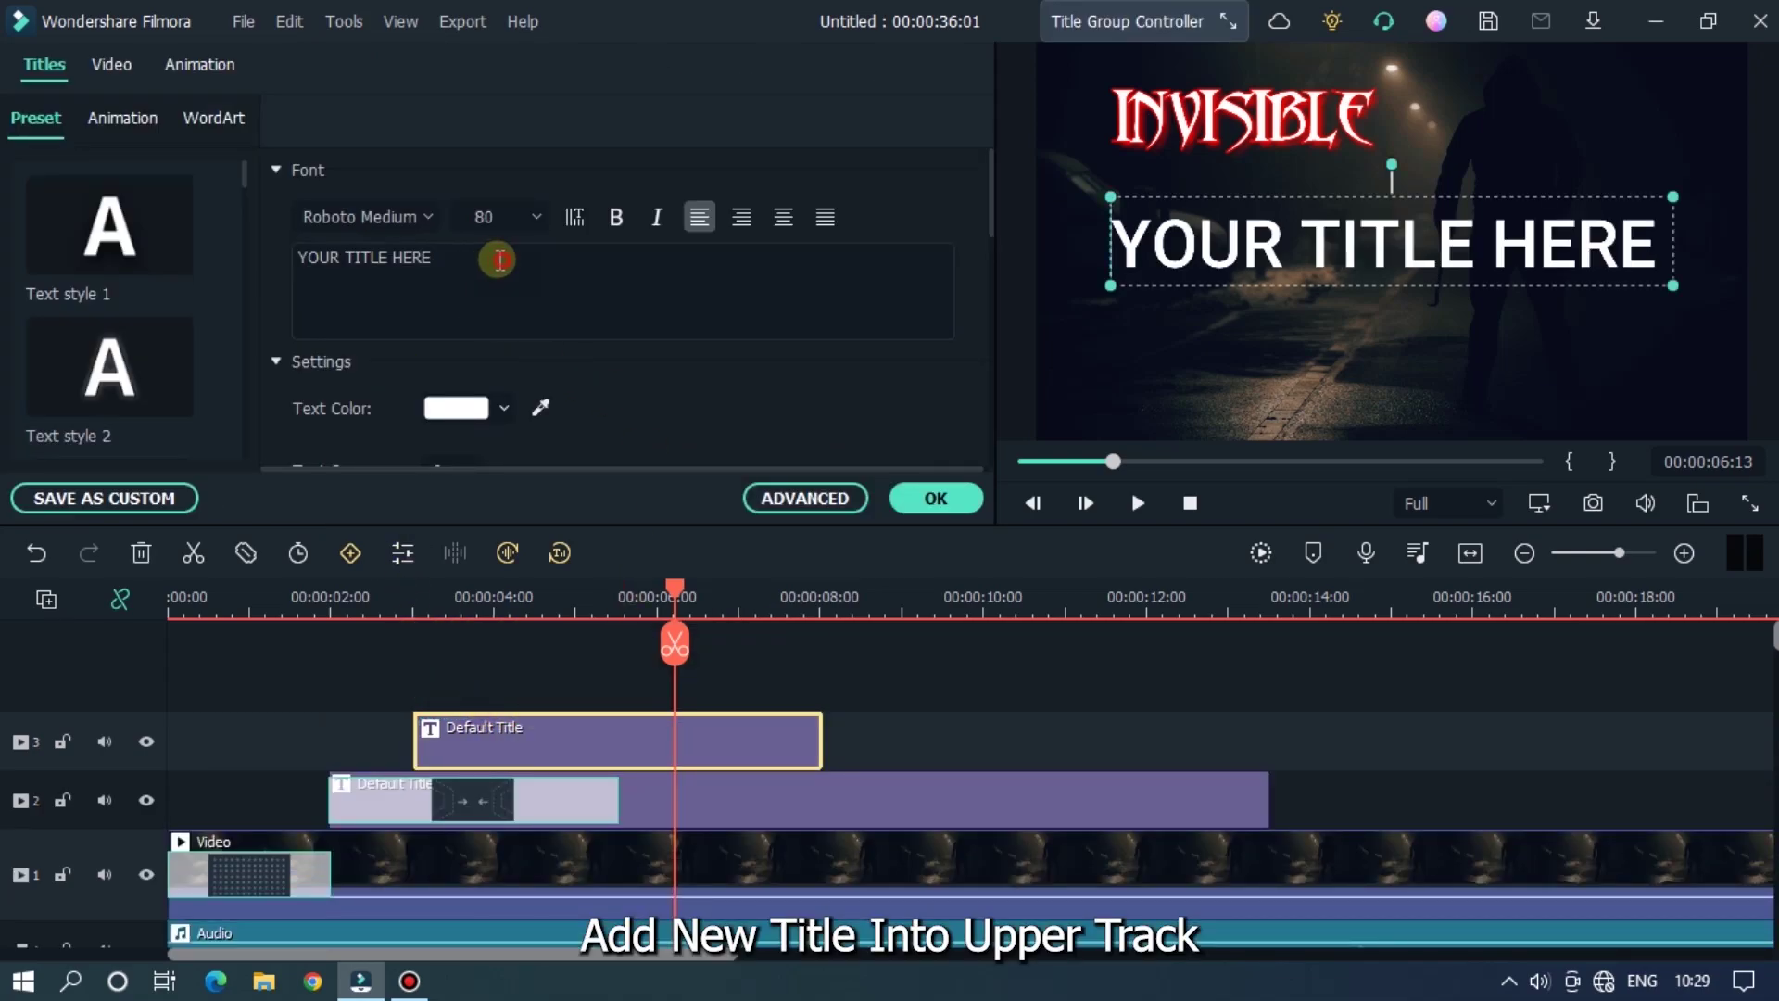
pyautogui.click(498, 260)
pyautogui.hotkey('ctrl', 'a')
pyautogui.write('A FILM')
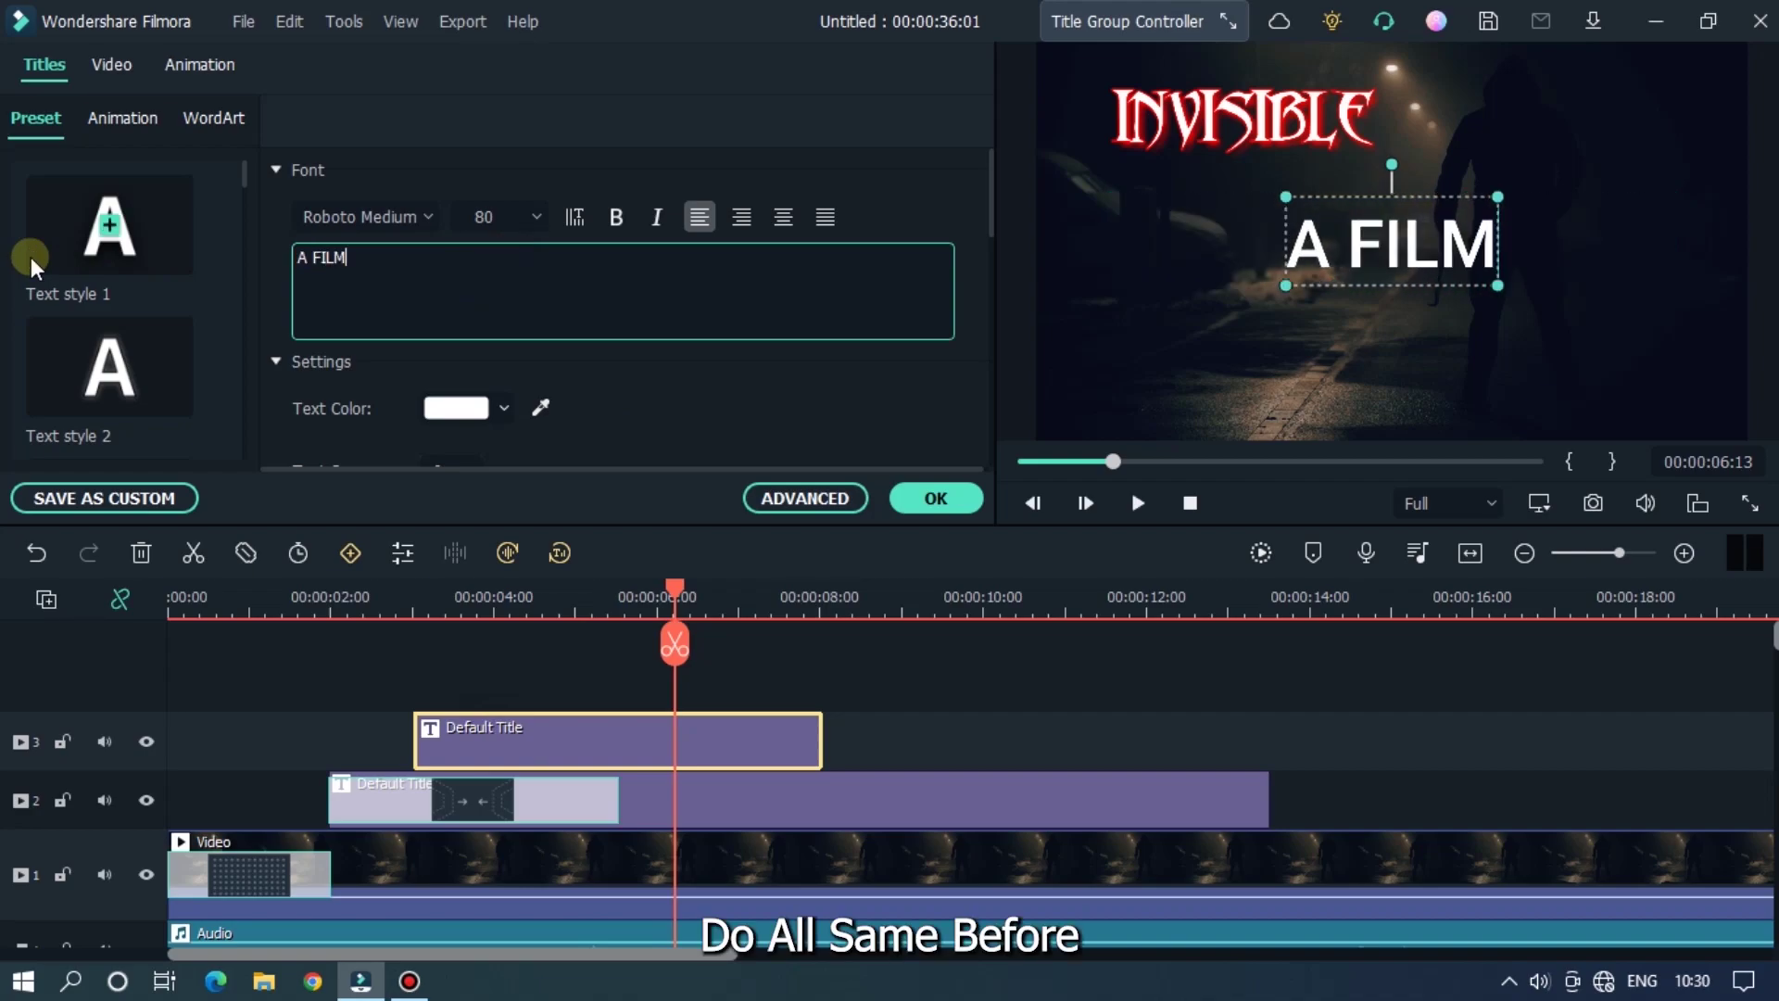
pyautogui.write(' BY')
# Step: Set the A FILM BY title's font to FaceYourFears
pyautogui.click(375, 219)
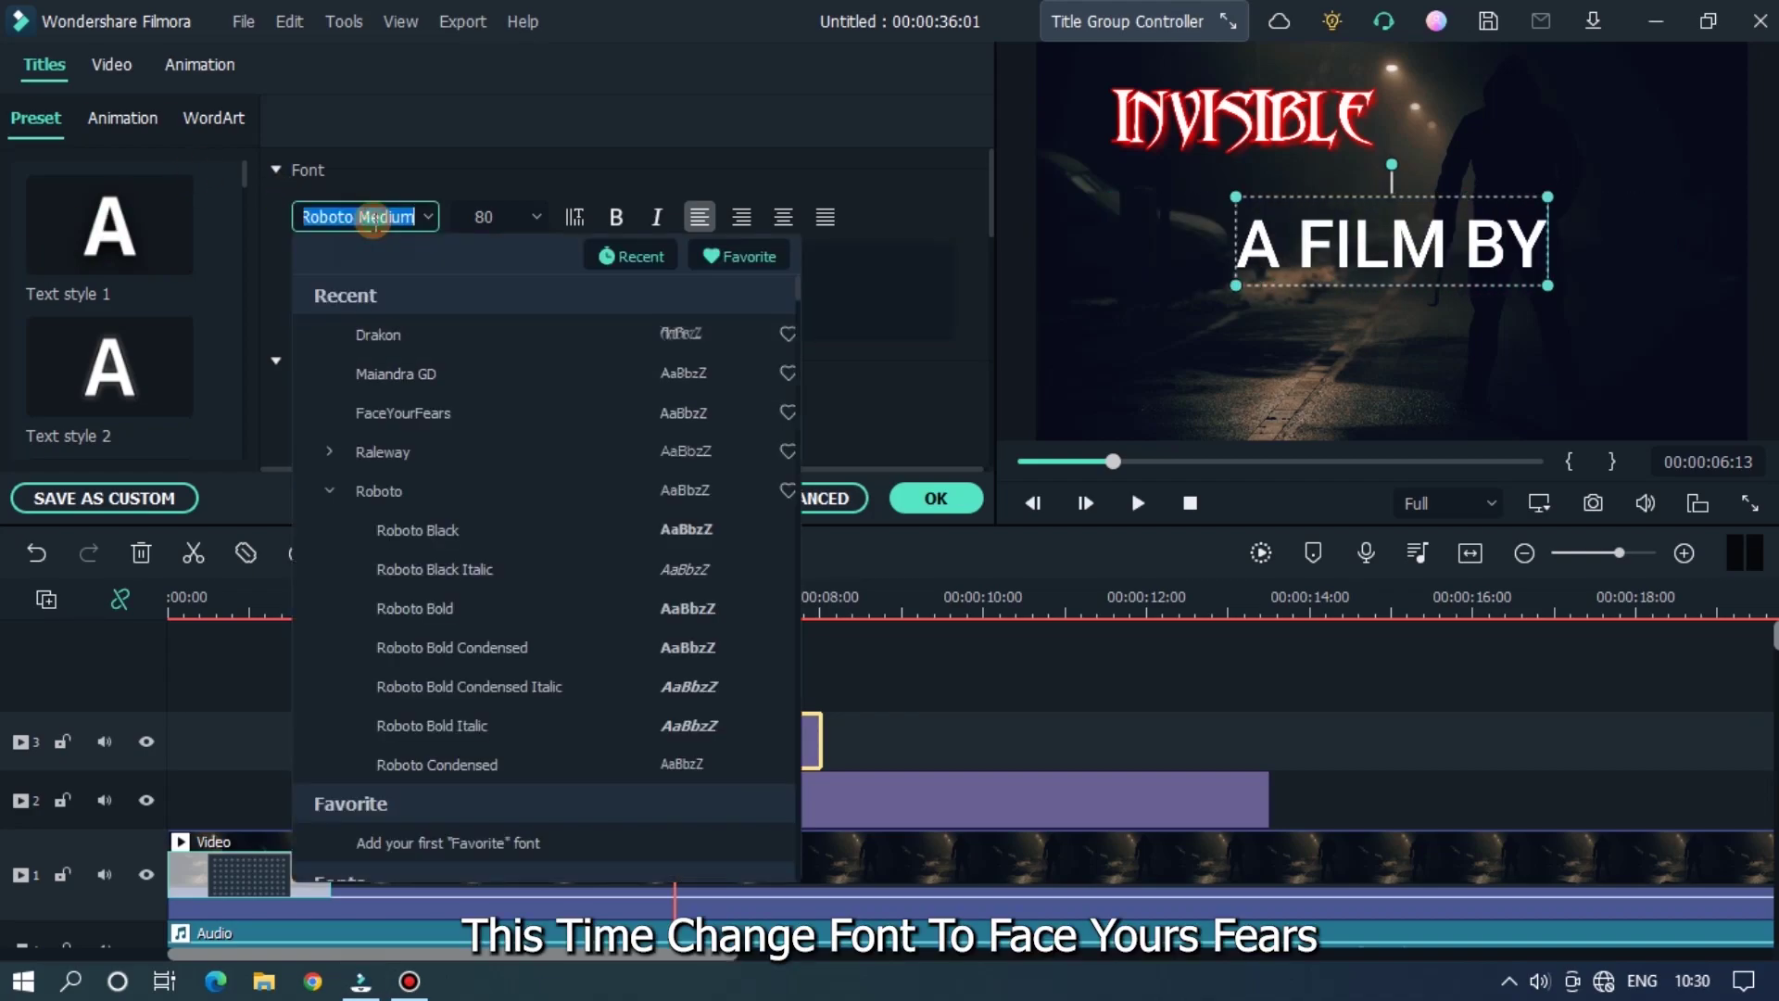
pyautogui.write('fa')
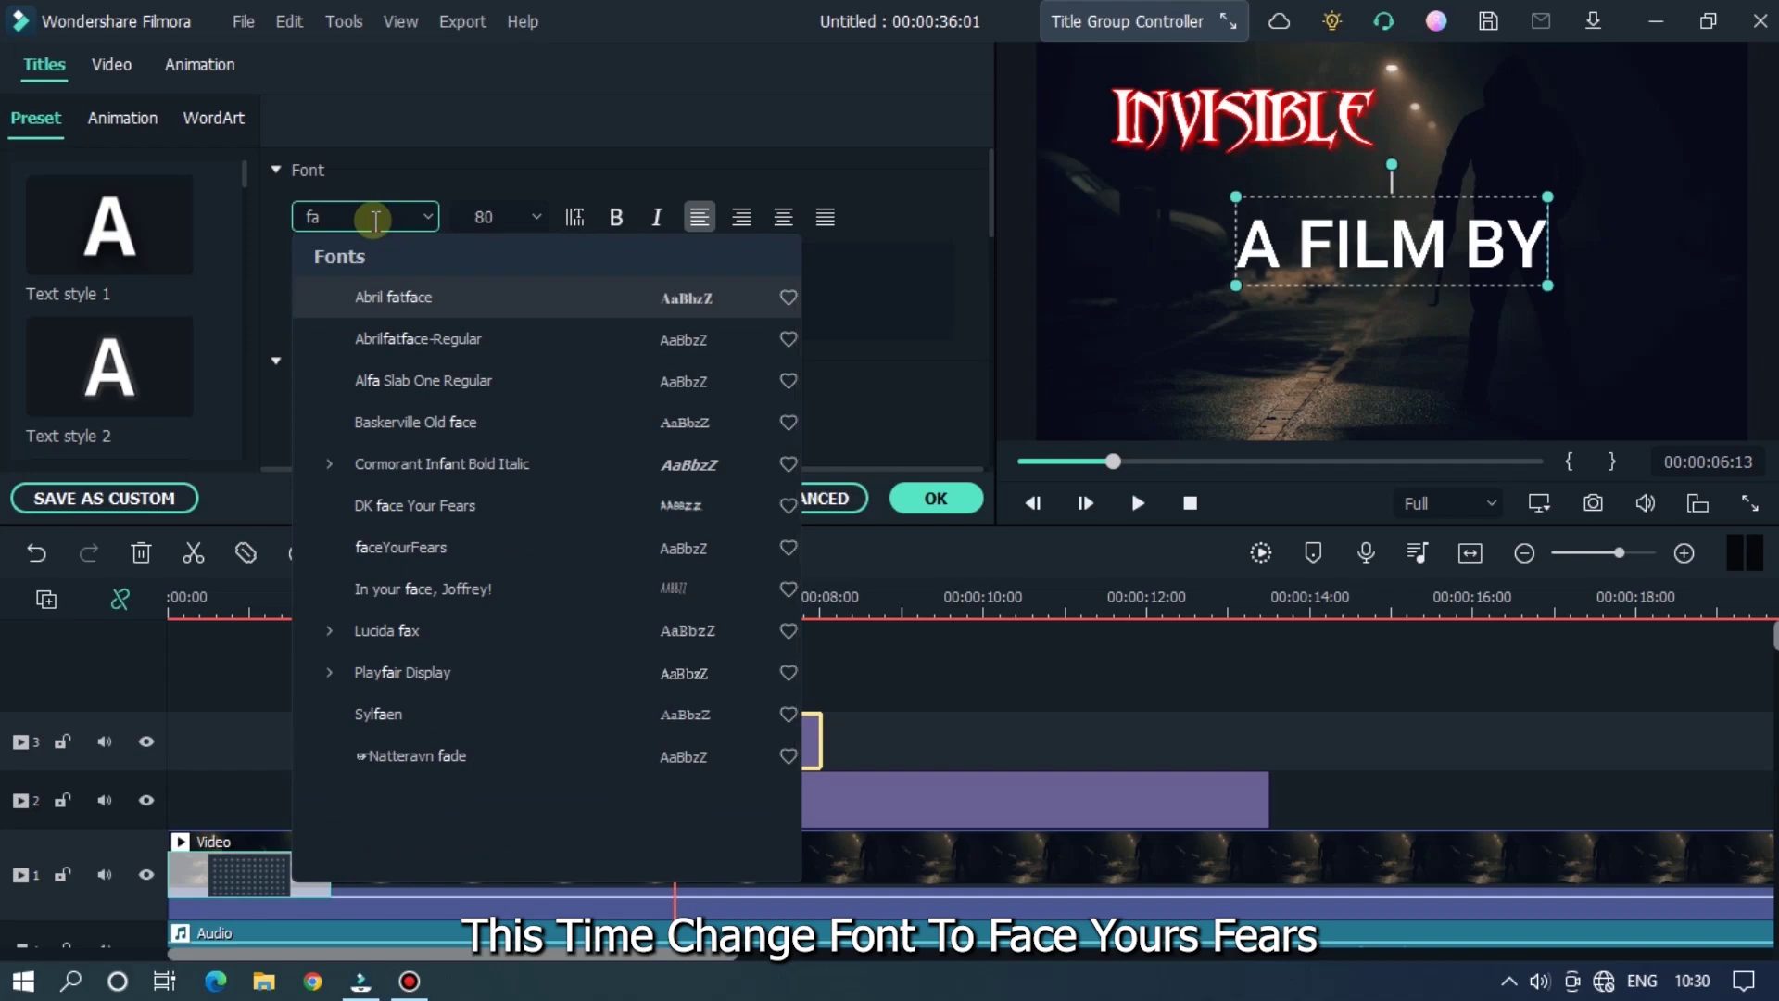
pyautogui.write('c')
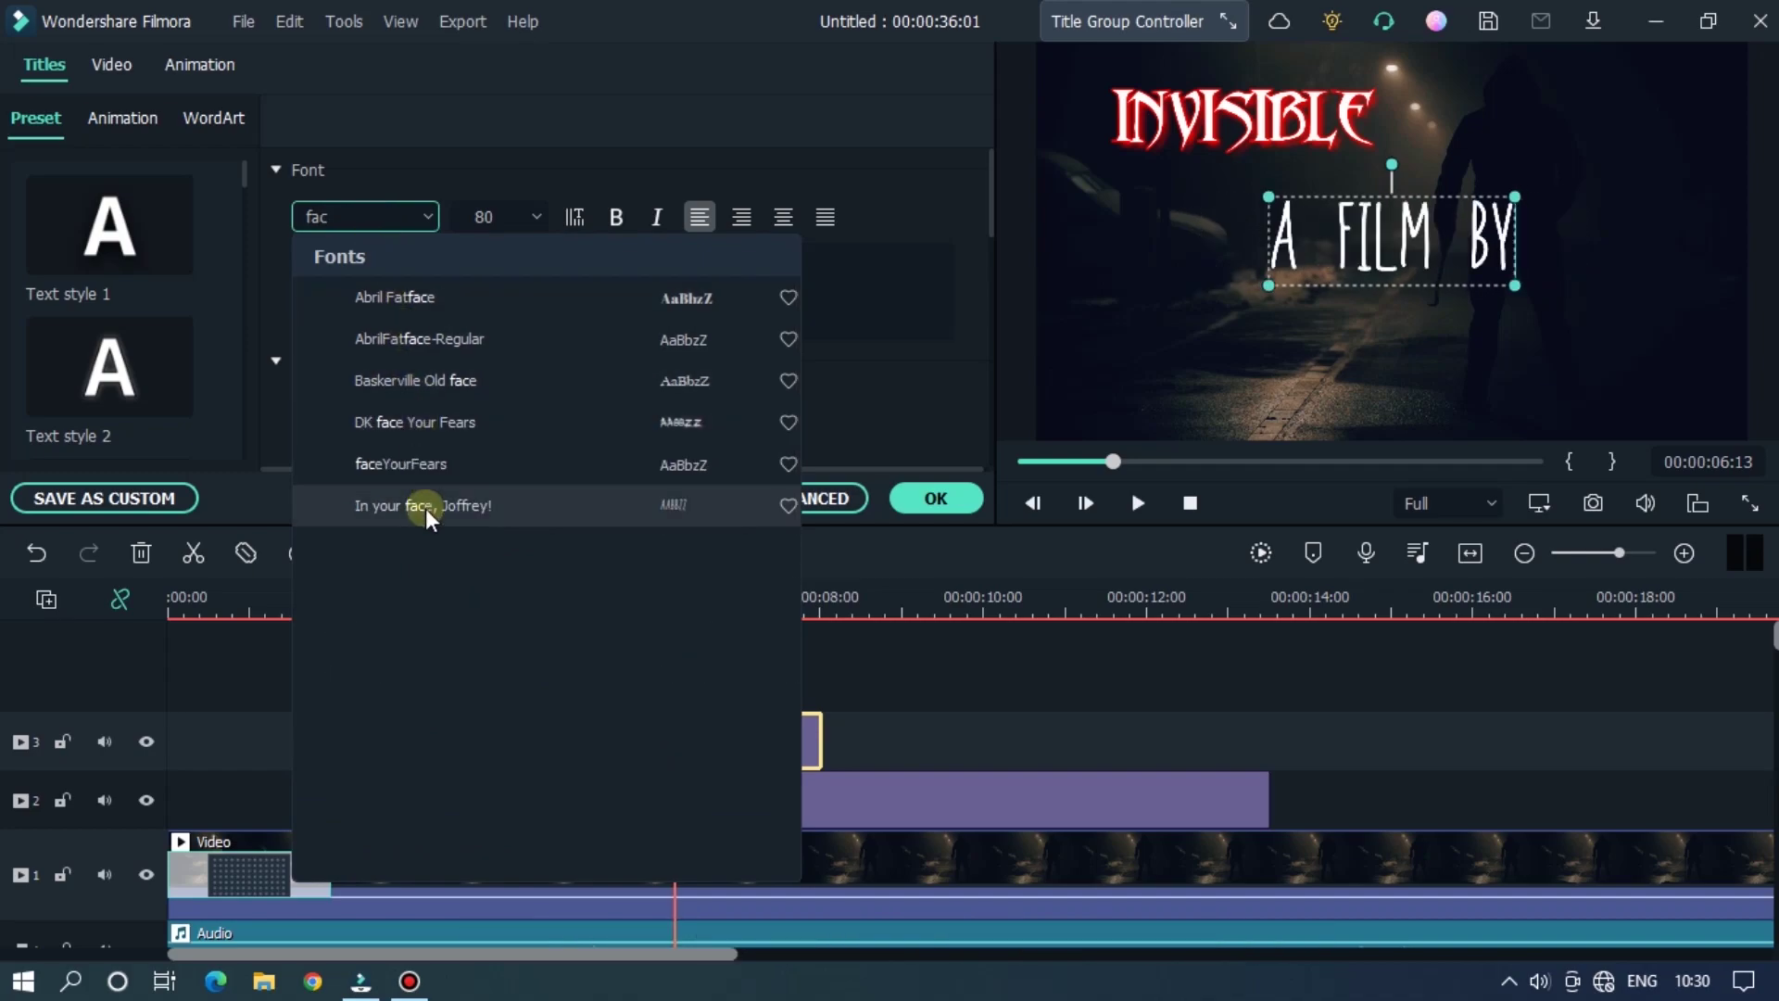
pyautogui.click(435, 464)
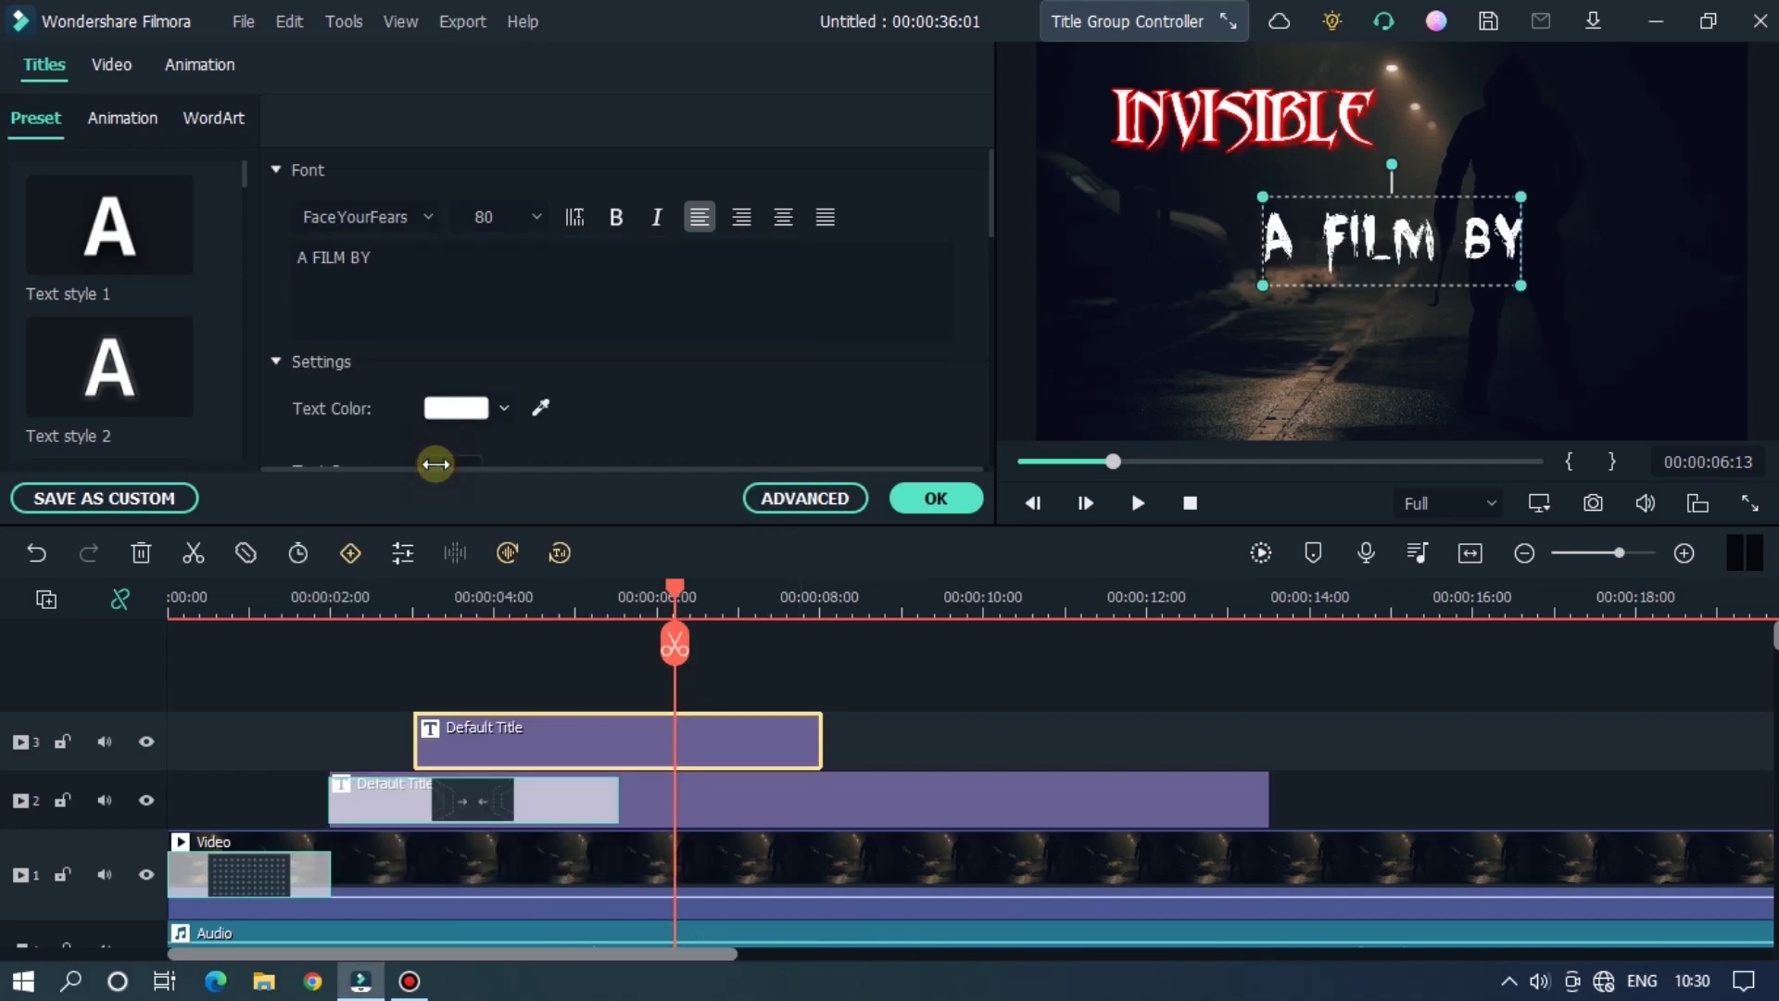
# Step: Give A FILM BY a red outline with opacity 57, blur 3 and thickness 3
pyautogui.click(778, 501)
pyautogui.scroll(-2, 435, 380)
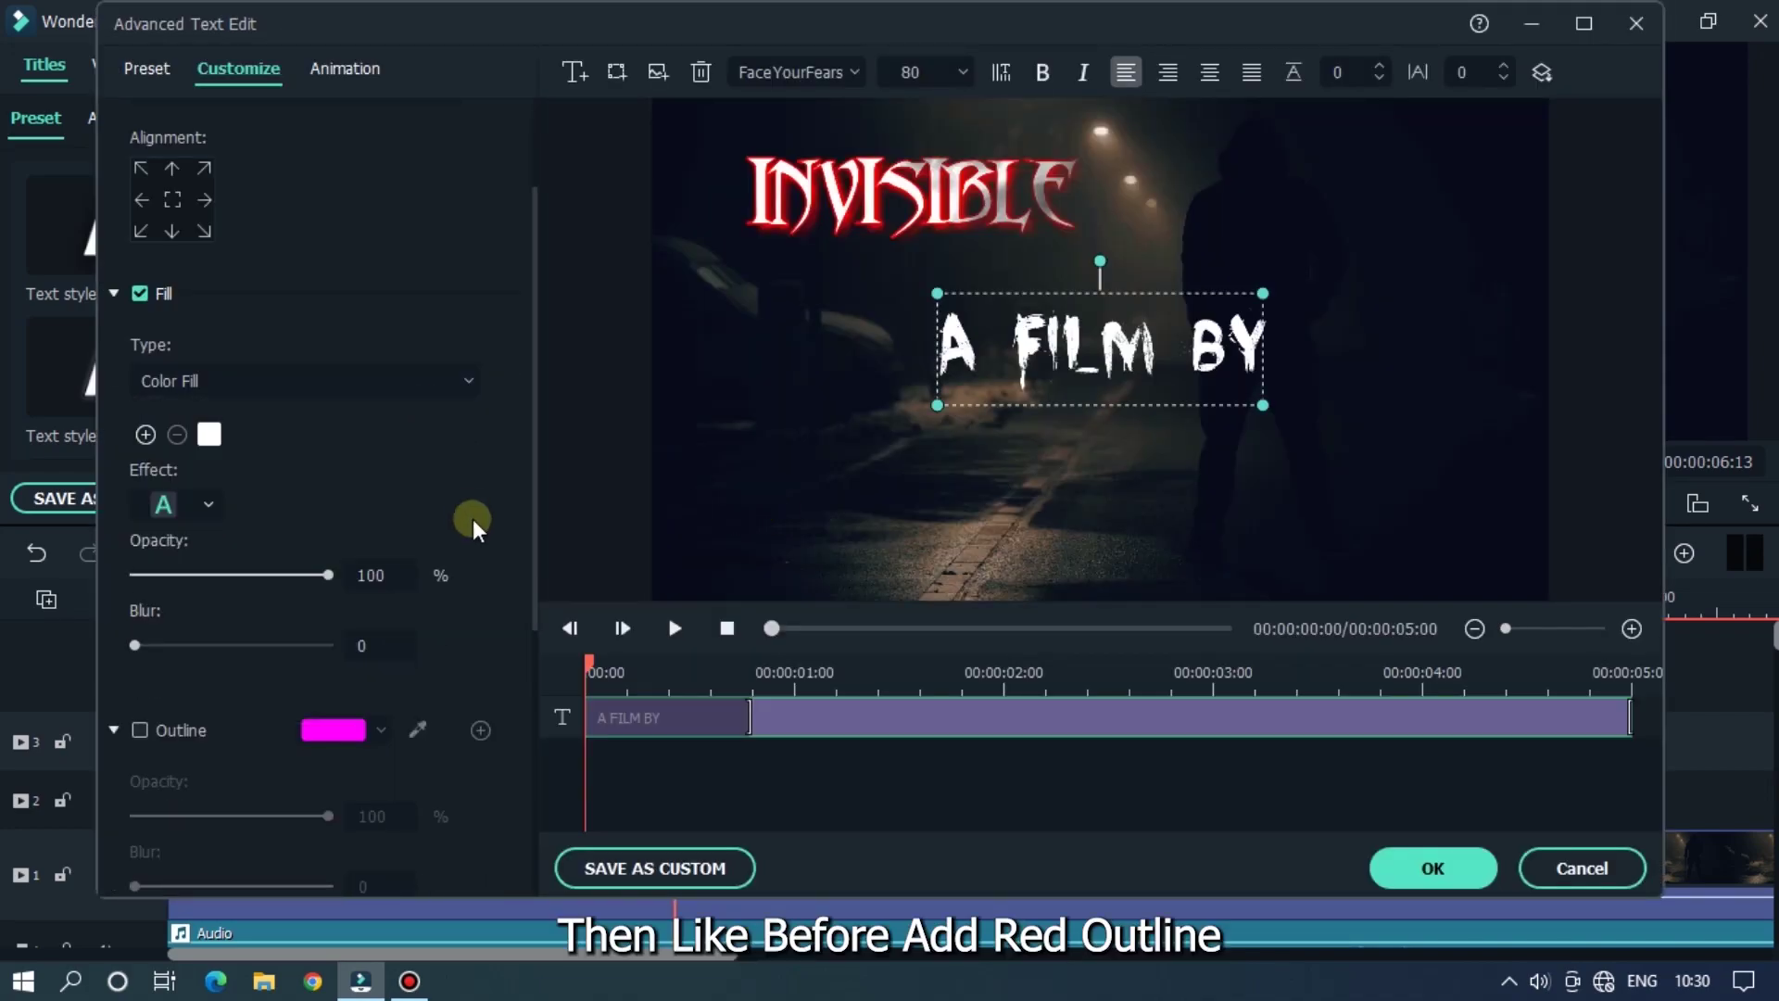
pyautogui.scroll(-3, 469, 516)
pyautogui.click(140, 496)
pyautogui.click(348, 496)
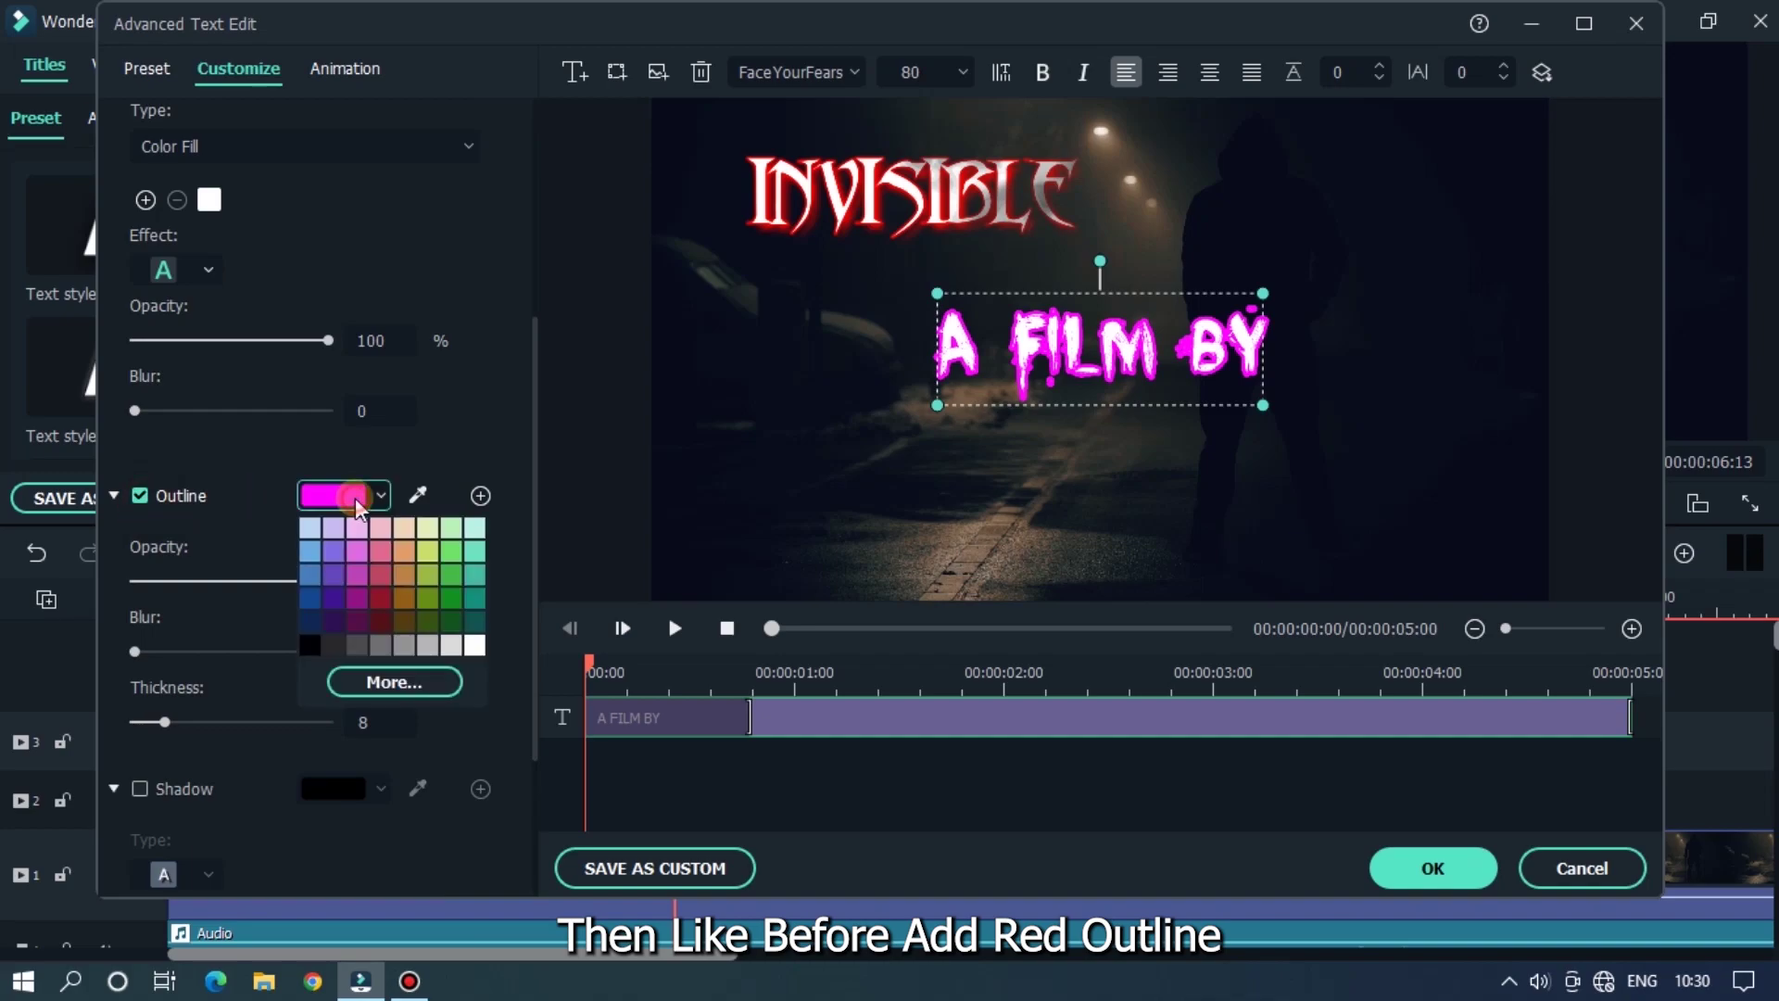
pyautogui.click(419, 682)
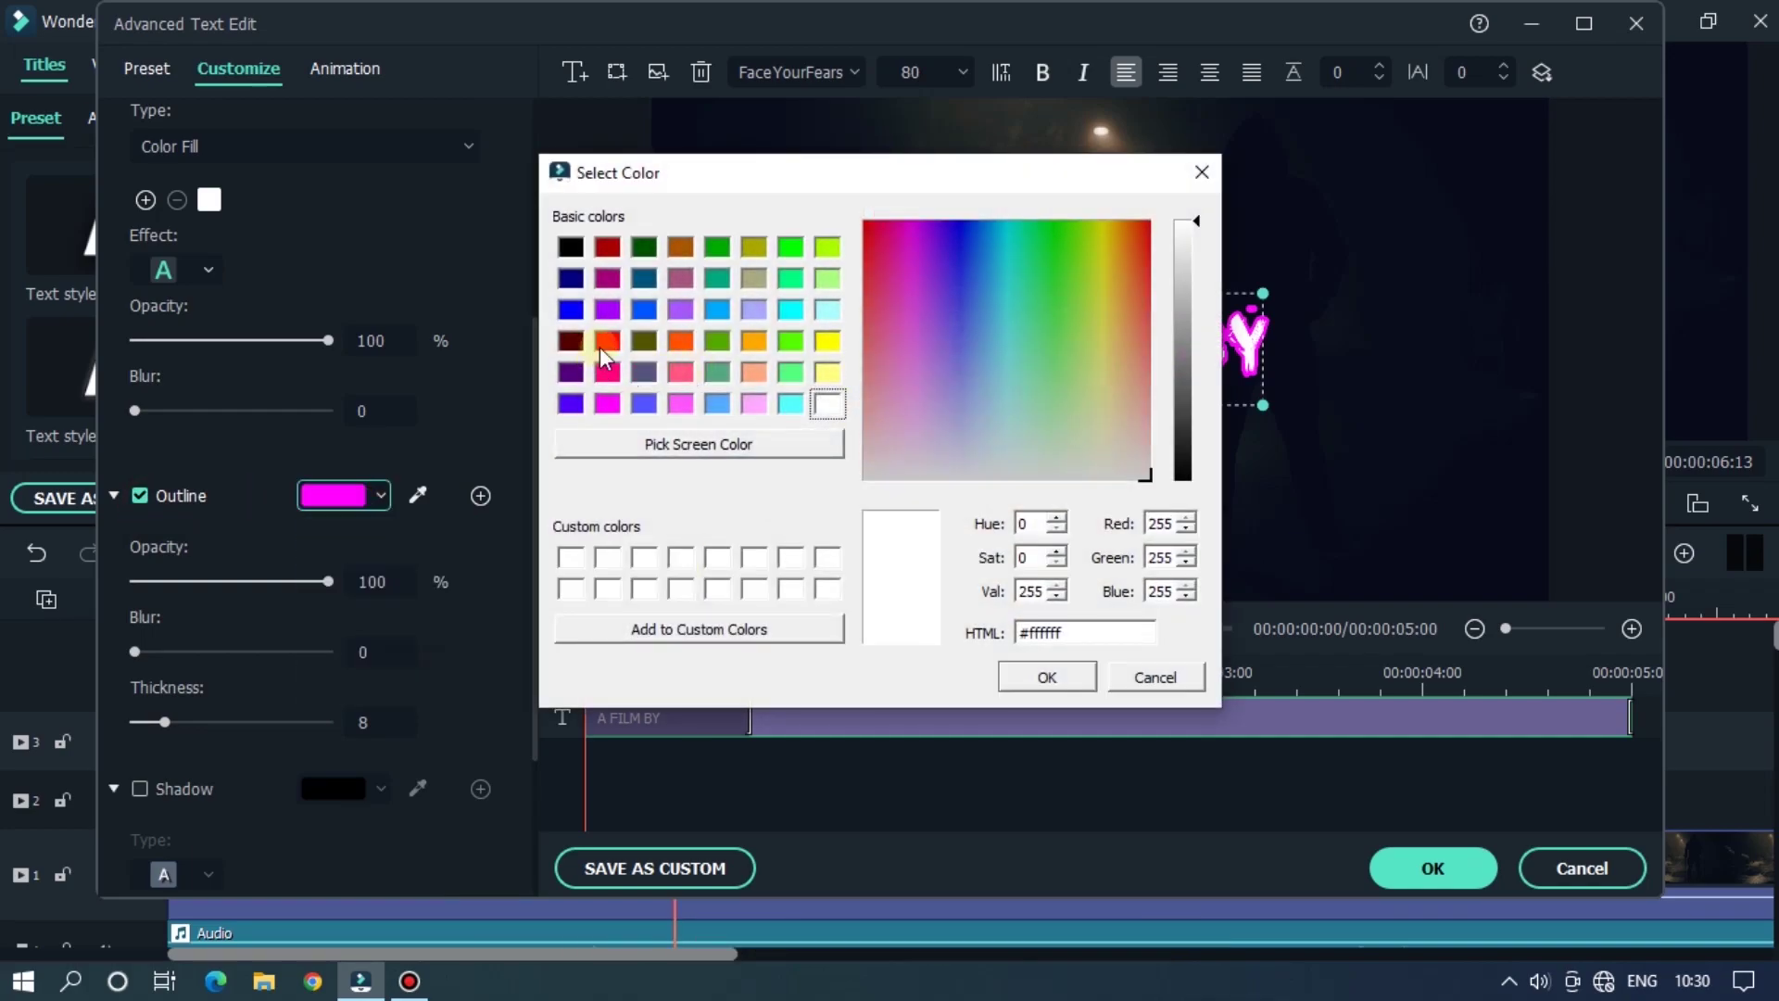
pyautogui.click(607, 341)
pyautogui.click(1008, 681)
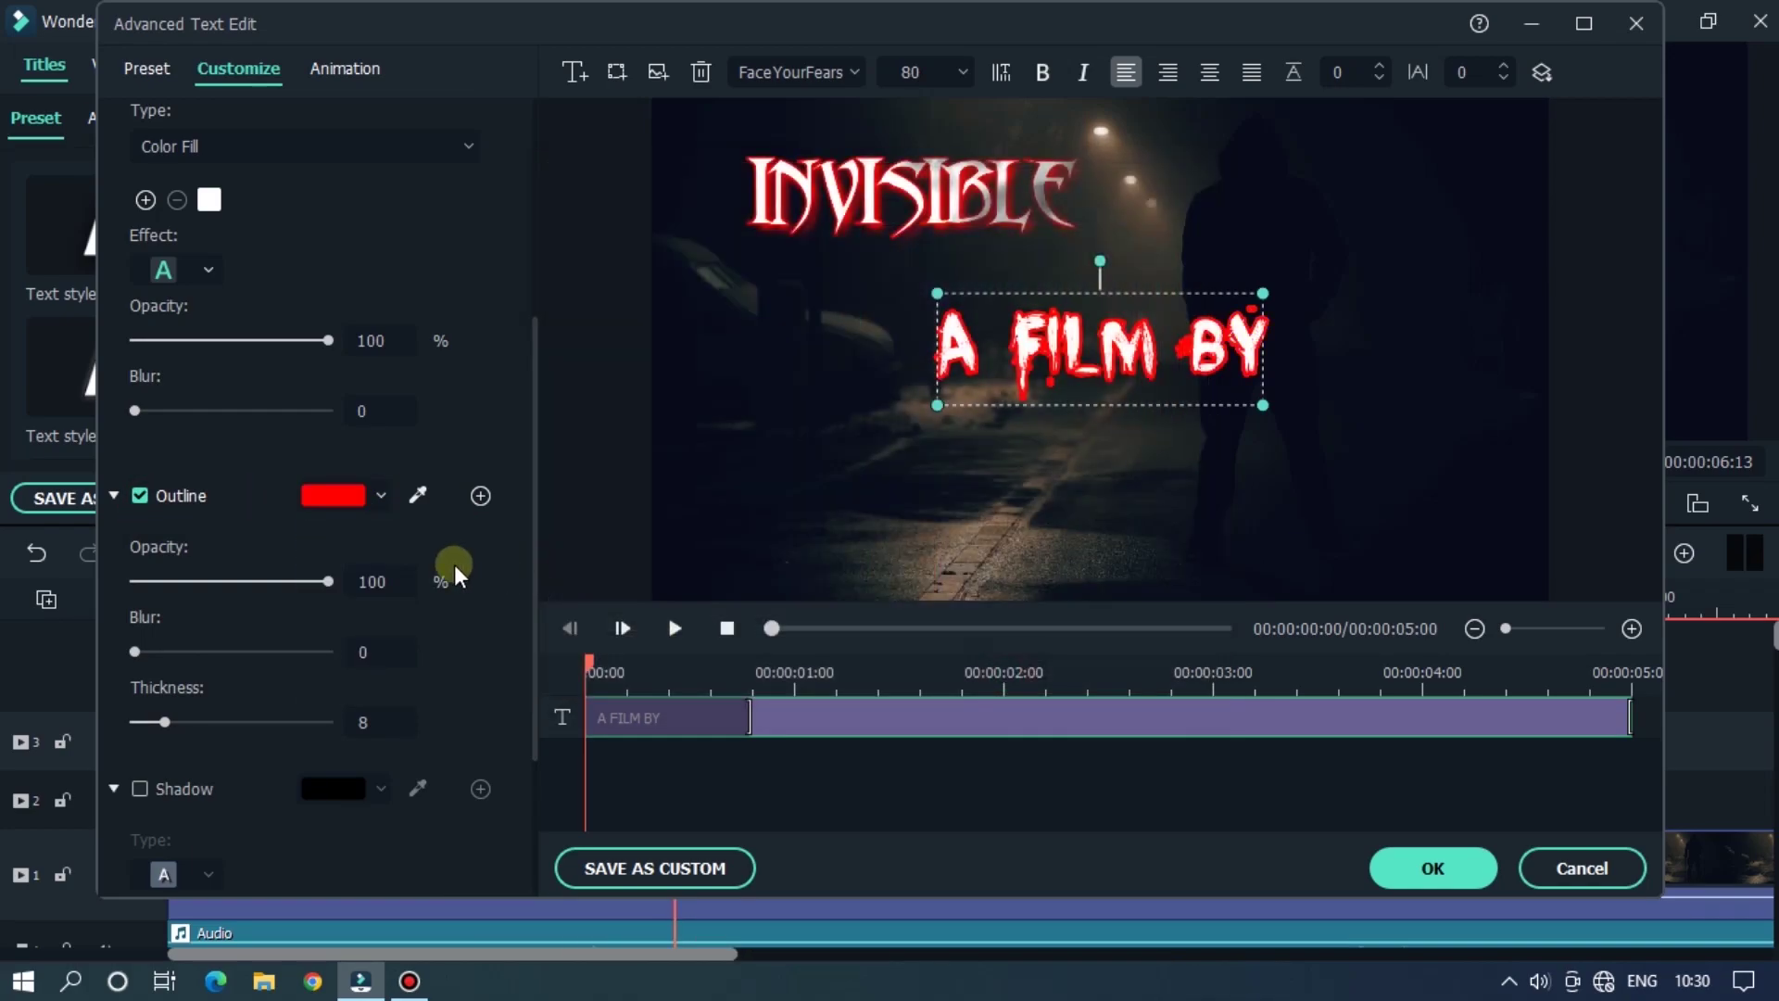
pyautogui.scroll(-1, 449, 567)
pyautogui.moveTo(165, 644); pyautogui.dragTo(144, 647)
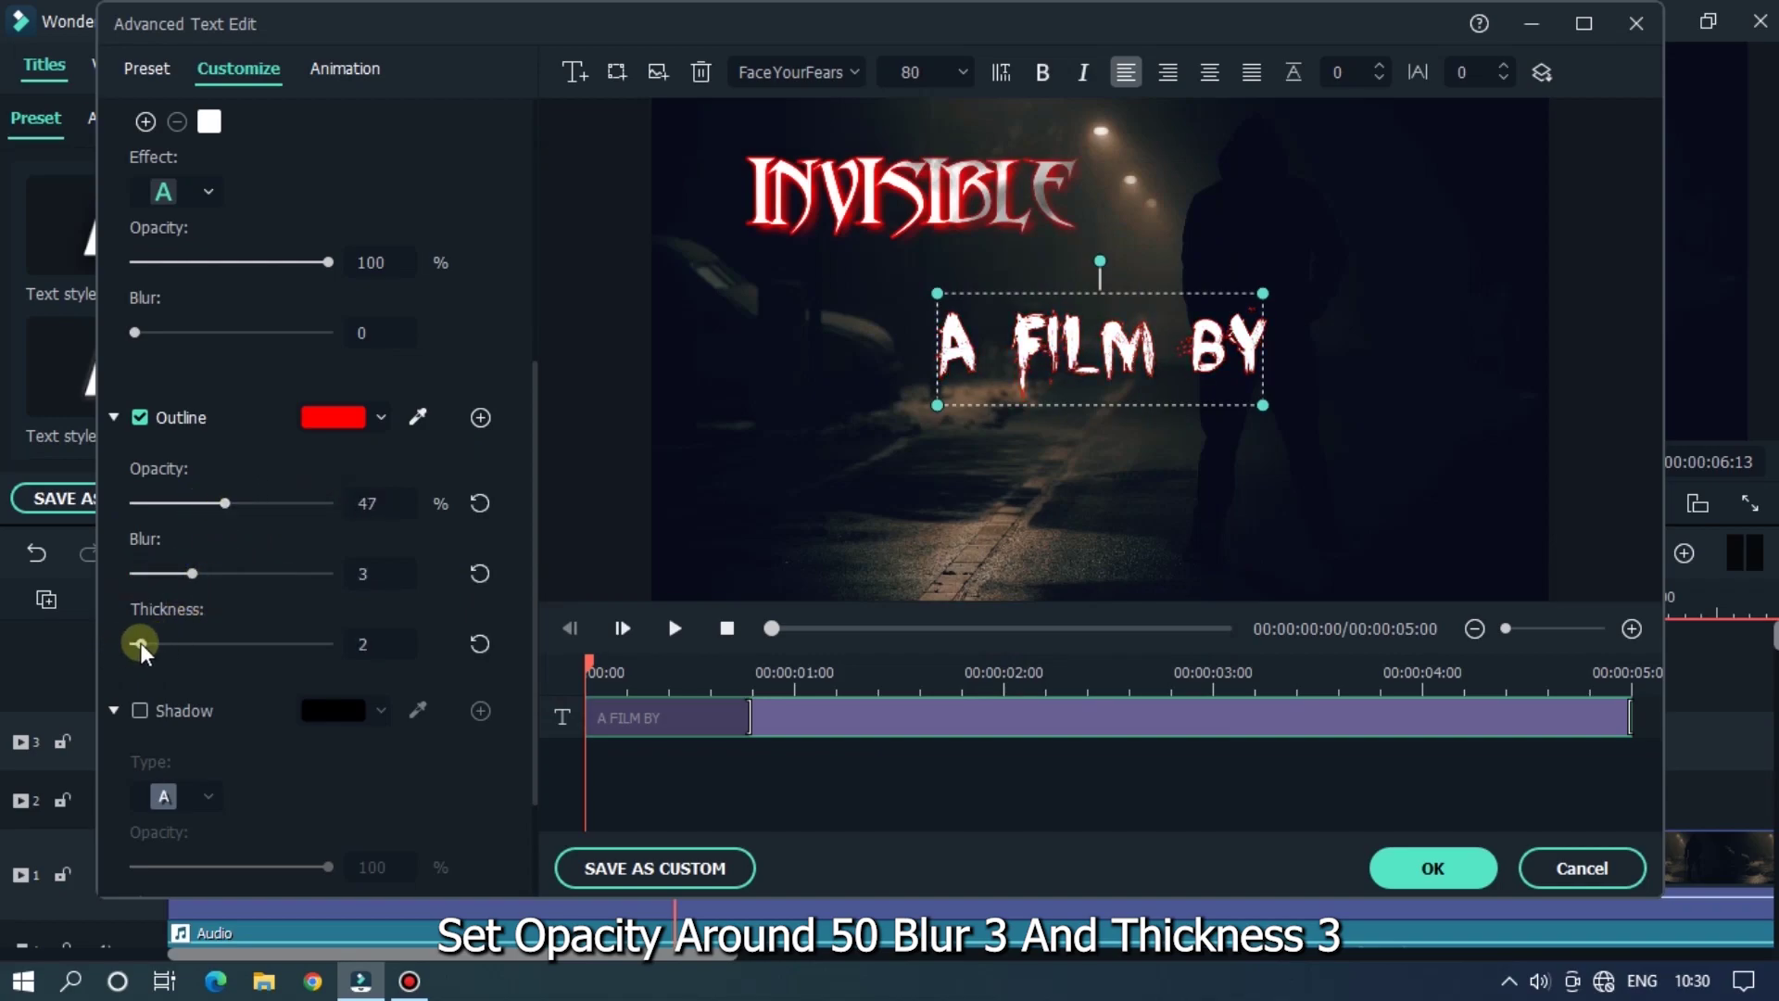
pyautogui.scroll(-2, 467, 349)
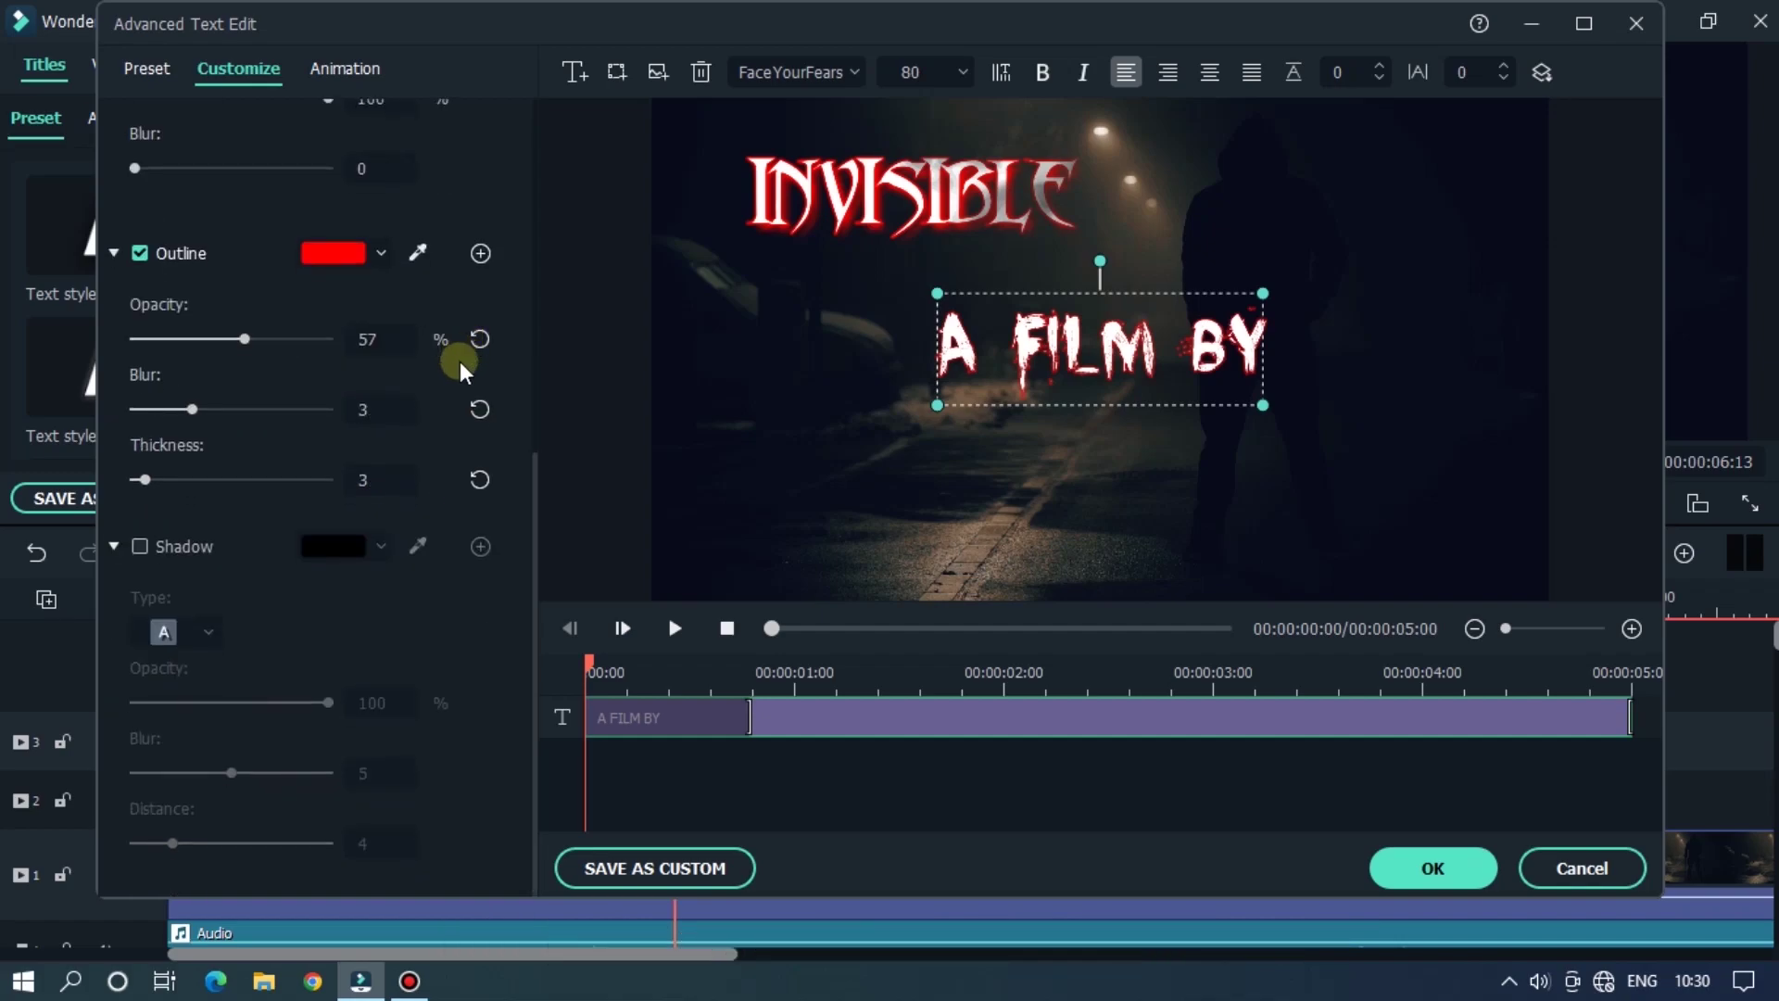
# Step: Add a red shadow at opacity 45, then shrink the title and place it beneath INVISIBLE
pyautogui.click(141, 547)
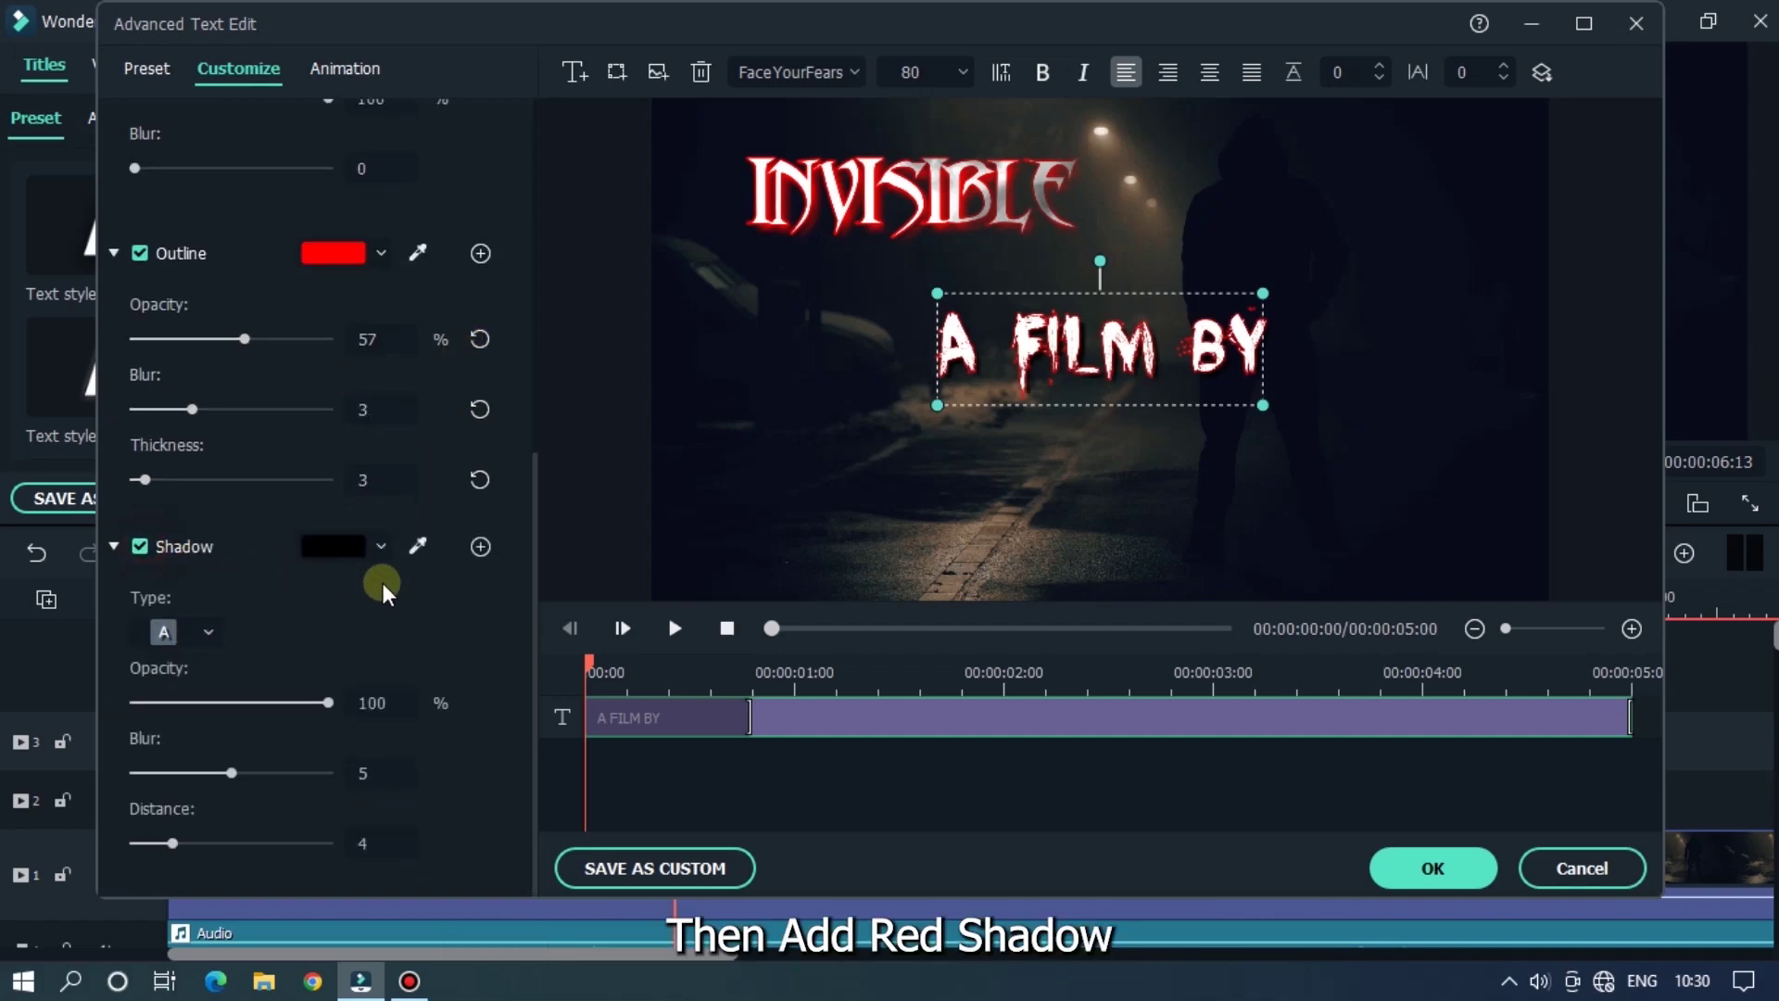
pyautogui.click(336, 548)
pyautogui.click(412, 726)
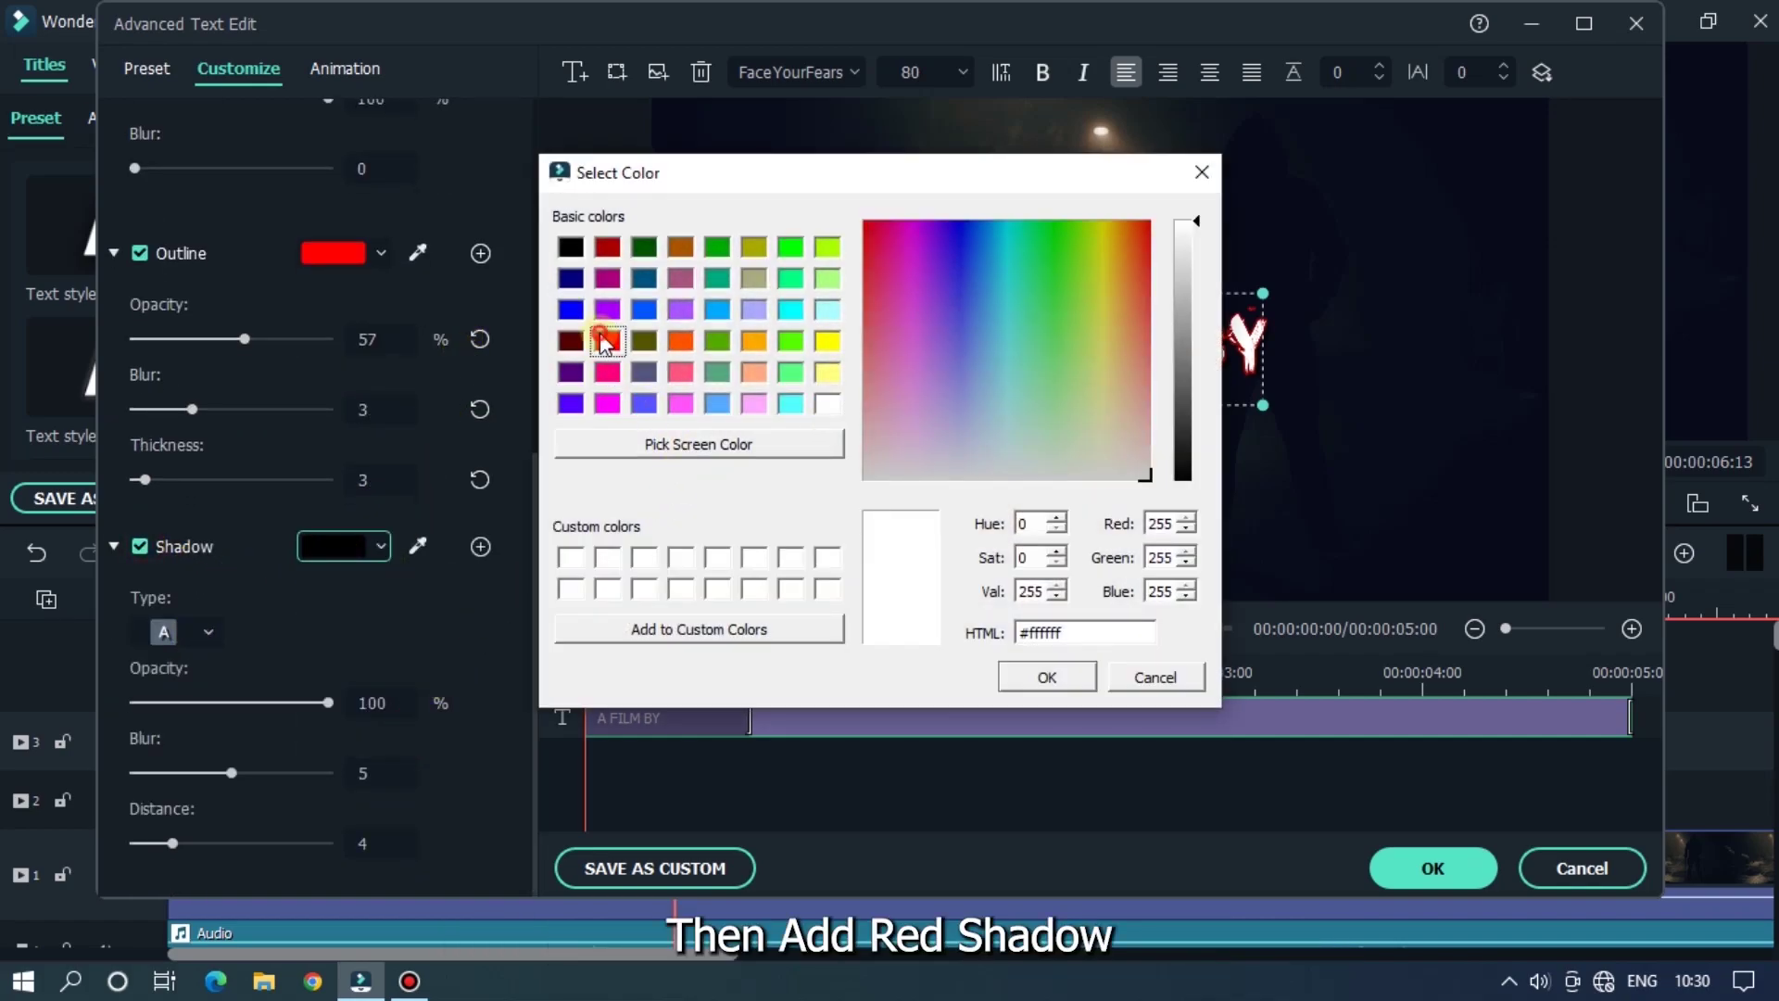
pyautogui.click(604, 341)
pyautogui.click(1033, 676)
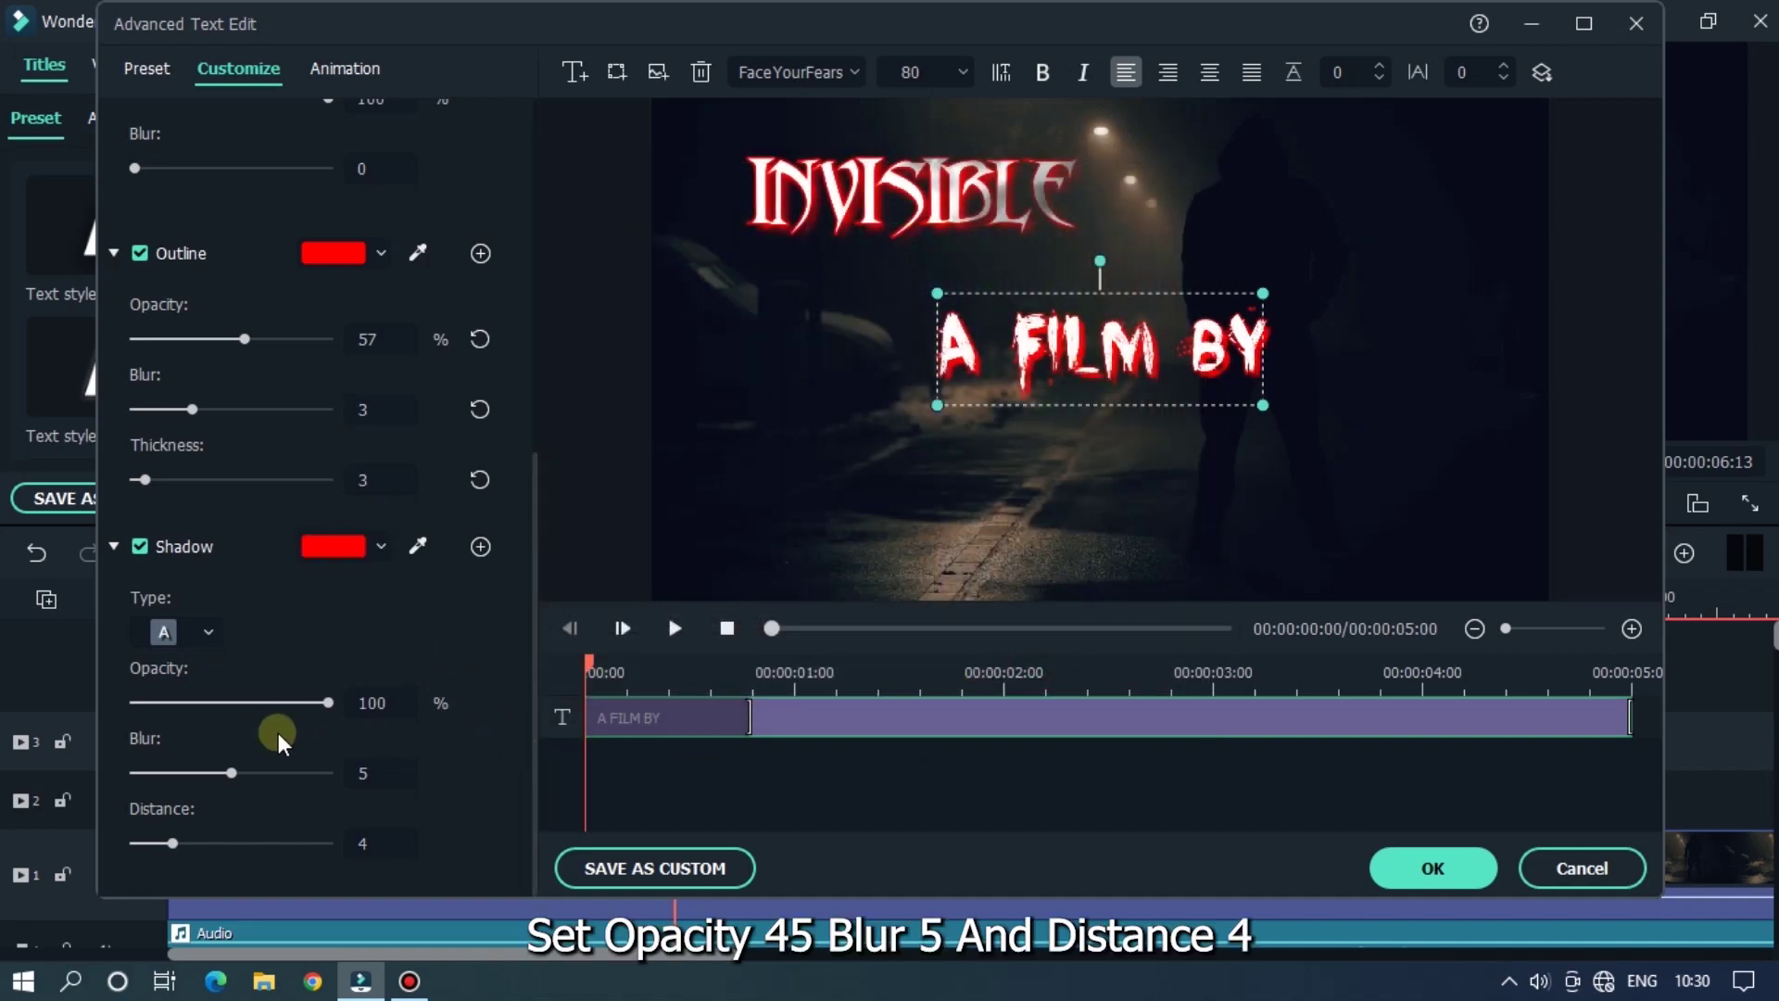
pyautogui.moveTo(264, 702); pyautogui.dragTo(223, 702)
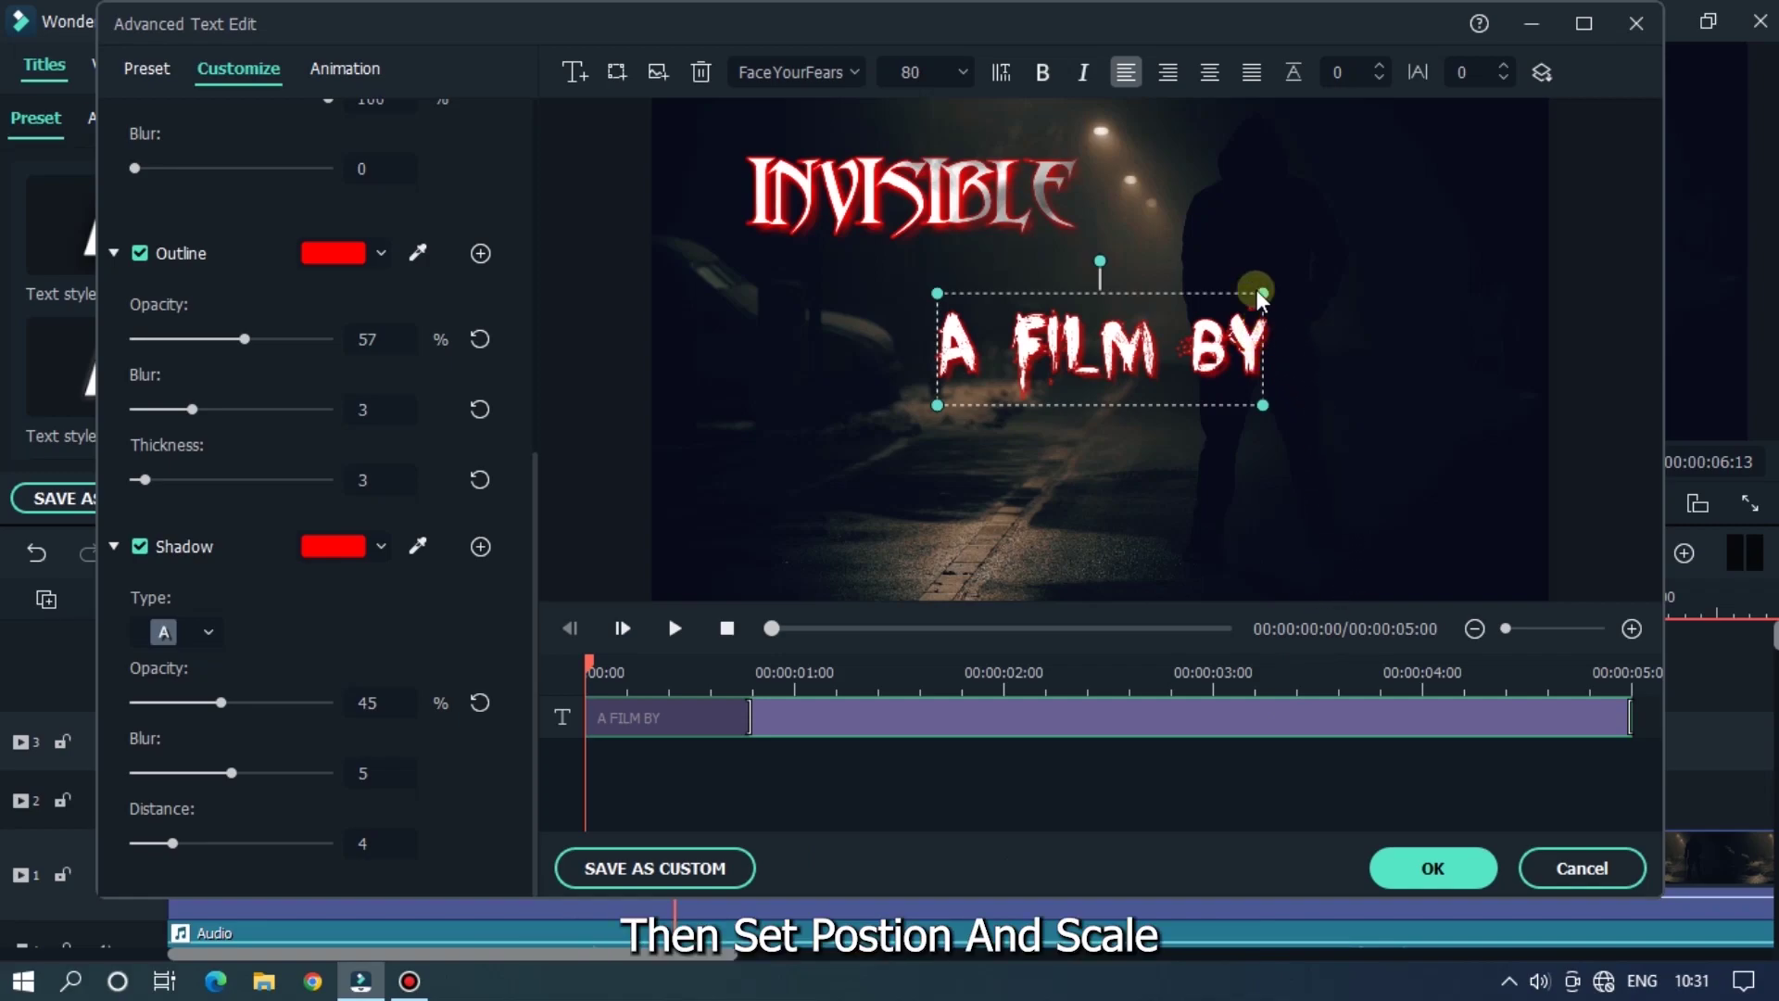
pyautogui.moveTo(1262, 295)
pyautogui.mouseDown()
pyautogui.moveTo(1134, 339)
pyautogui.moveTo(936, 332)
pyautogui.mouseUp()
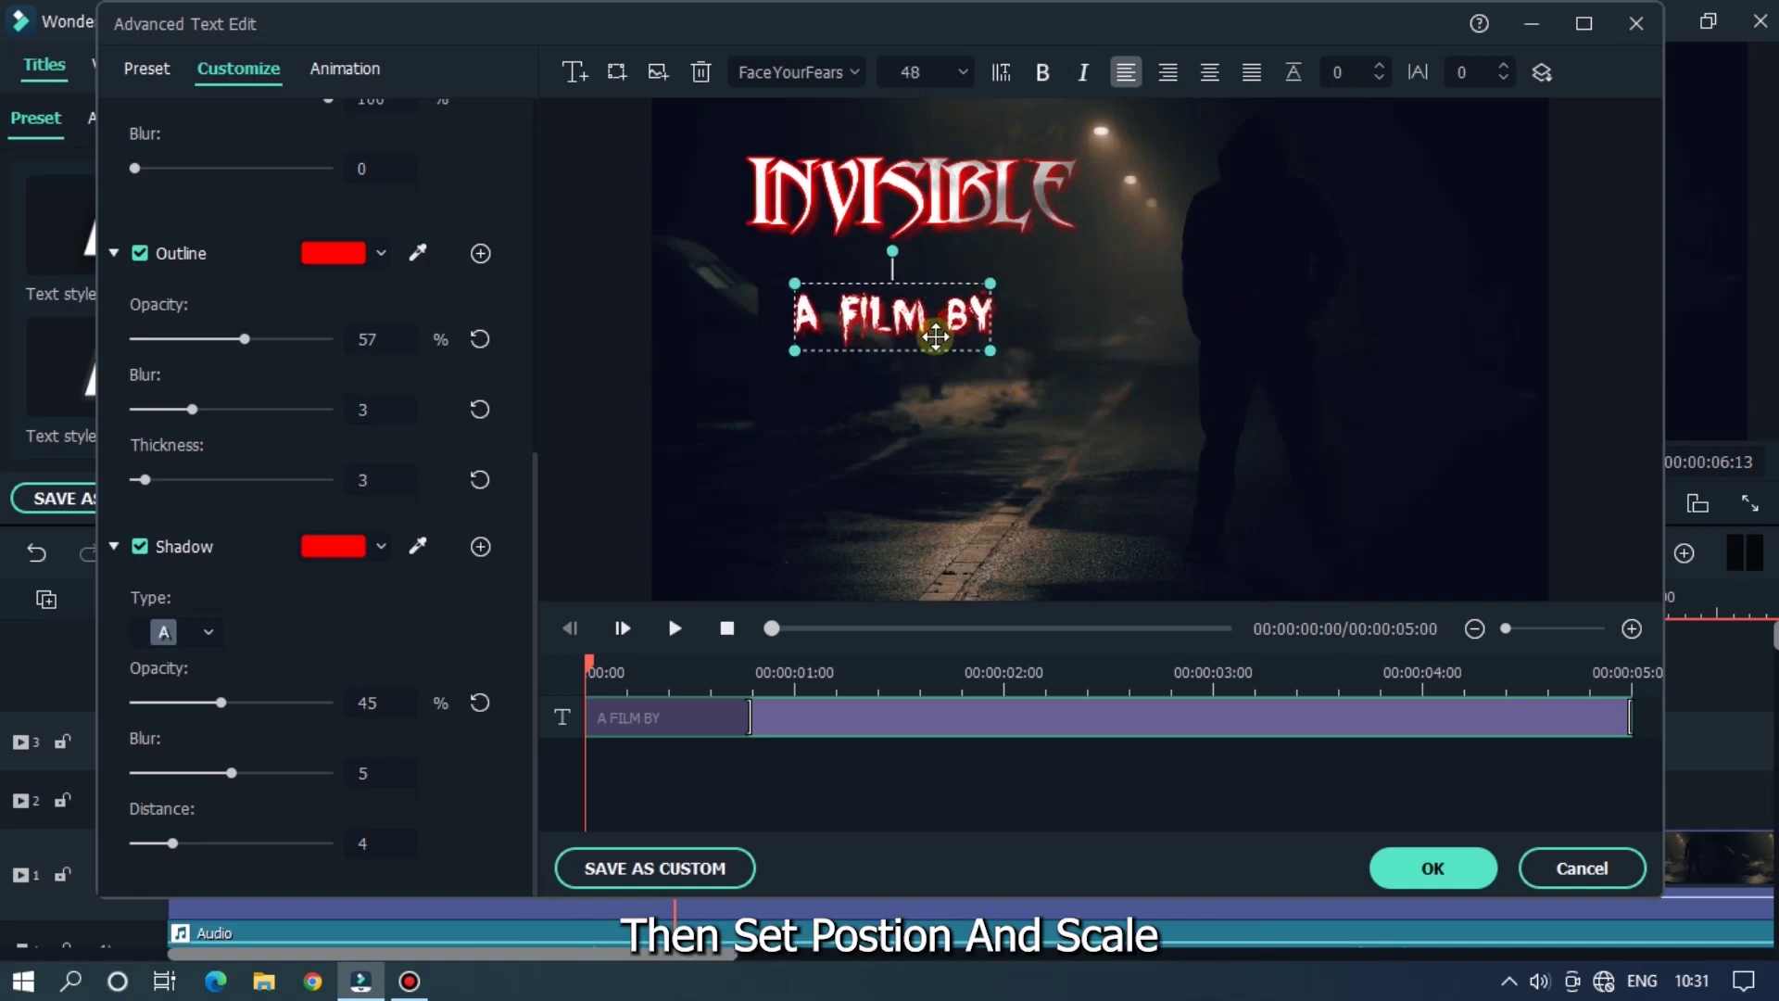
# Step: Apply the styling, add a fourth video track and paste a title copy starting about 4 seconds in
pyautogui.click(1404, 879)
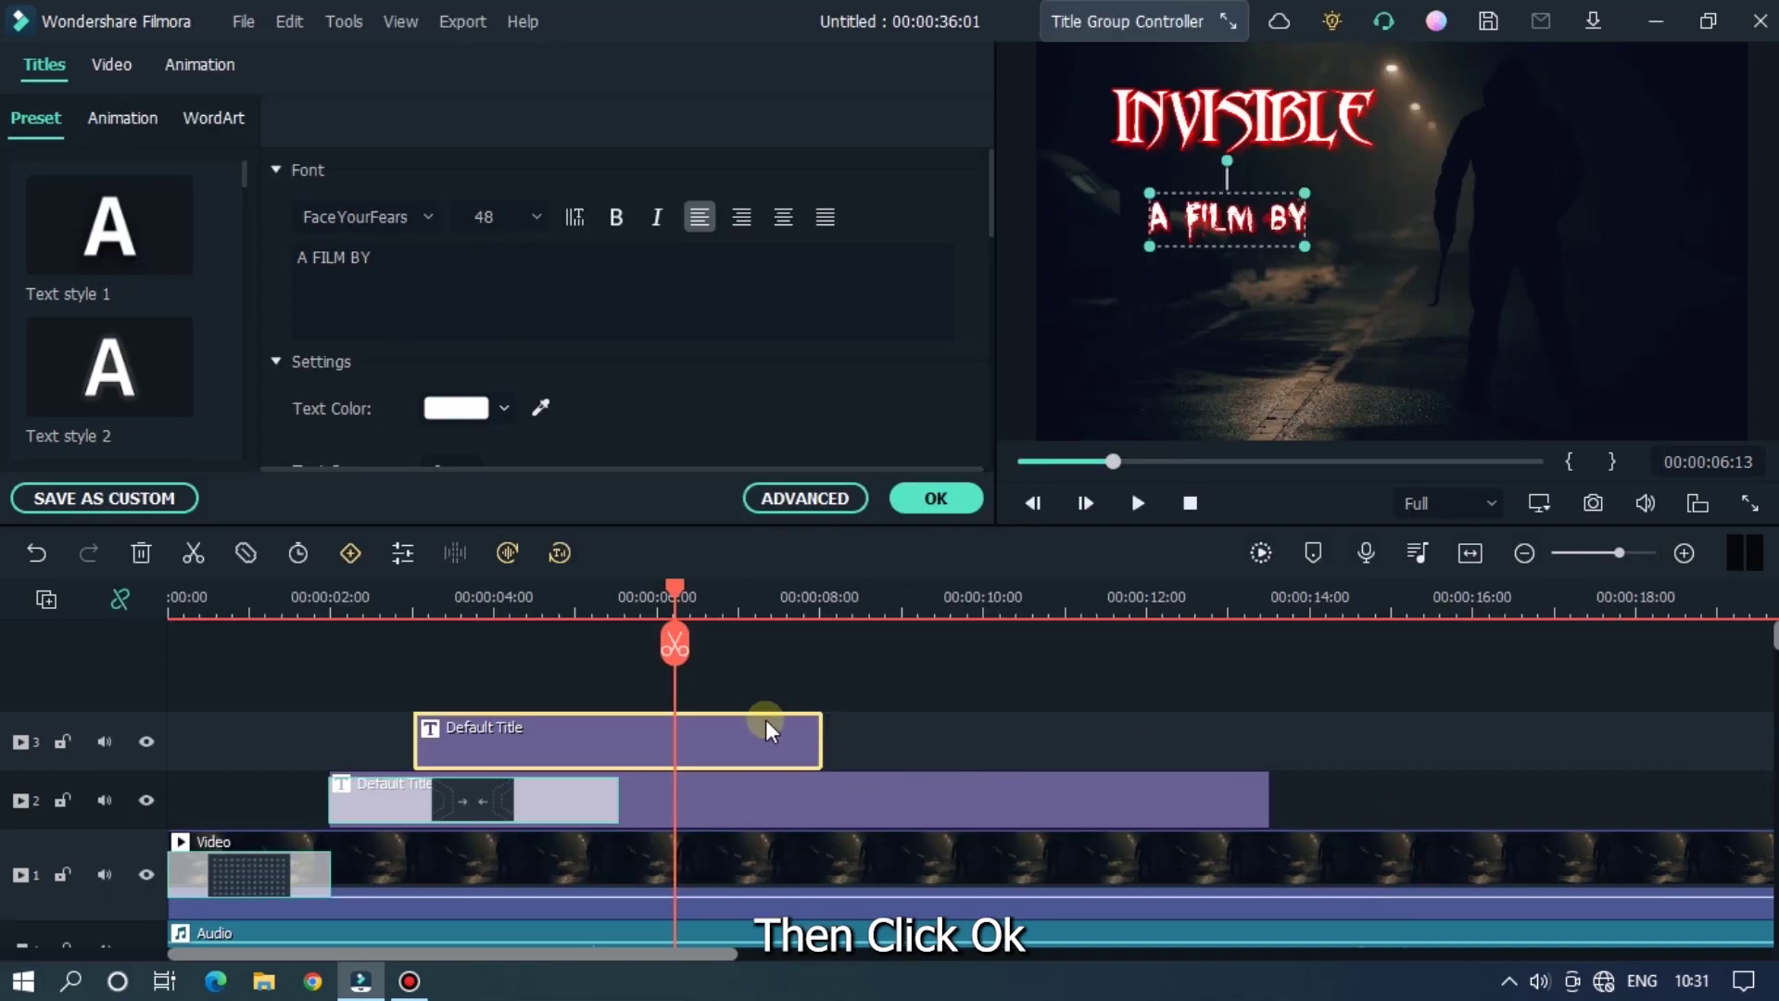
pyautogui.click(47, 601)
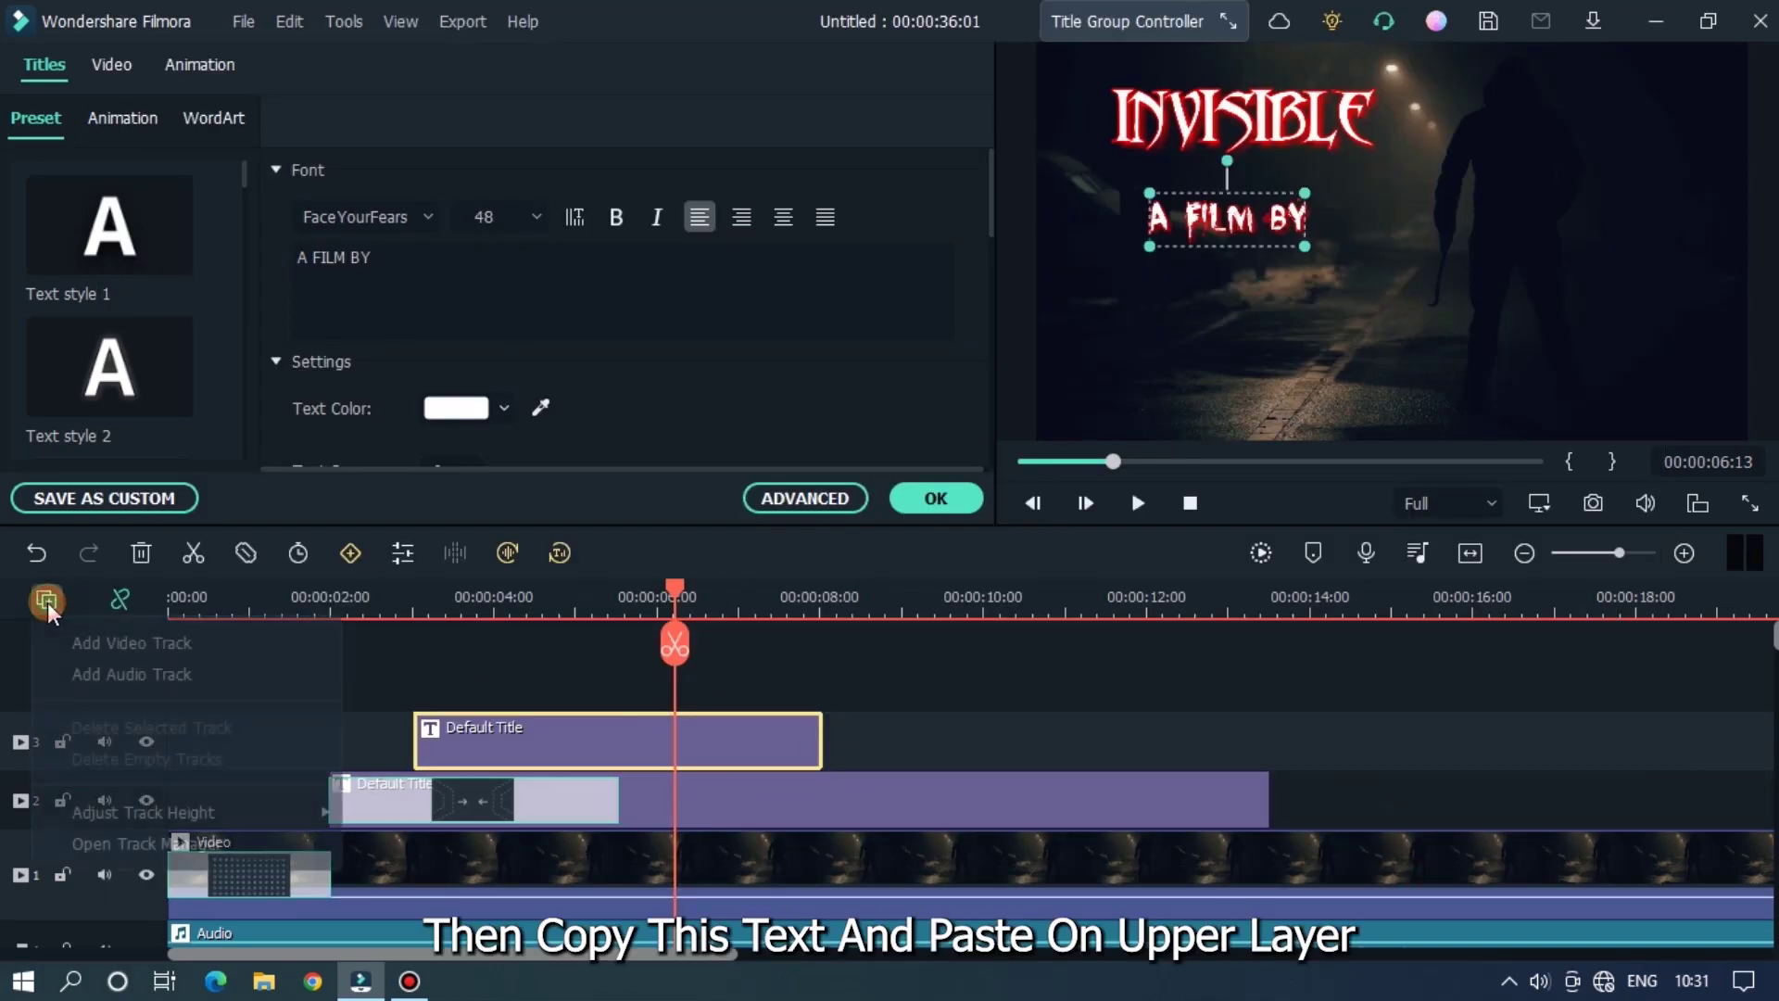
pyautogui.click(108, 653)
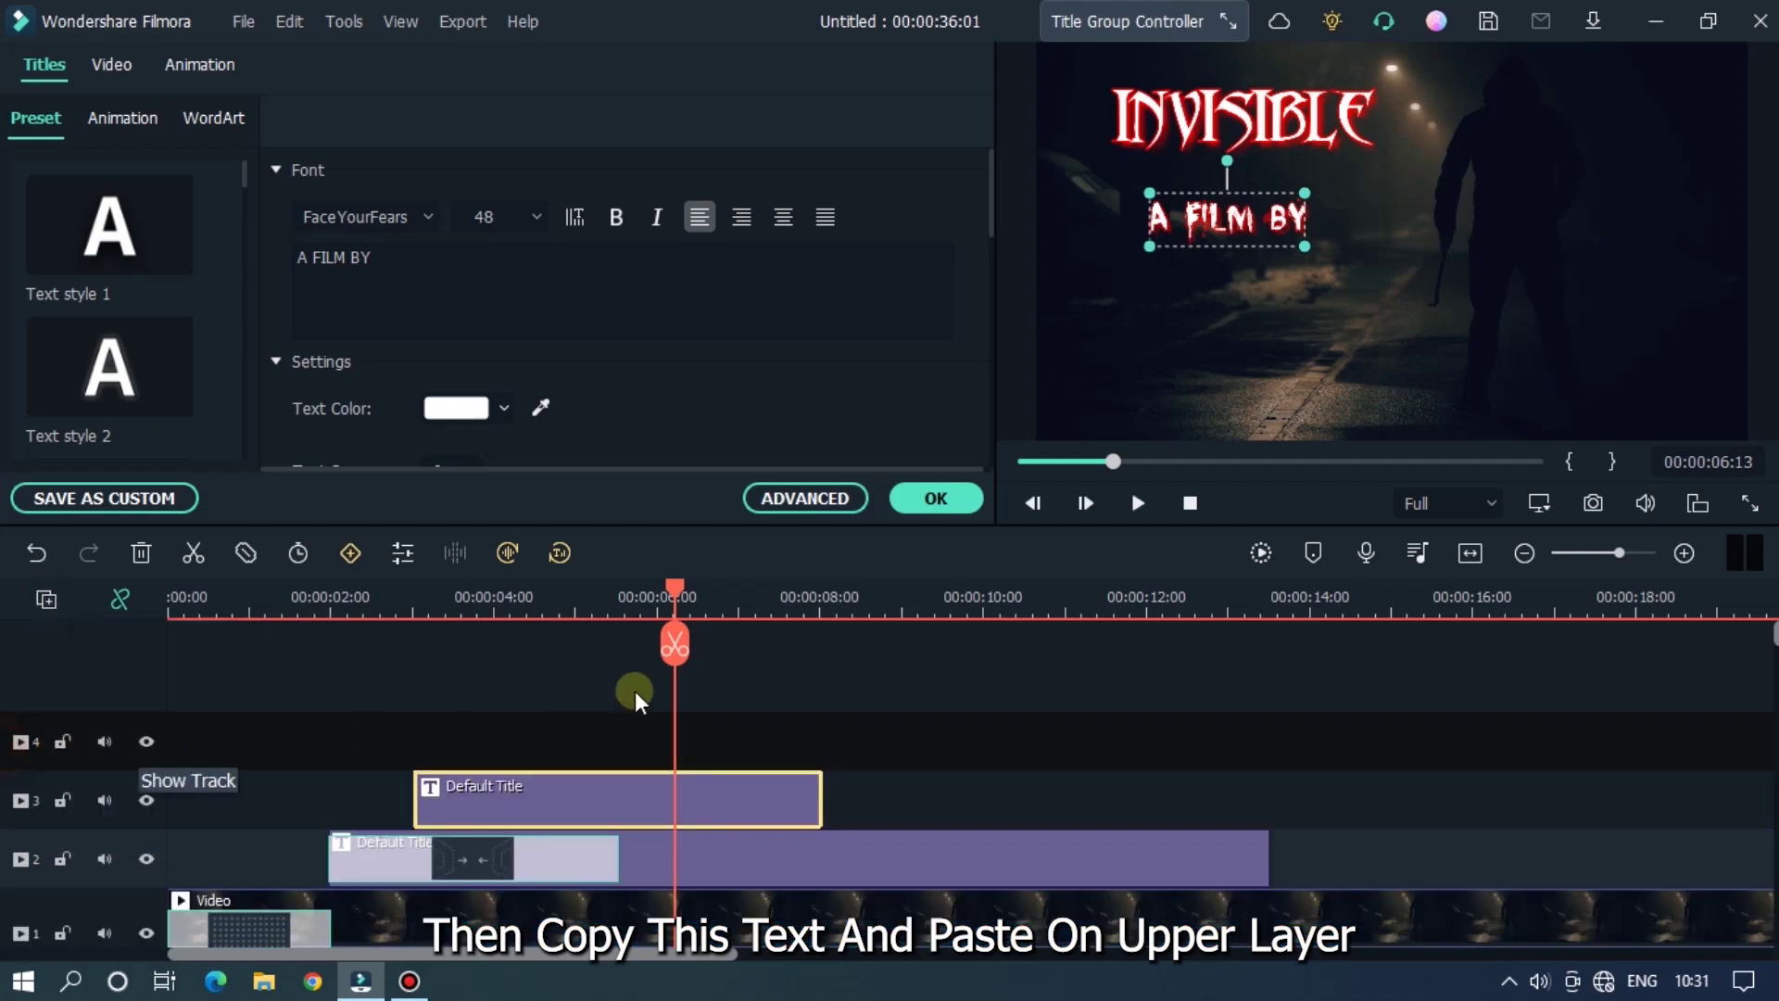
pyautogui.hotkey('ctrl', 'c')
pyautogui.hotkey('ctrl', 'v')
pyautogui.moveTo(794, 742); pyautogui.dragTo(618, 741)
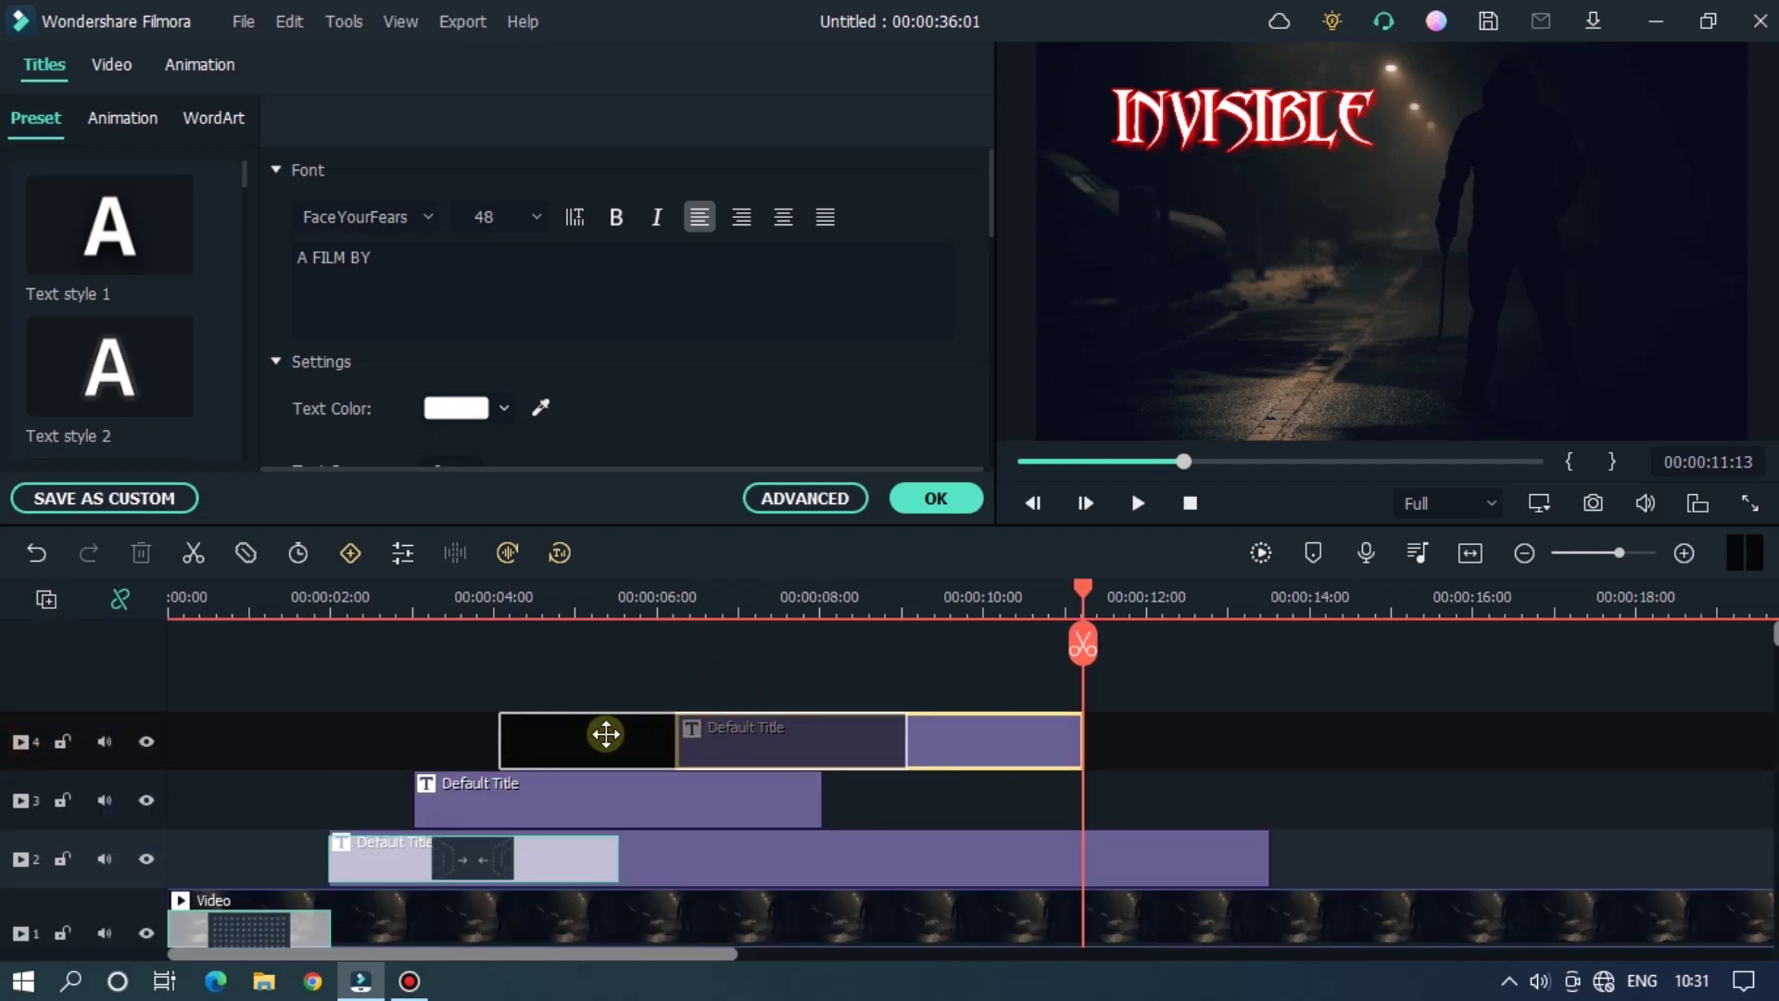
# Step: Move the copy below A FILM BY and change its text to MR MAHMUD
pyautogui.click(519, 596)
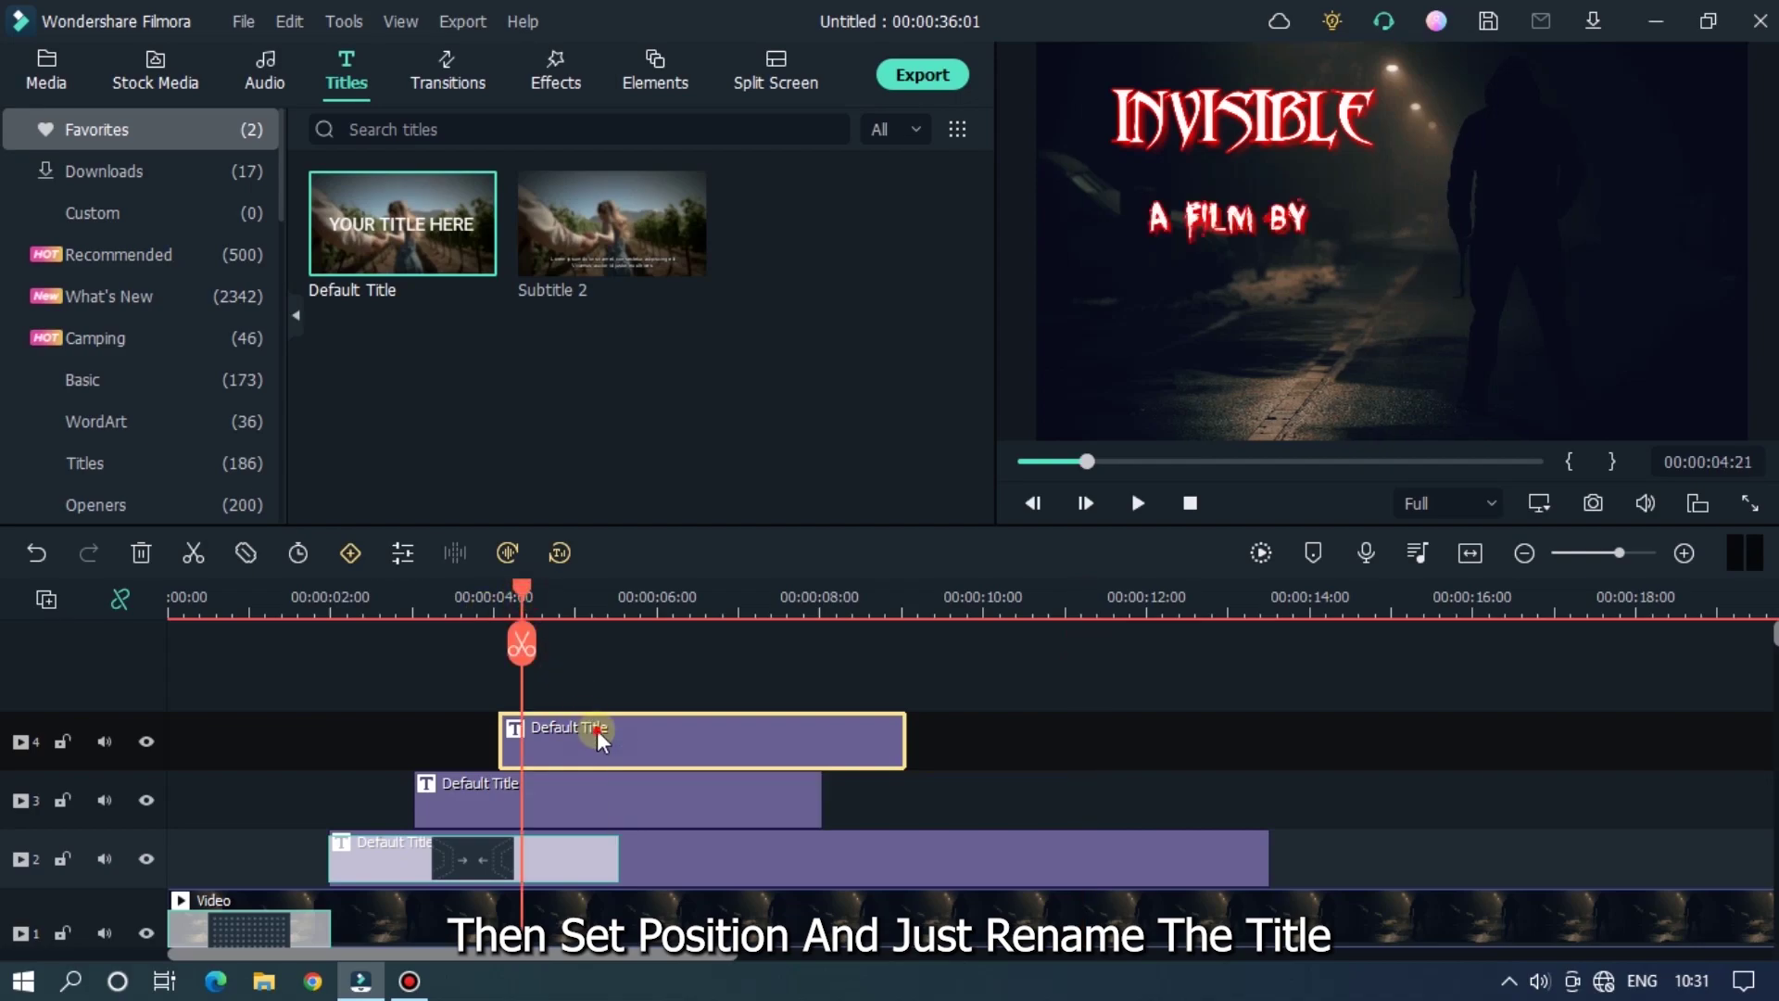
pyautogui.doubleClick(597, 730)
pyautogui.moveTo(1297, 231)
pyautogui.mouseDown()
pyautogui.moveTo(1297, 279)
pyautogui.moveTo(1355, 302)
pyautogui.mouseUp()
pyautogui.click(665, 276)
pyautogui.tripleClick(449, 266)
pyautogui.write('MR MAHMUD')
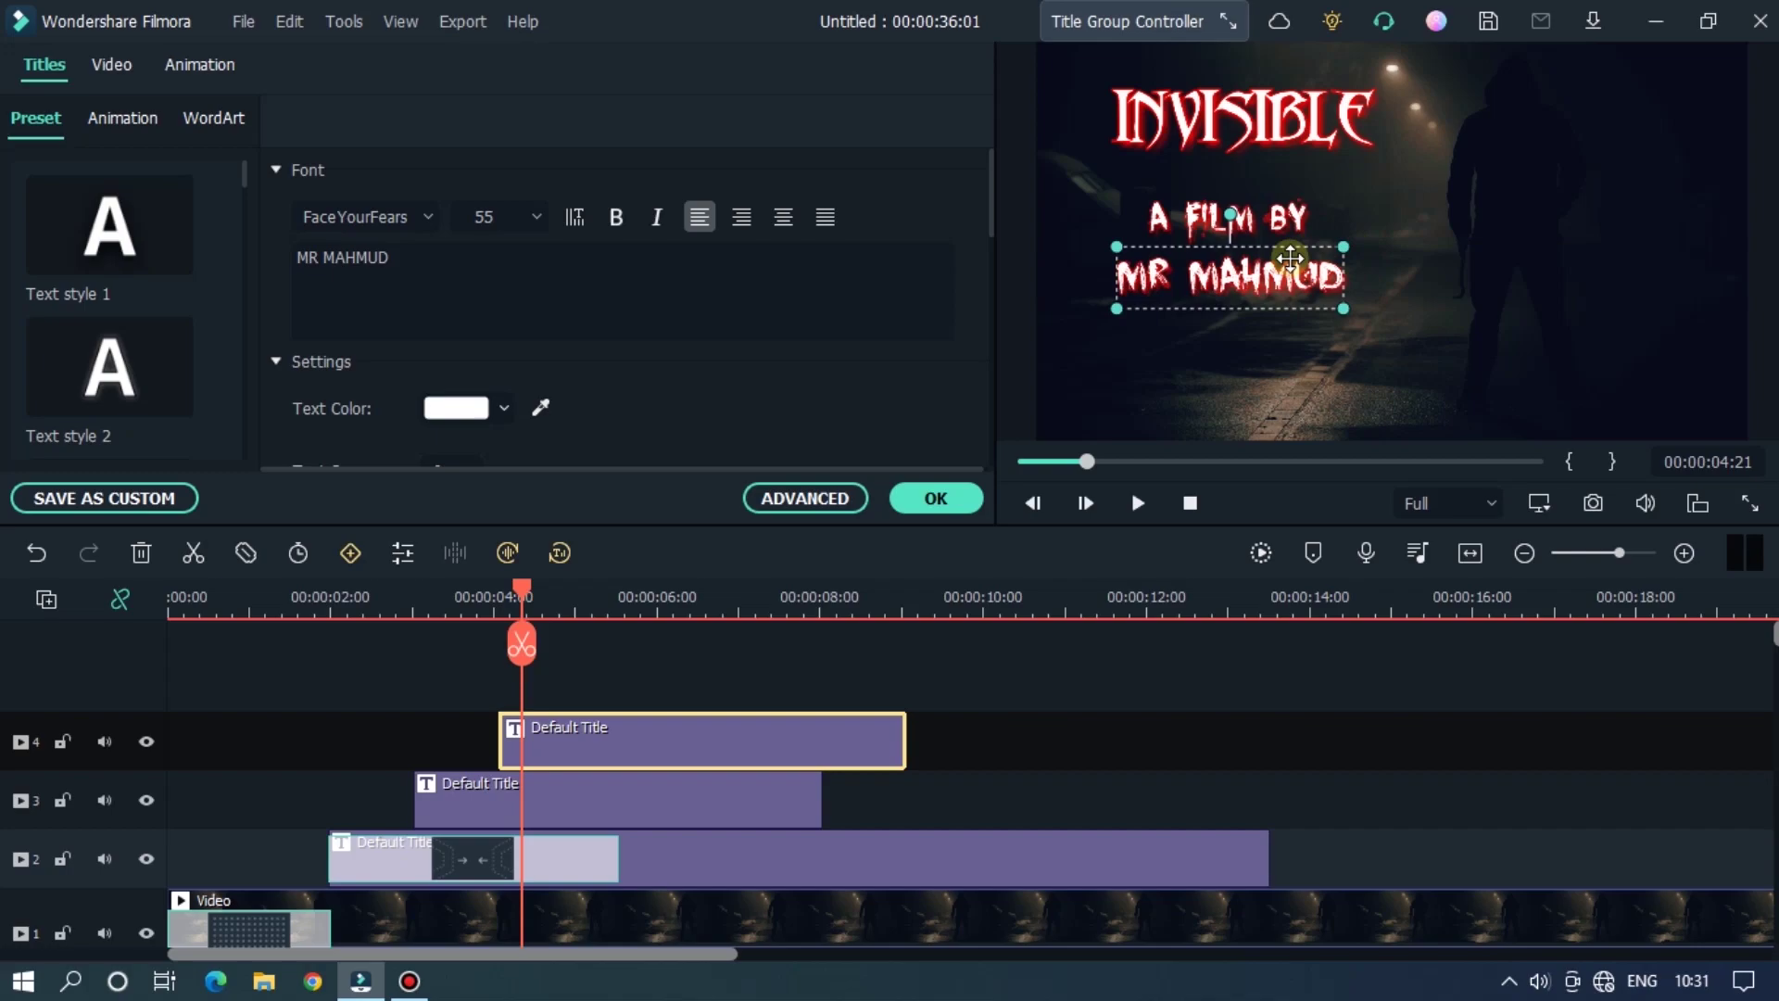
# Step: Add a fifth video track and paste another title copy there, with the playhead at 6 seconds
pyautogui.click(570, 674)
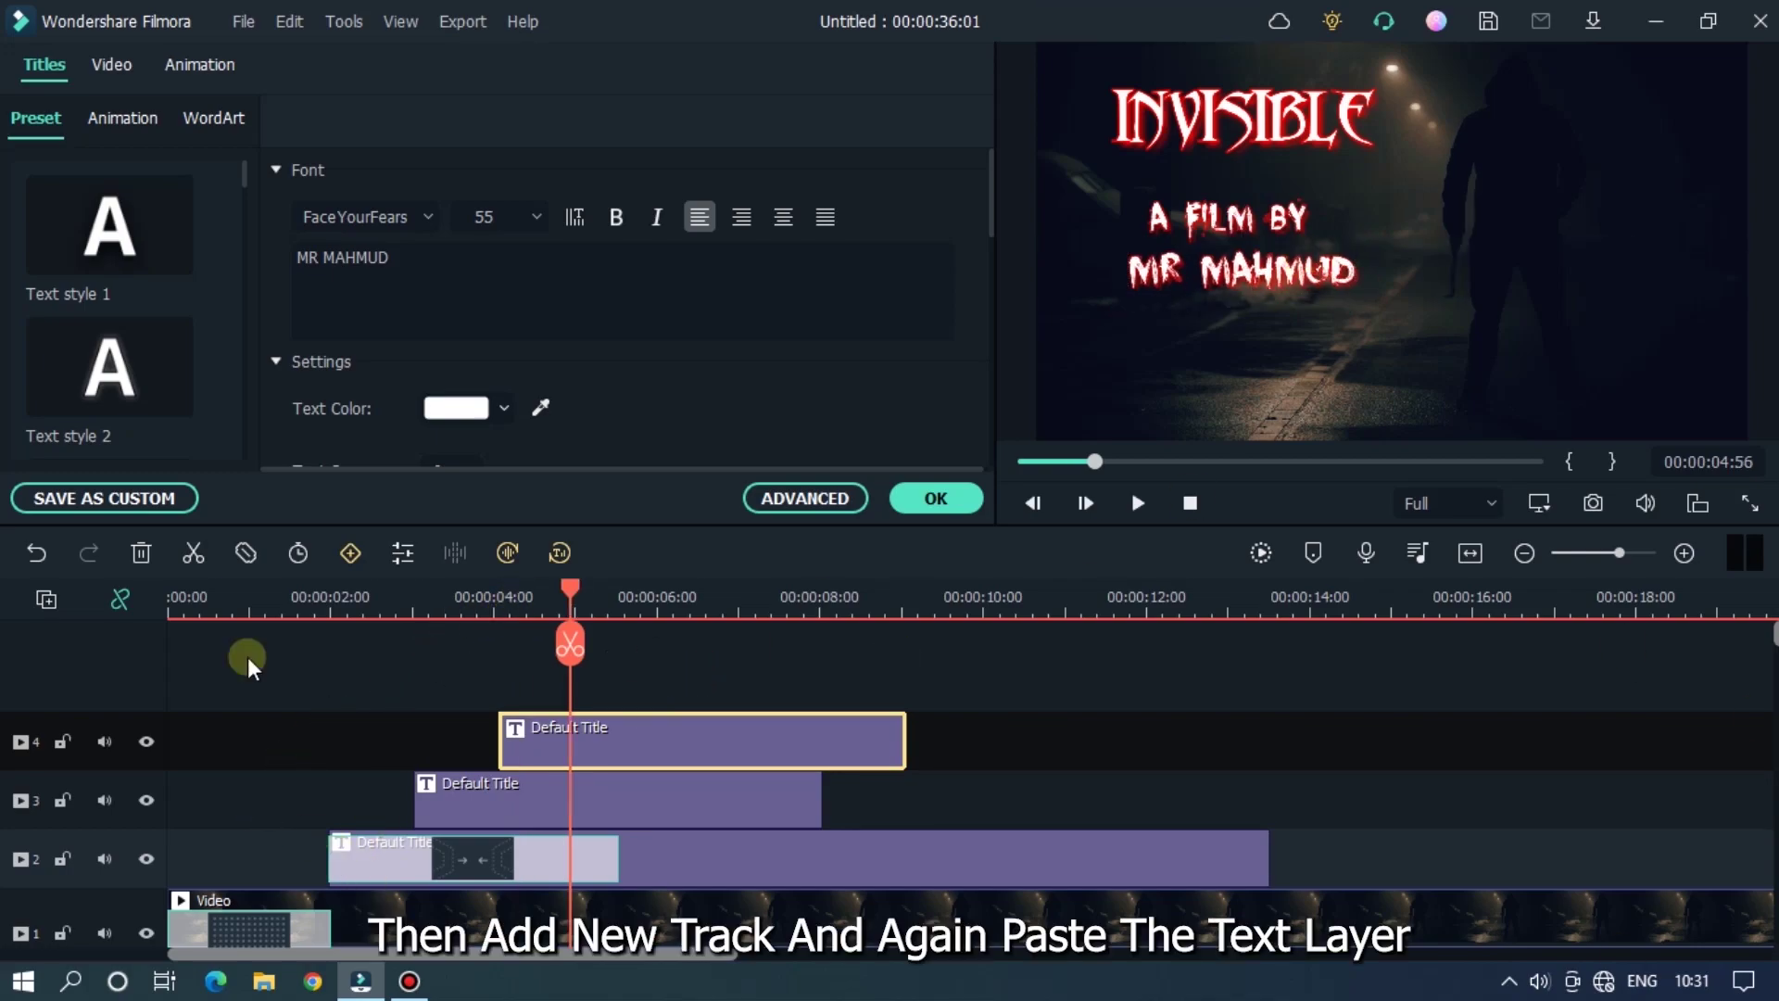
pyautogui.click(46, 597)
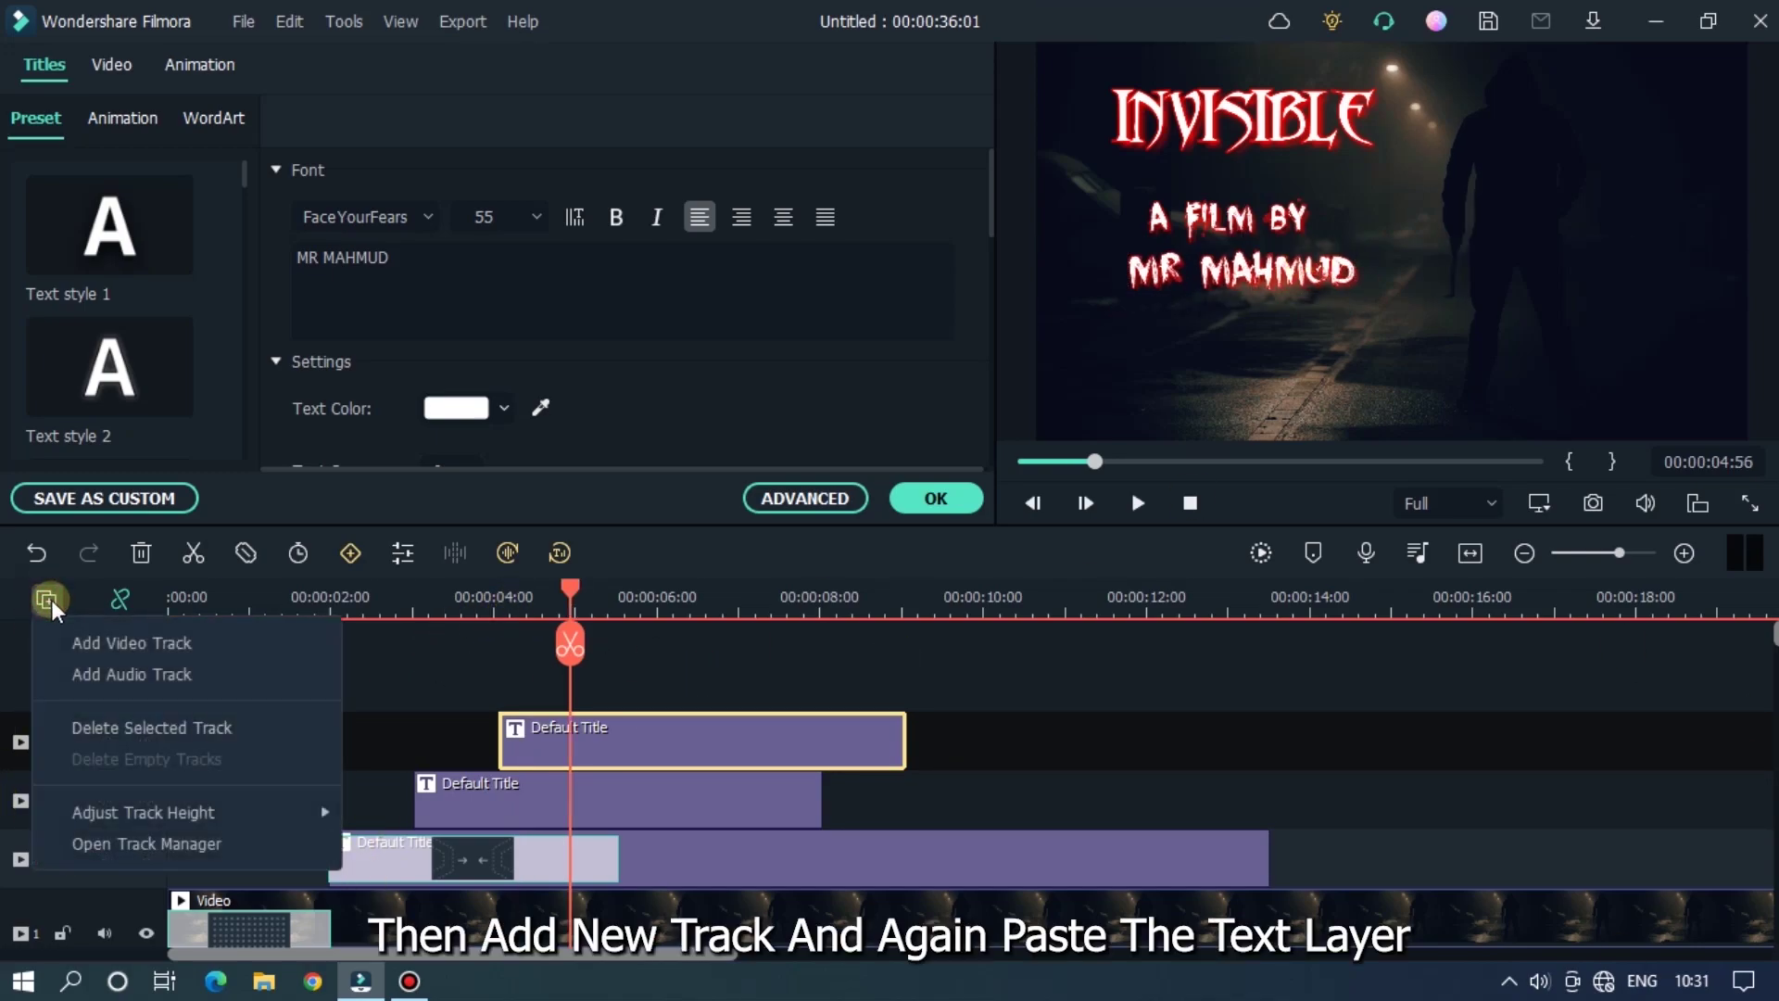
pyautogui.click(97, 635)
pyautogui.hotkey('ctrl', 'v')
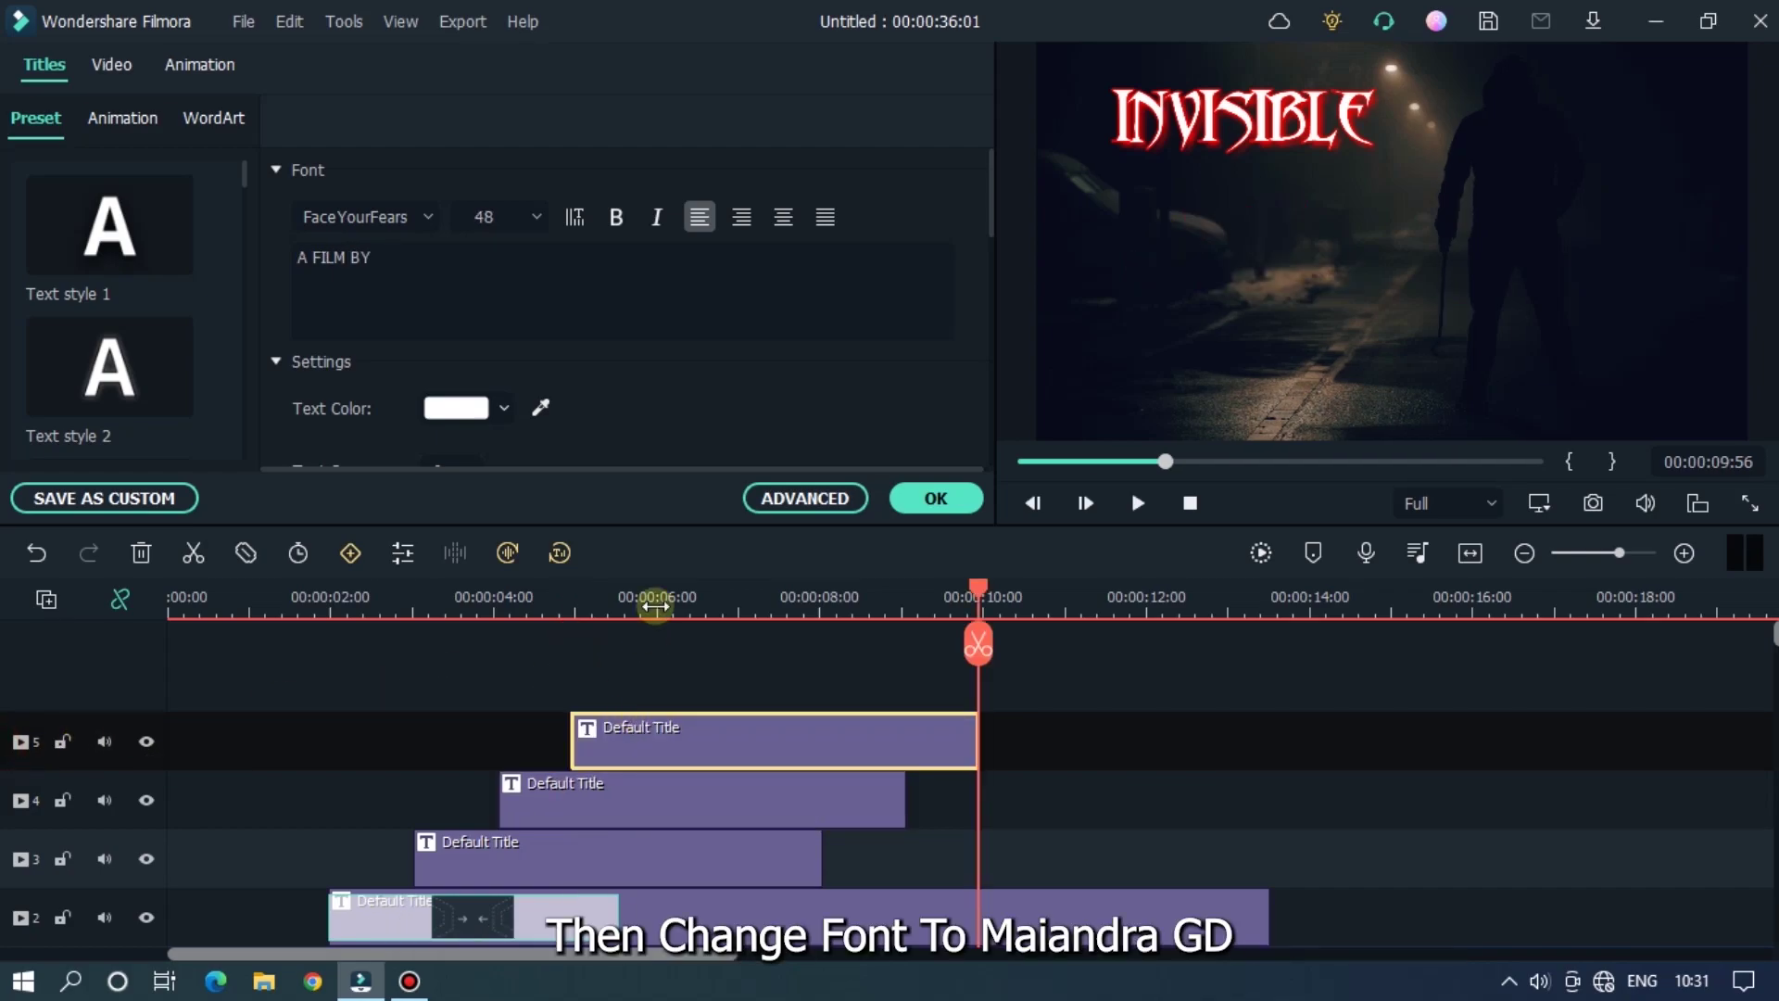
pyautogui.click(656, 673)
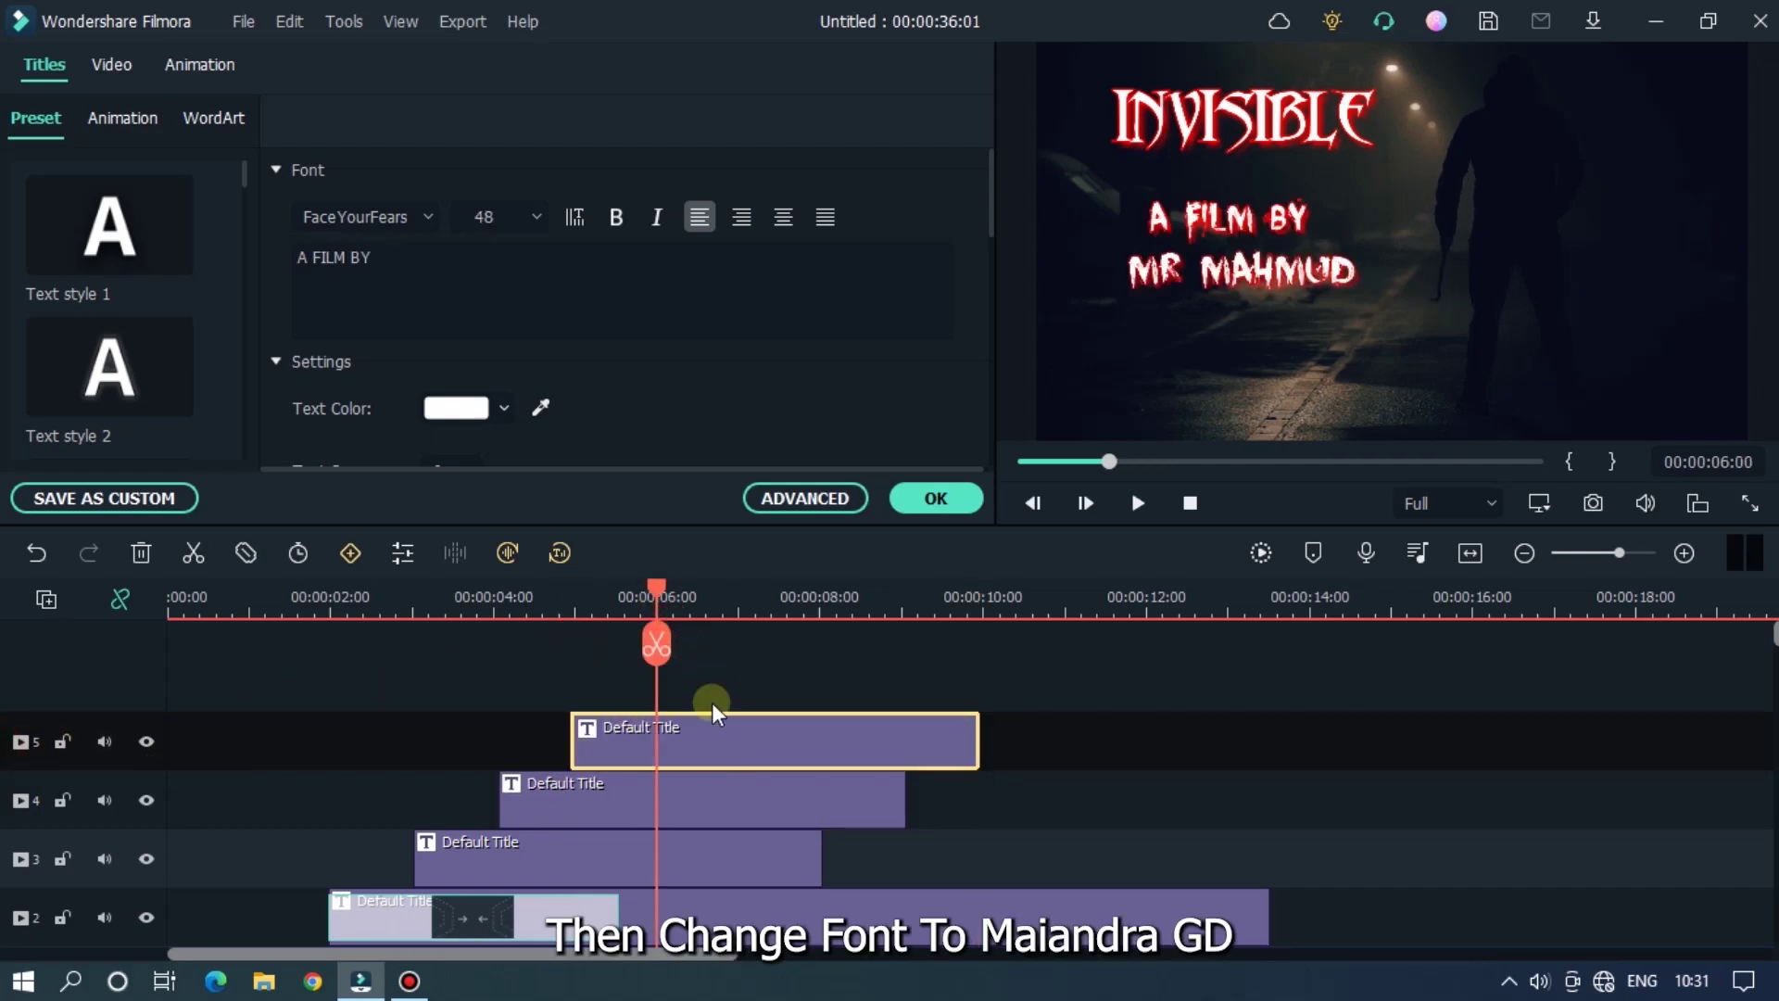
# Step: Make it COMING SOON... in Maiandra GD, shrunk and centred beneath MR MAHMUD
pyautogui.click(385, 202)
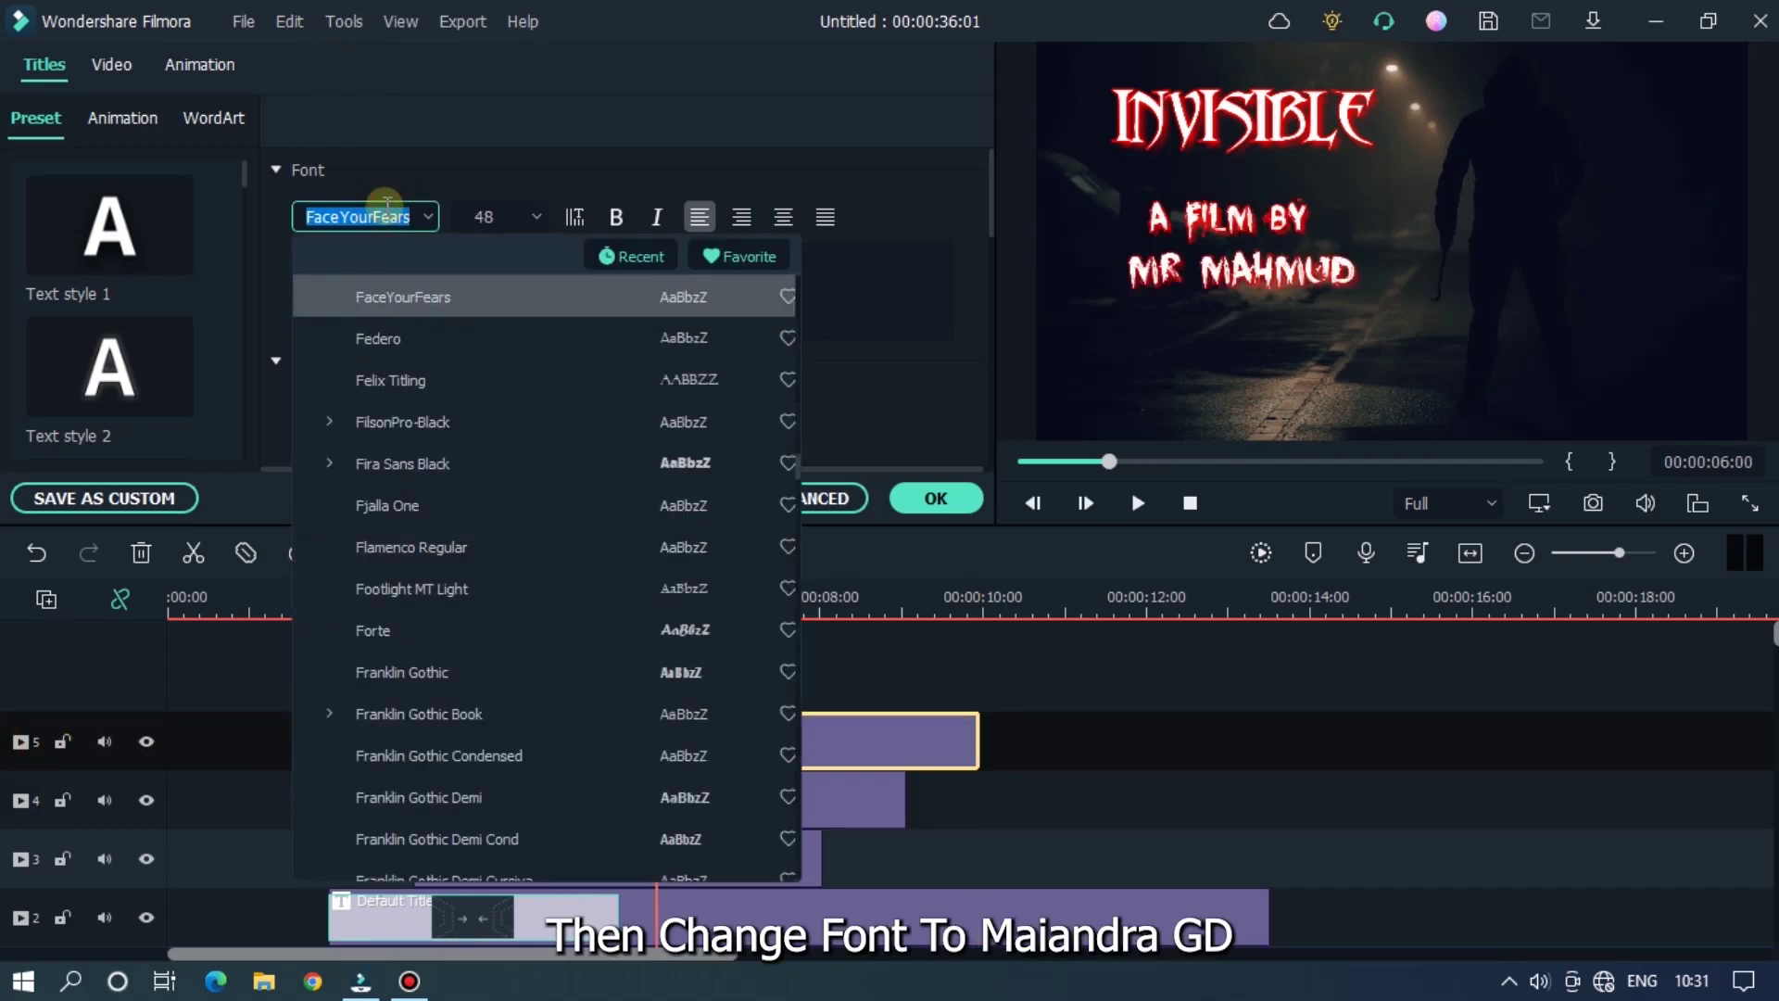
pyautogui.write('mai')
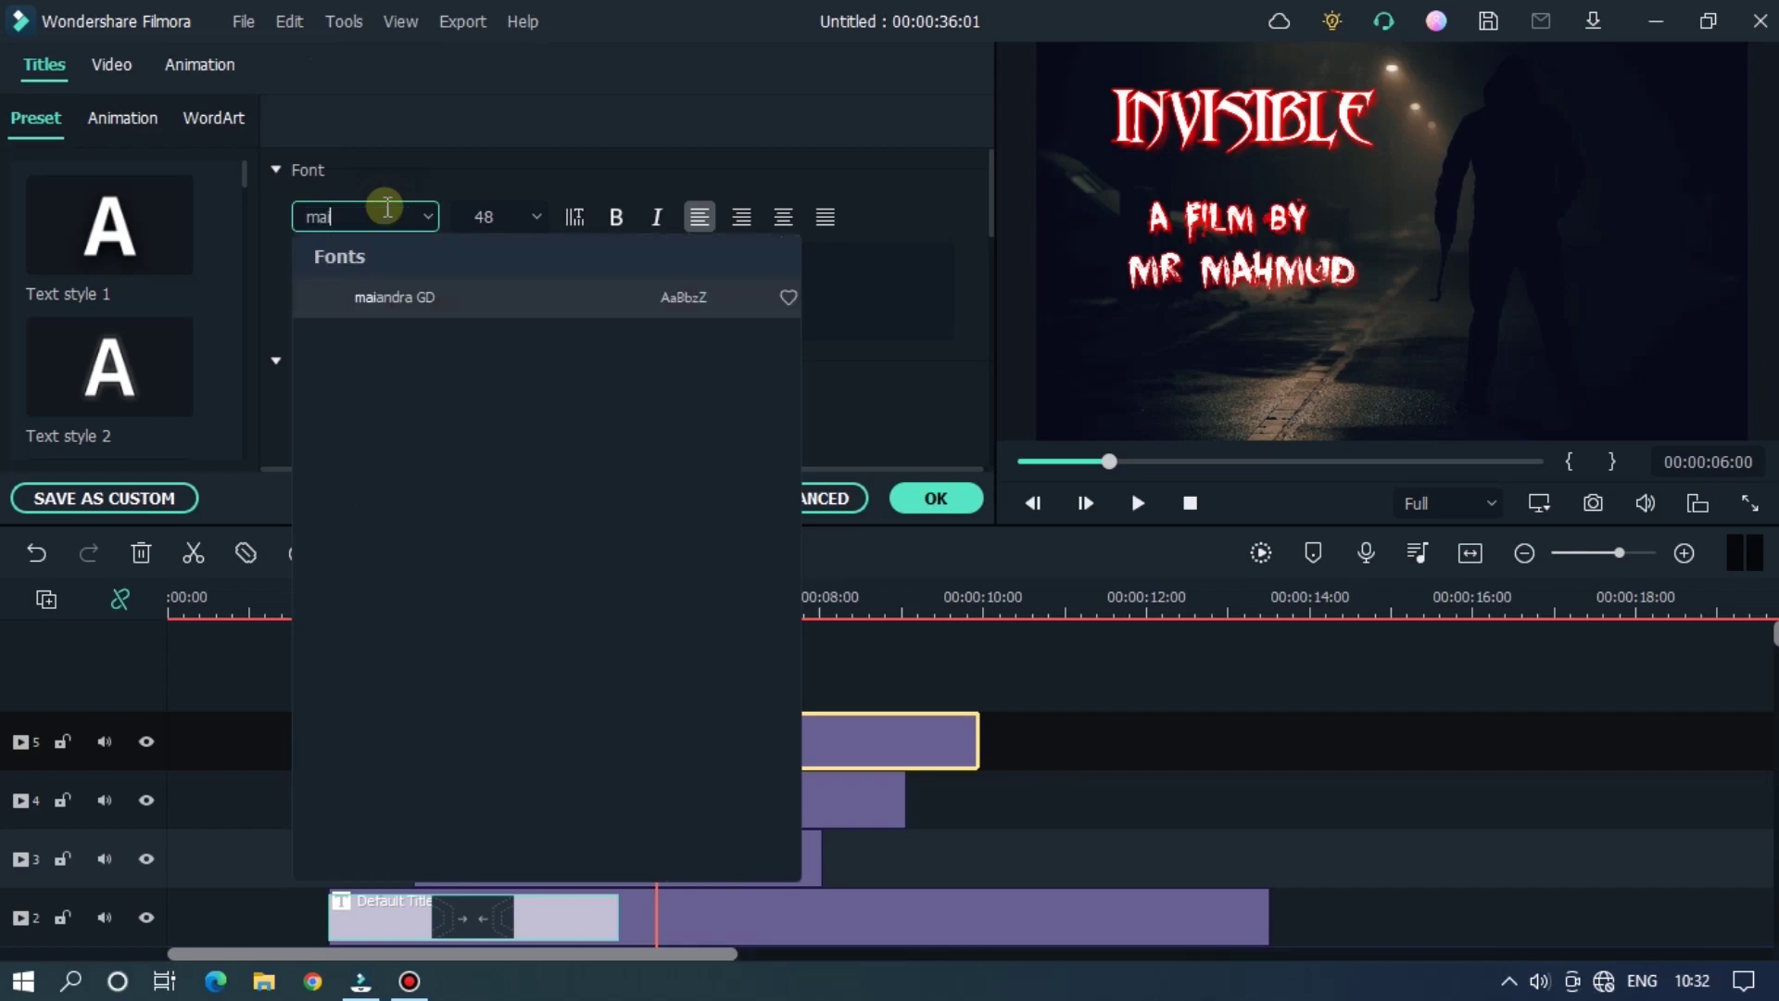
pyautogui.click(407, 286)
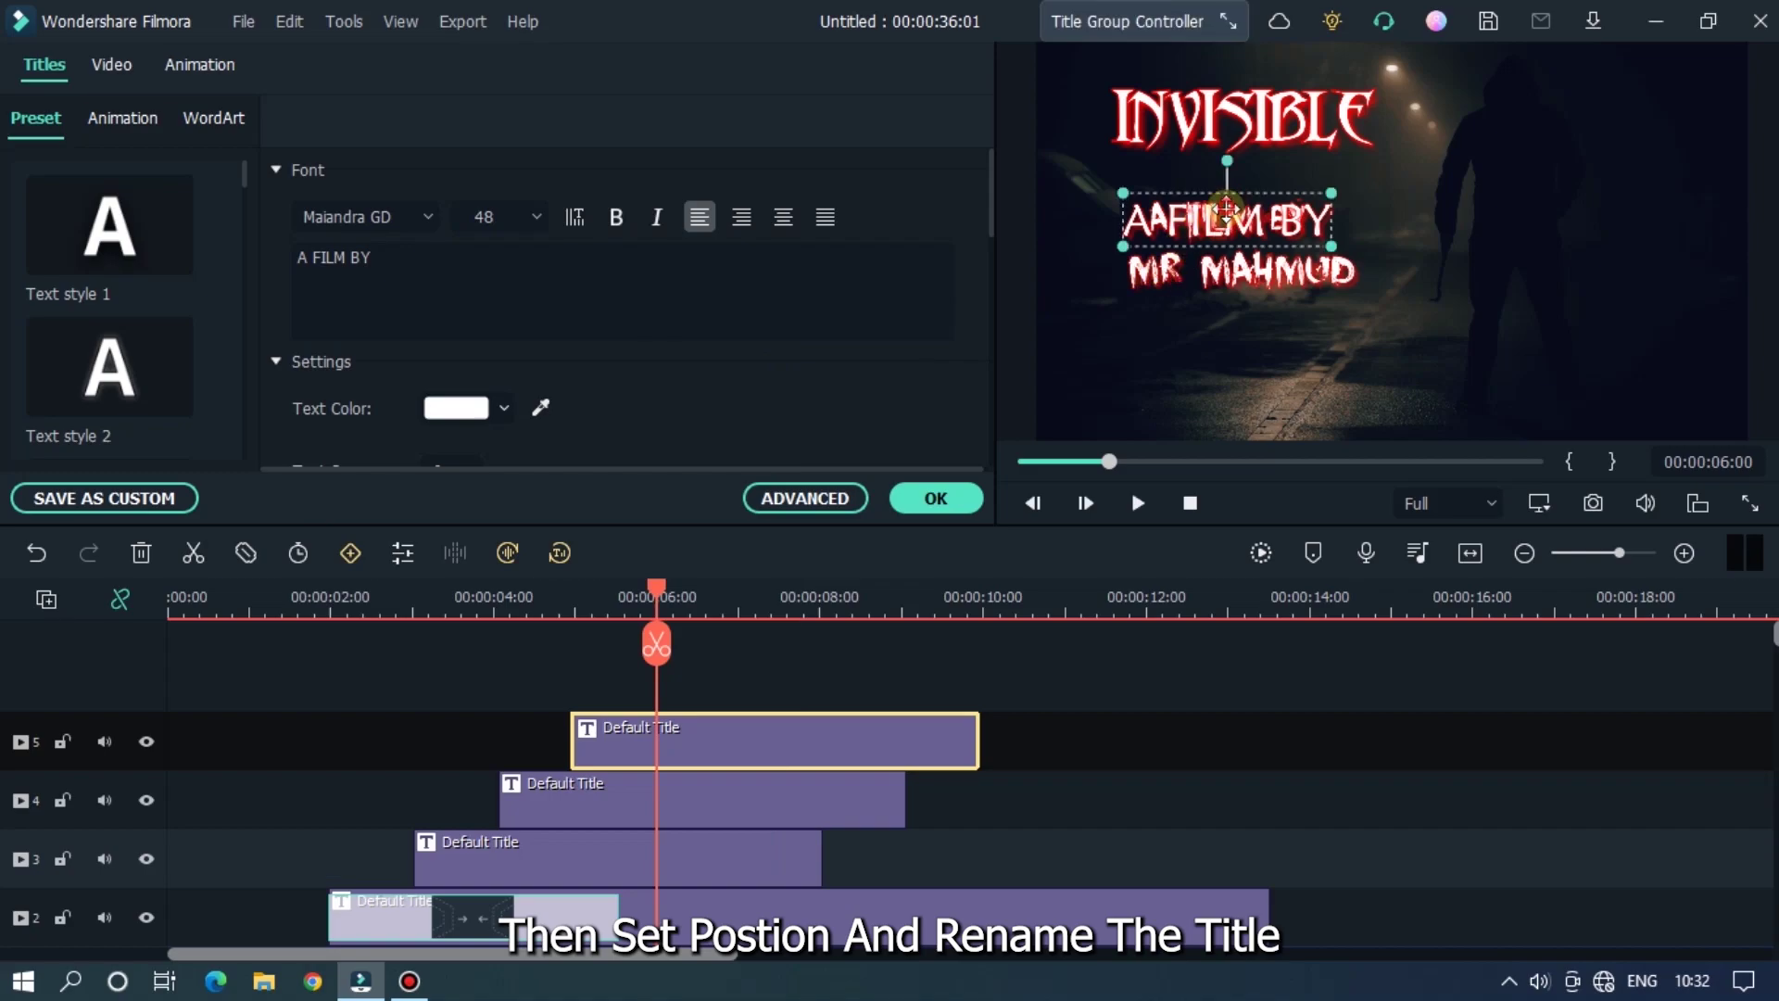
pyautogui.moveTo(1228, 215); pyautogui.dragTo(1226, 349)
pyautogui.doubleClick(1226, 348)
pyautogui.write('COMIN')
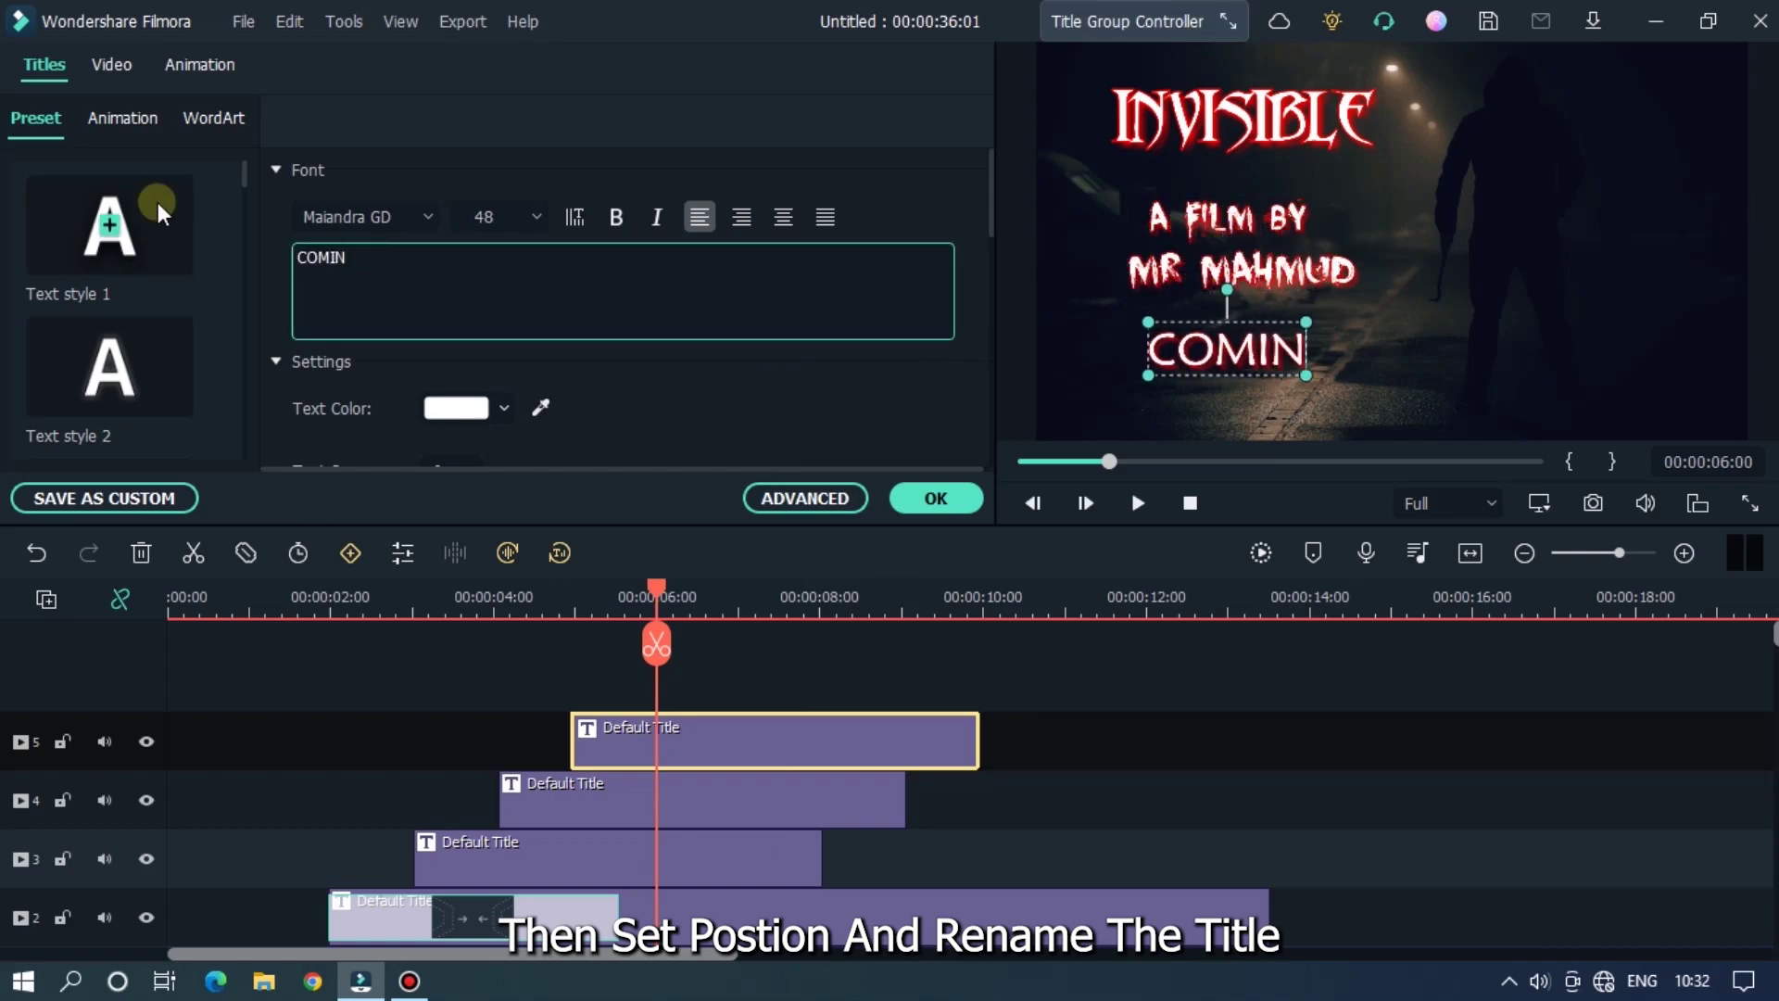
pyautogui.write('G SOON...')
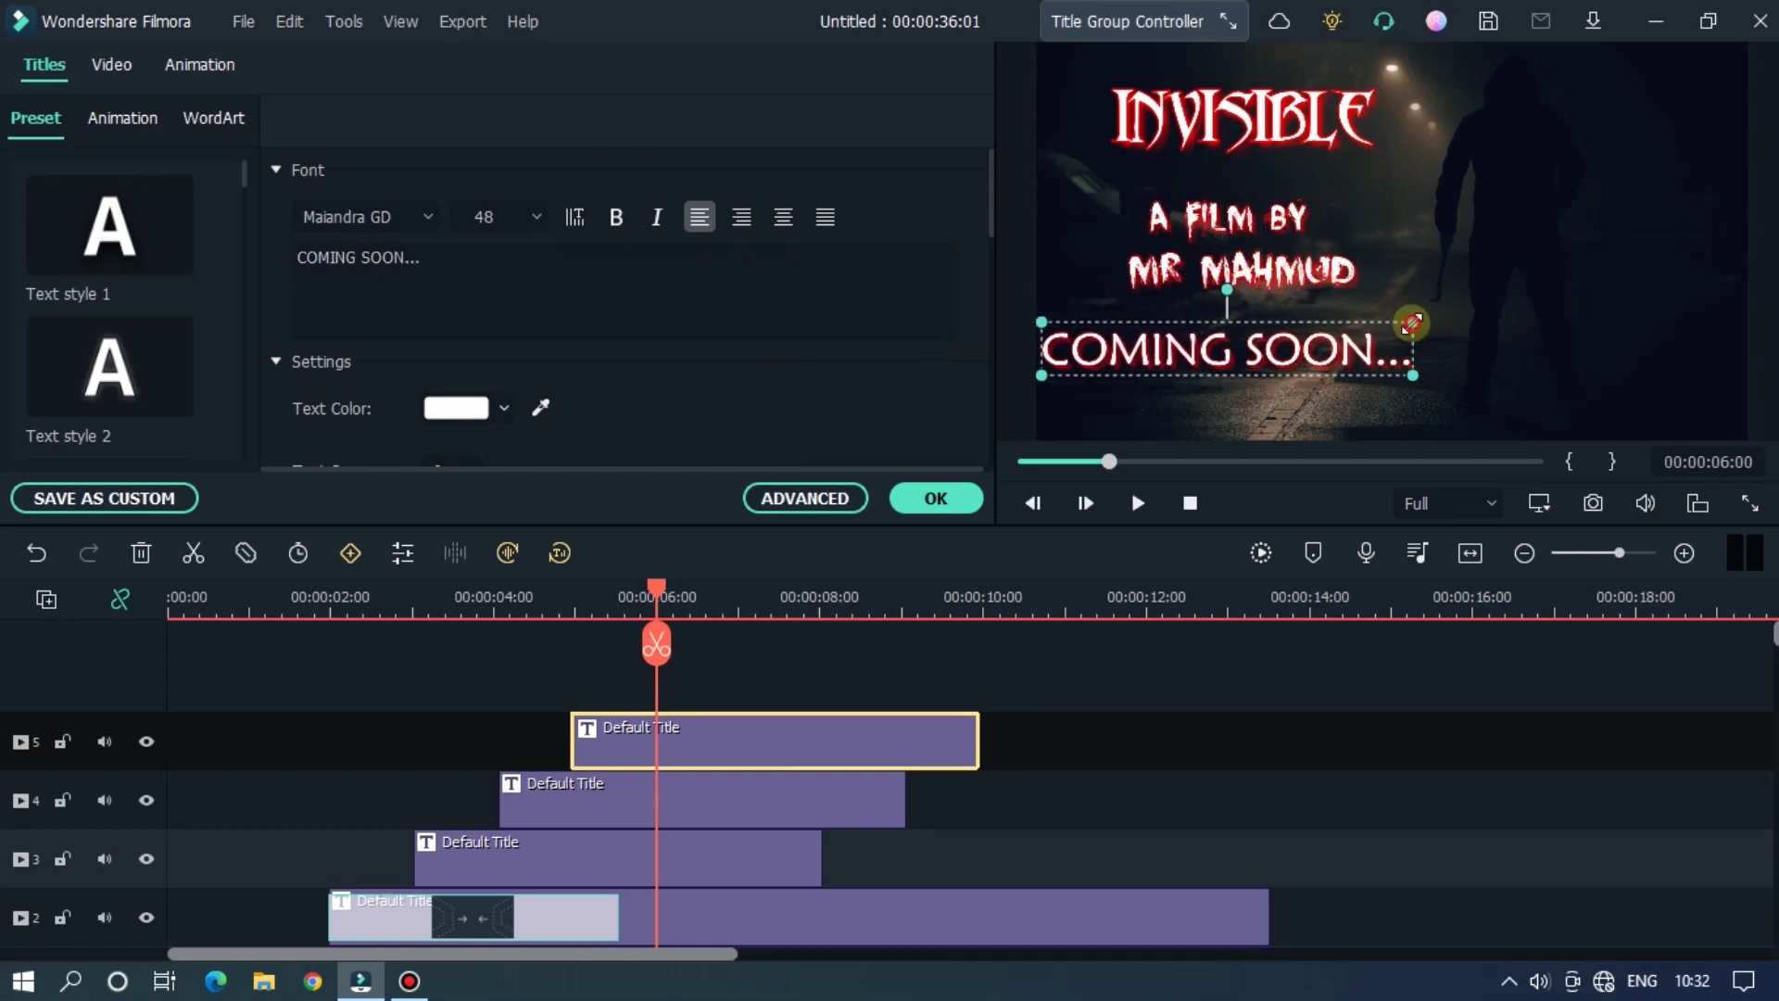
pyautogui.moveTo(1412, 322); pyautogui.dragTo(1369, 339)
pyautogui.moveTo(1200, 360); pyautogui.dragTo(1277, 360)
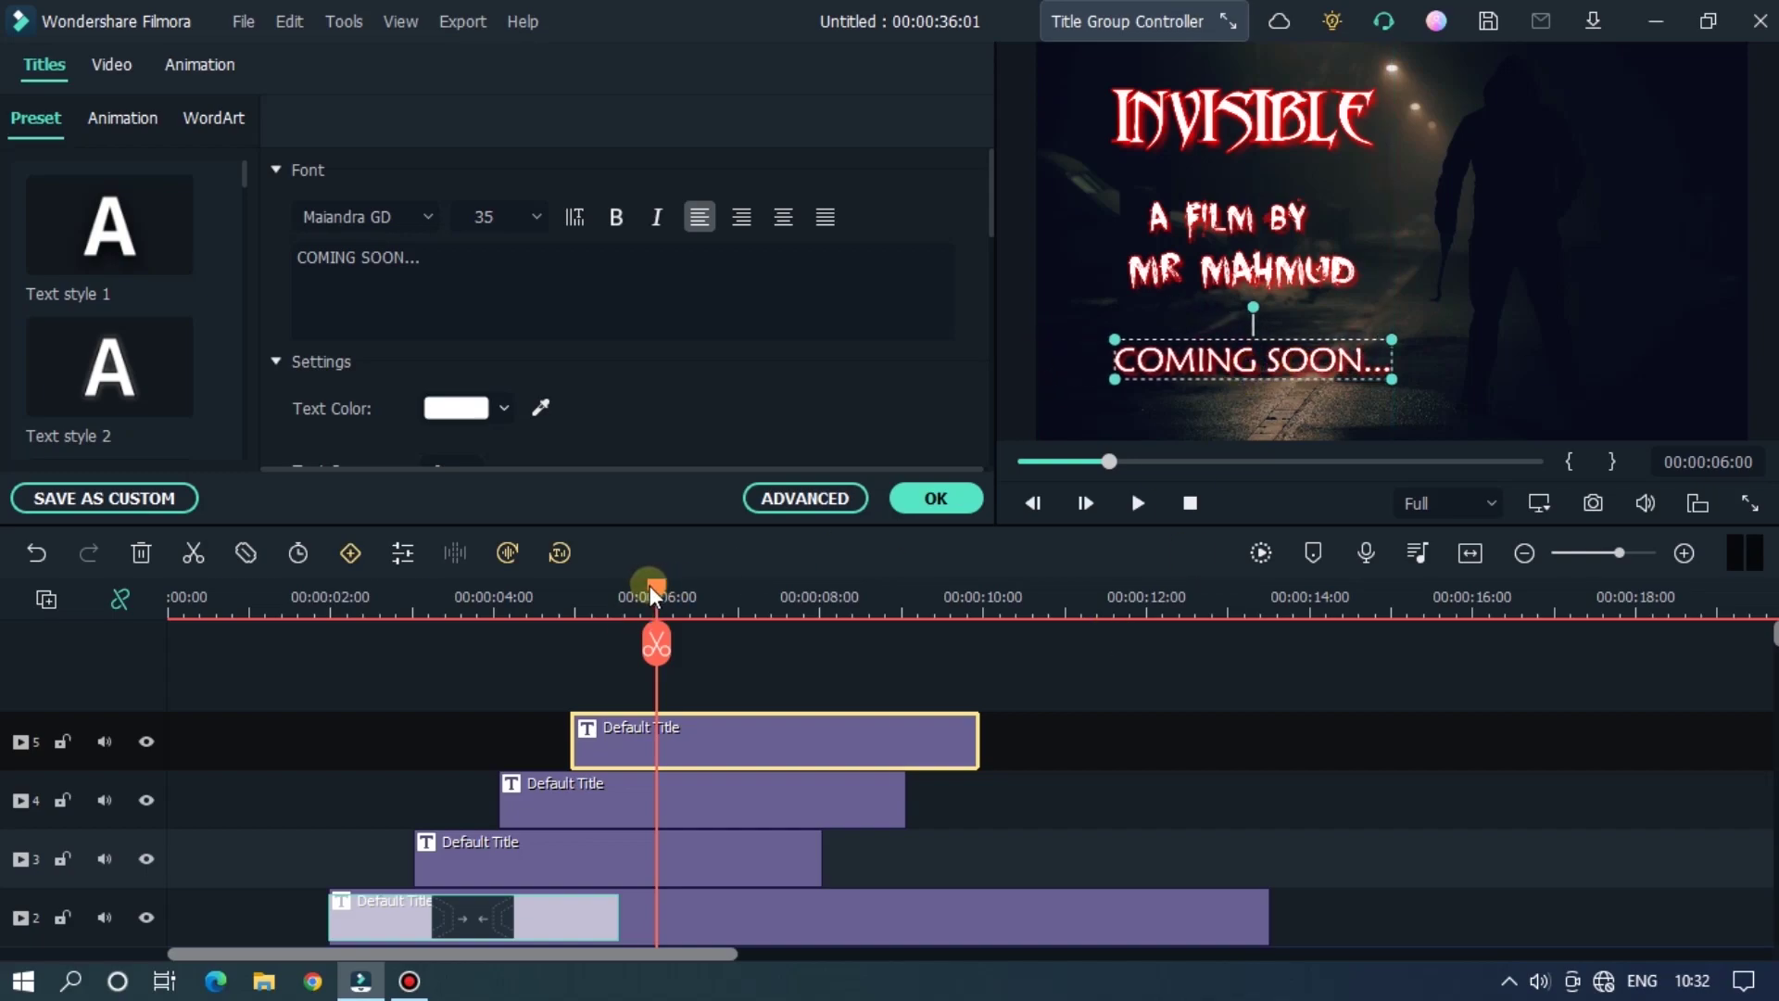
pyautogui.moveTo(649, 585); pyautogui.dragTo(465, 597)
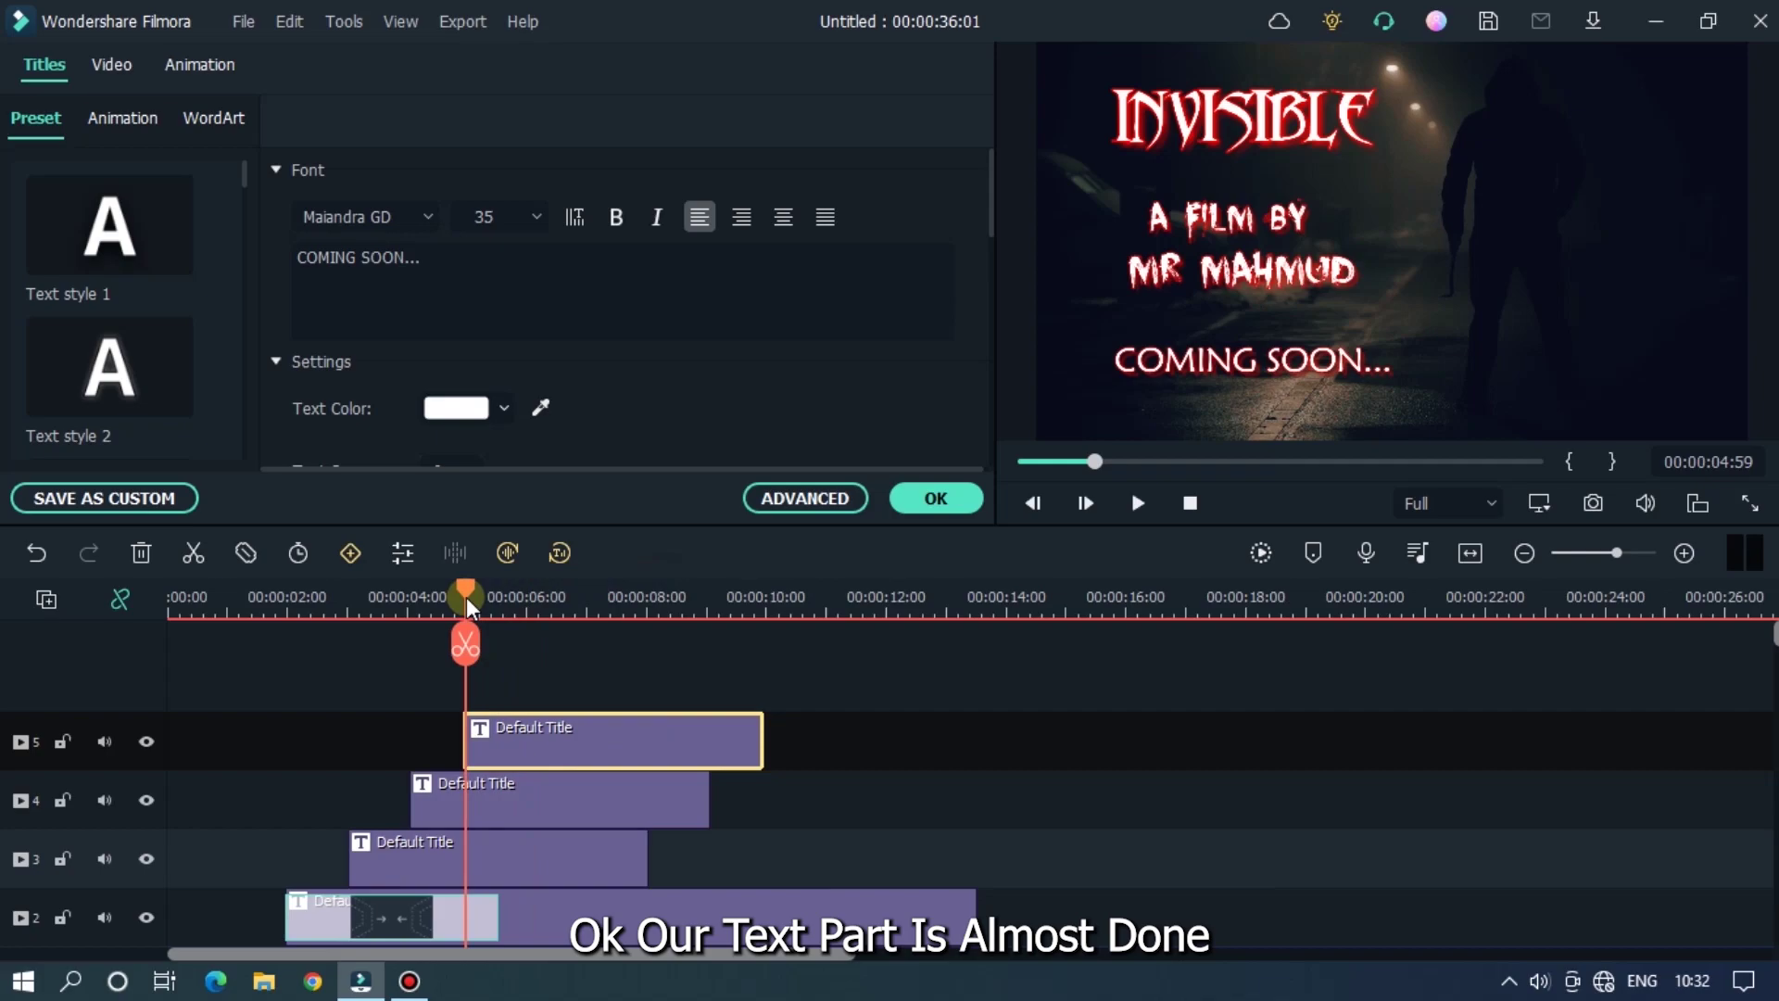
# Step: Add Evaporate 2 to the starts of the titles on tracks 3, 4 and 5, then preview
pyautogui.scroll(-2, 524, 815)
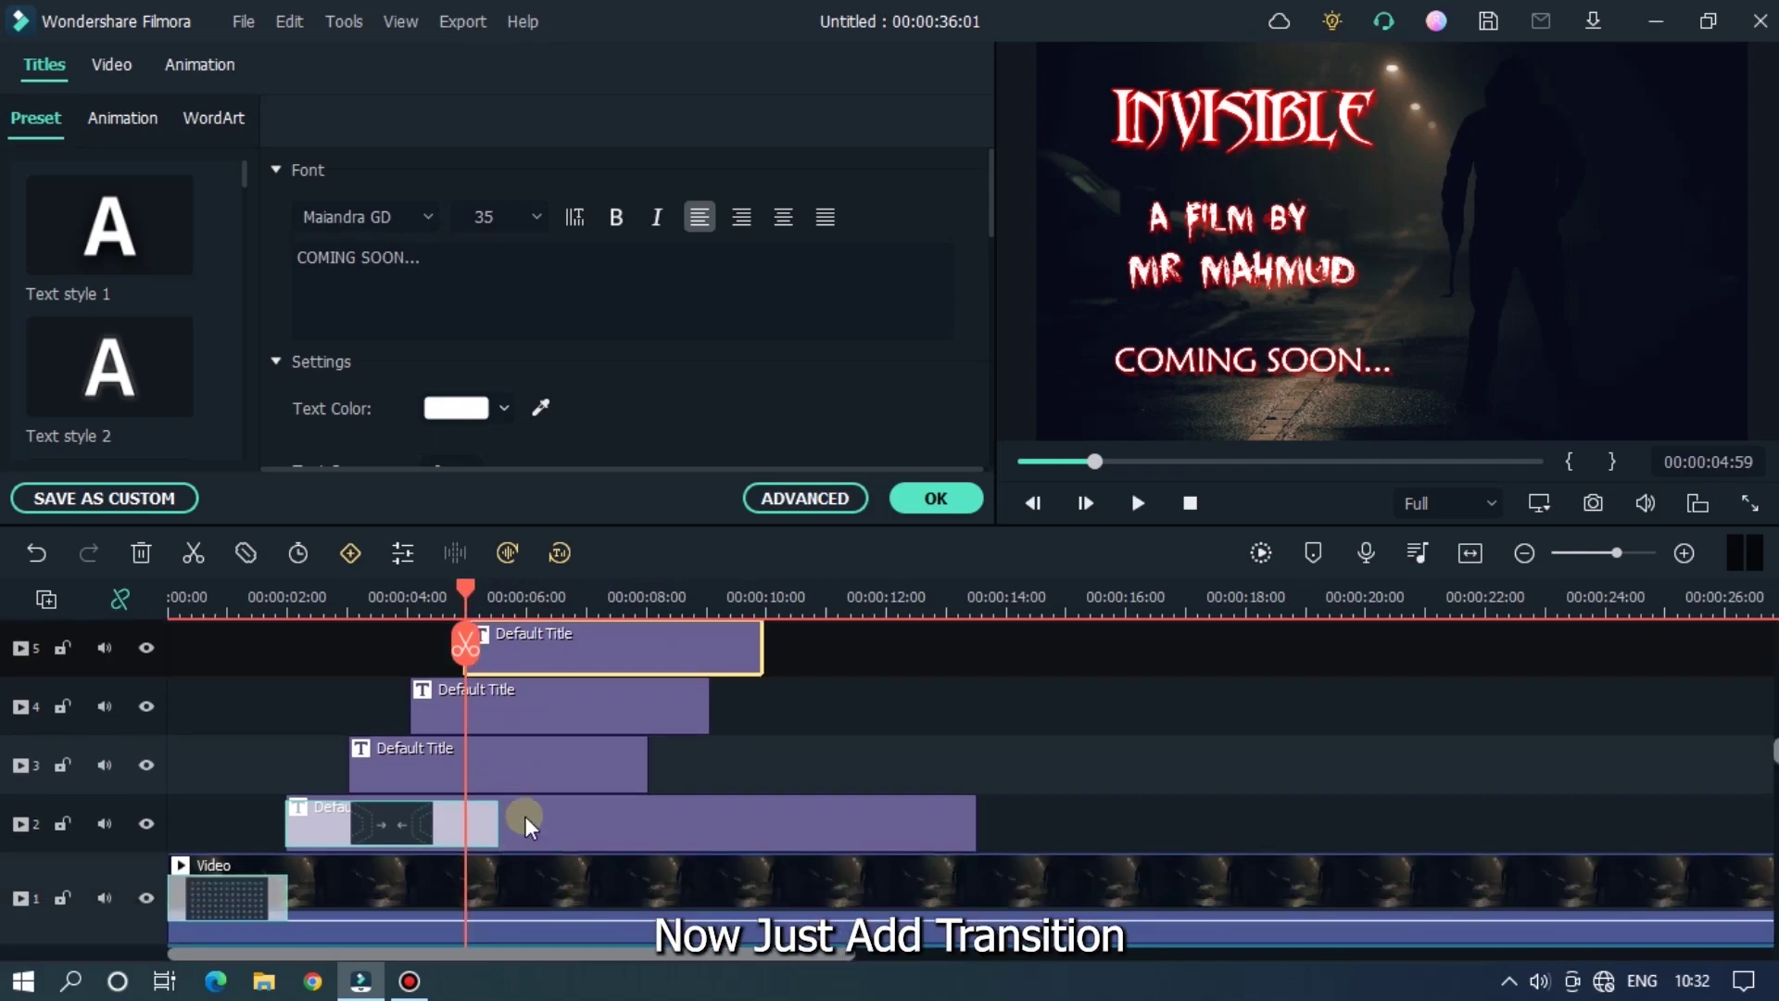
pyautogui.click(932, 500)
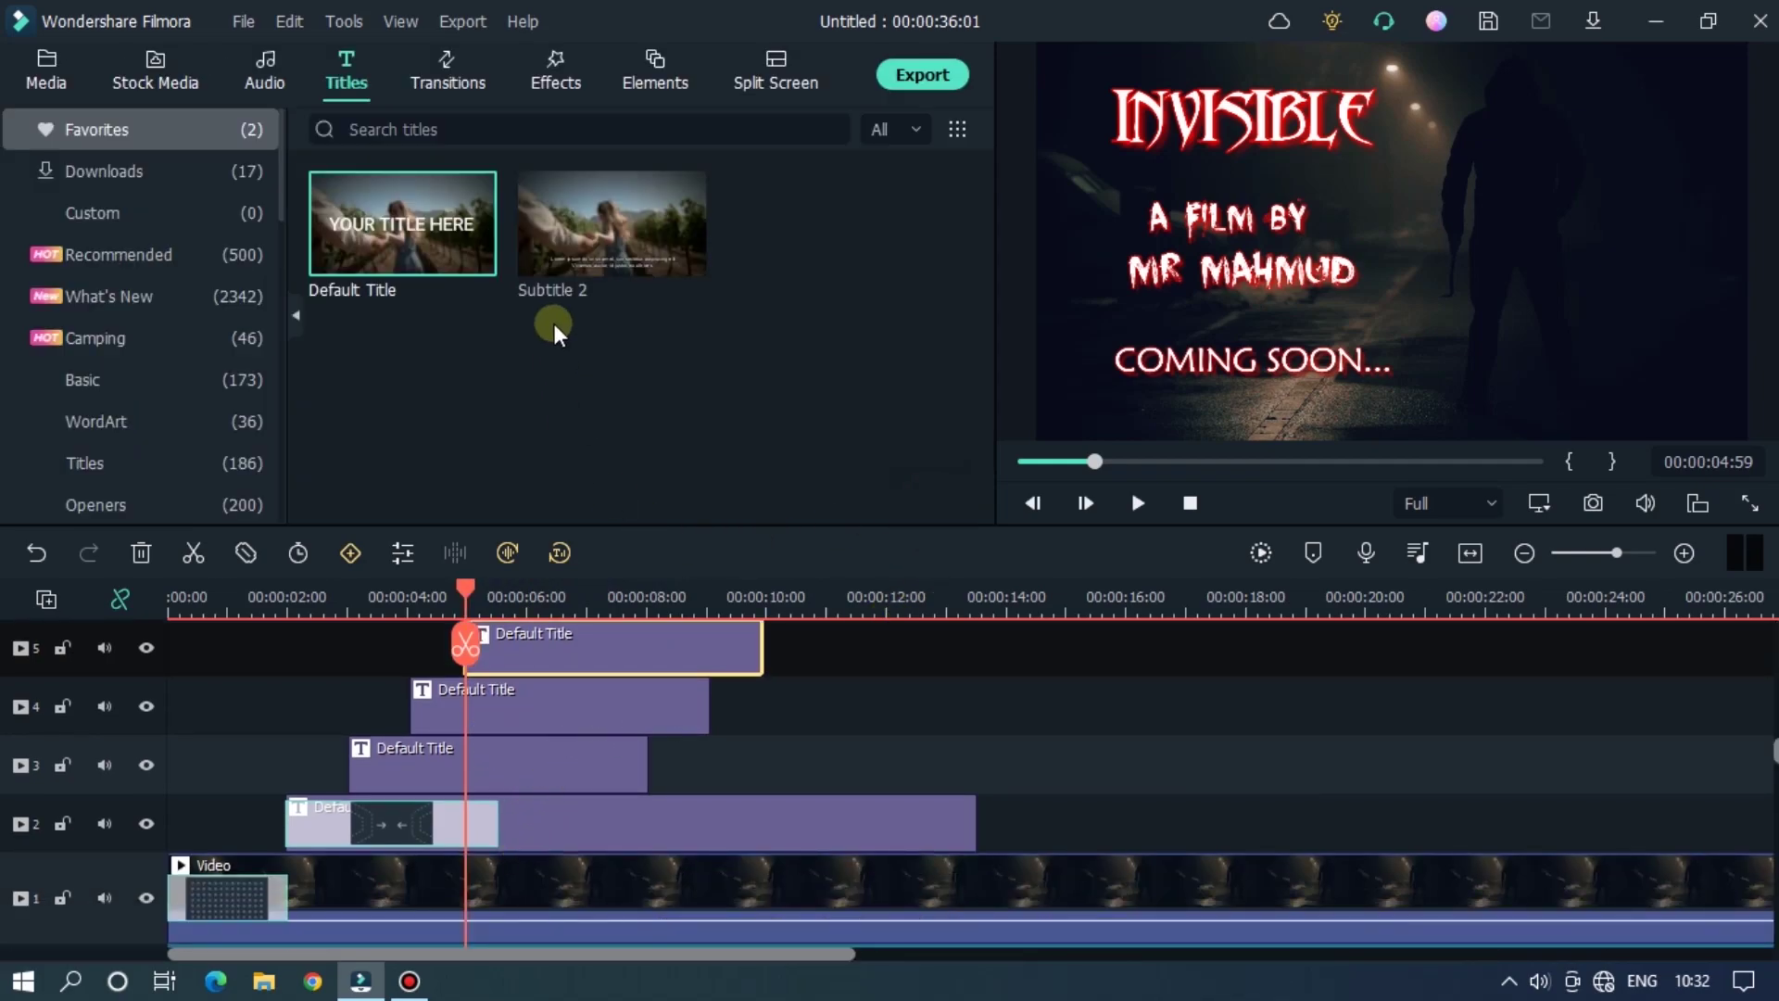
pyautogui.click(481, 83)
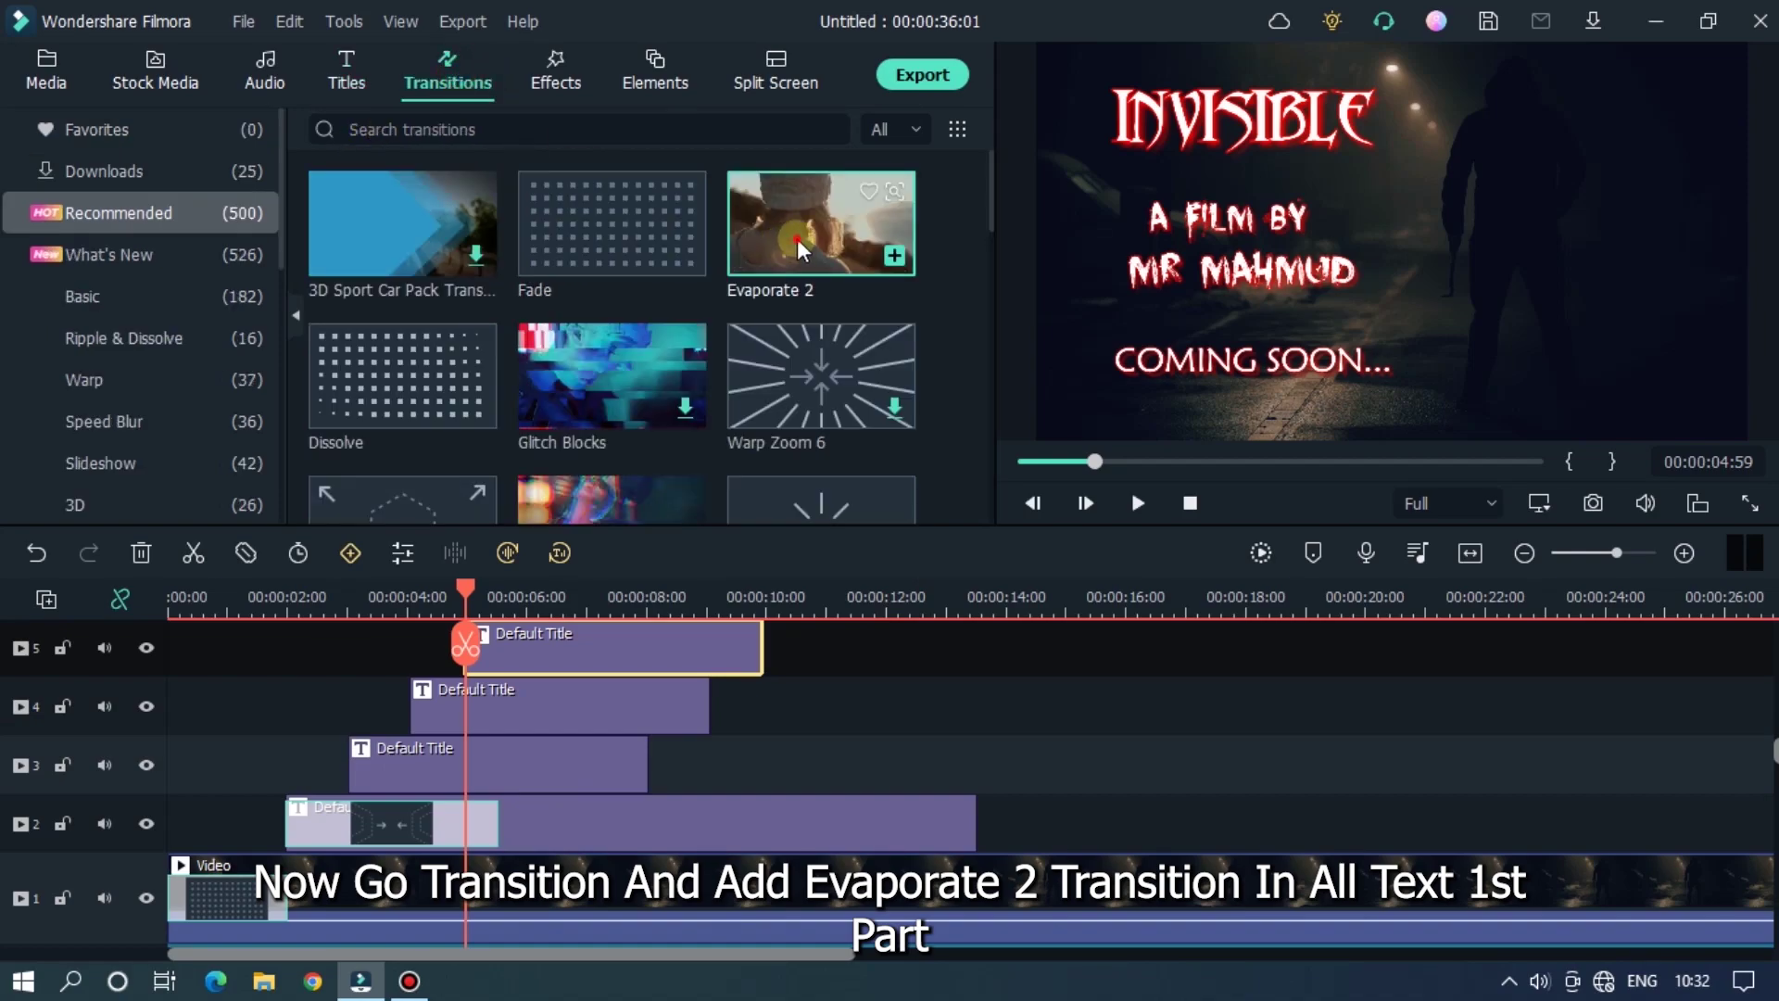
pyautogui.moveTo(821, 222); pyautogui.dragTo(408, 787)
pyautogui.moveTo(821, 223); pyautogui.dragTo(436, 718)
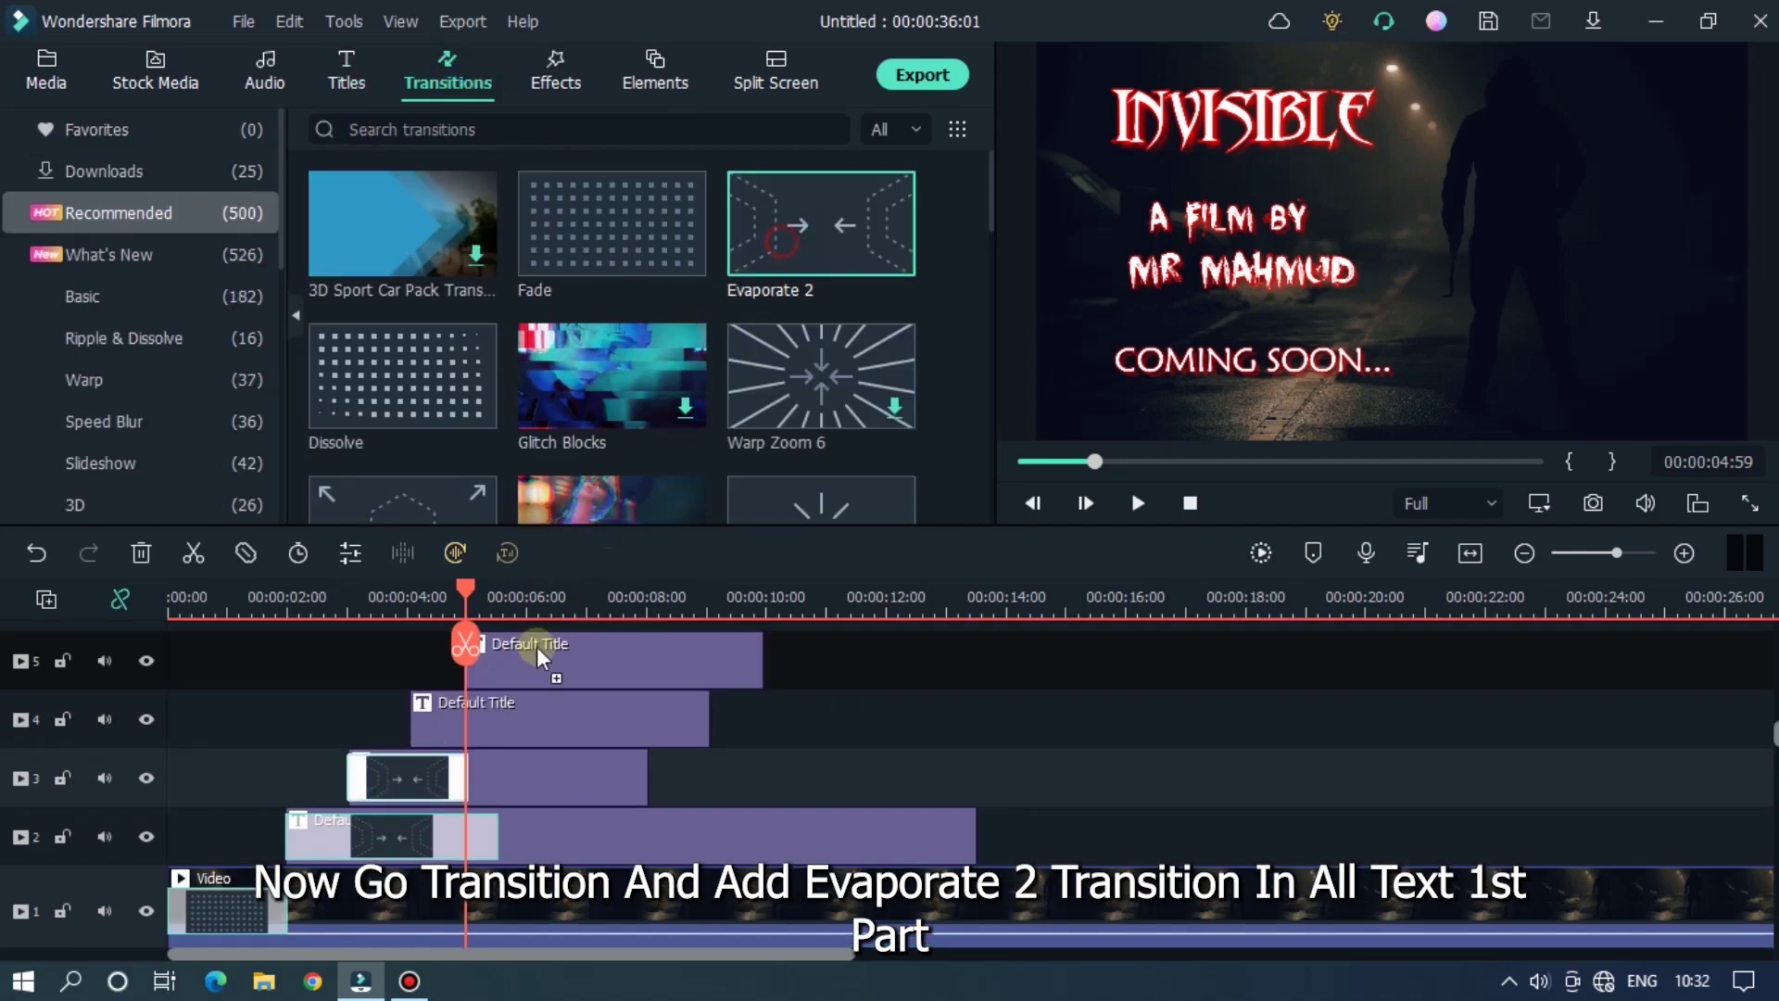
pyautogui.moveTo(841, 248); pyautogui.dragTo(480, 704)
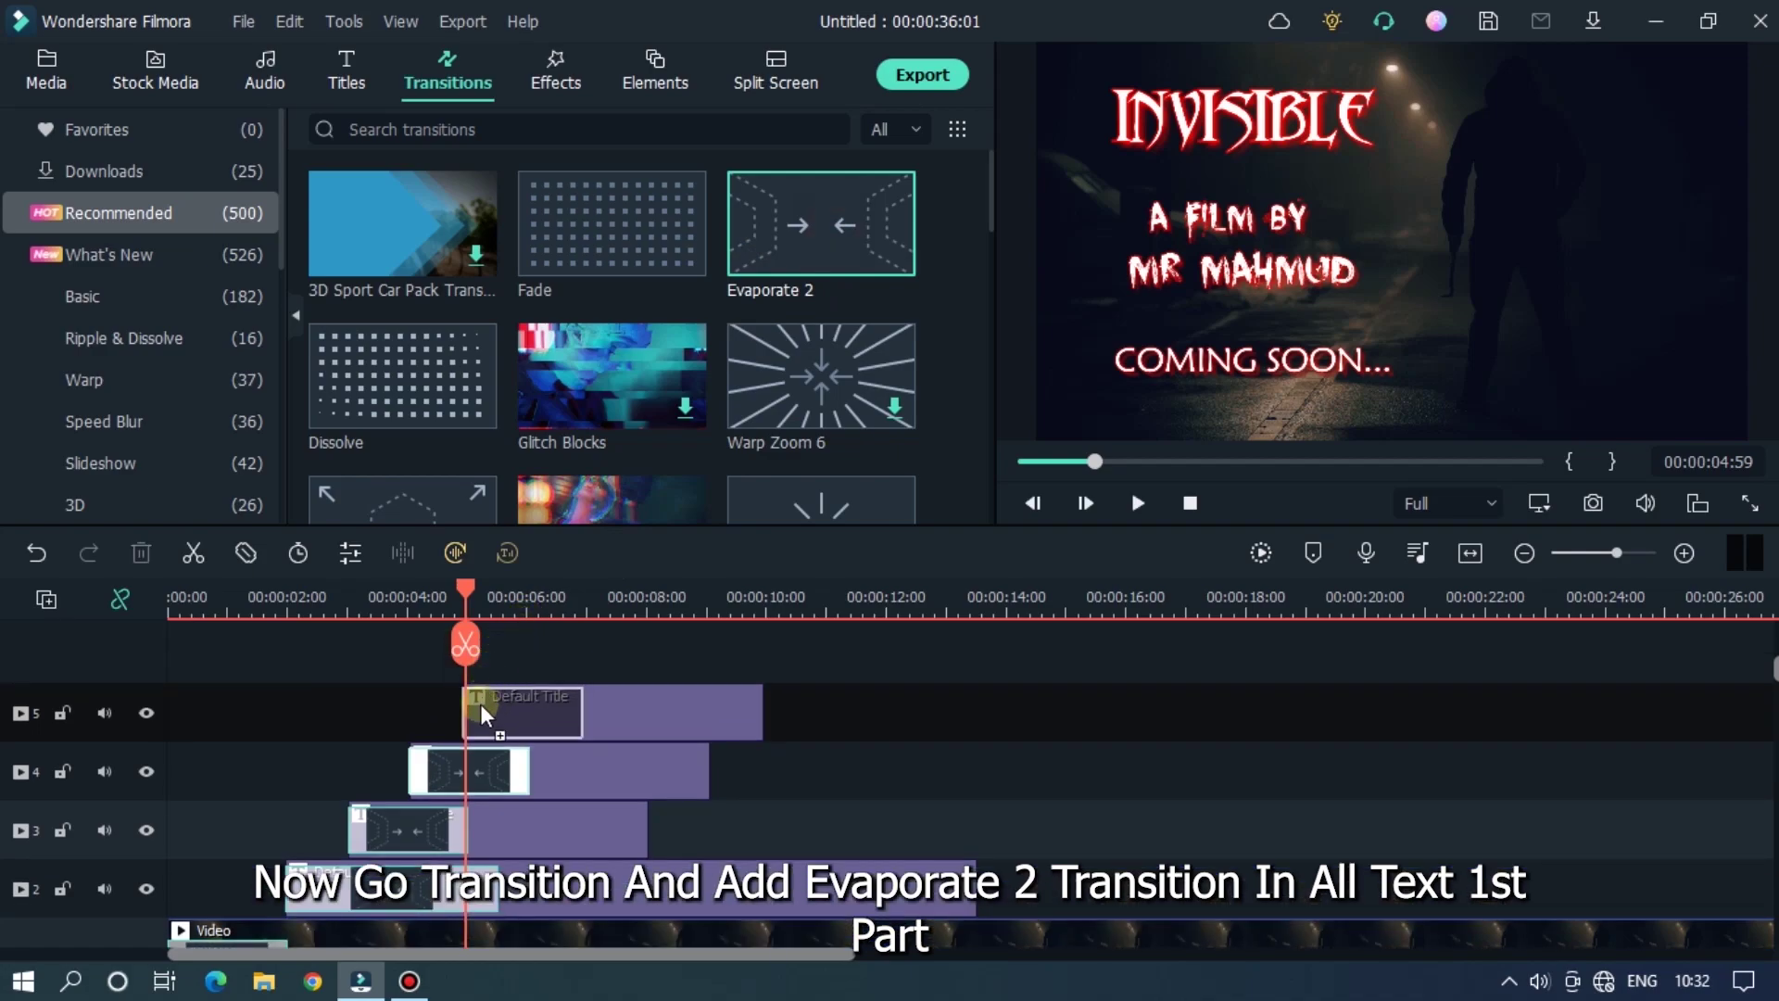
pyautogui.moveTo(465, 600); pyautogui.dragTo(280, 604)
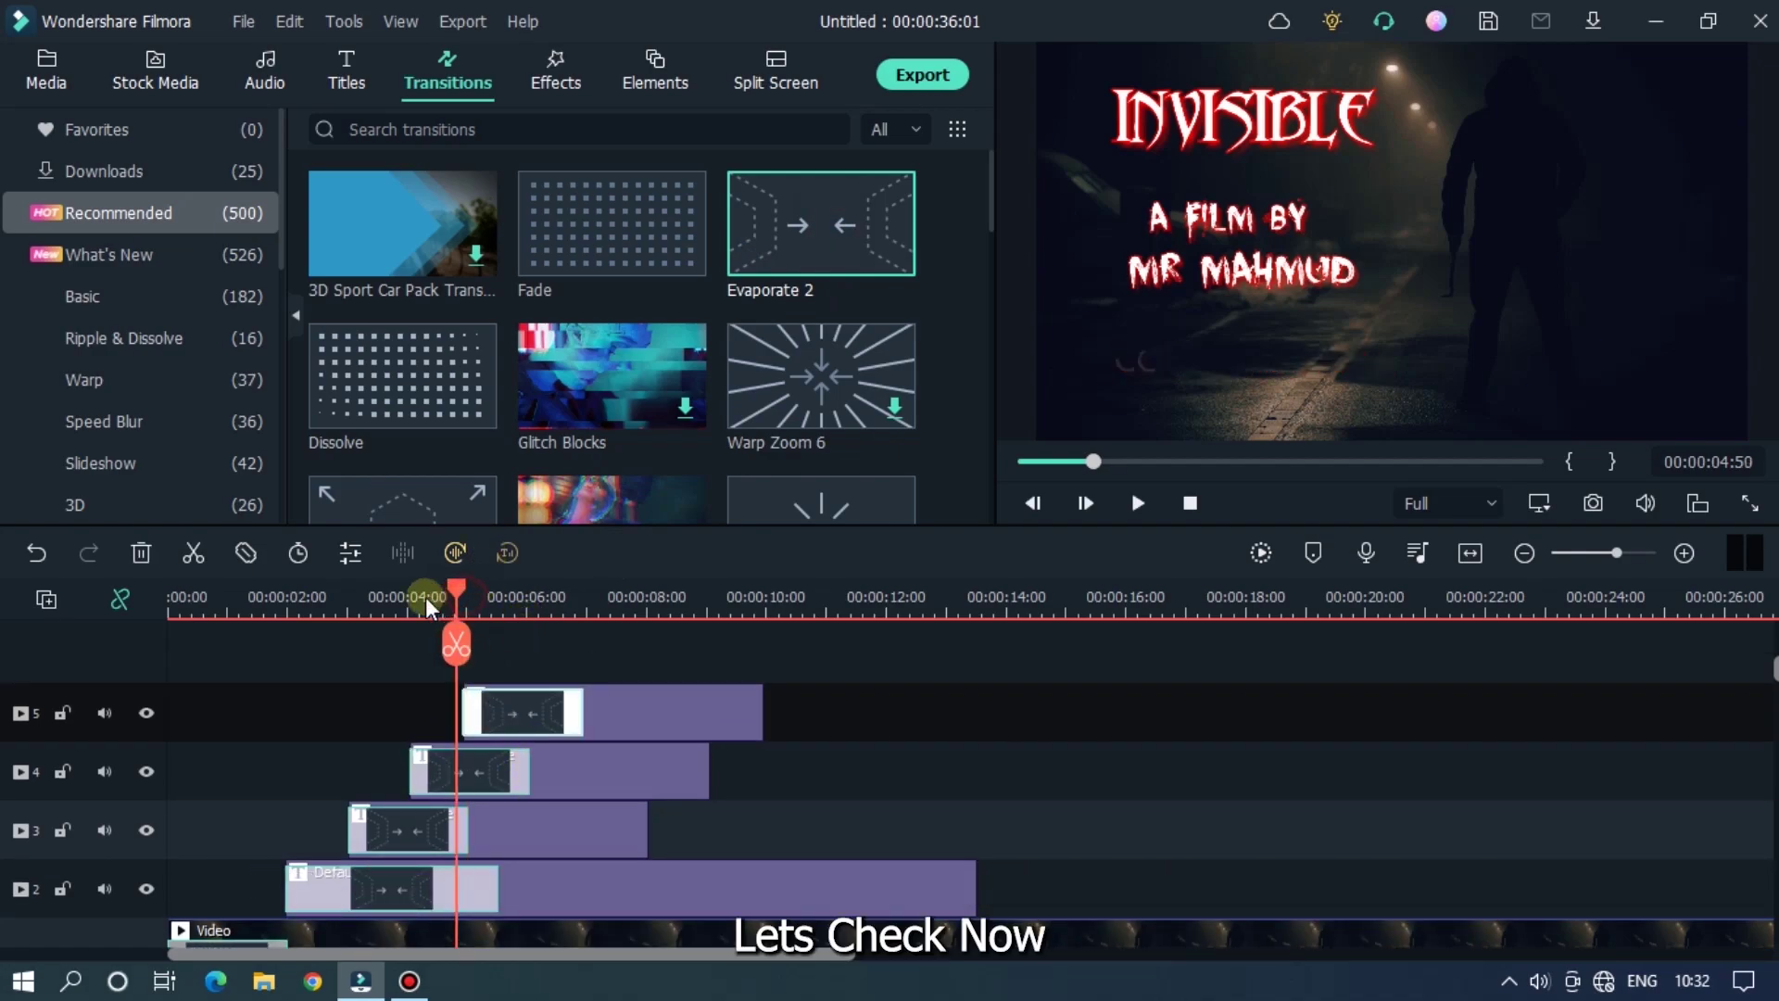
pyautogui.press('space')
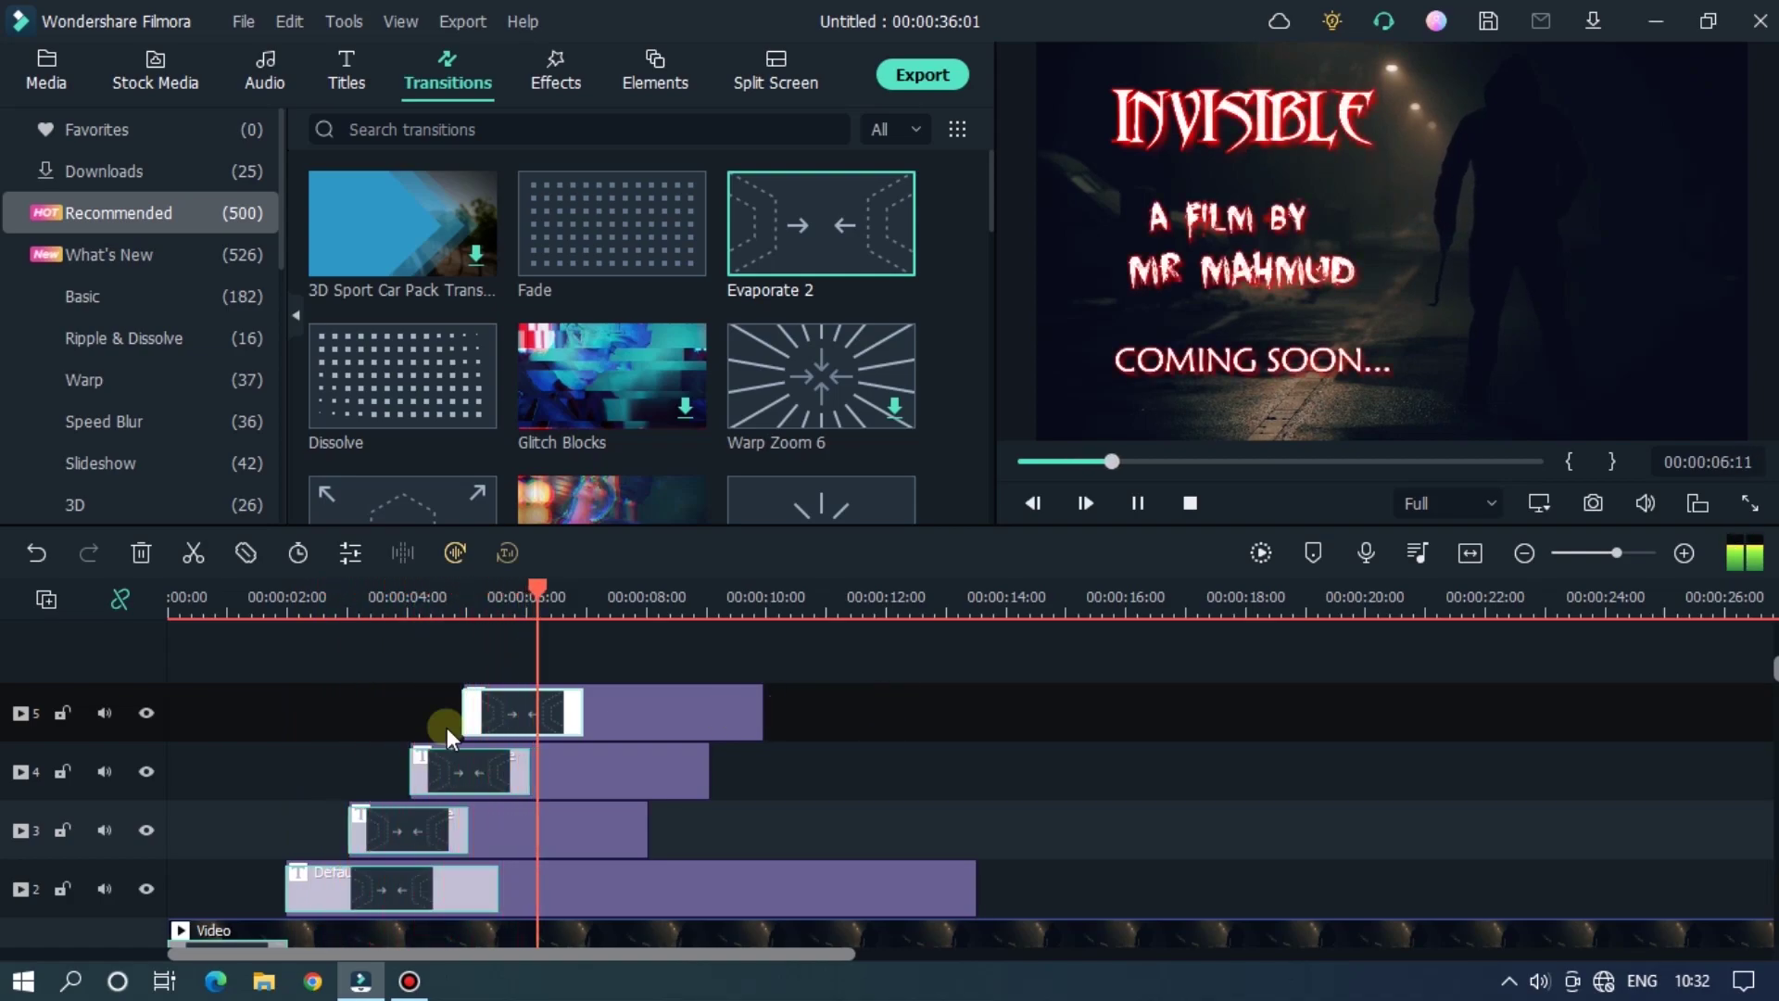
pyautogui.press('space')
# Step: Lengthen the three opening transitions and extend the track 4 and 5 titles to a common end
pyautogui.moveTo(574, 714); pyautogui.dragTo(630, 711)
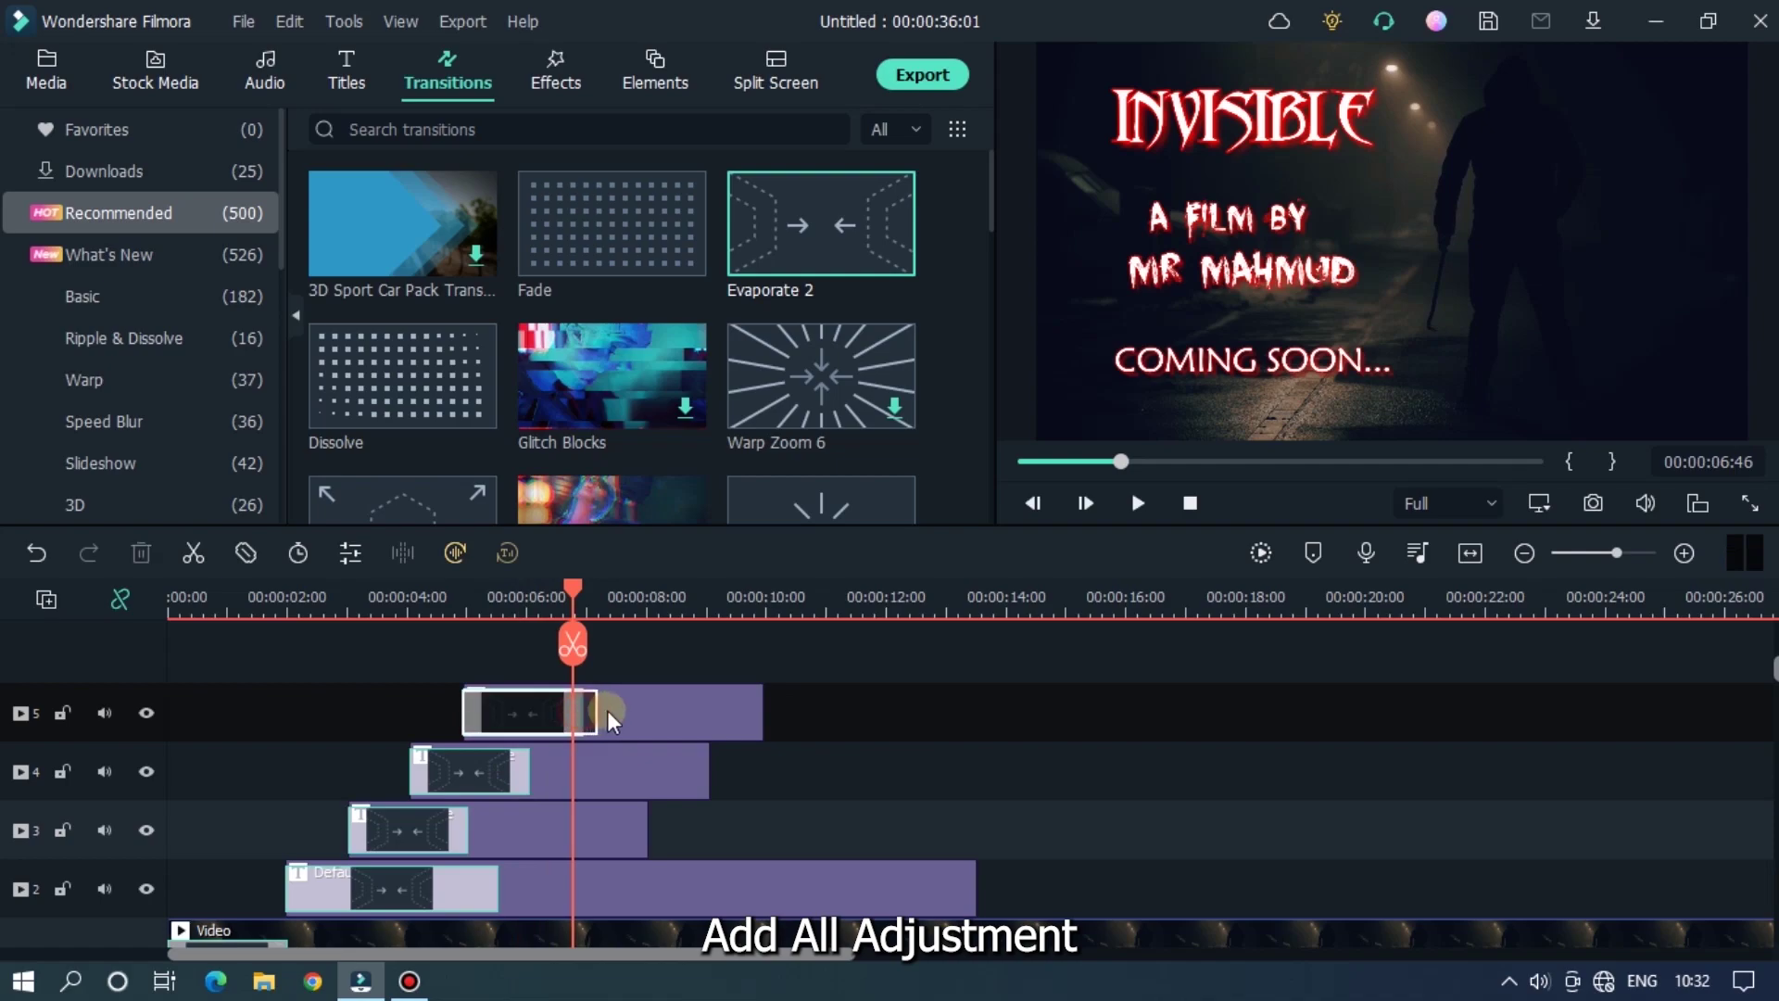
pyautogui.moveTo(518, 772); pyautogui.dragTo(579, 771)
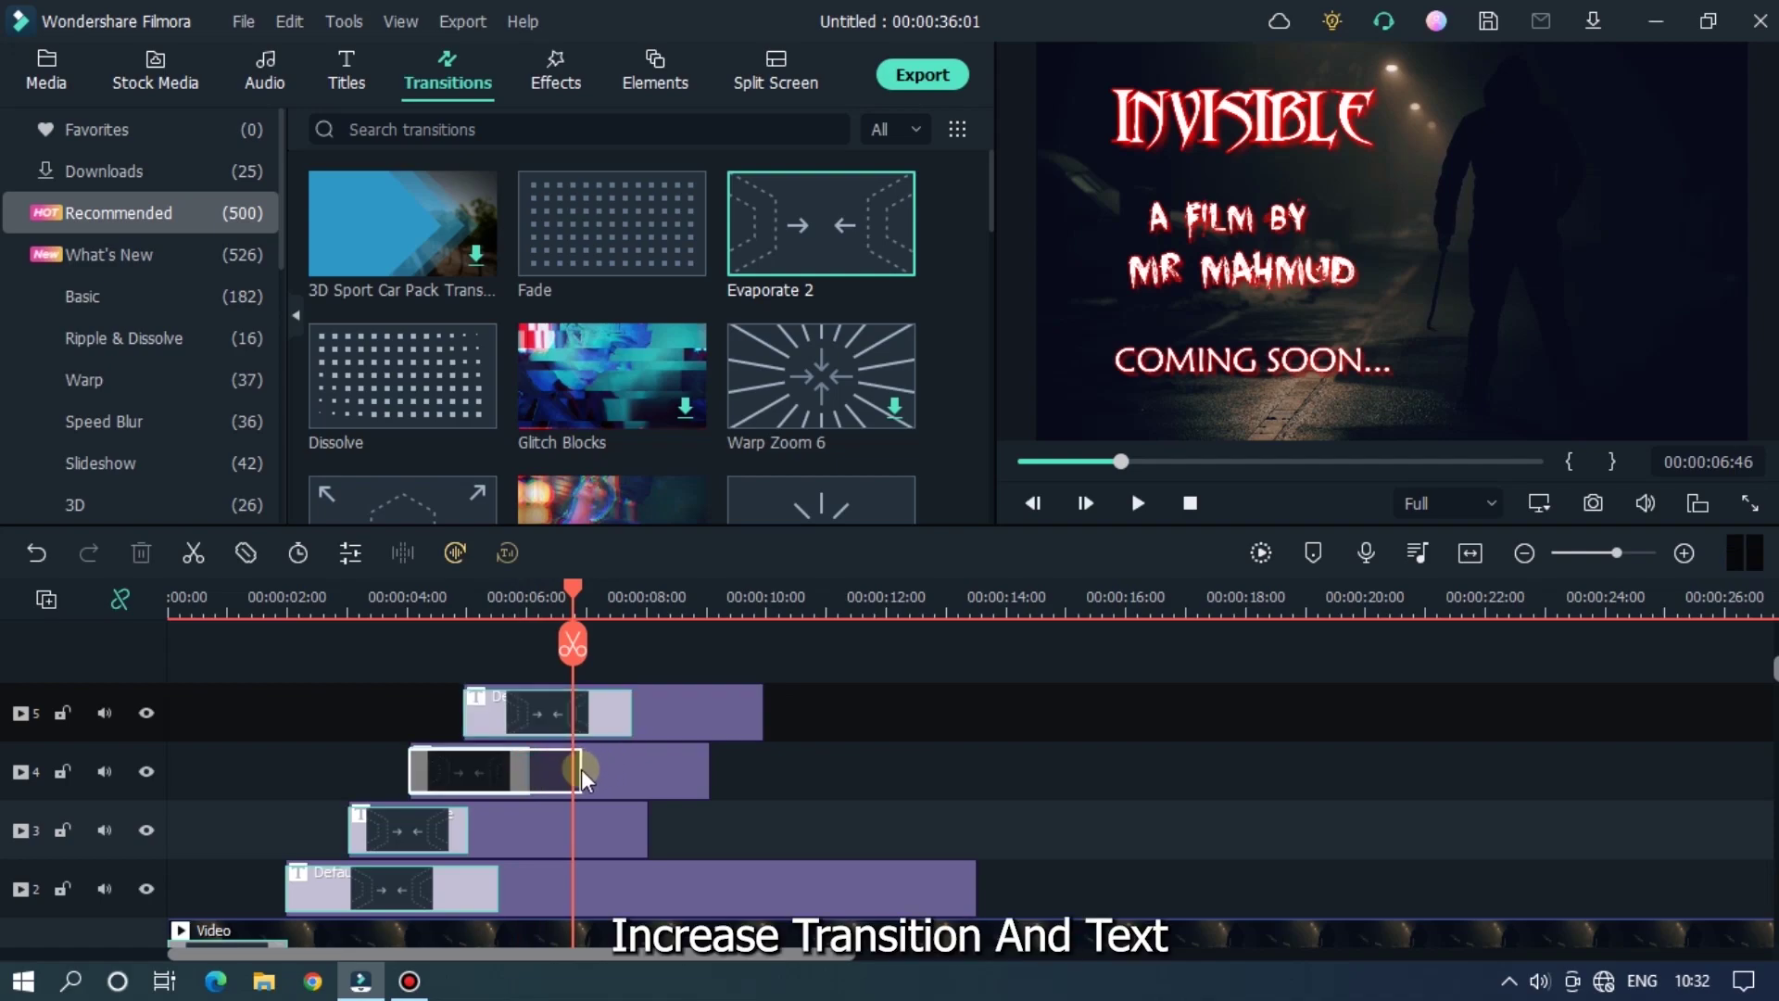
pyautogui.moveTo(464, 821); pyautogui.dragTo(974, 826)
pyautogui.moveTo(707, 764)
pyautogui.mouseDown()
pyautogui.moveTo(1005, 769)
pyautogui.moveTo(975, 769)
pyautogui.mouseUp()
pyautogui.moveTo(763, 712); pyautogui.dragTo(976, 712)
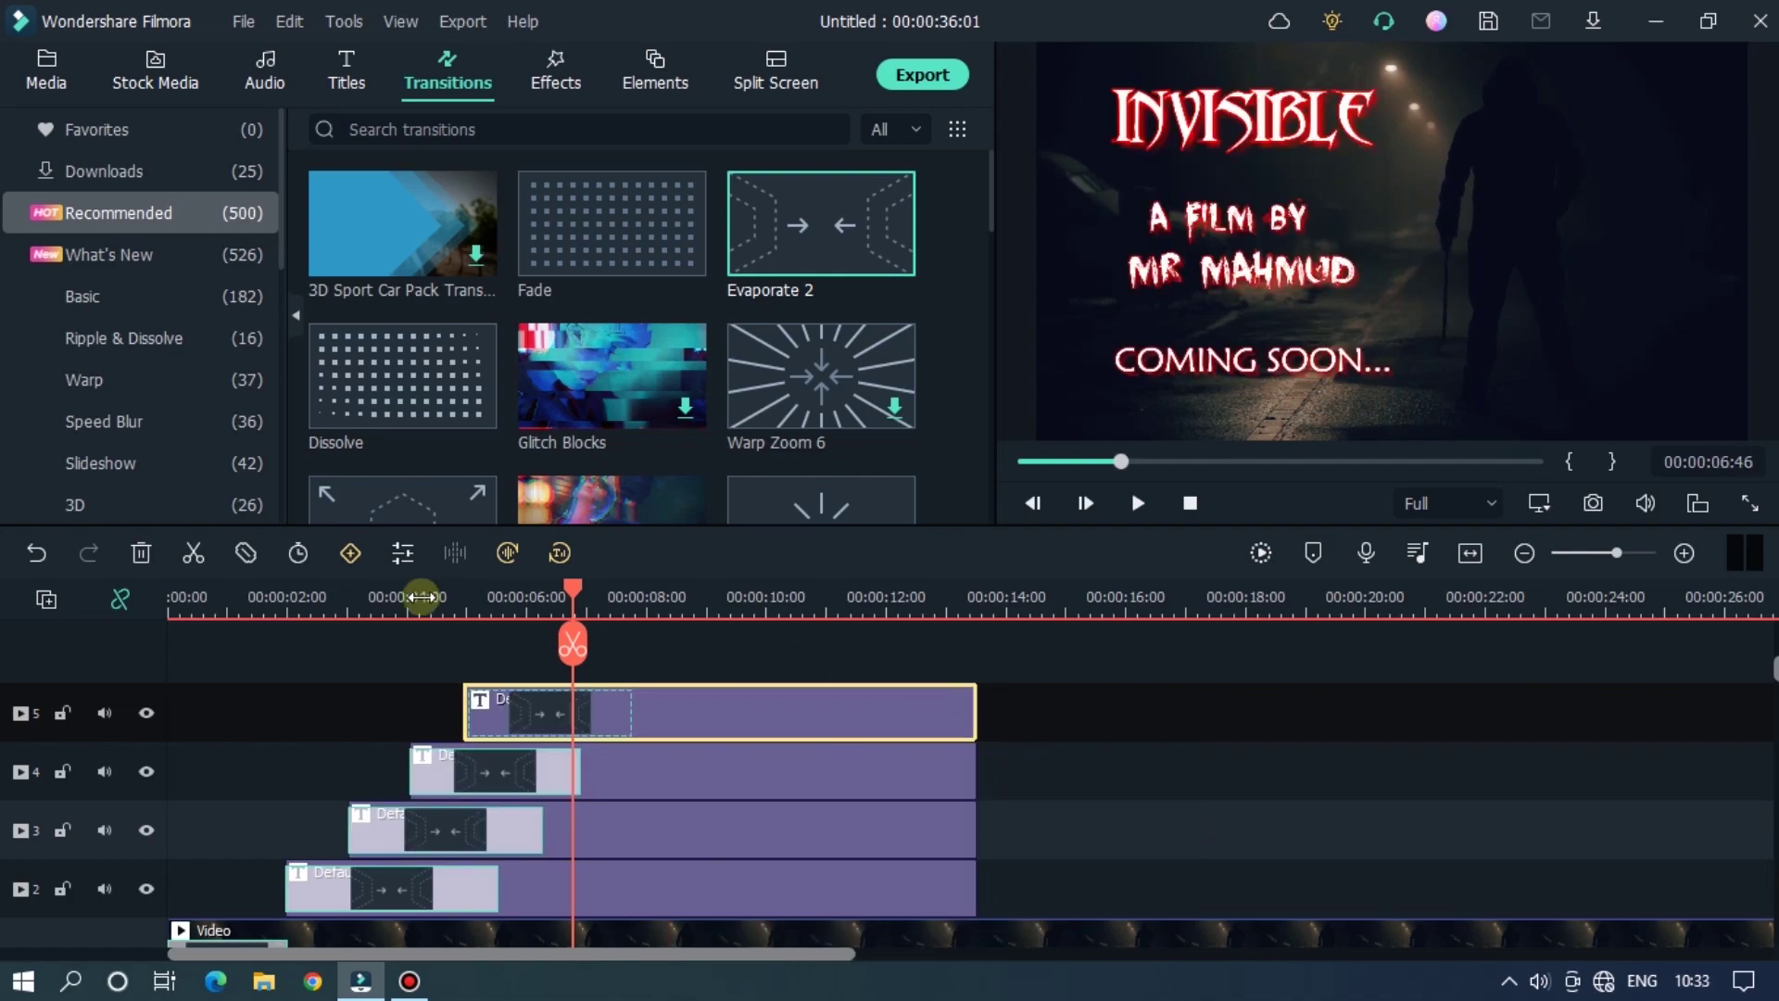
# Step: Play back the four-line title card through to about 13 seconds
pyautogui.click(255, 598)
pyautogui.press('space')
pyautogui.scroll(-3, 1171, 755)
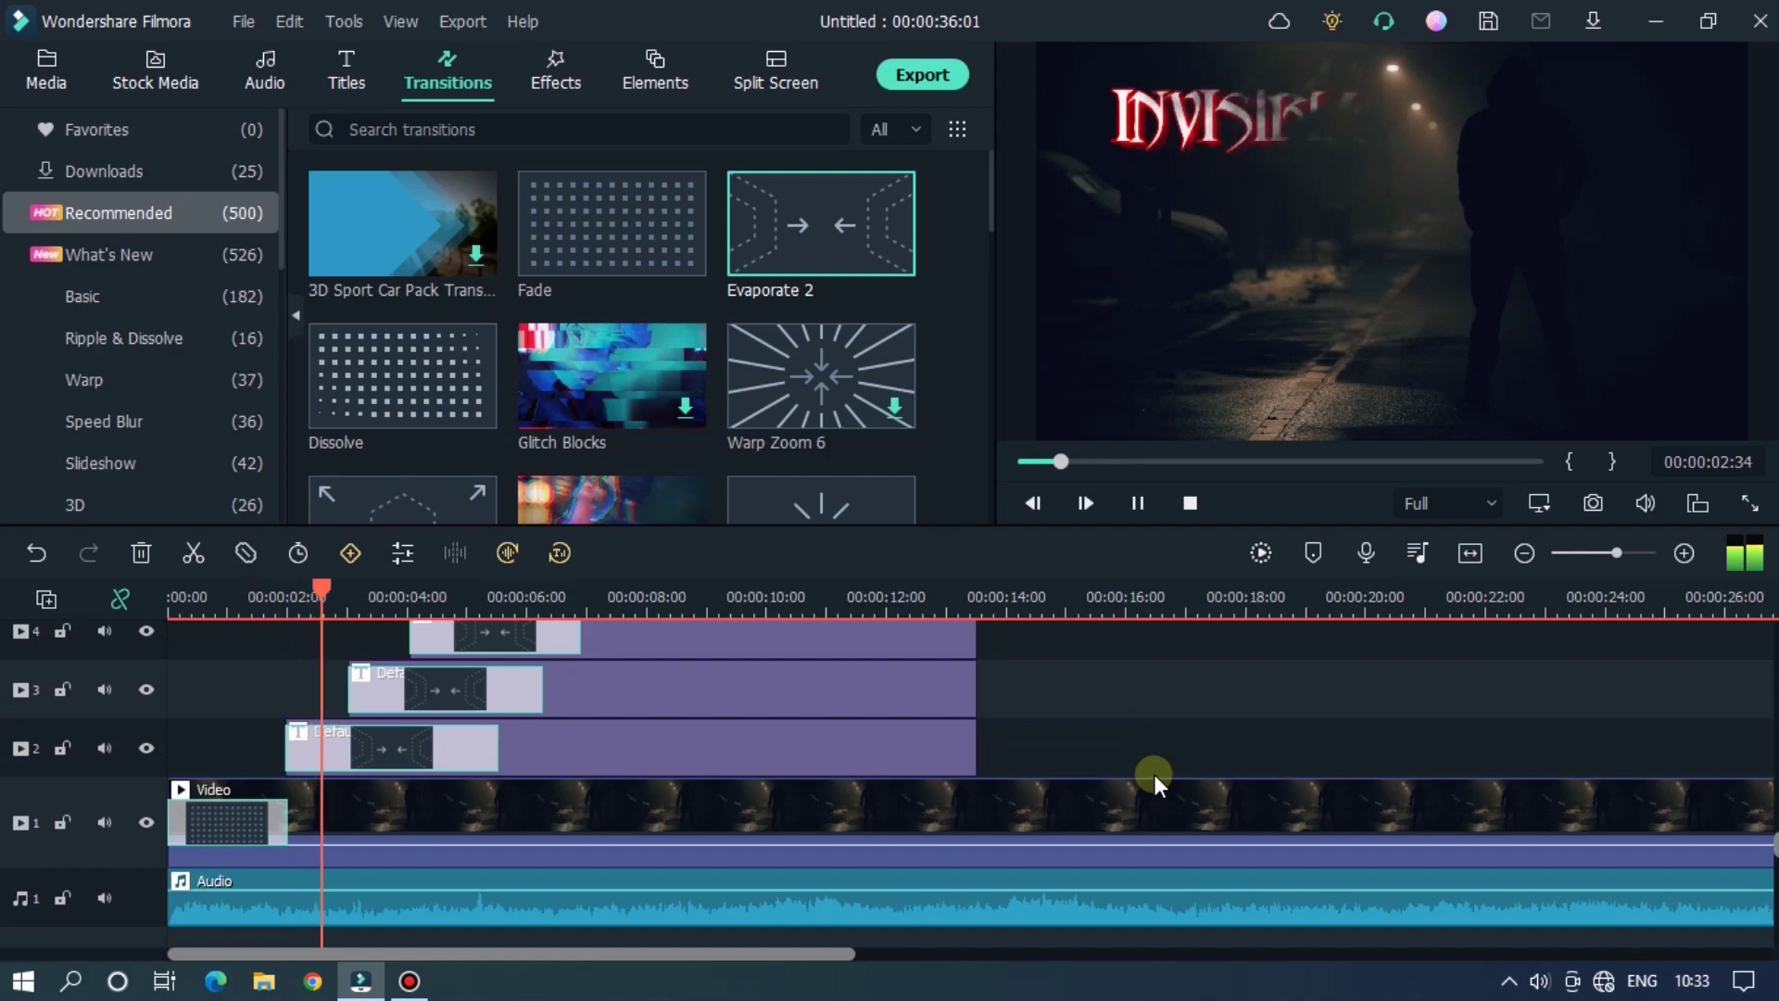
pyautogui.scroll(2, 1154, 774)
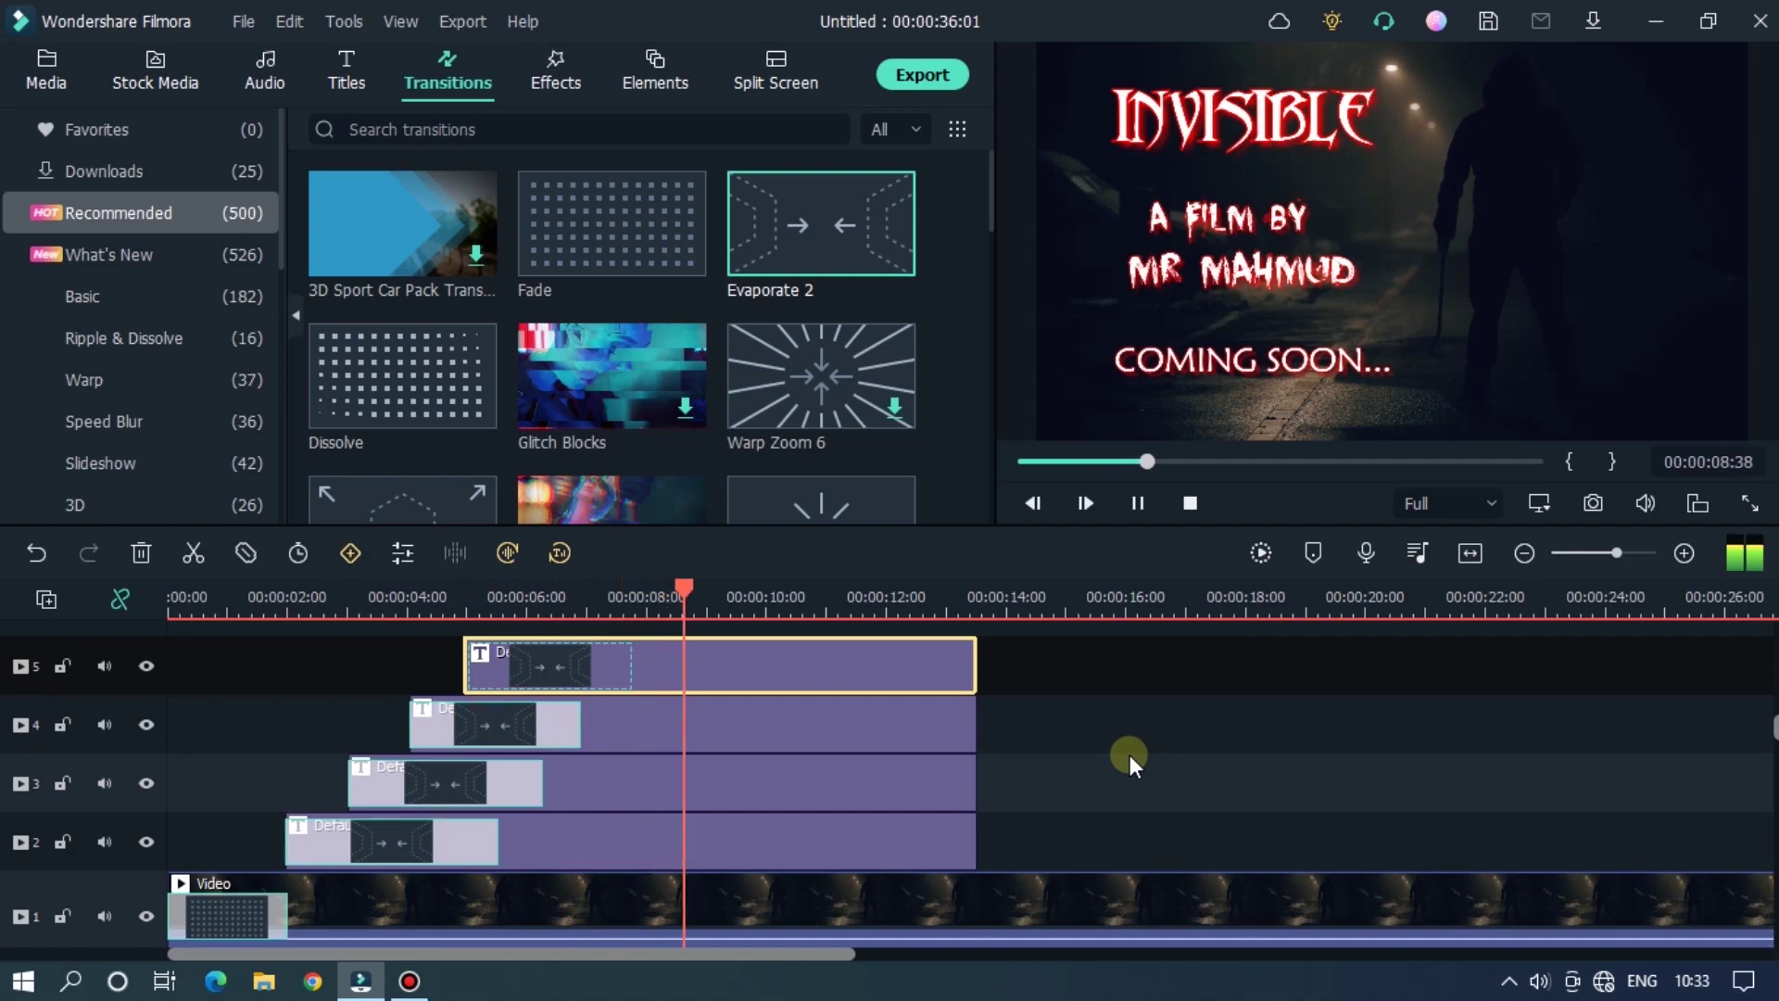
pyautogui.scroll(-1, 1092, 696)
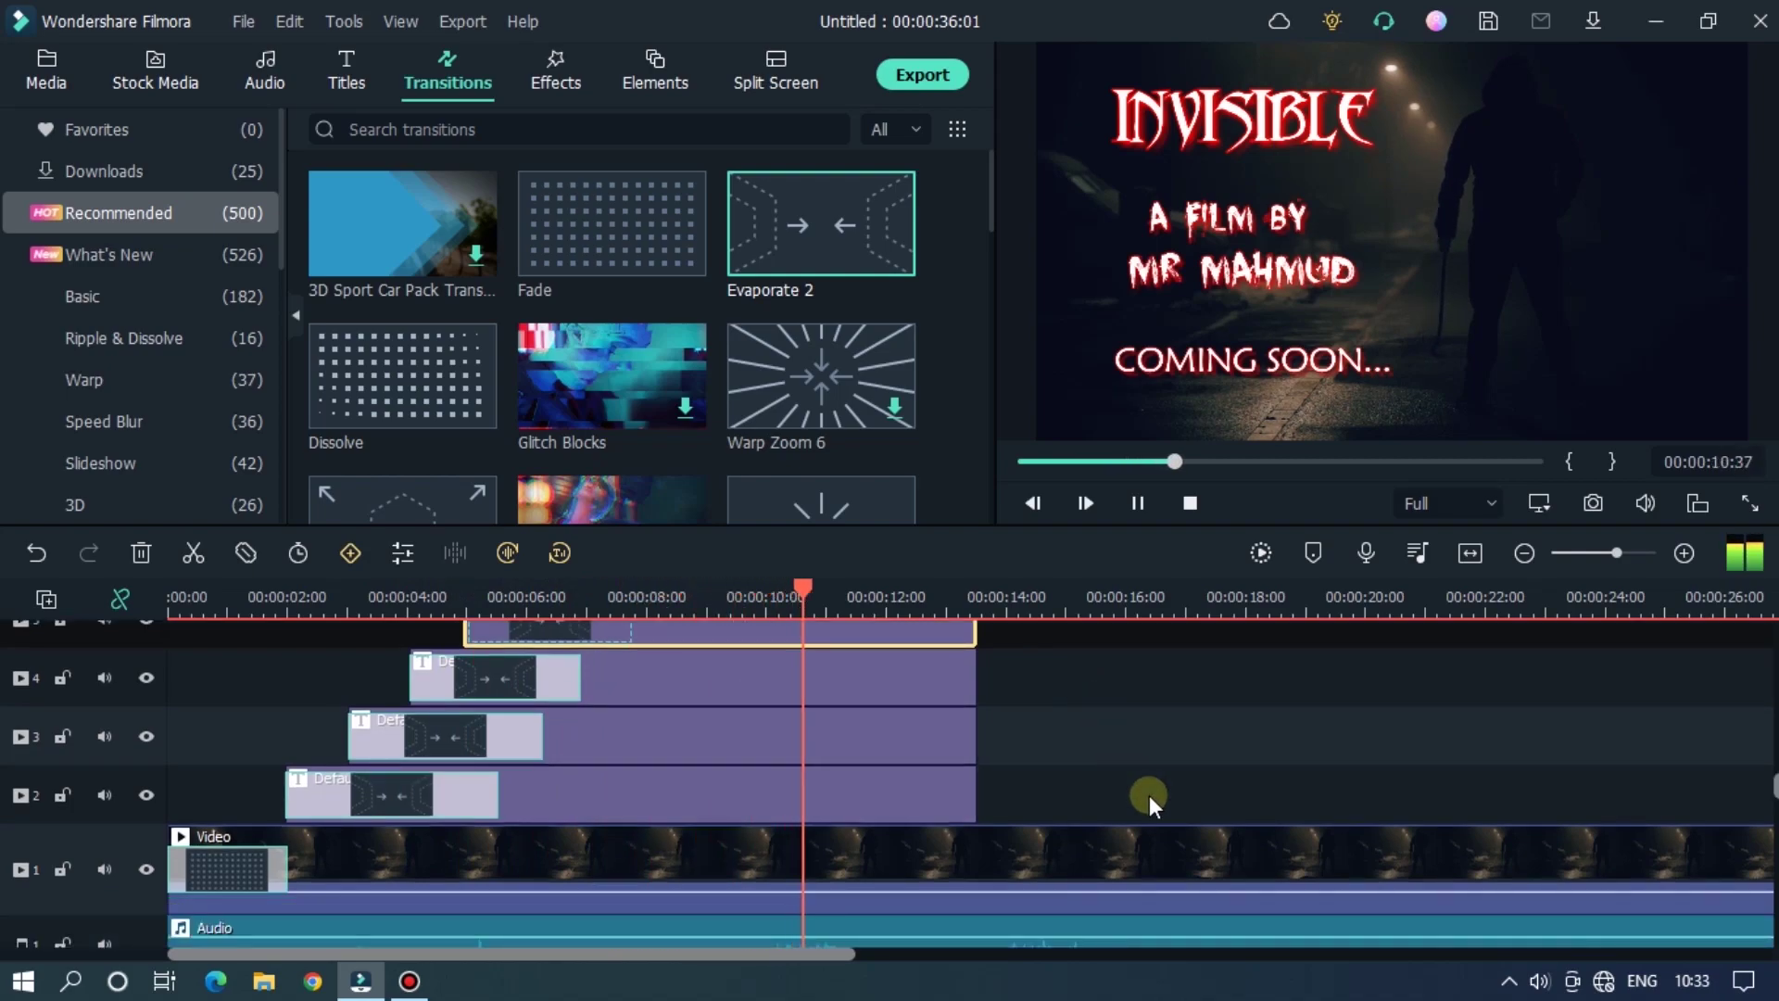
pyautogui.scroll(-1, 1149, 796)
pyautogui.scroll(-2, 1103, 727)
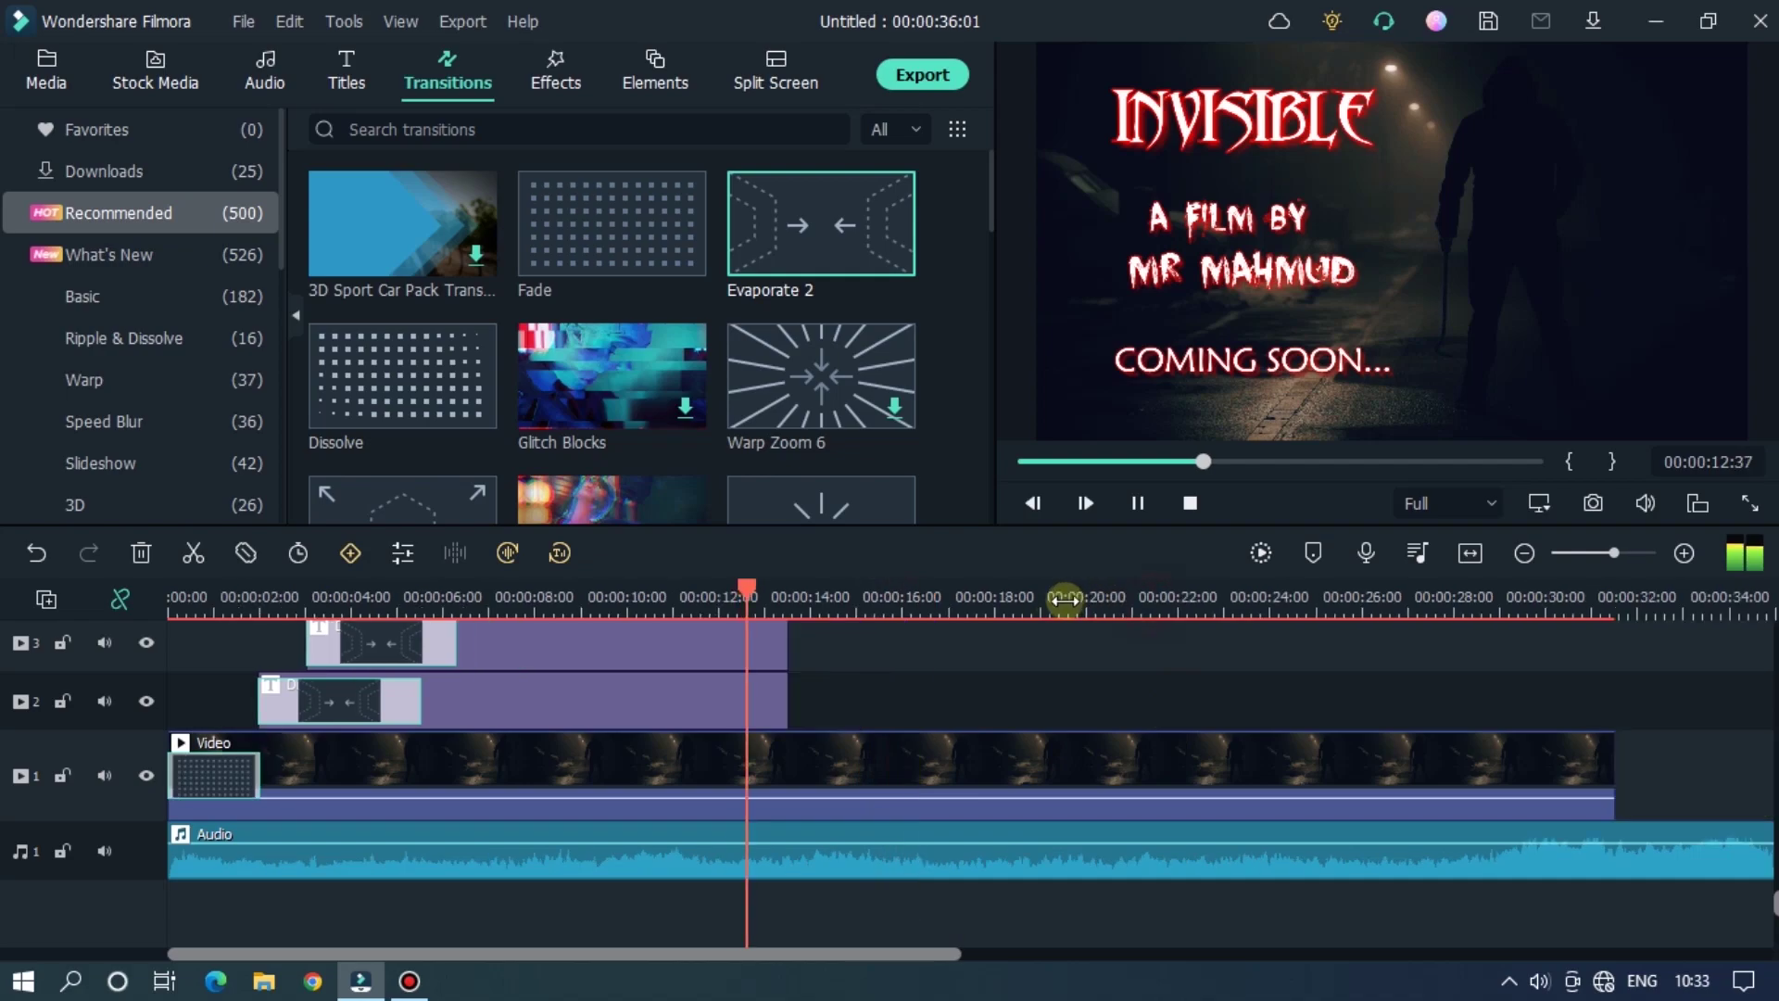
pyautogui.scroll(-2, 1038, 742)
pyautogui.scroll(2, 973, 748)
pyautogui.press('space')
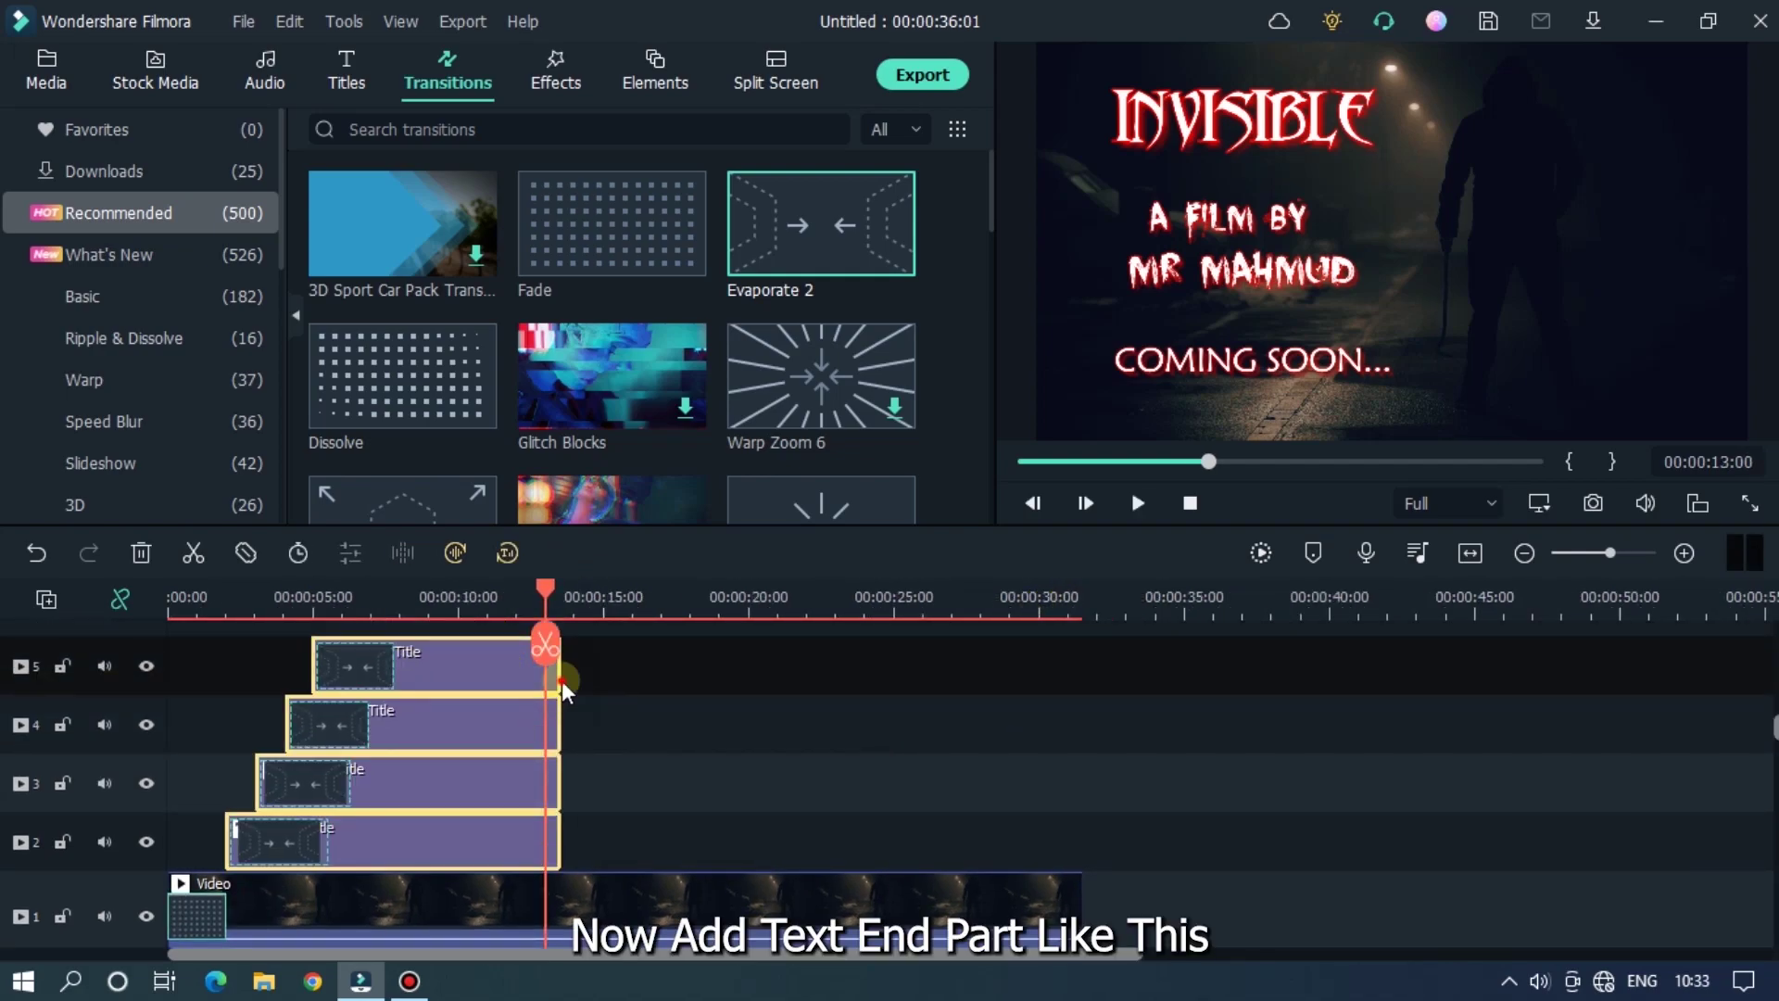
# Step: Split all four title clips at the playhead and delete their trailing pieces
pyautogui.press('space')
pyautogui.moveTo(559, 693); pyautogui.dragTo(786, 704)
pyautogui.scroll(-2, 908, 734)
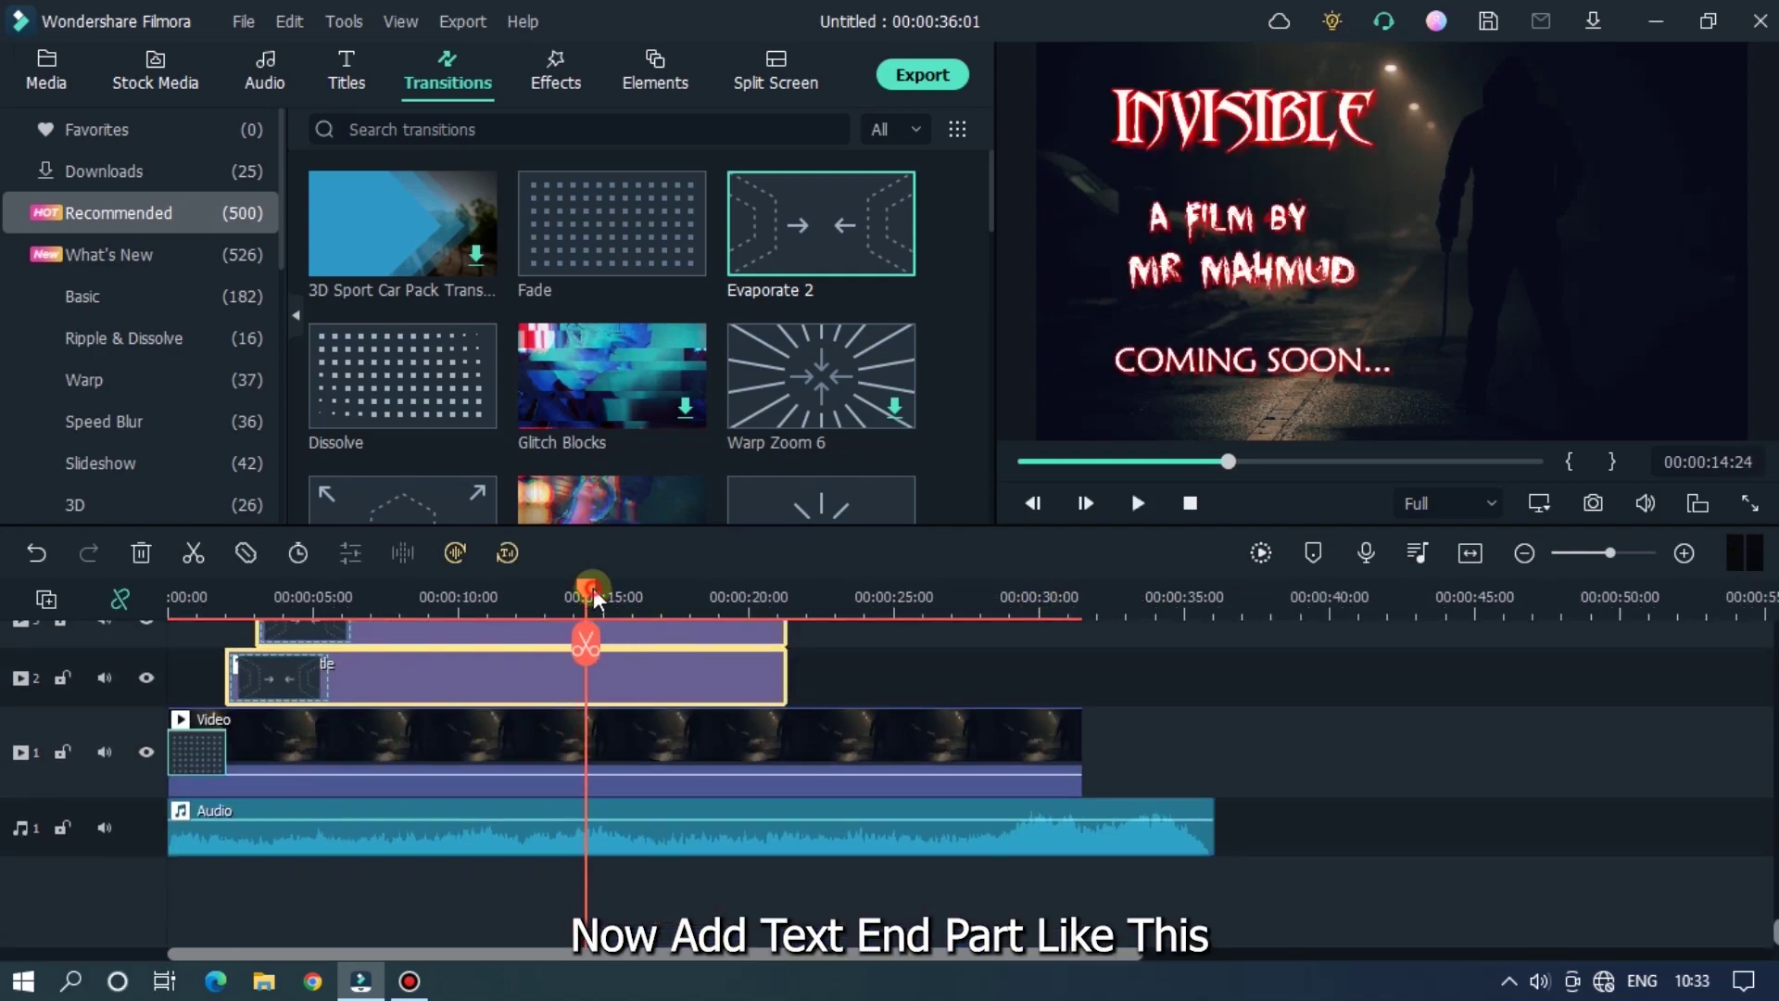
pyautogui.scroll(1, 747, 825)
pyautogui.moveTo(604, 586); pyautogui.dragTo(633, 593)
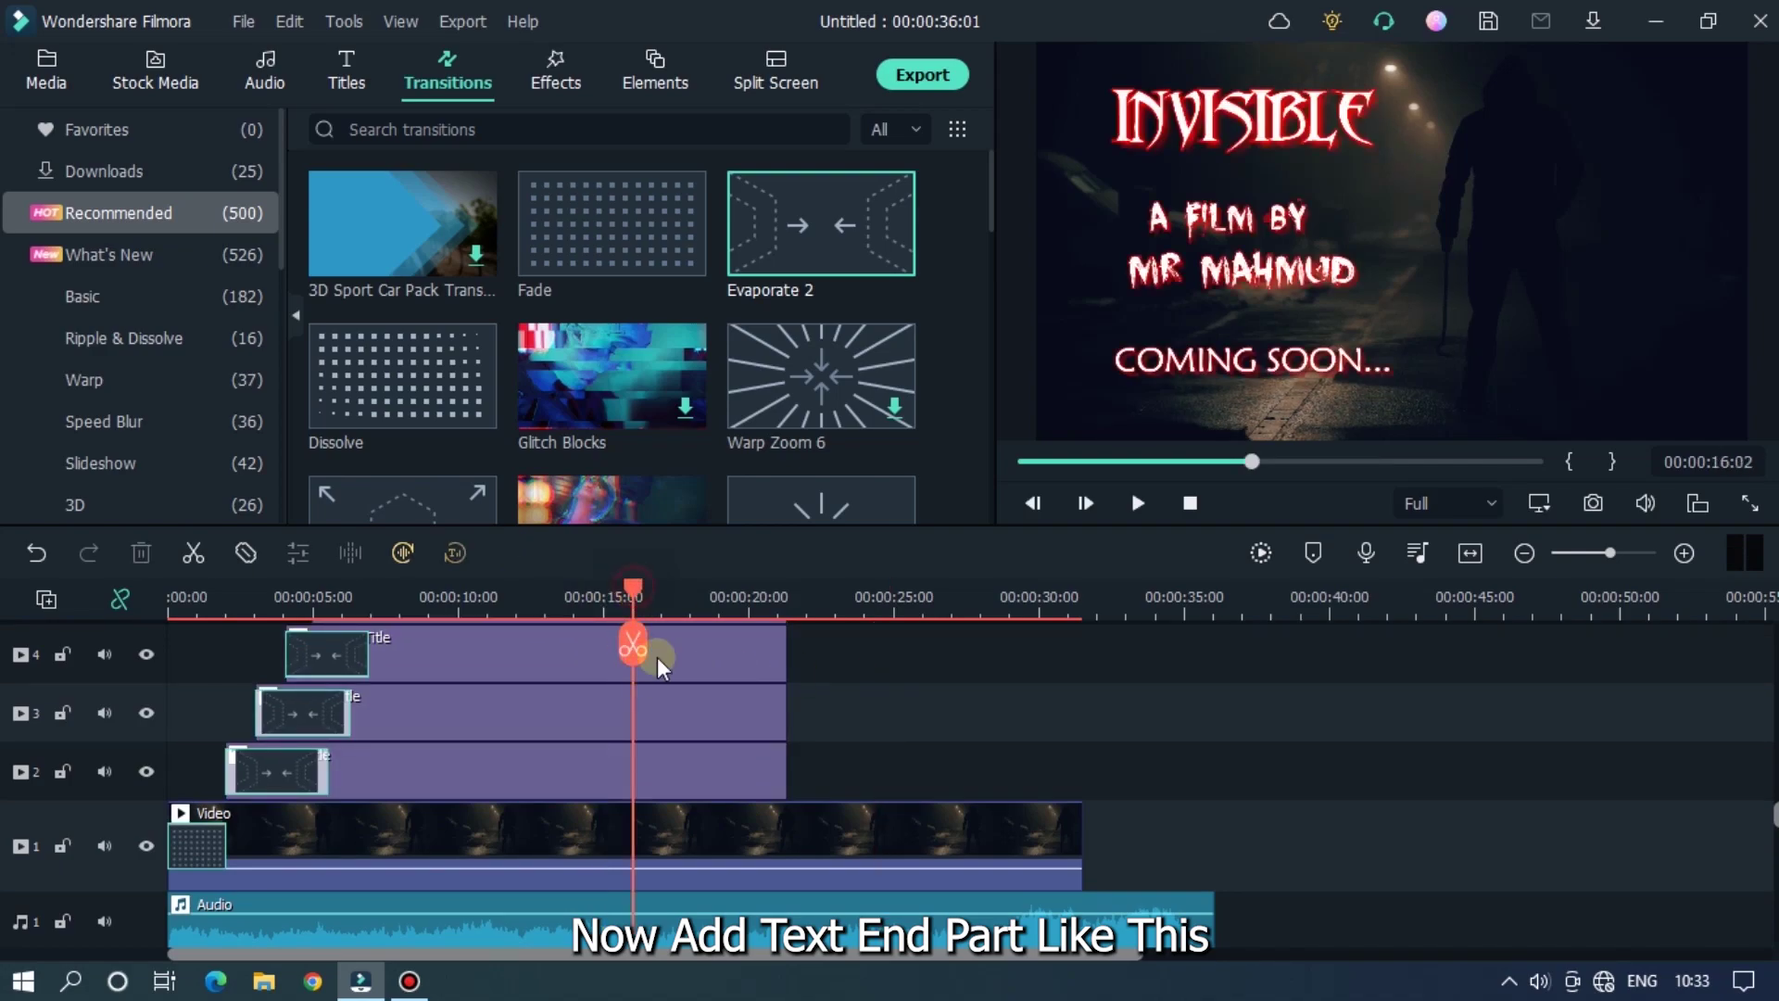
pyautogui.scroll(1, 837, 843)
pyautogui.moveTo(837, 844); pyautogui.dragTo(732, 699)
pyautogui.hotkey('ctrl', 'b')
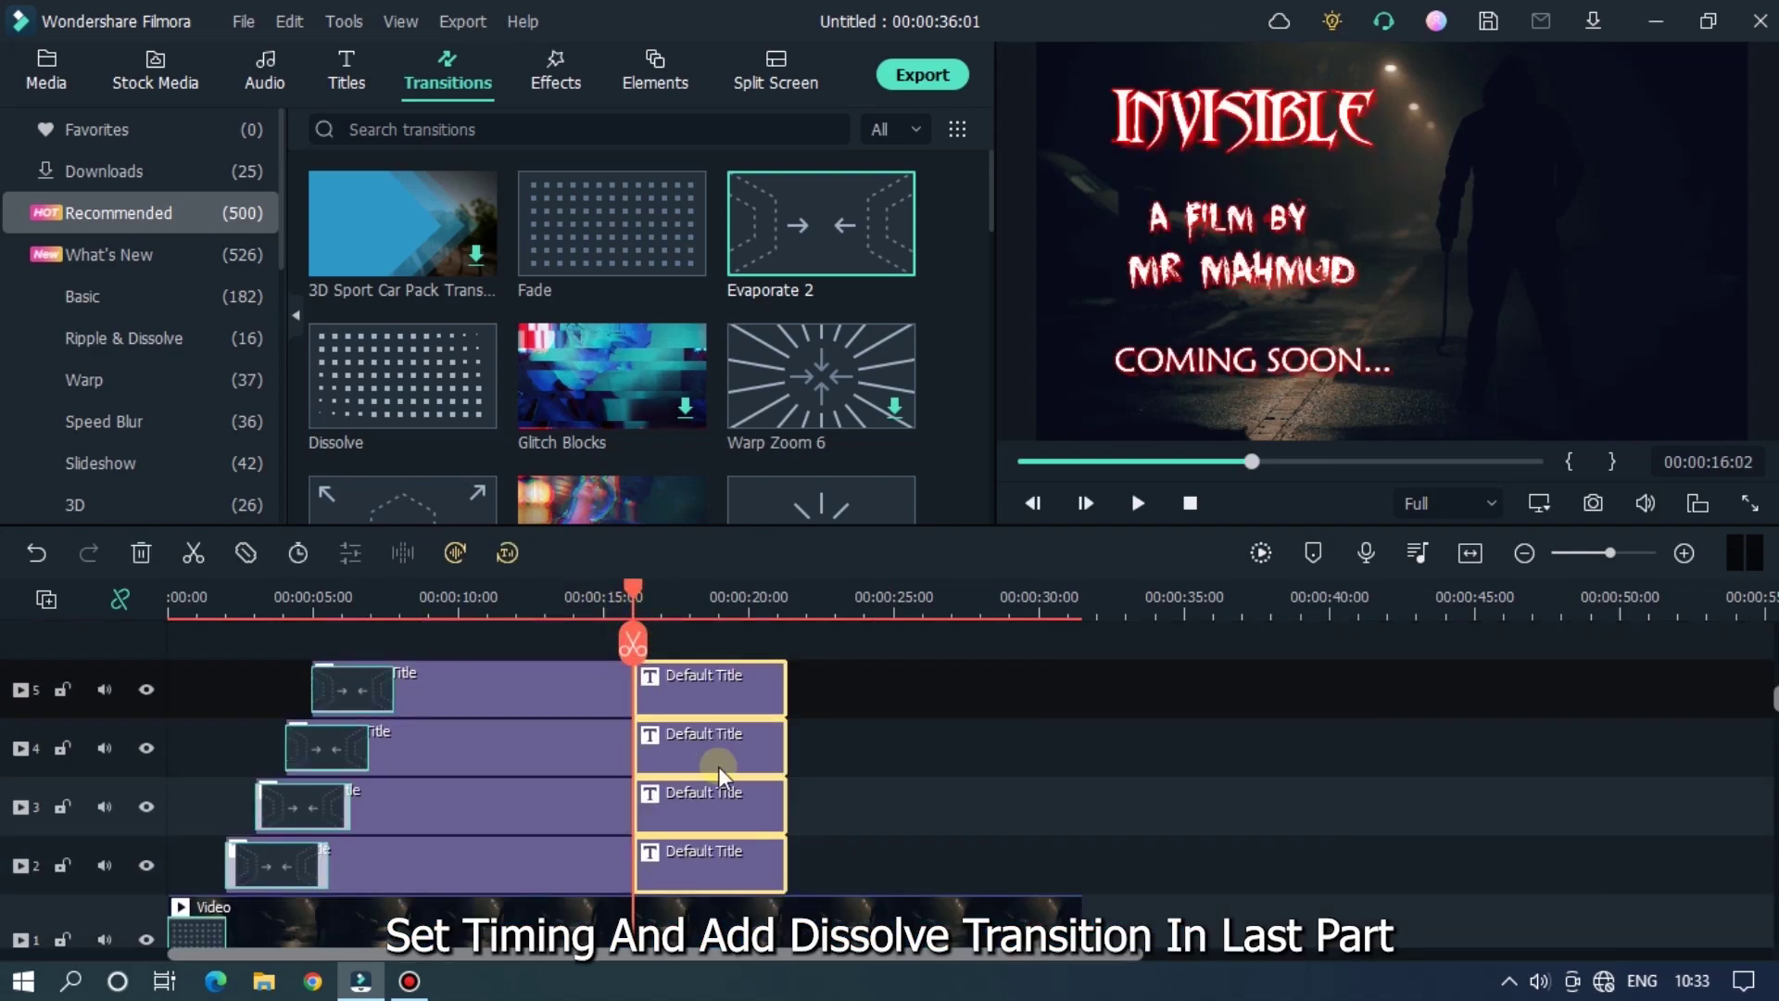
pyautogui.press('Delete')
# Step: Stagger the title ends so tracks 3, 4 and 5 each finish progressively later
pyautogui.moveTo(632, 803); pyautogui.dragTo(667, 802)
pyautogui.click(629, 742)
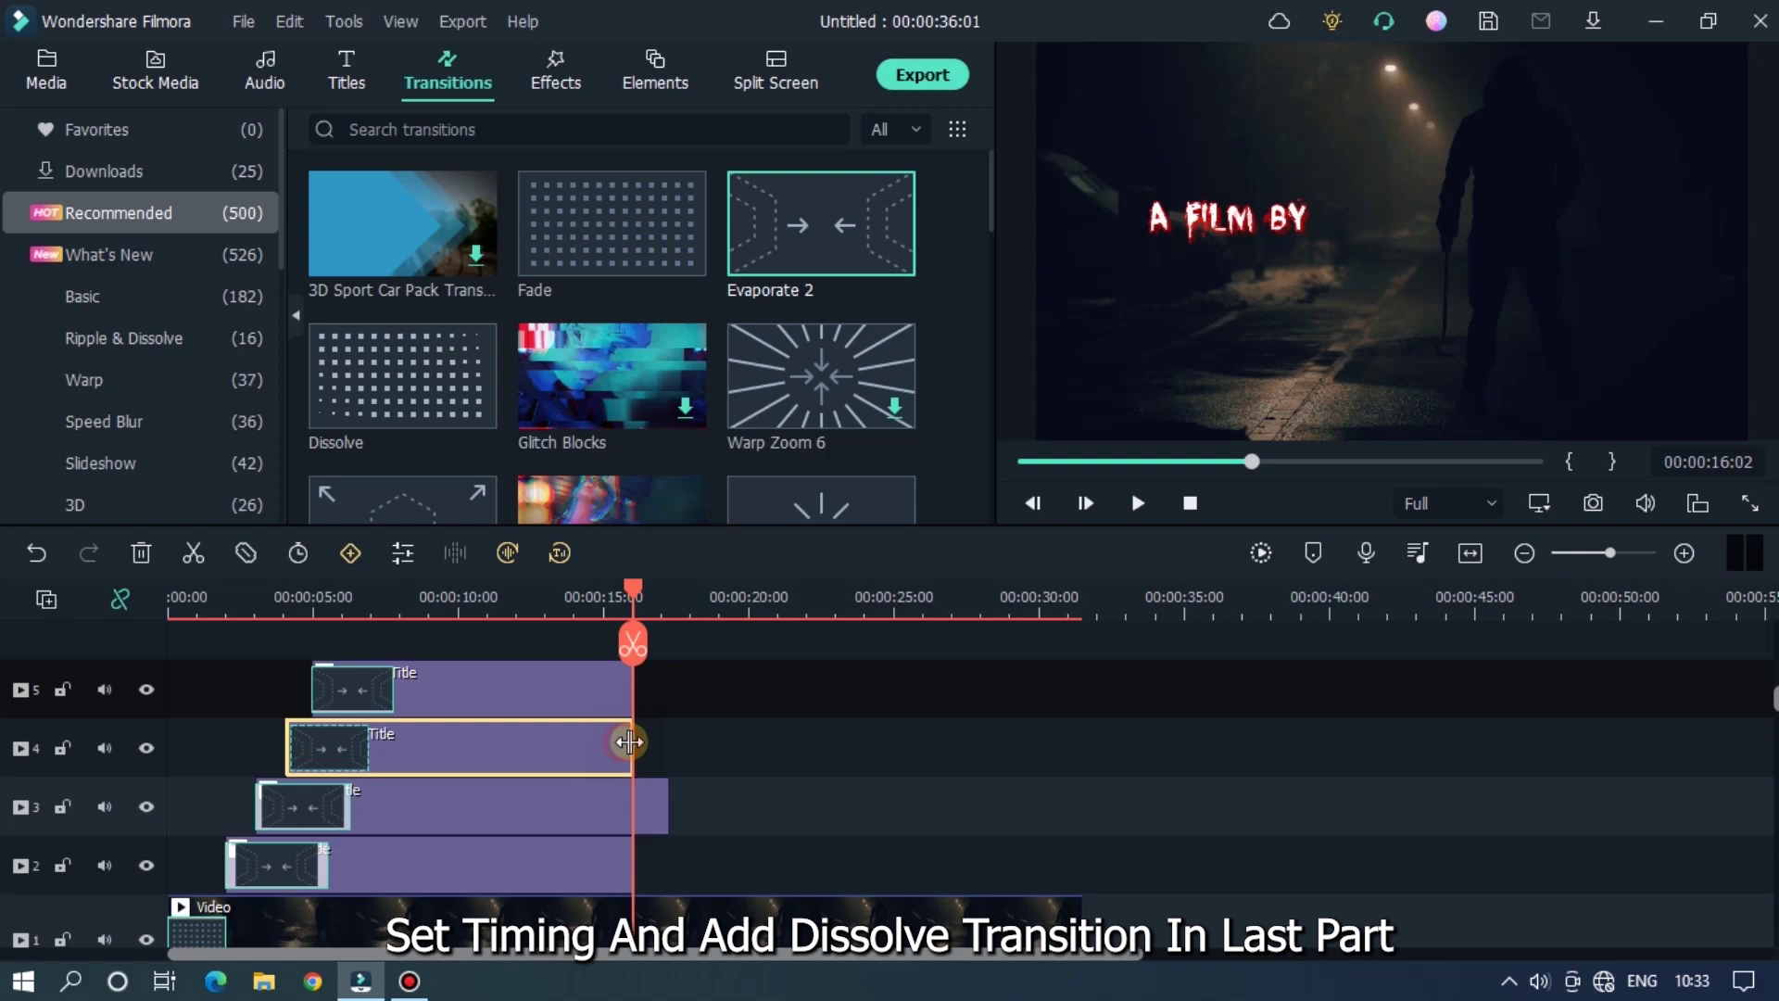
pyautogui.moveTo(630, 741); pyautogui.dragTo(702, 743)
pyautogui.moveTo(632, 687); pyautogui.dragTo(732, 689)
# Step: Add a Dissolve to the end of each title clip and preview the fade-outs
pyautogui.moveTo(402, 375); pyautogui.dragTo(604, 864)
pyautogui.moveTo(402, 376)
pyautogui.mouseDown()
pyautogui.moveTo(640, 806)
pyautogui.moveTo(672, 748)
pyautogui.mouseUp()
pyautogui.moveTo(402, 376); pyautogui.dragTo(736, 663)
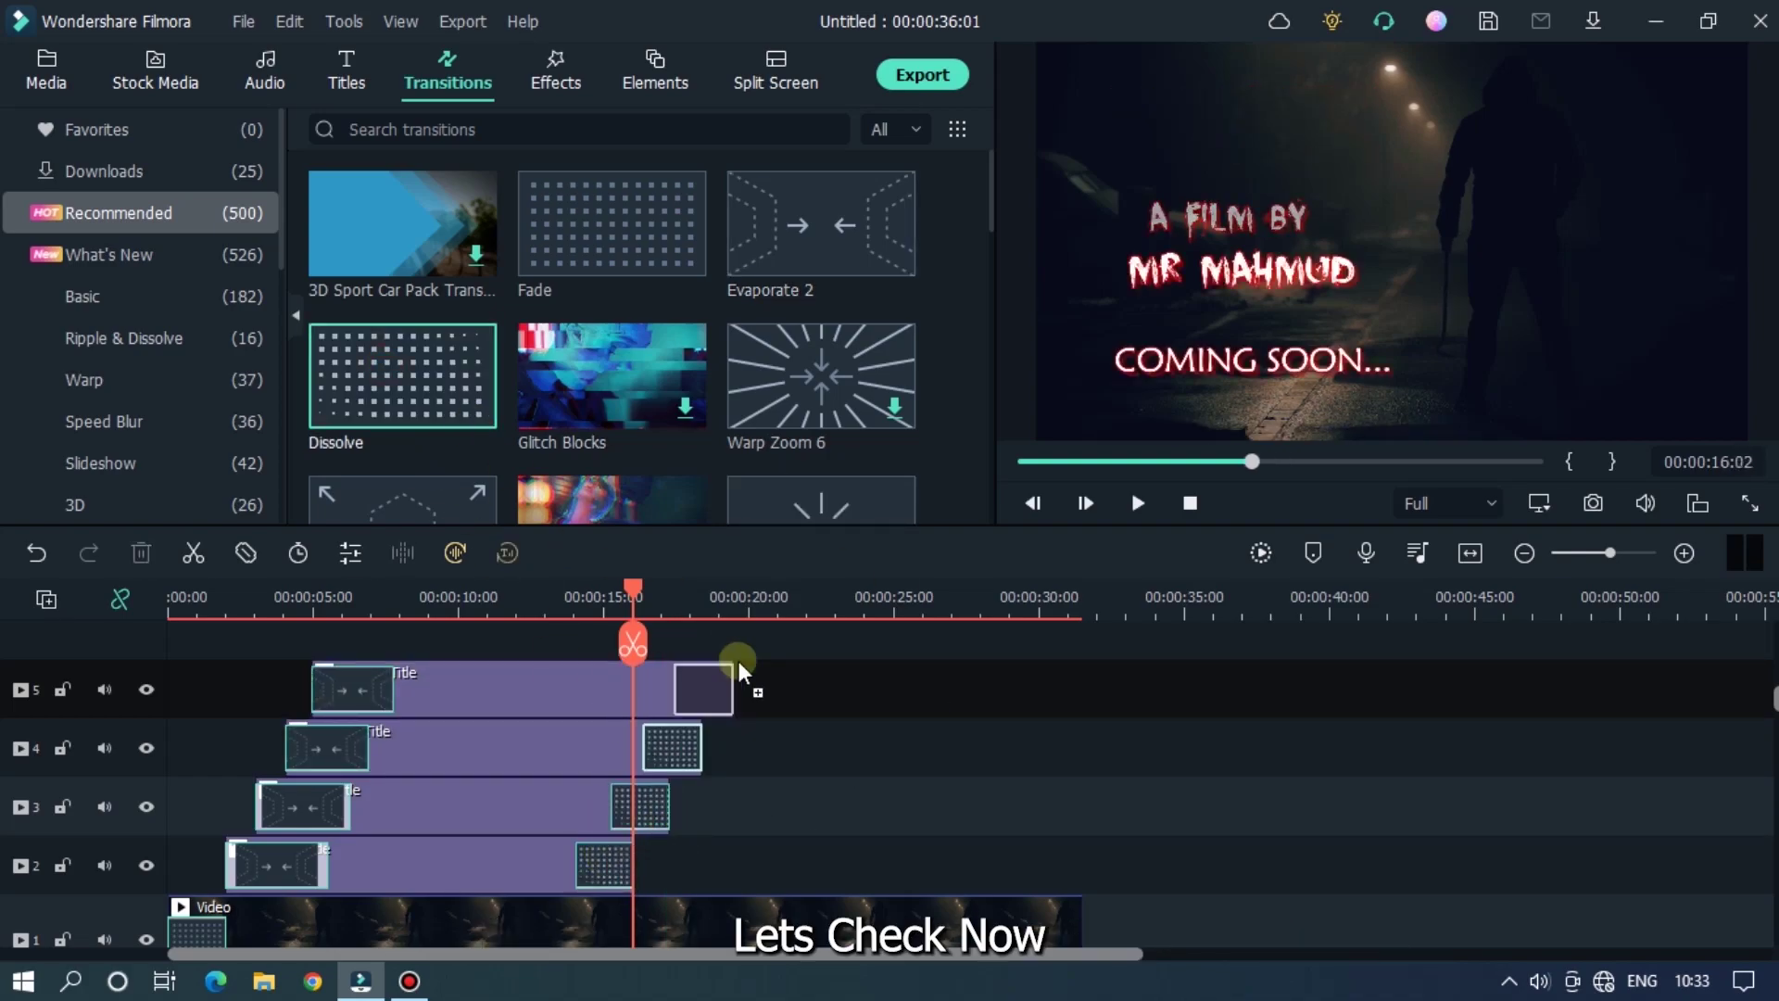
pyautogui.click(588, 603)
pyautogui.press('space')
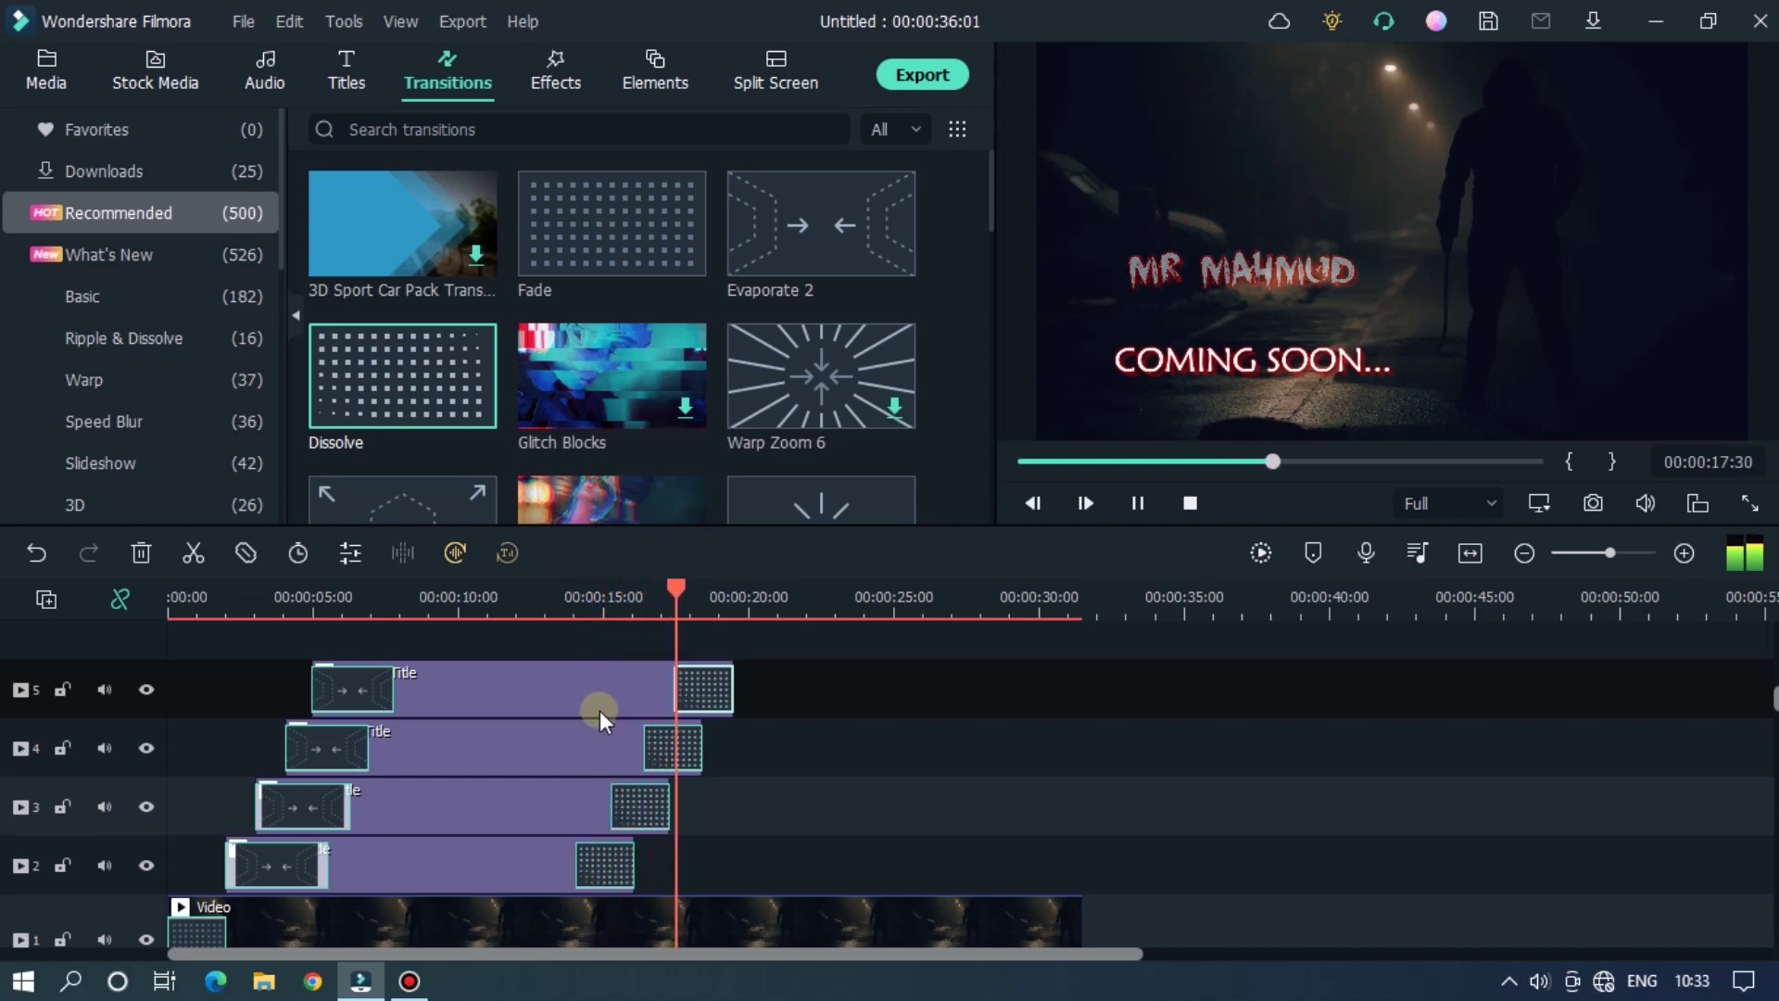
pyautogui.scroll(-2, 871, 760)
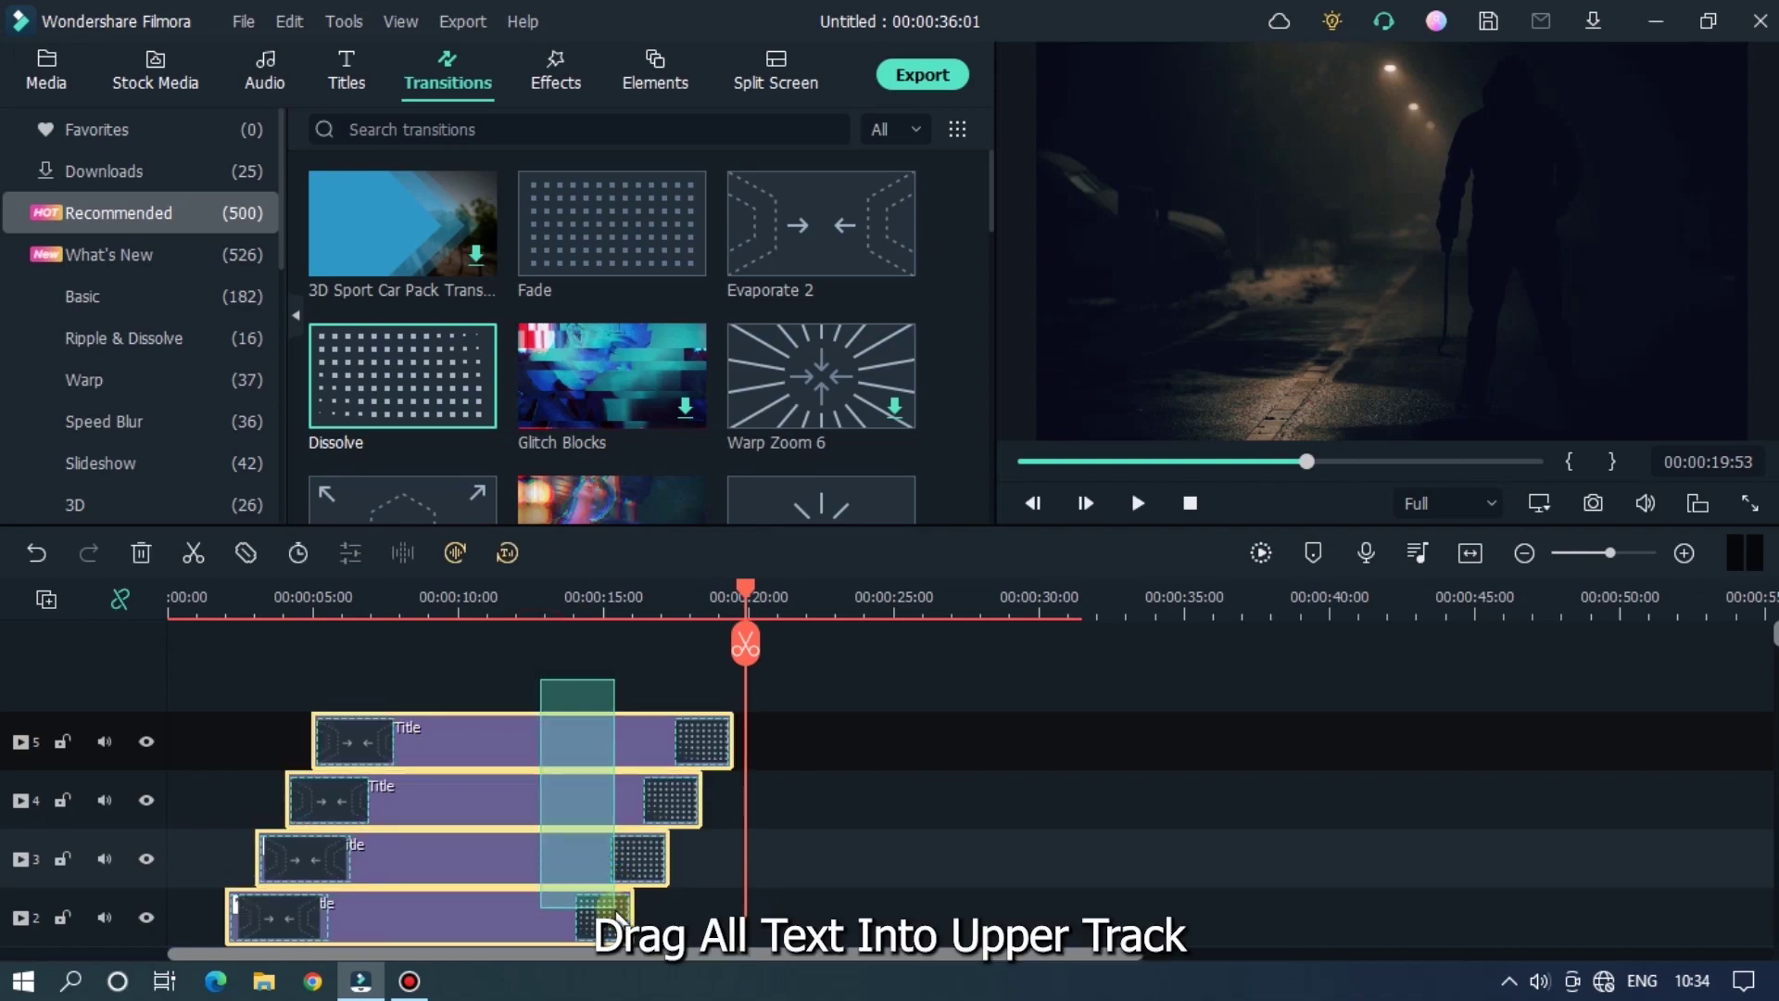
# Step: Place a Sample Color Black clip on track 2 at 14:01
pyautogui.moveTo(574, 748); pyautogui.dragTo(566, 714)
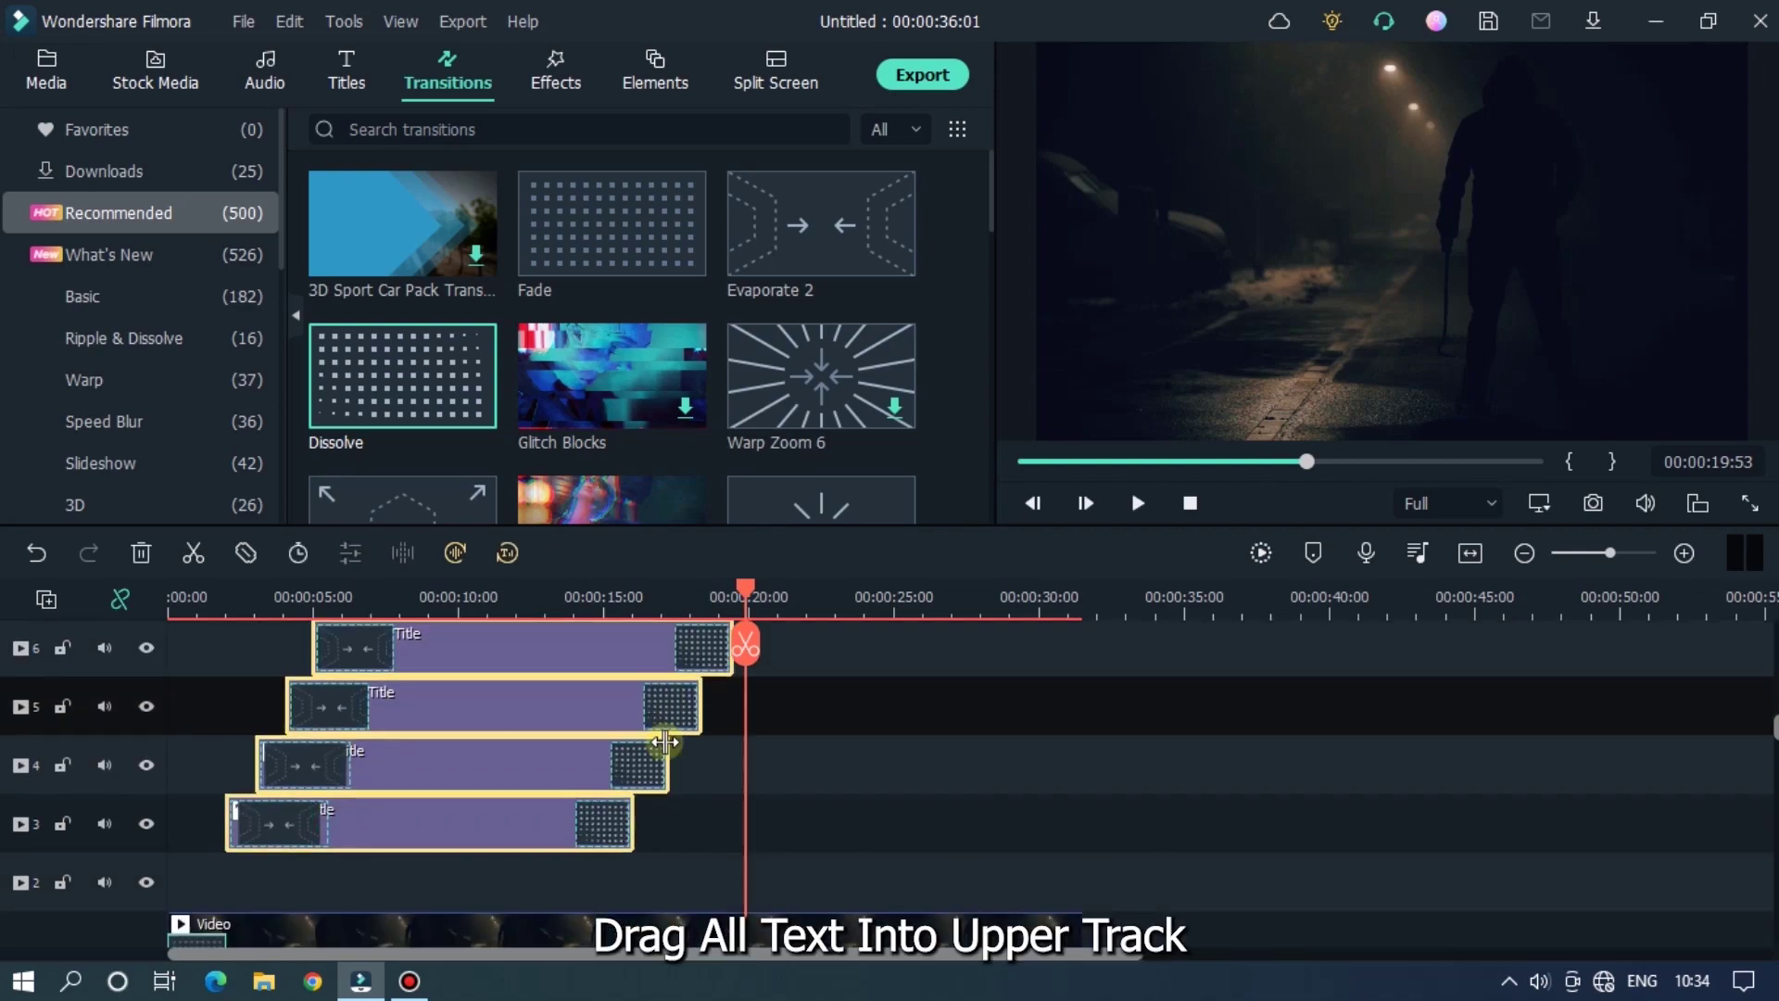
pyautogui.scroll(-3, 597, 725)
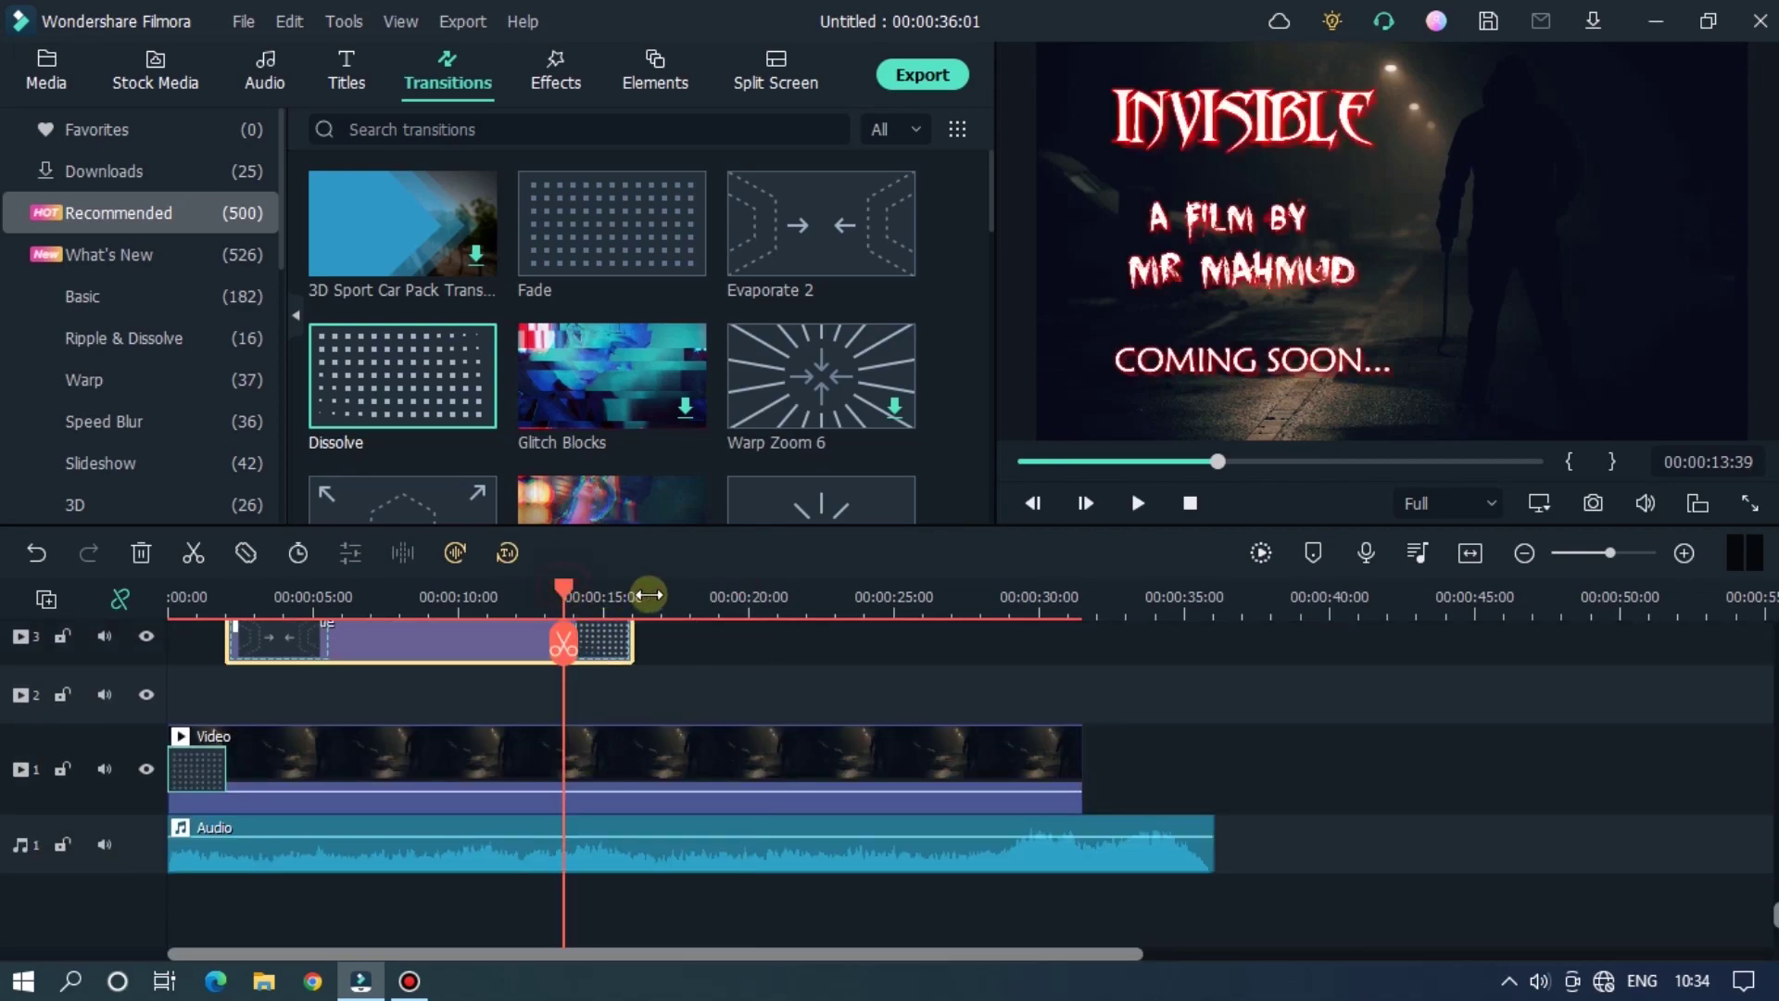
pyautogui.scroll(2, 649, 593)
pyautogui.press('space')
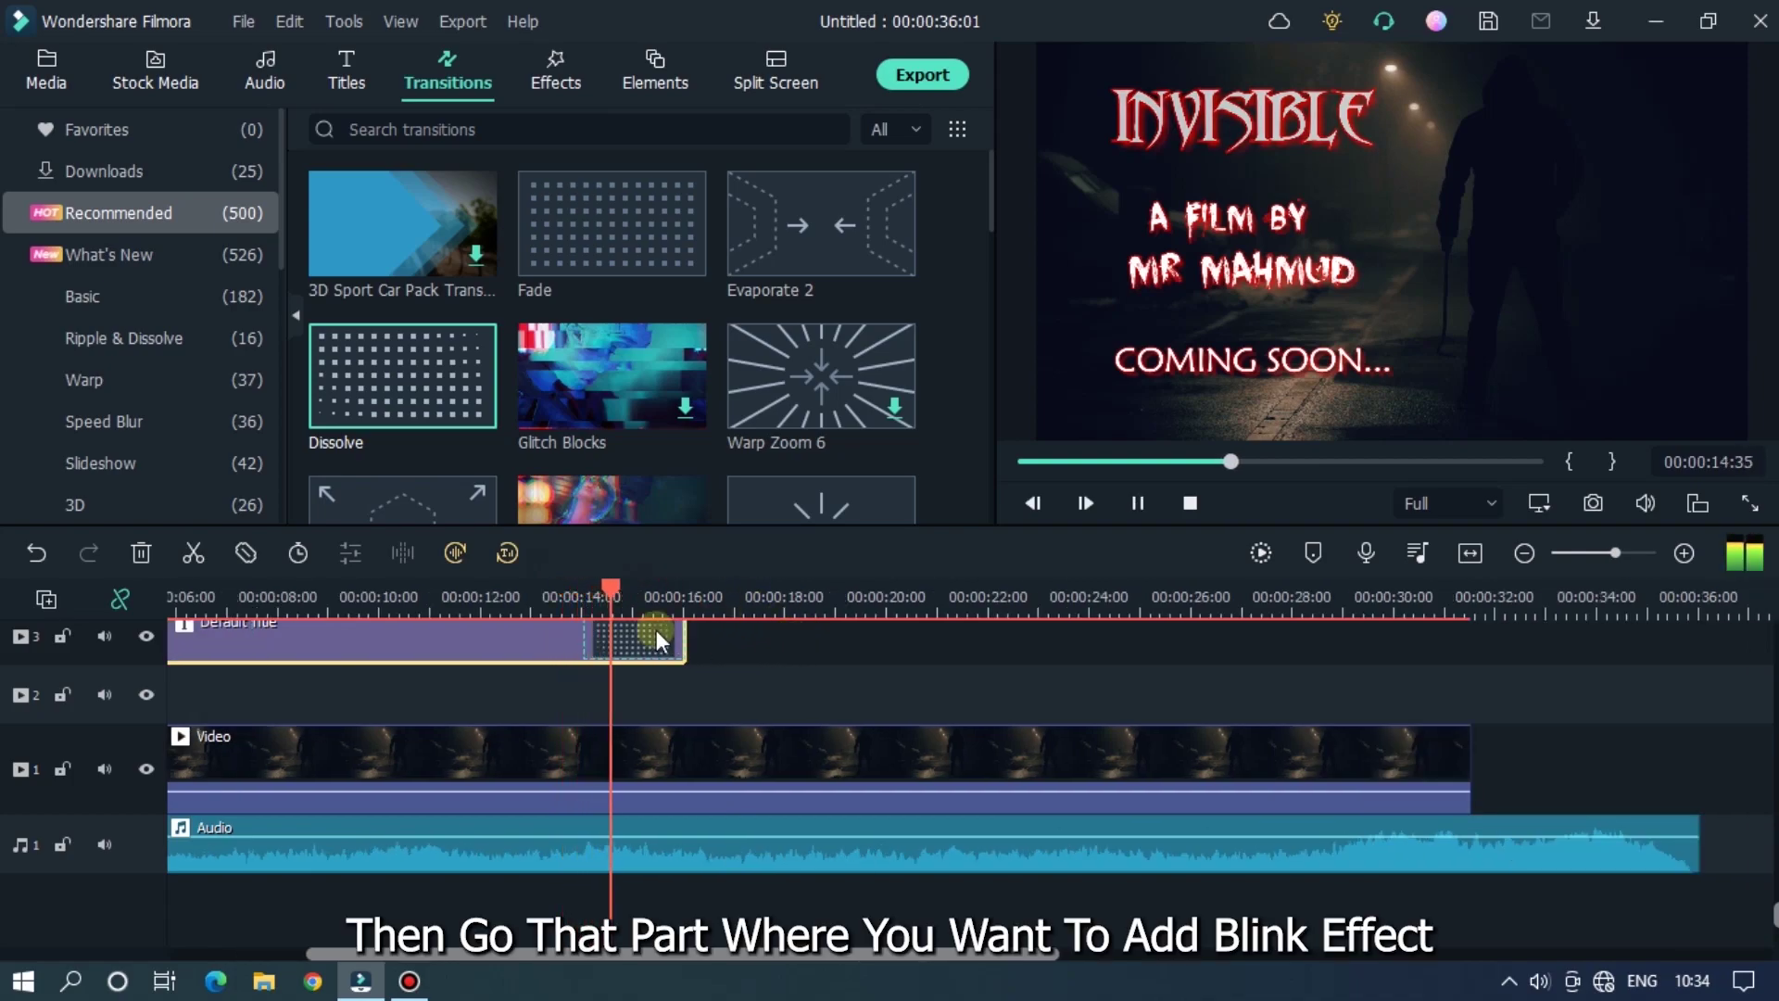
pyautogui.click(581, 601)
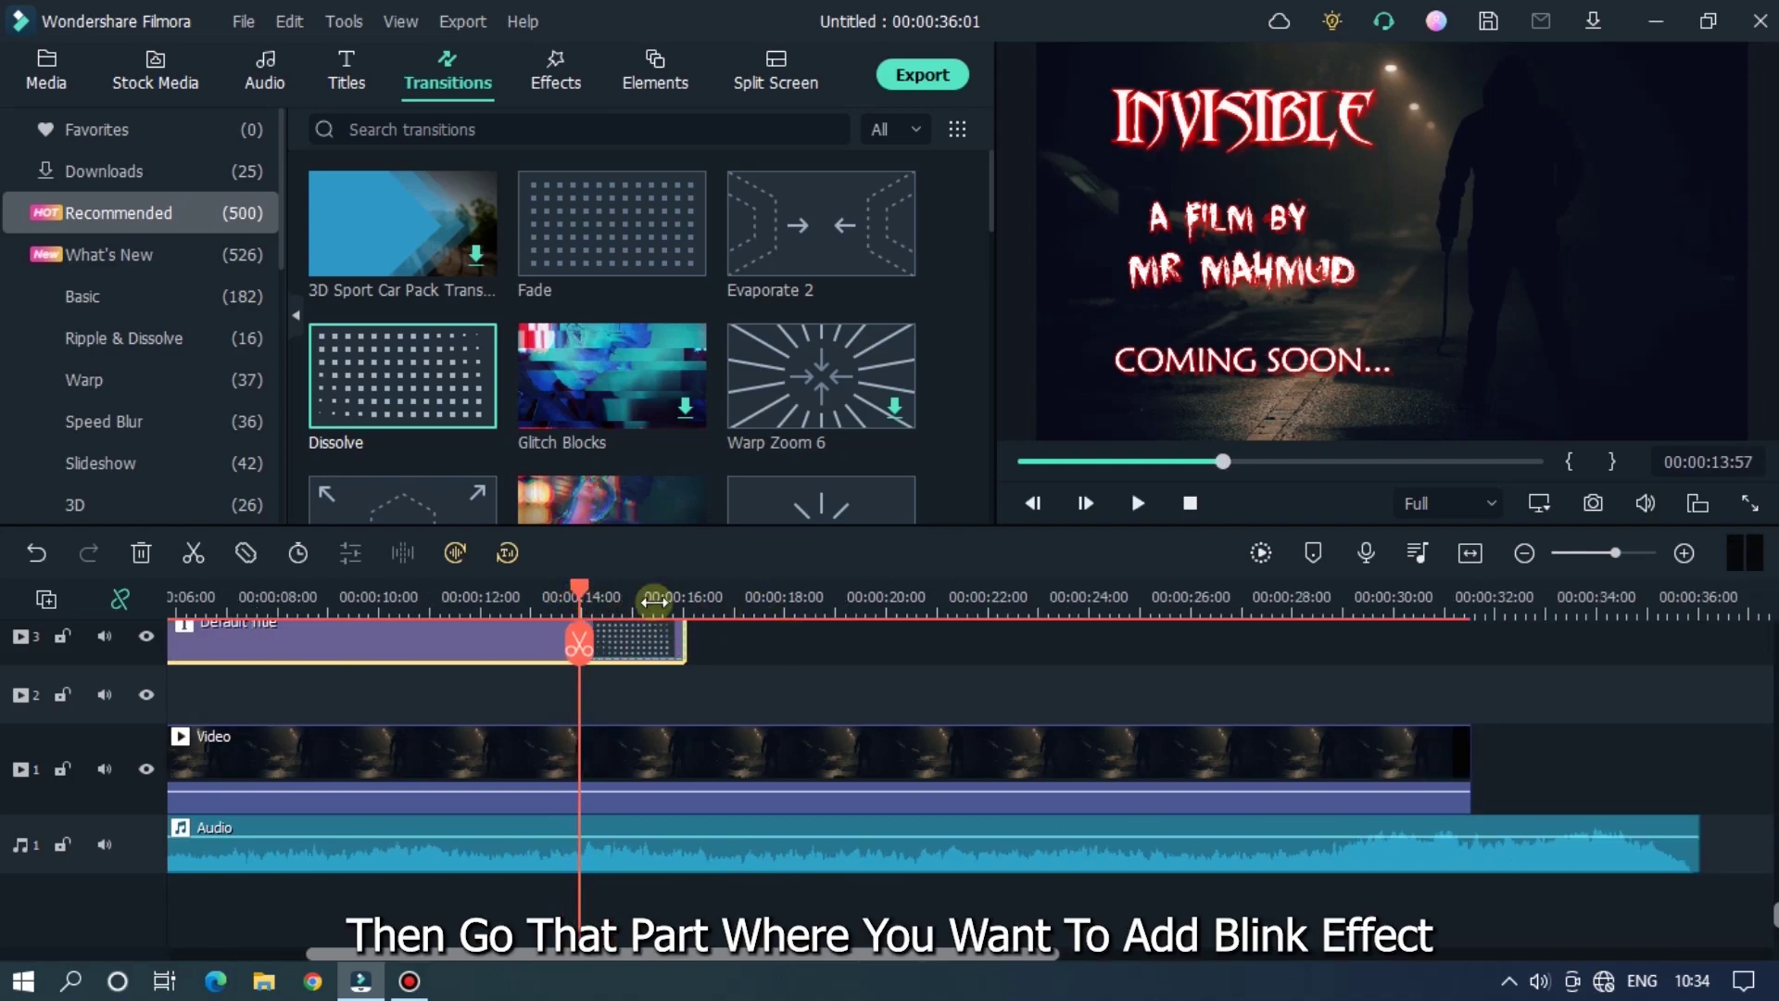
pyautogui.scroll(1, 655, 600)
pyautogui.scroll(2, 900, 594)
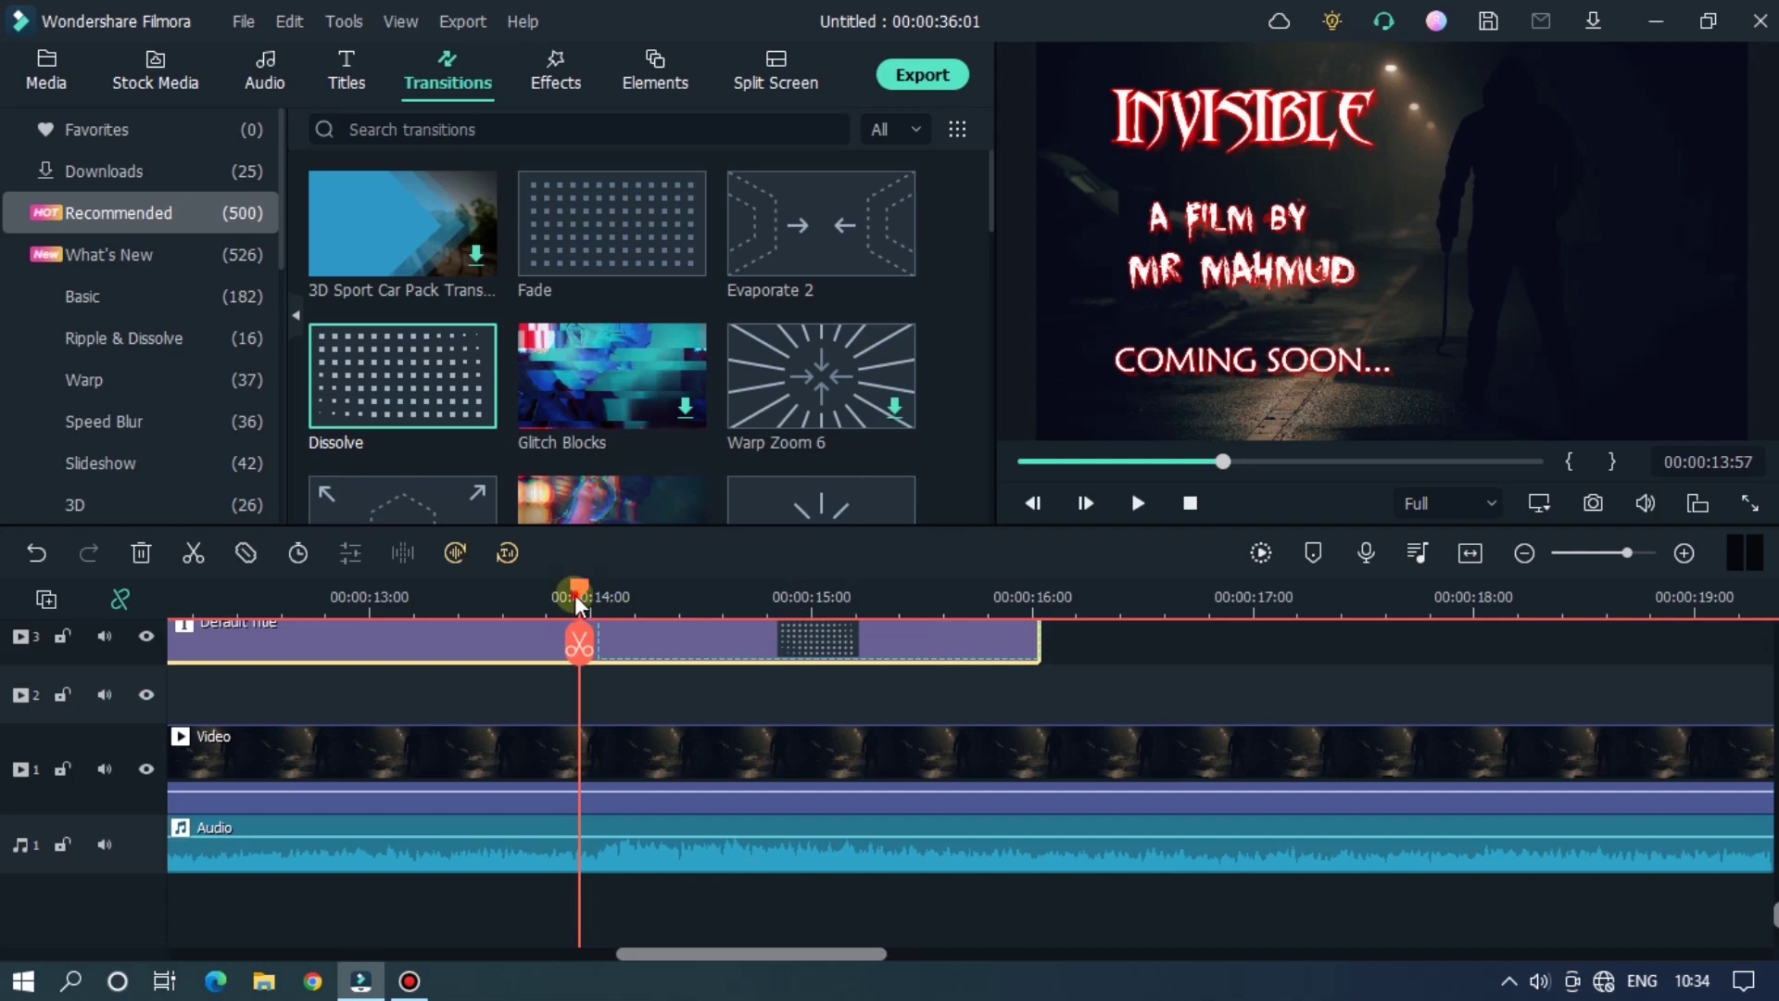
pyautogui.moveTo(577, 601); pyautogui.dragTo(596, 603)
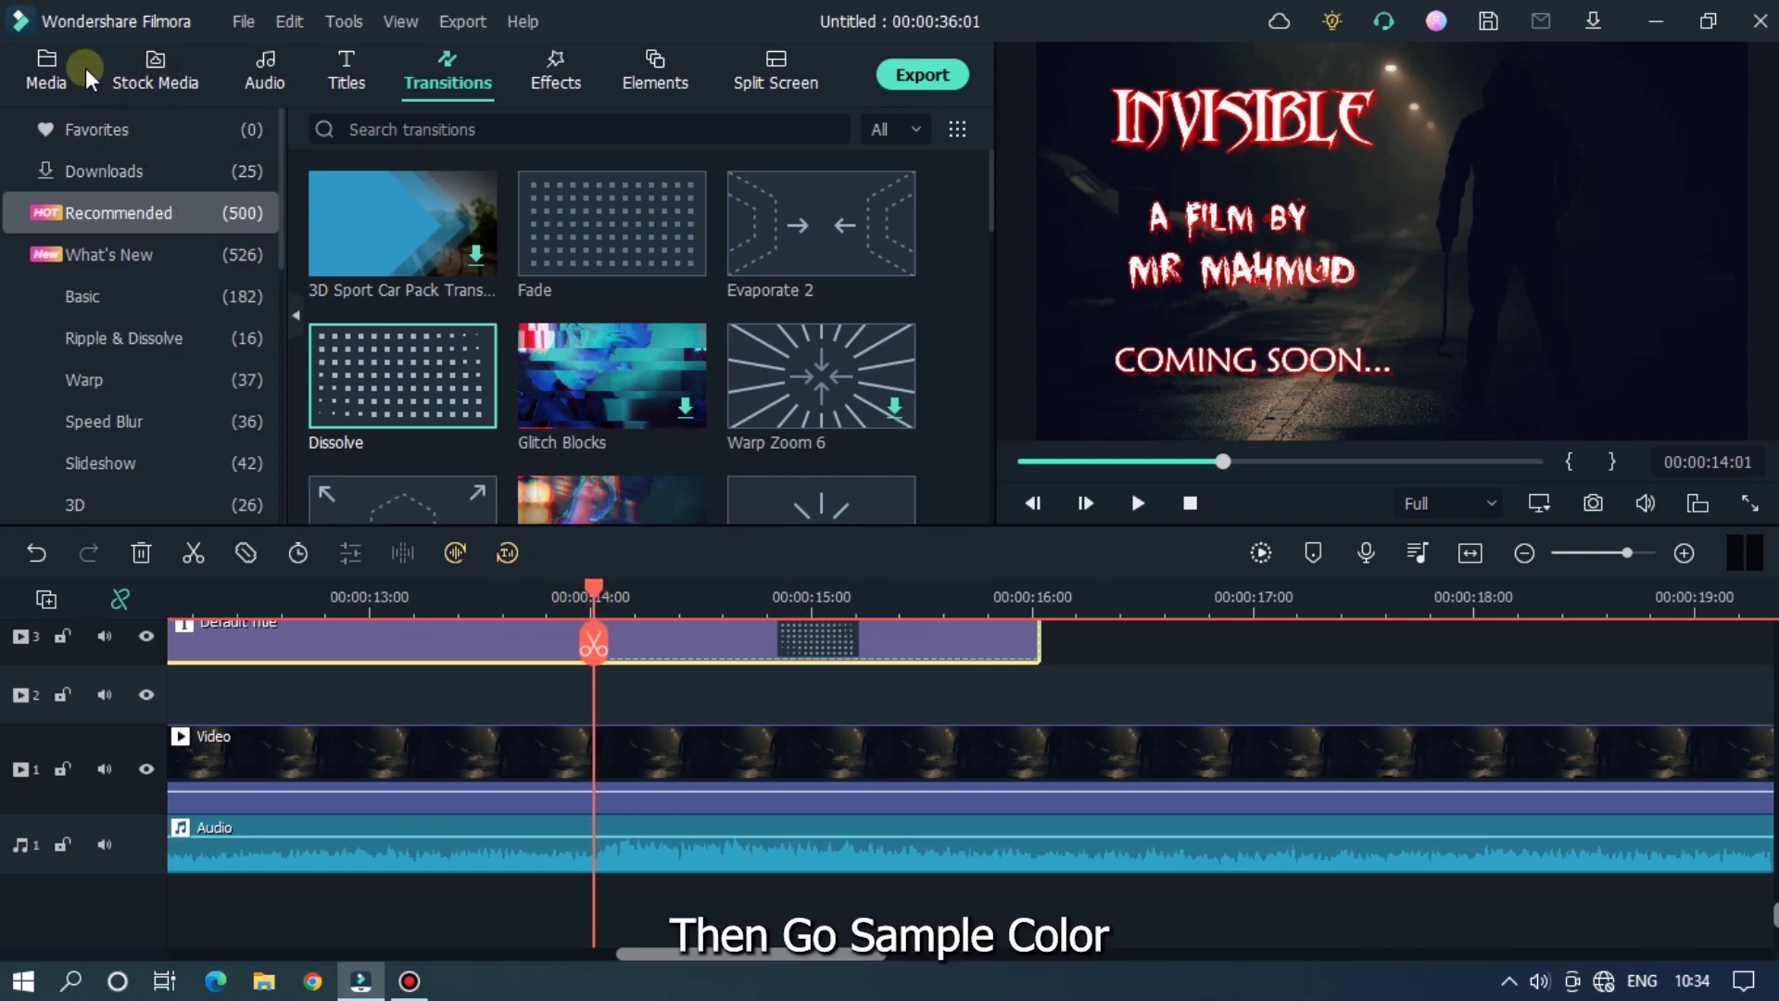
pyautogui.click(48, 70)
pyautogui.click(74, 243)
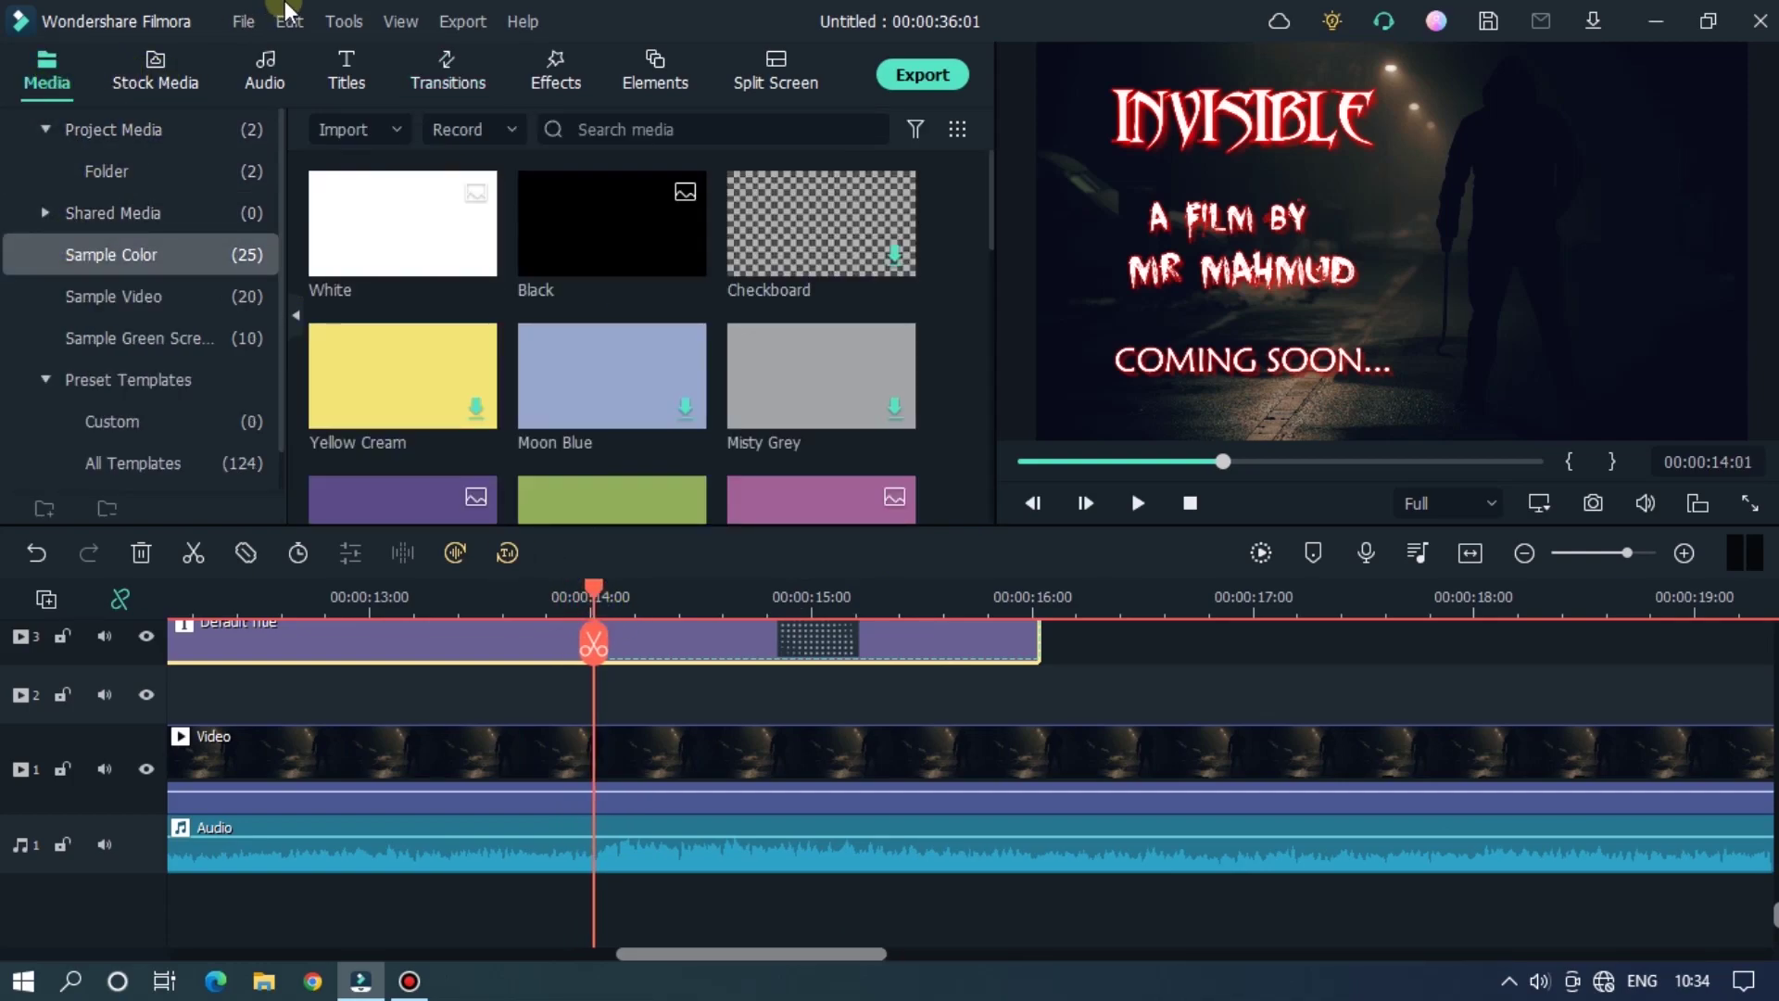
pyautogui.moveTo(635, 620); pyautogui.dragTo(621, 699)
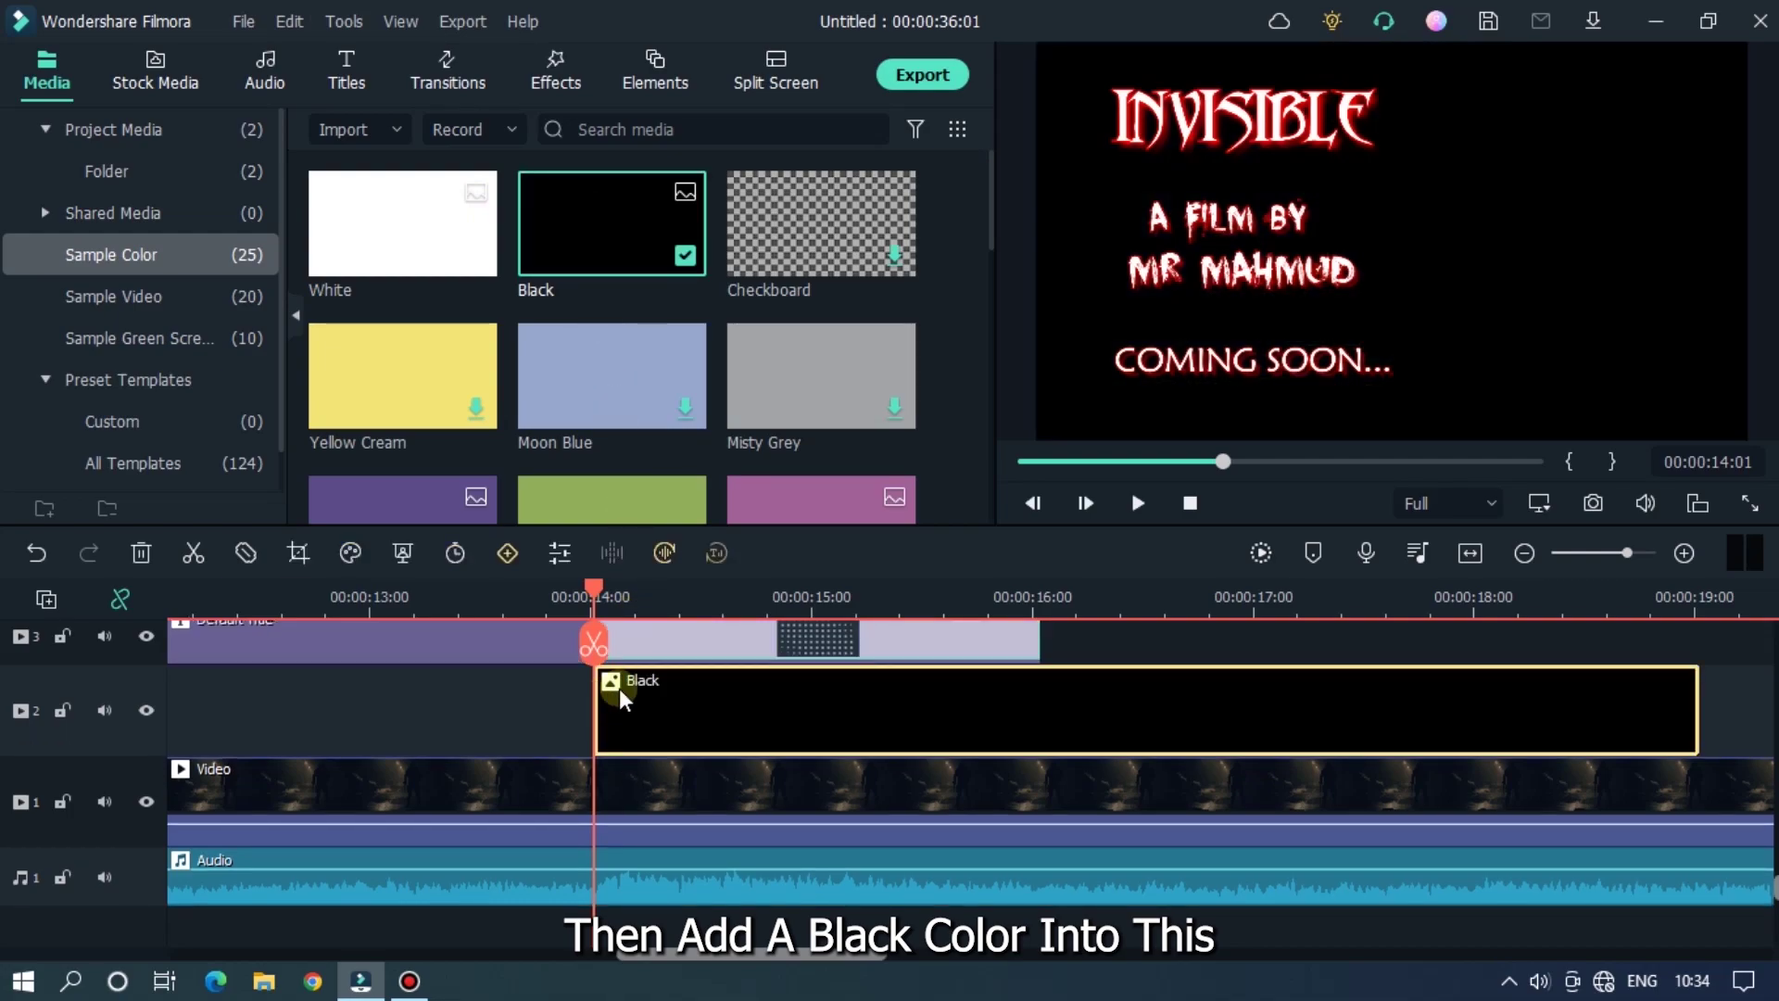
# Step: Trim the black clip to two frames long
pyautogui.moveTo(674, 598); pyautogui.dragTo(986, 590)
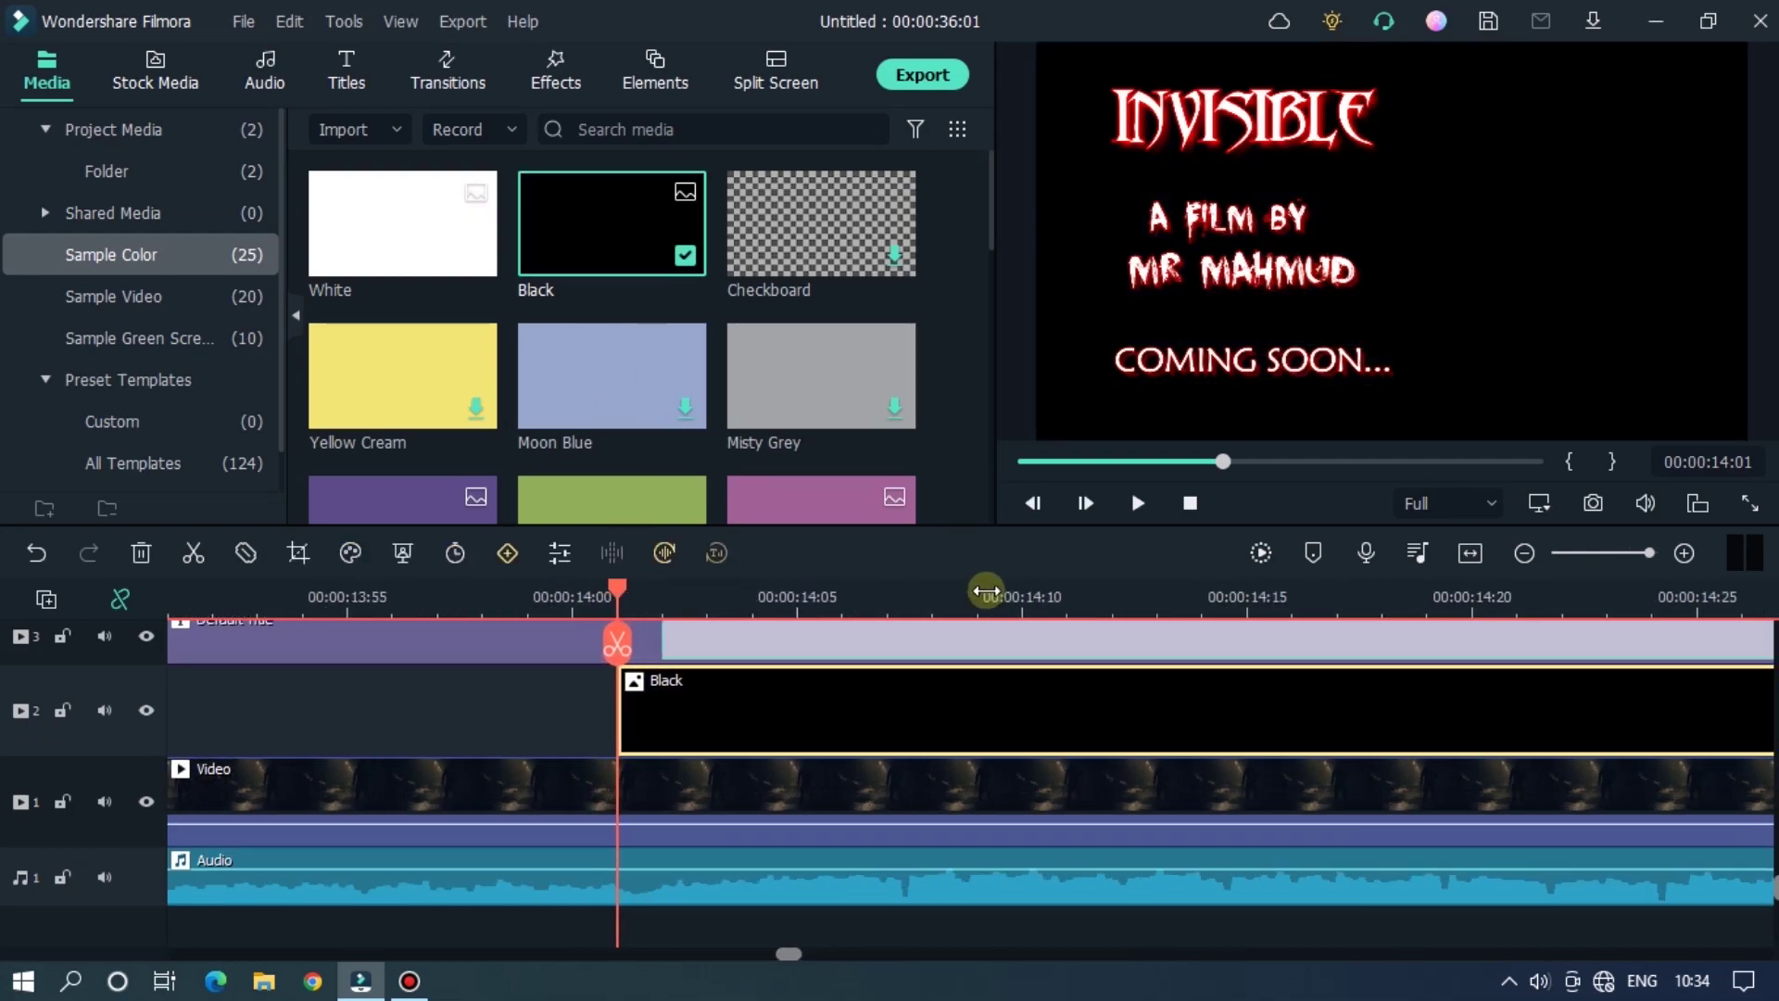
pyautogui.press('Right')
pyautogui.press('Right')
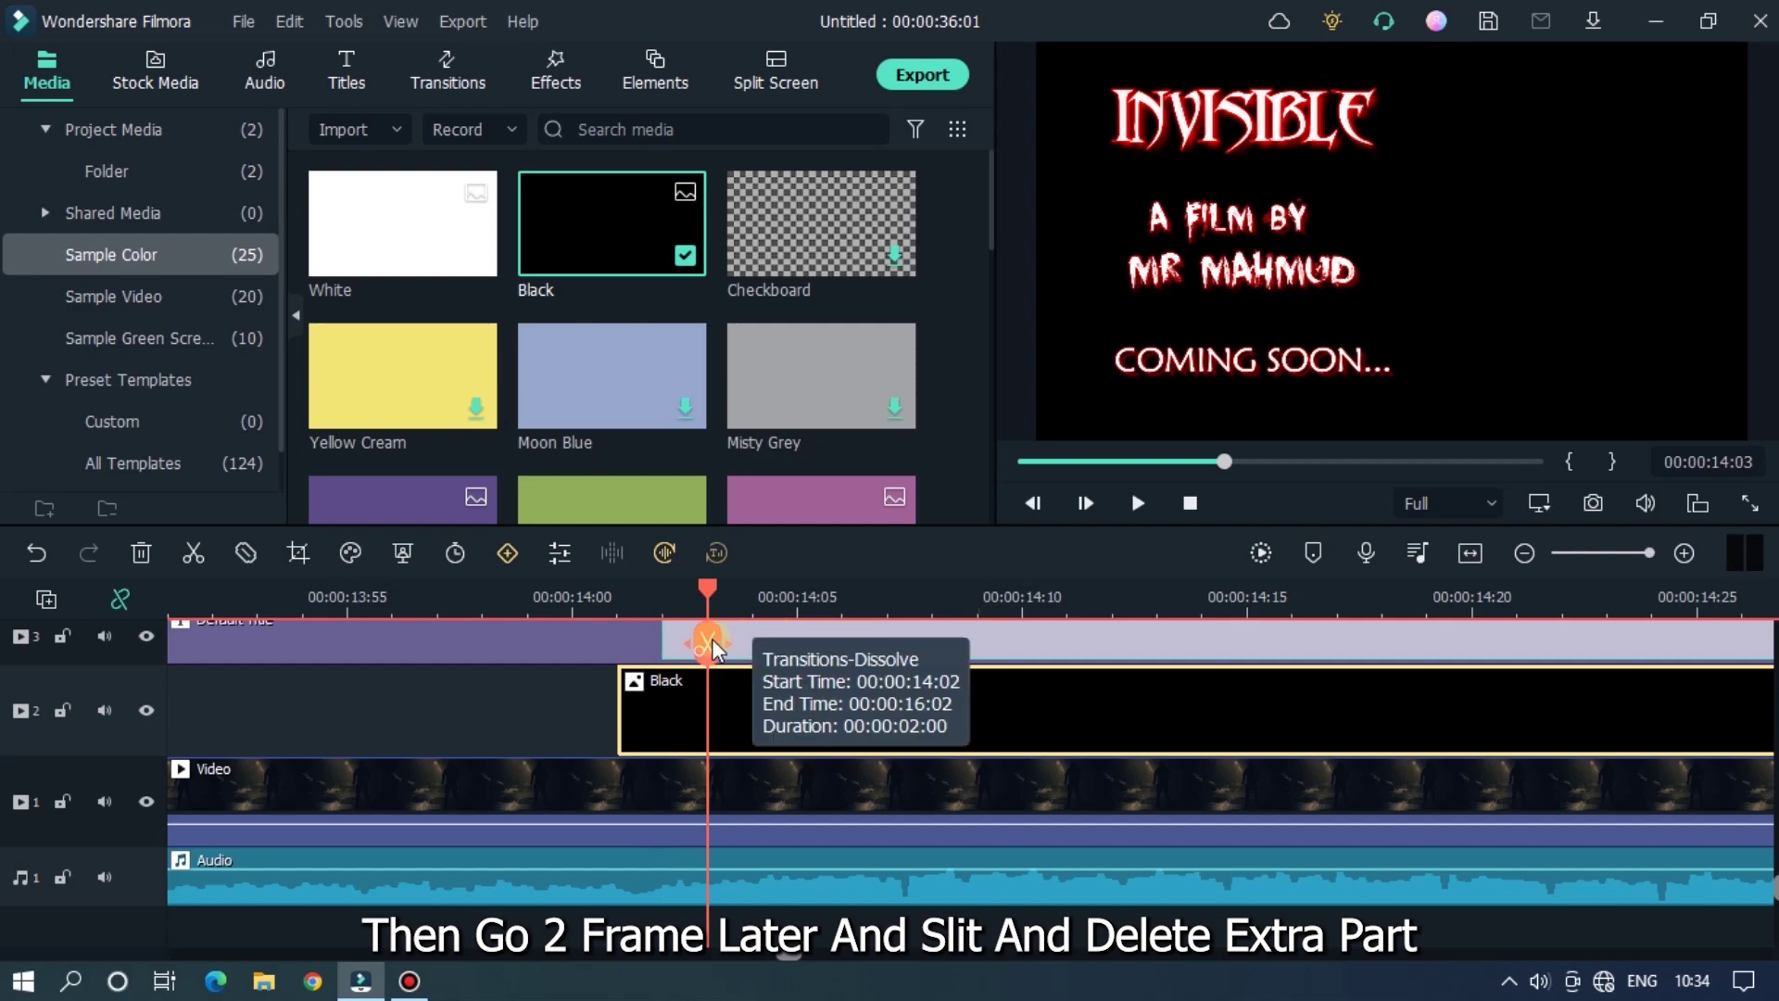
pyautogui.hotkey('ctrl', 'b')
pyautogui.press('Delete')
# Step: Paste two more copies of the short black clip a few frames later
pyautogui.scroll(-1, 840, 608)
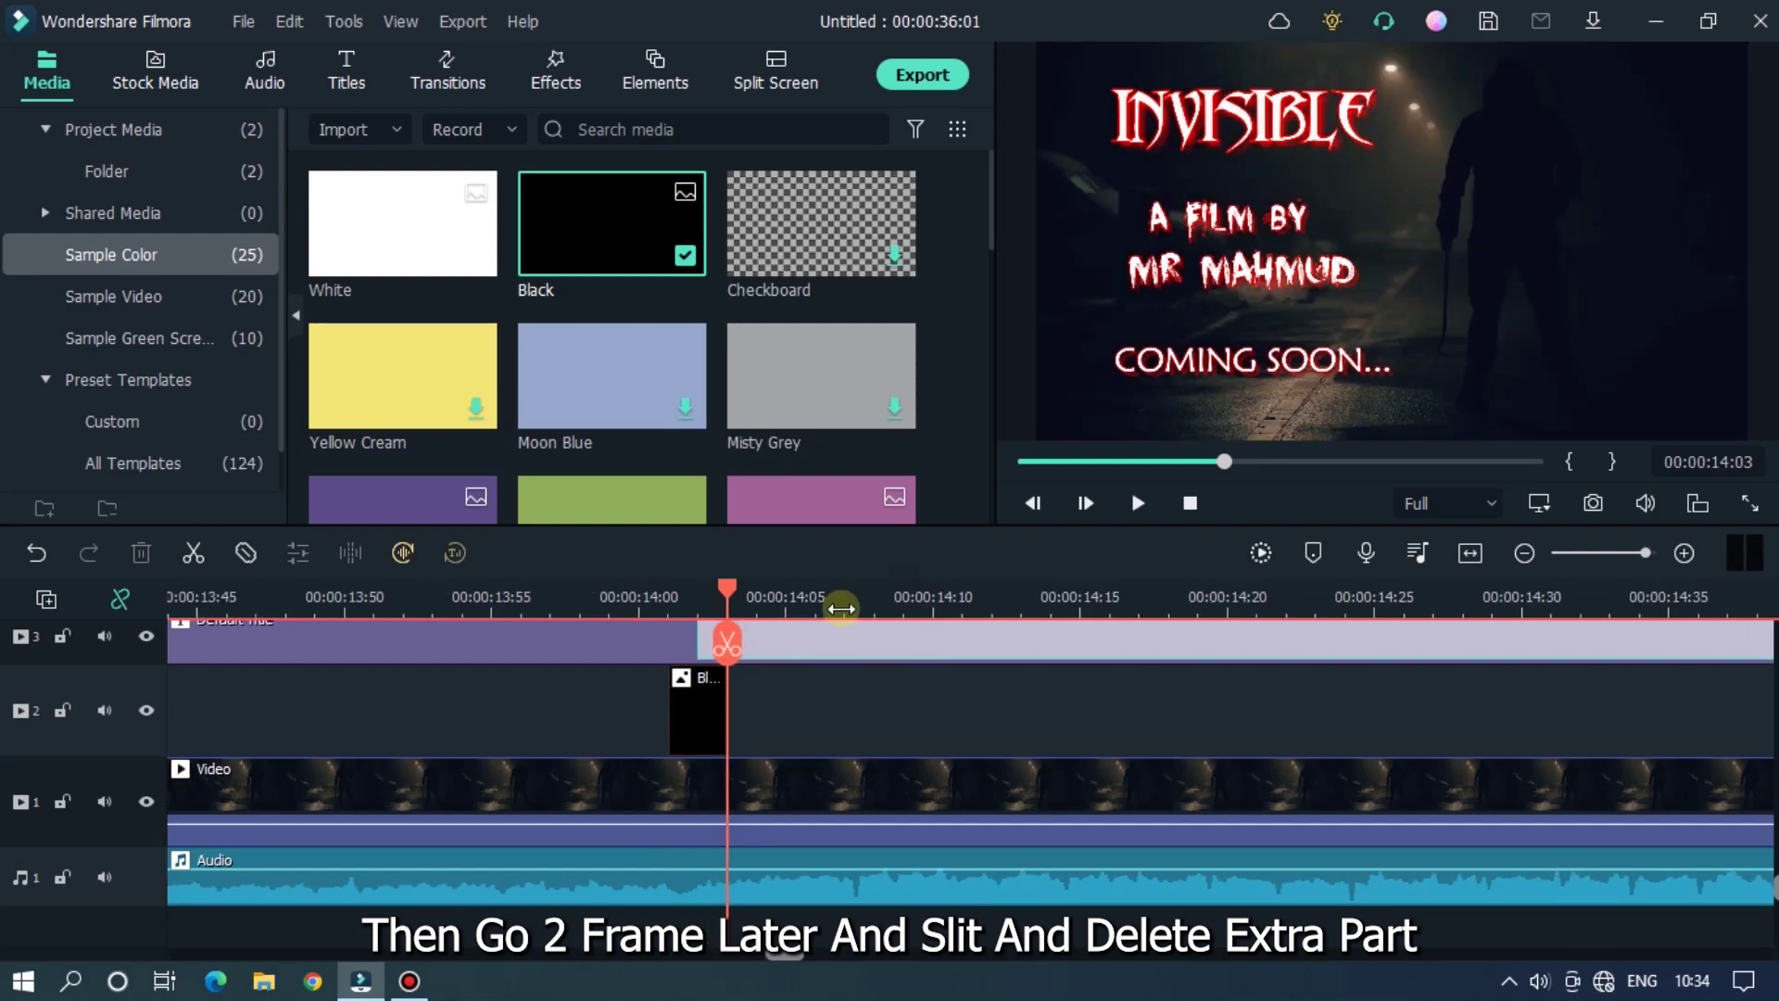
pyautogui.click(712, 711)
pyautogui.moveTo(728, 588); pyautogui.dragTo(808, 593)
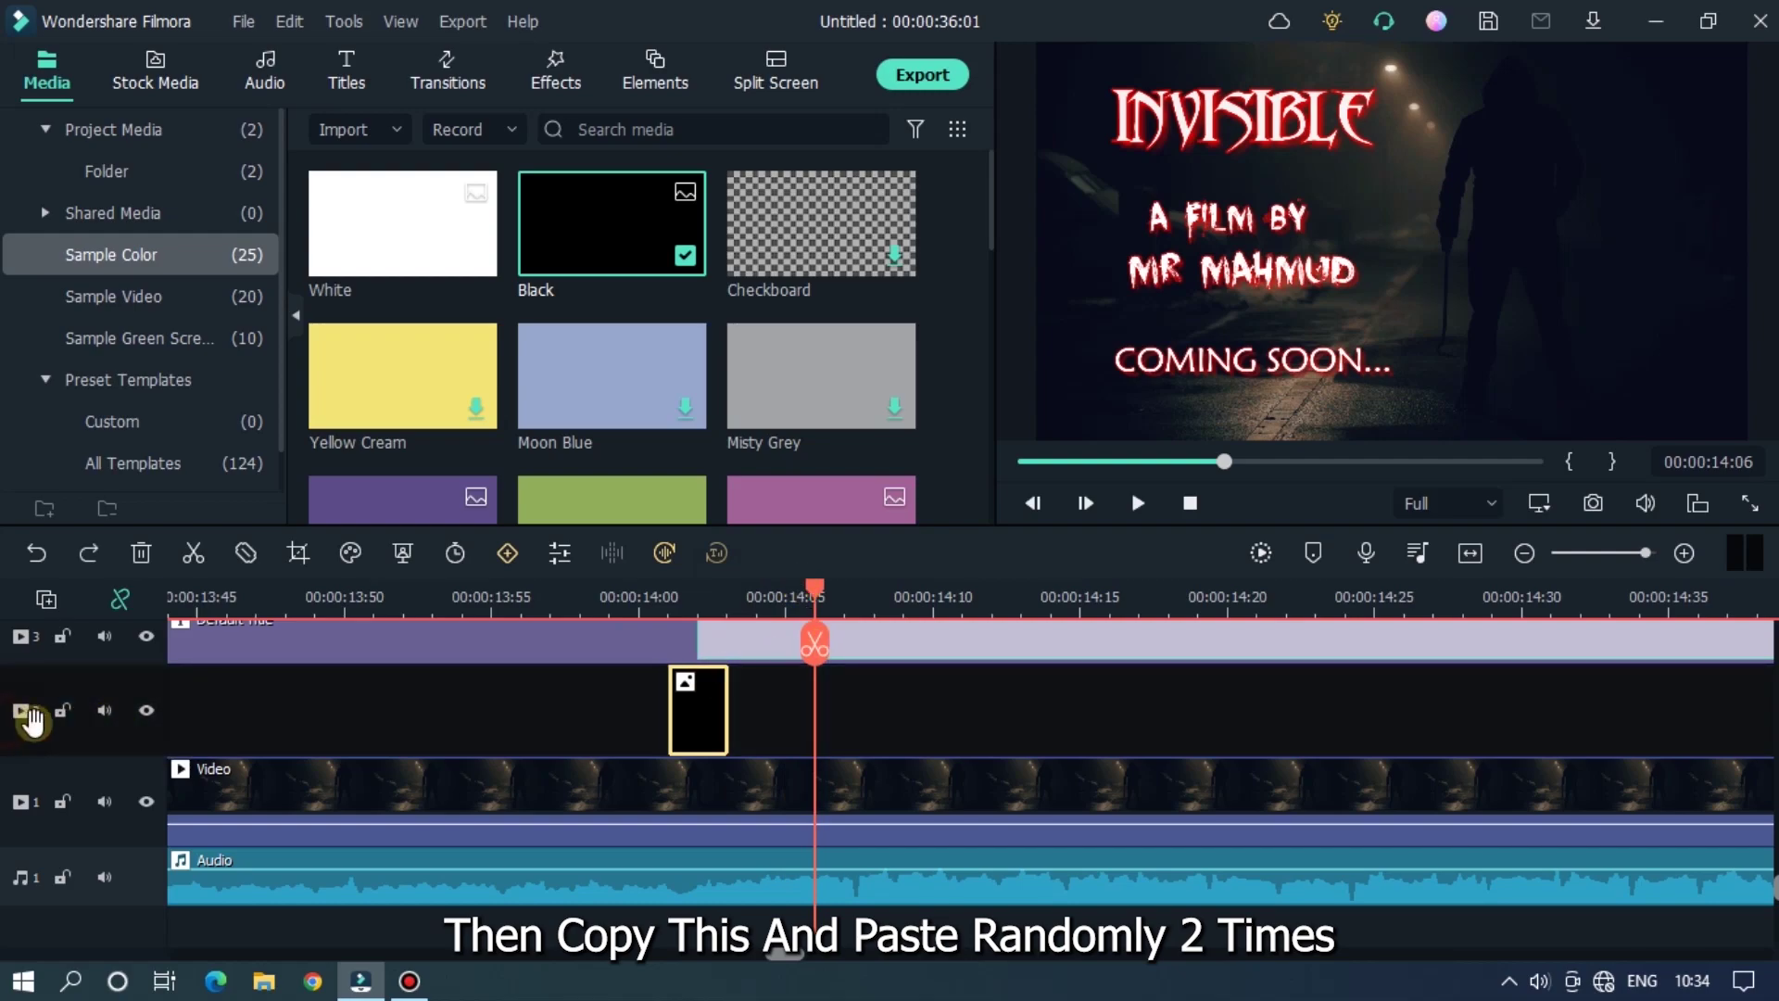
pyautogui.hotkey('ctrl', 'v')
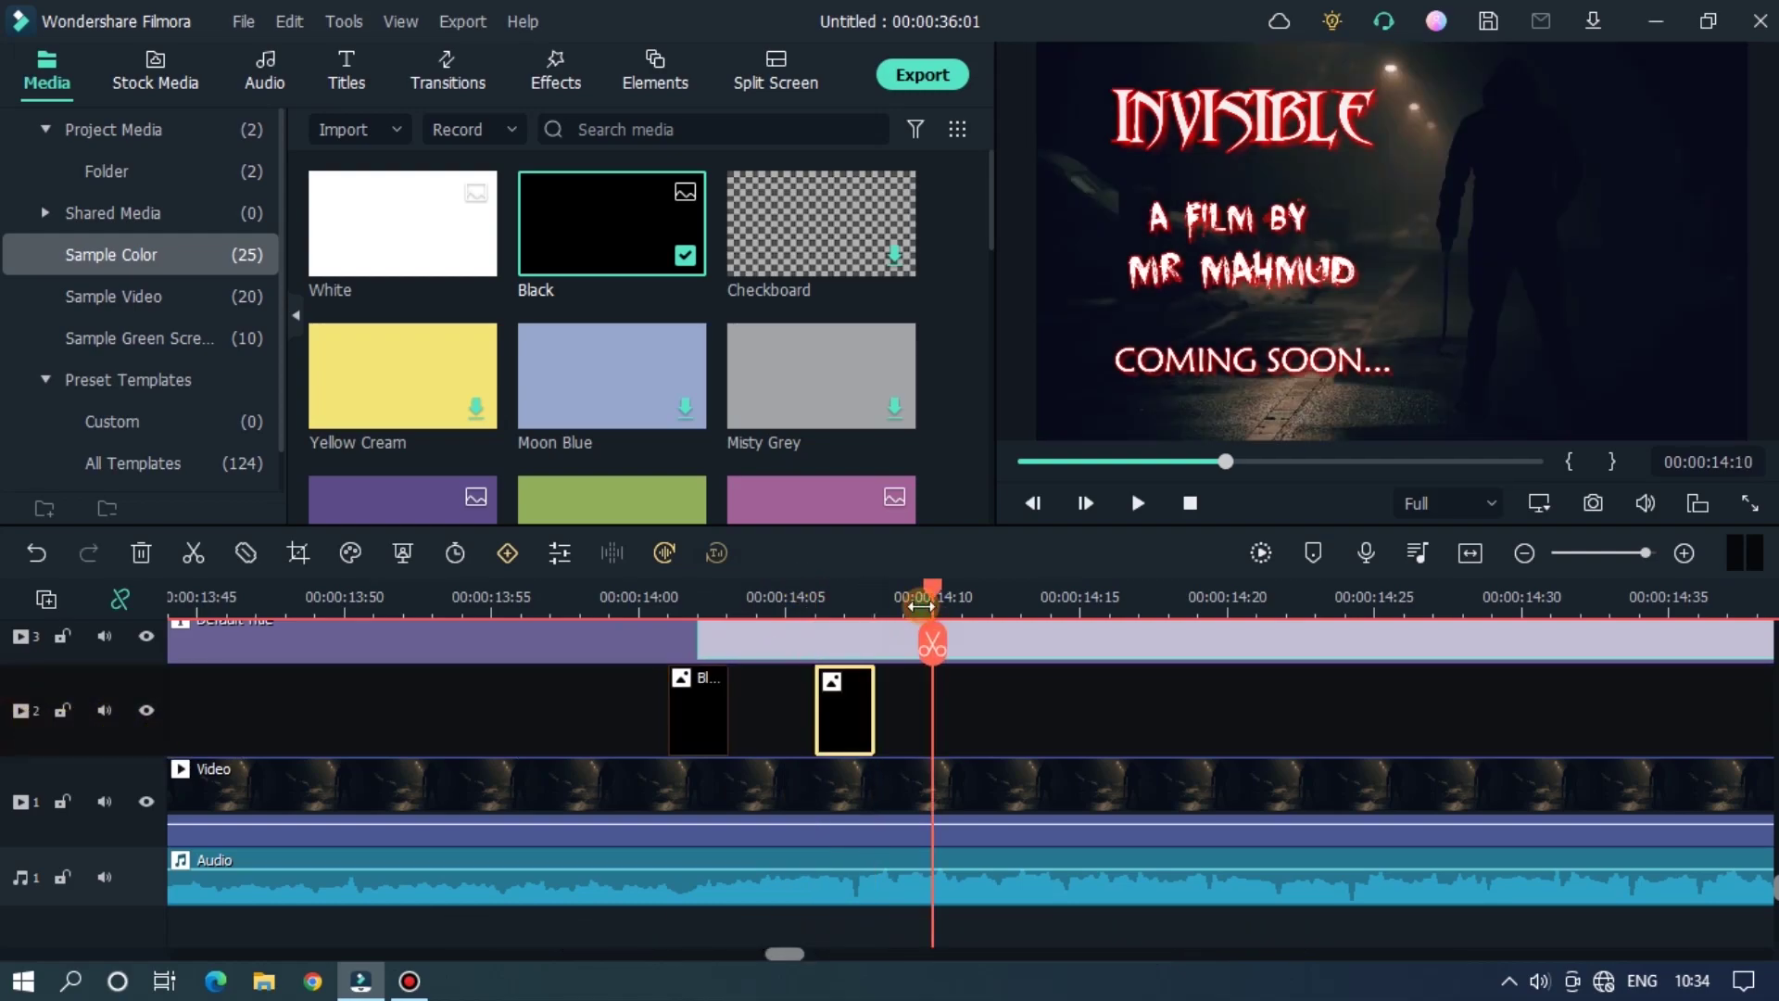
pyautogui.hotkey('ctrl', 'v')
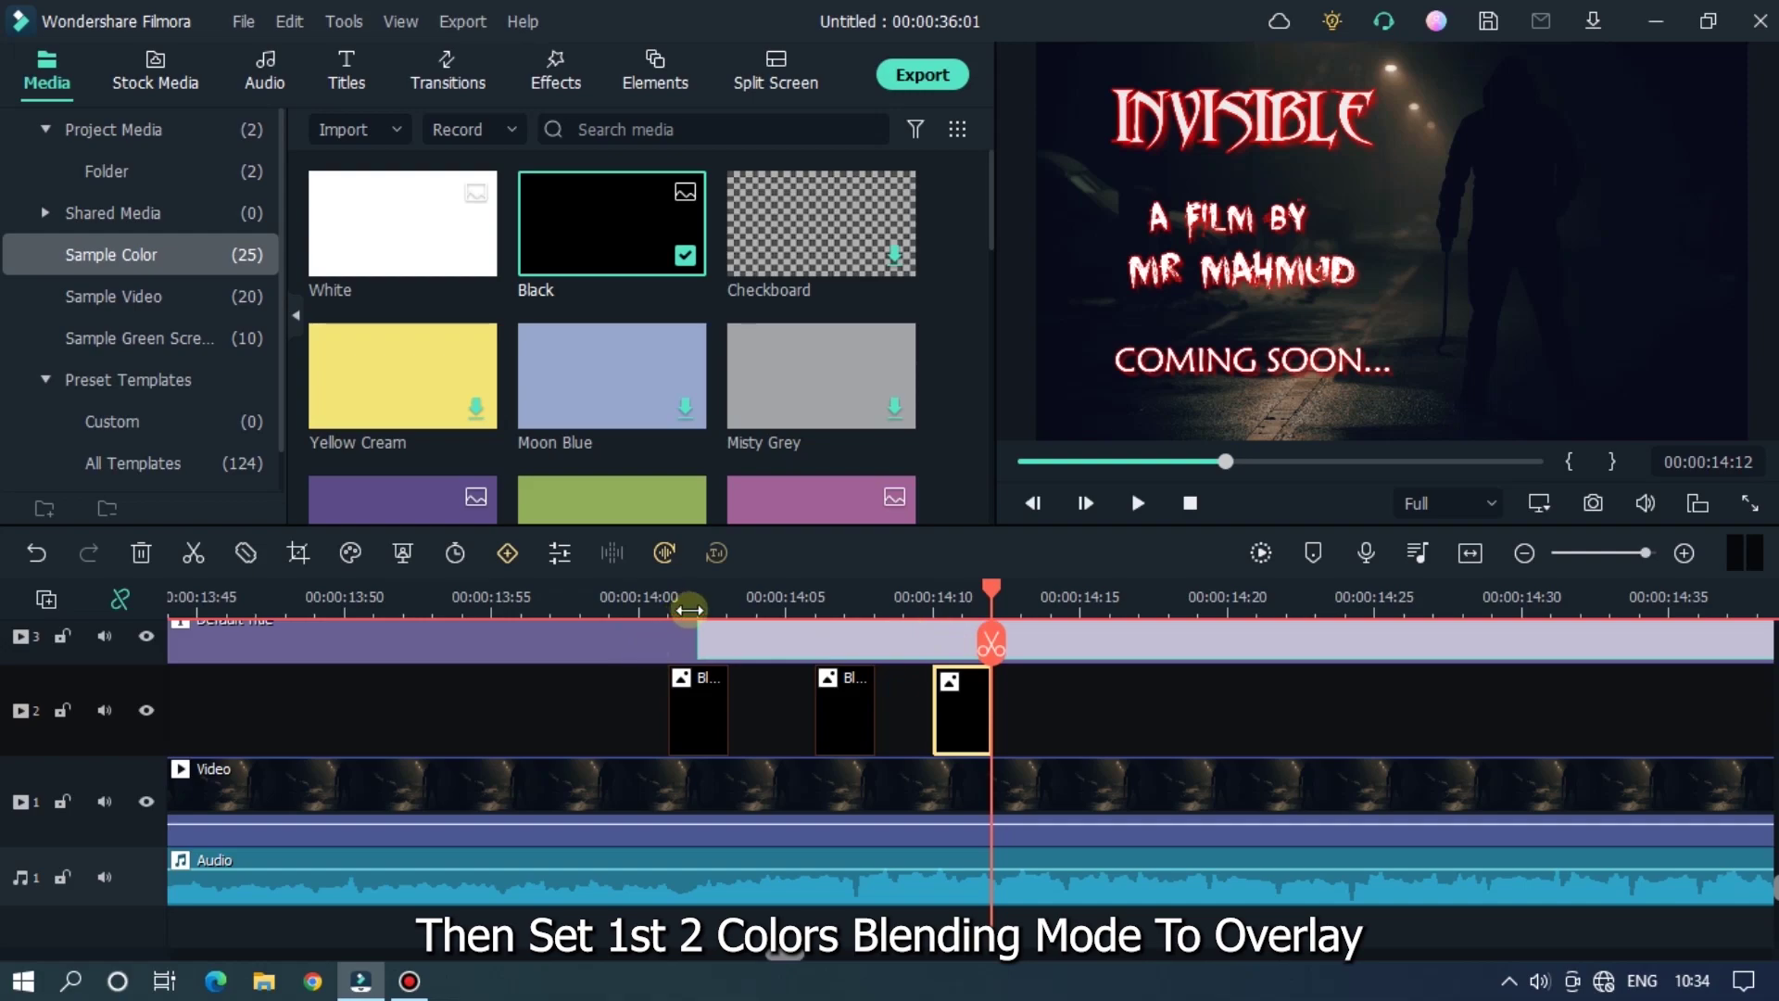
# Step: Set the blending mode of the first two black clips to Overlay
pyautogui.click(692, 609)
pyautogui.doubleClick(706, 718)
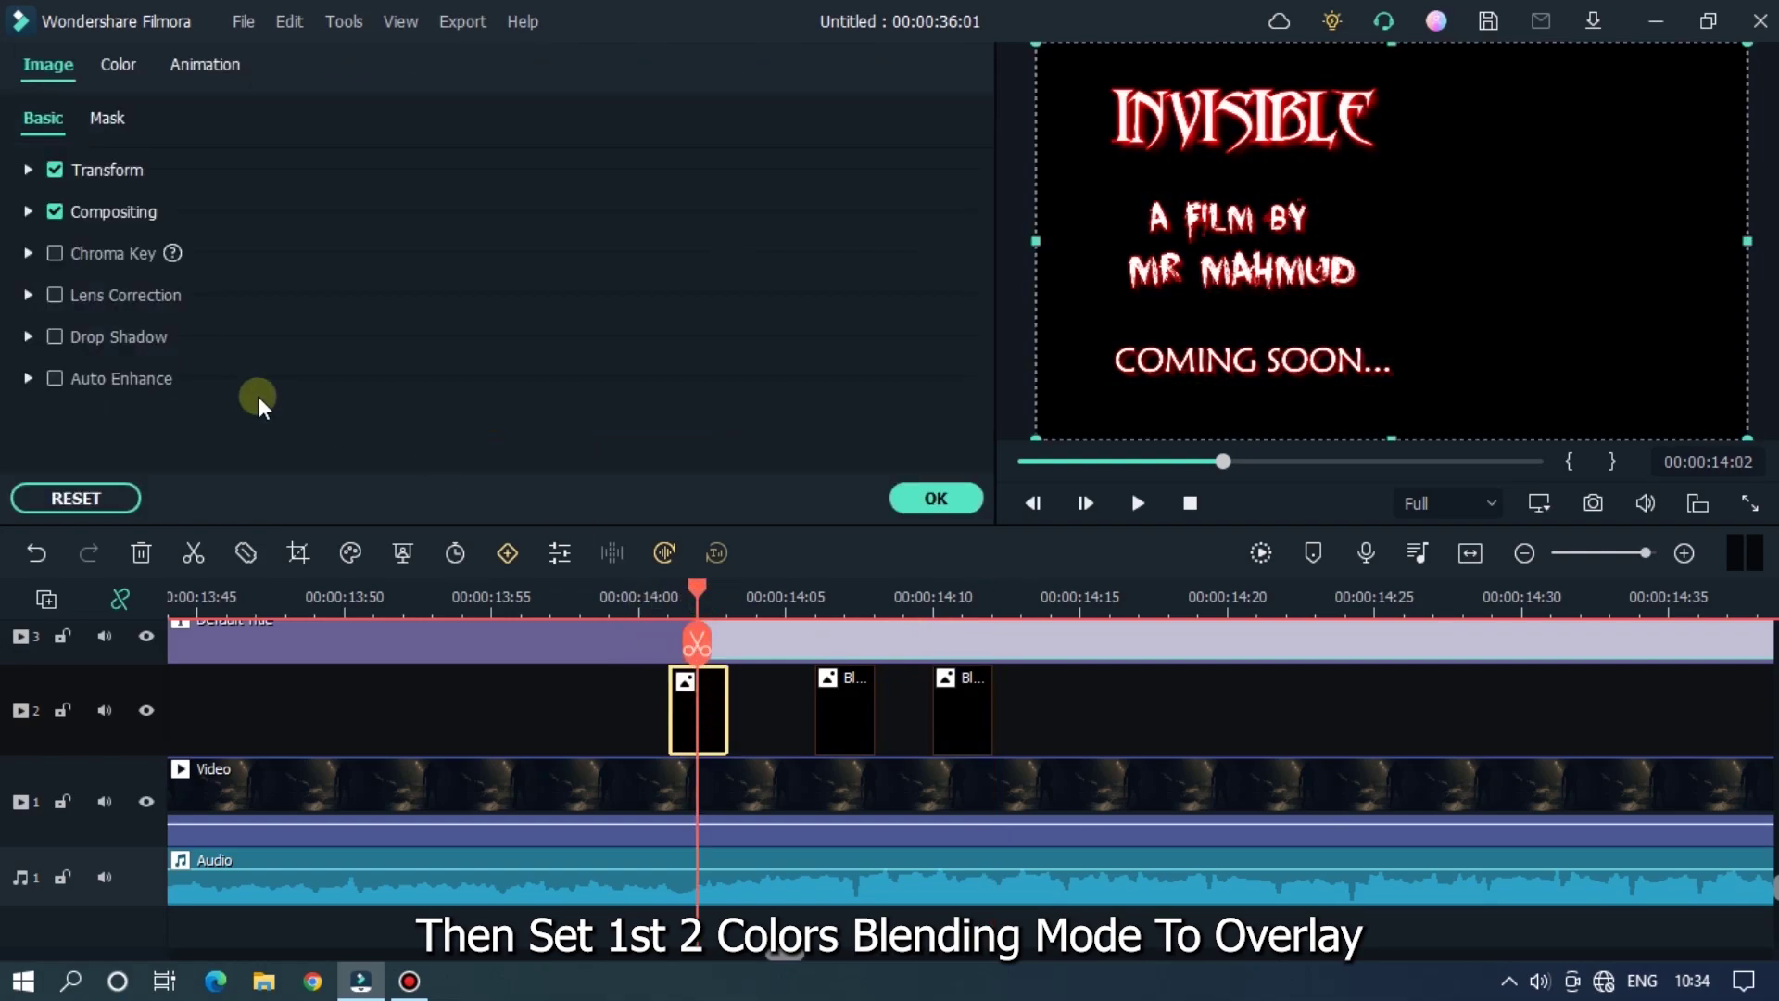
pyautogui.click(39, 212)
pyautogui.click(515, 296)
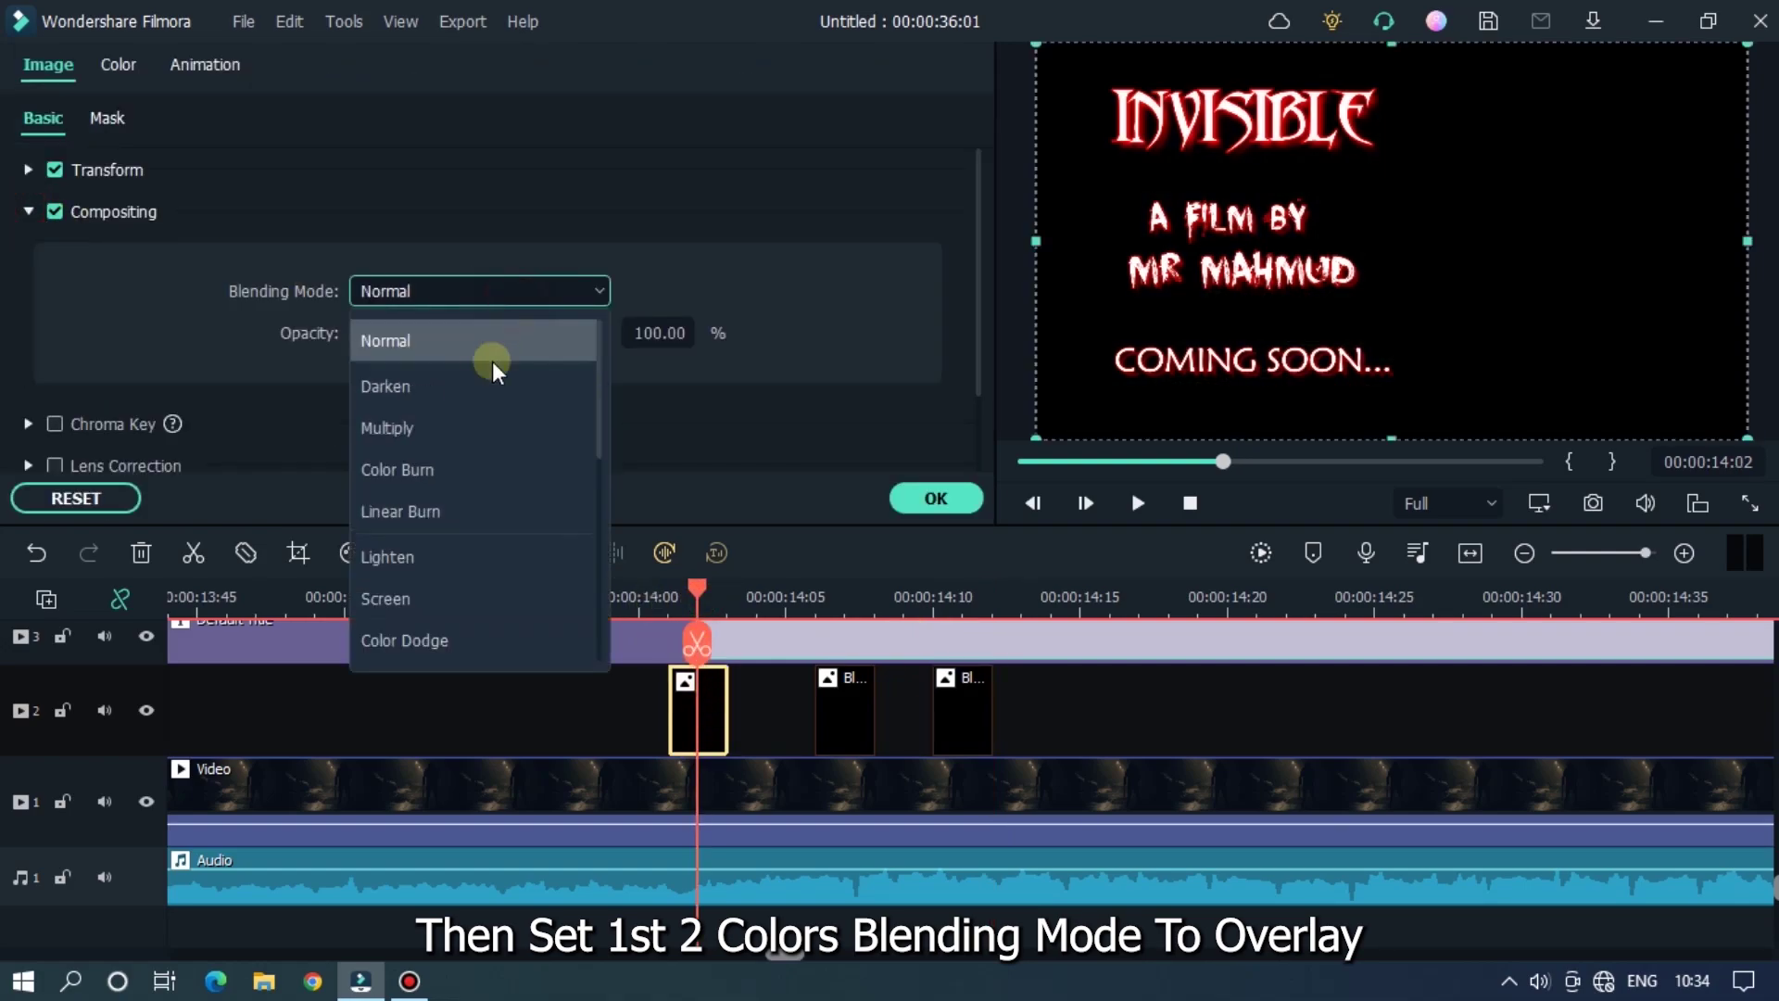
pyautogui.scroll(-1, 435, 570)
pyautogui.click(432, 643)
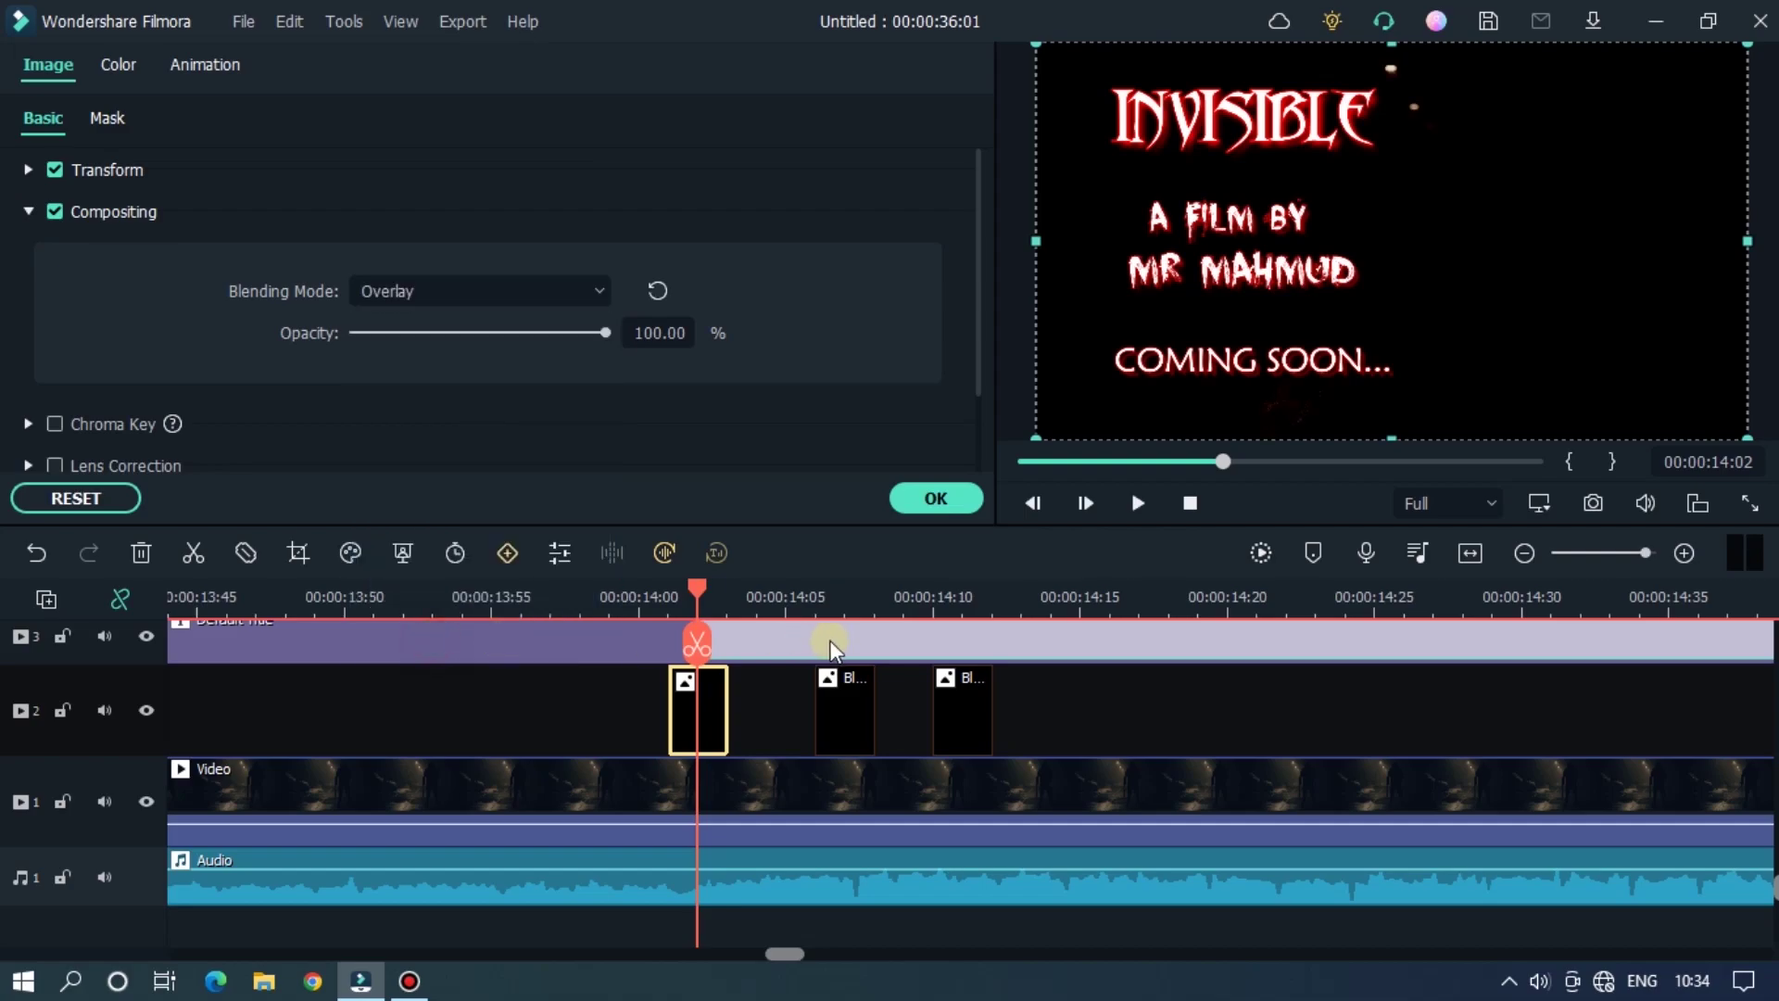
pyautogui.click(844, 597)
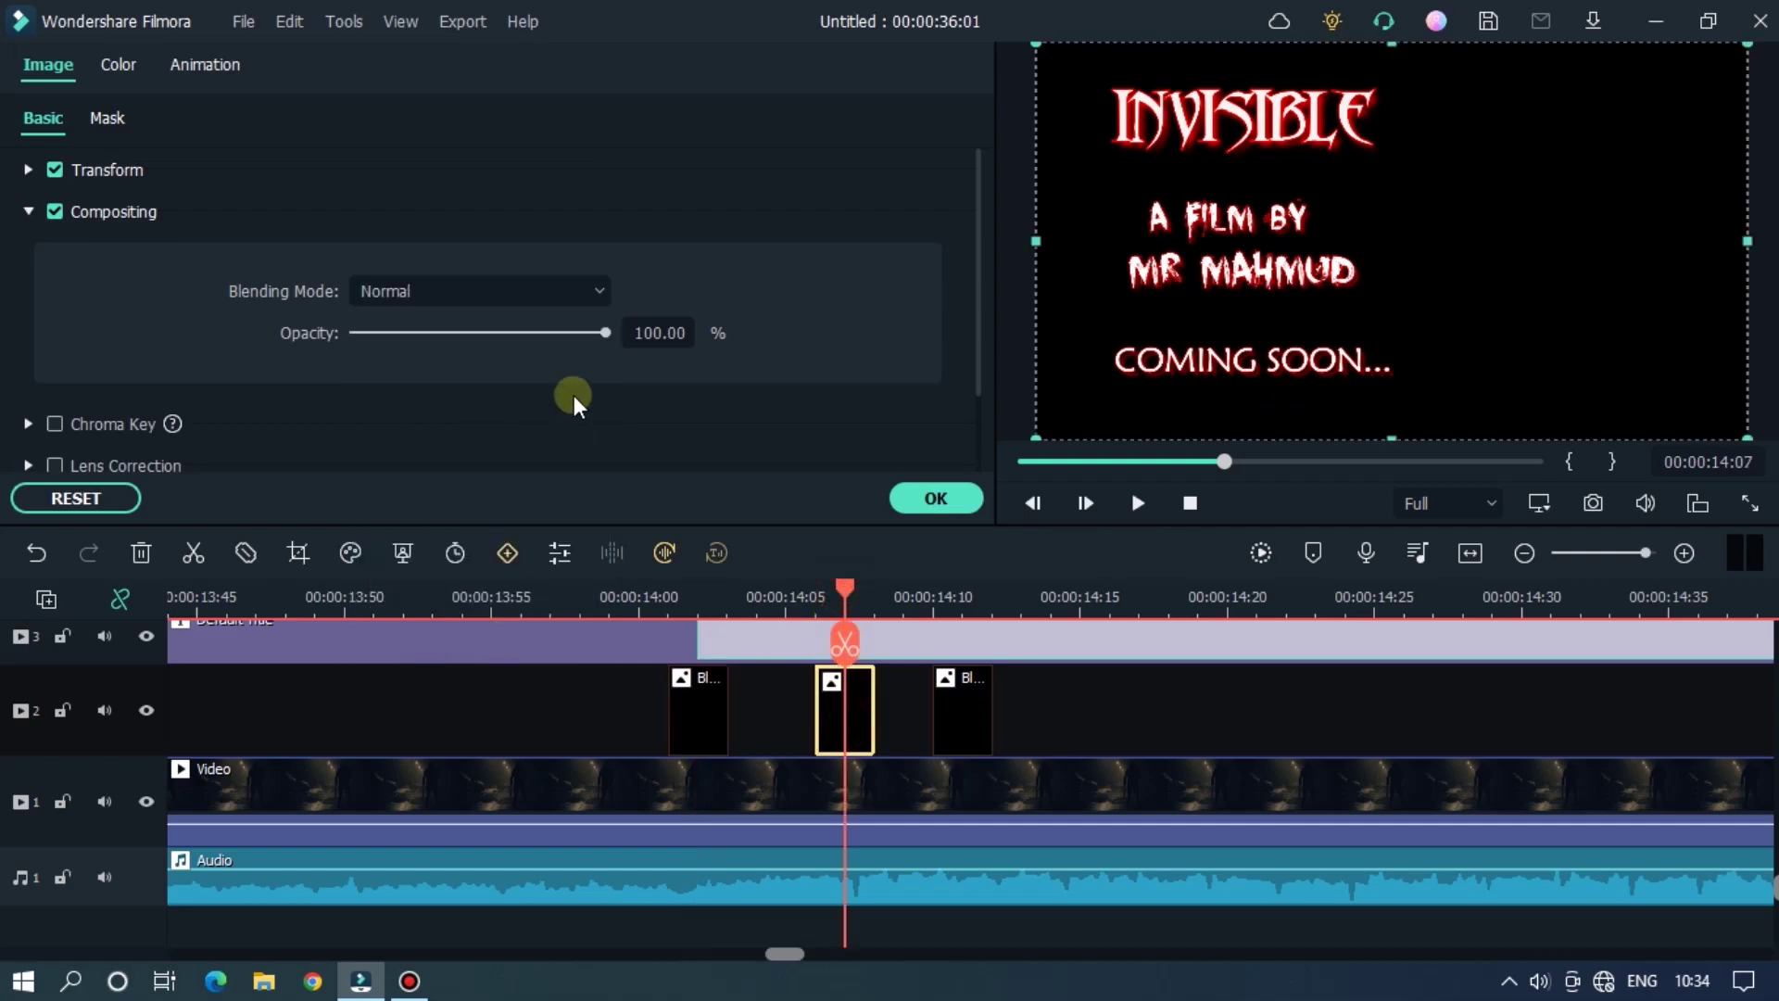
pyautogui.click(513, 295)
pyautogui.scroll(-2, 463, 519)
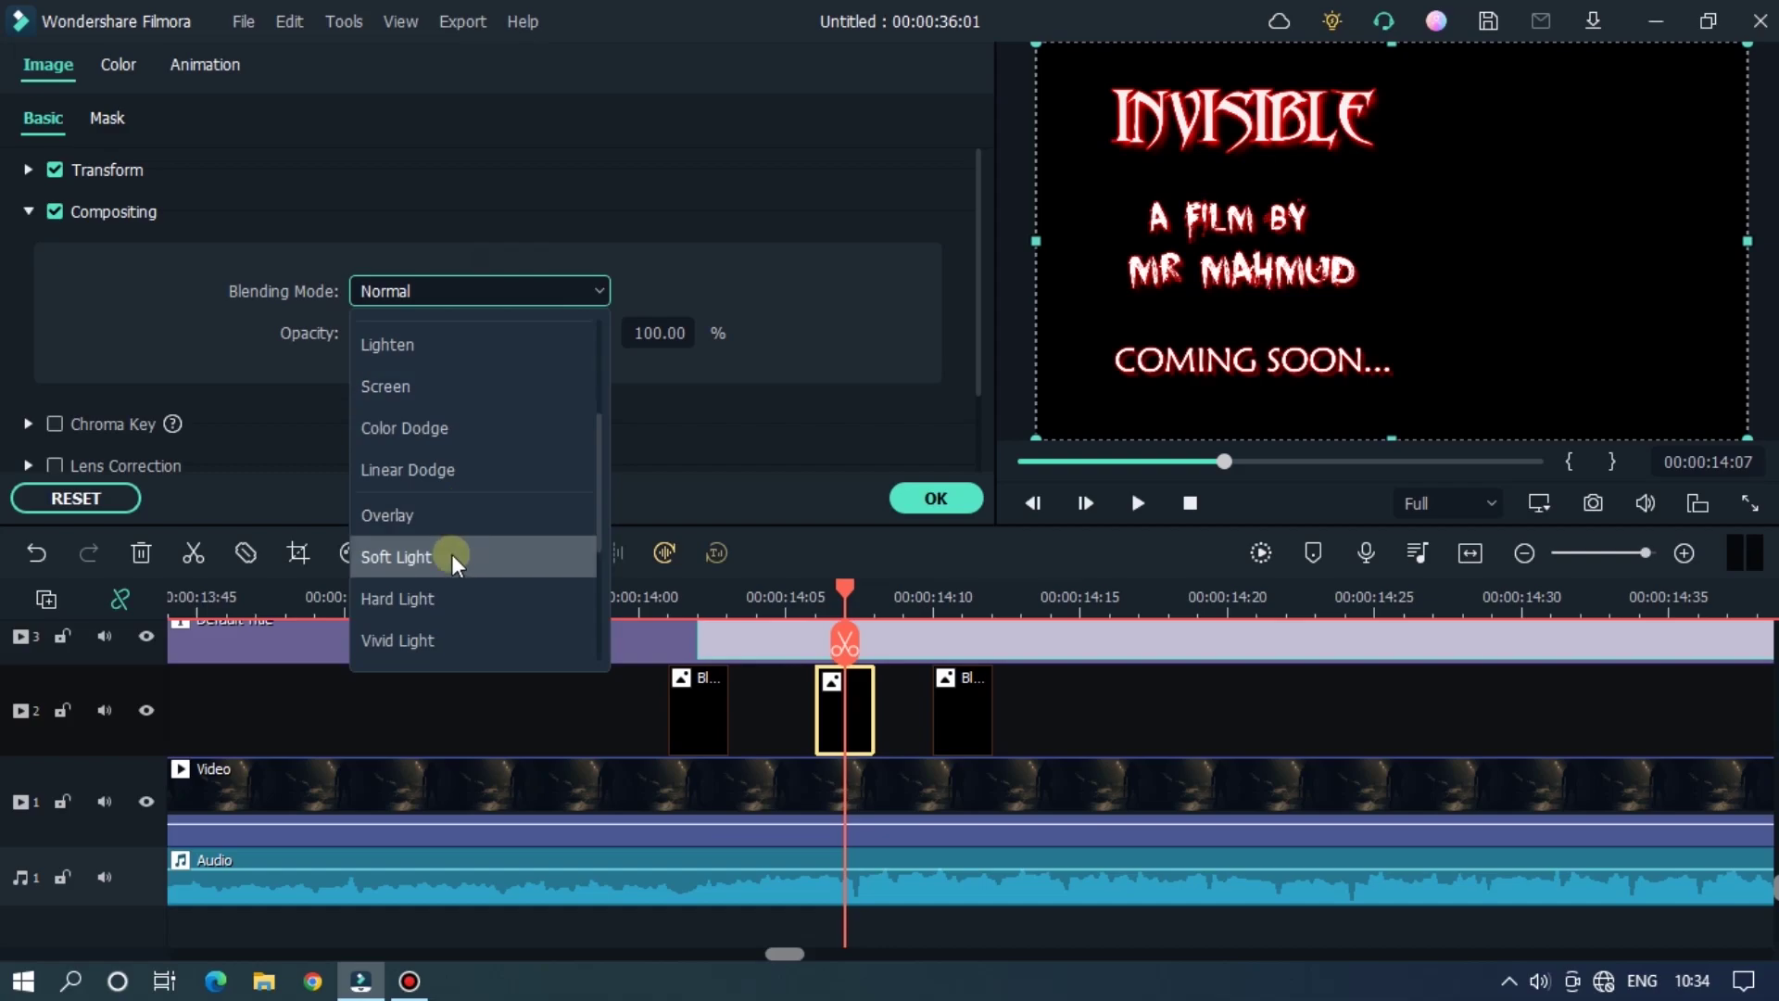
pyautogui.click(426, 514)
# Step: Set the third black clip's blending mode to Soft Light
pyautogui.click(965, 621)
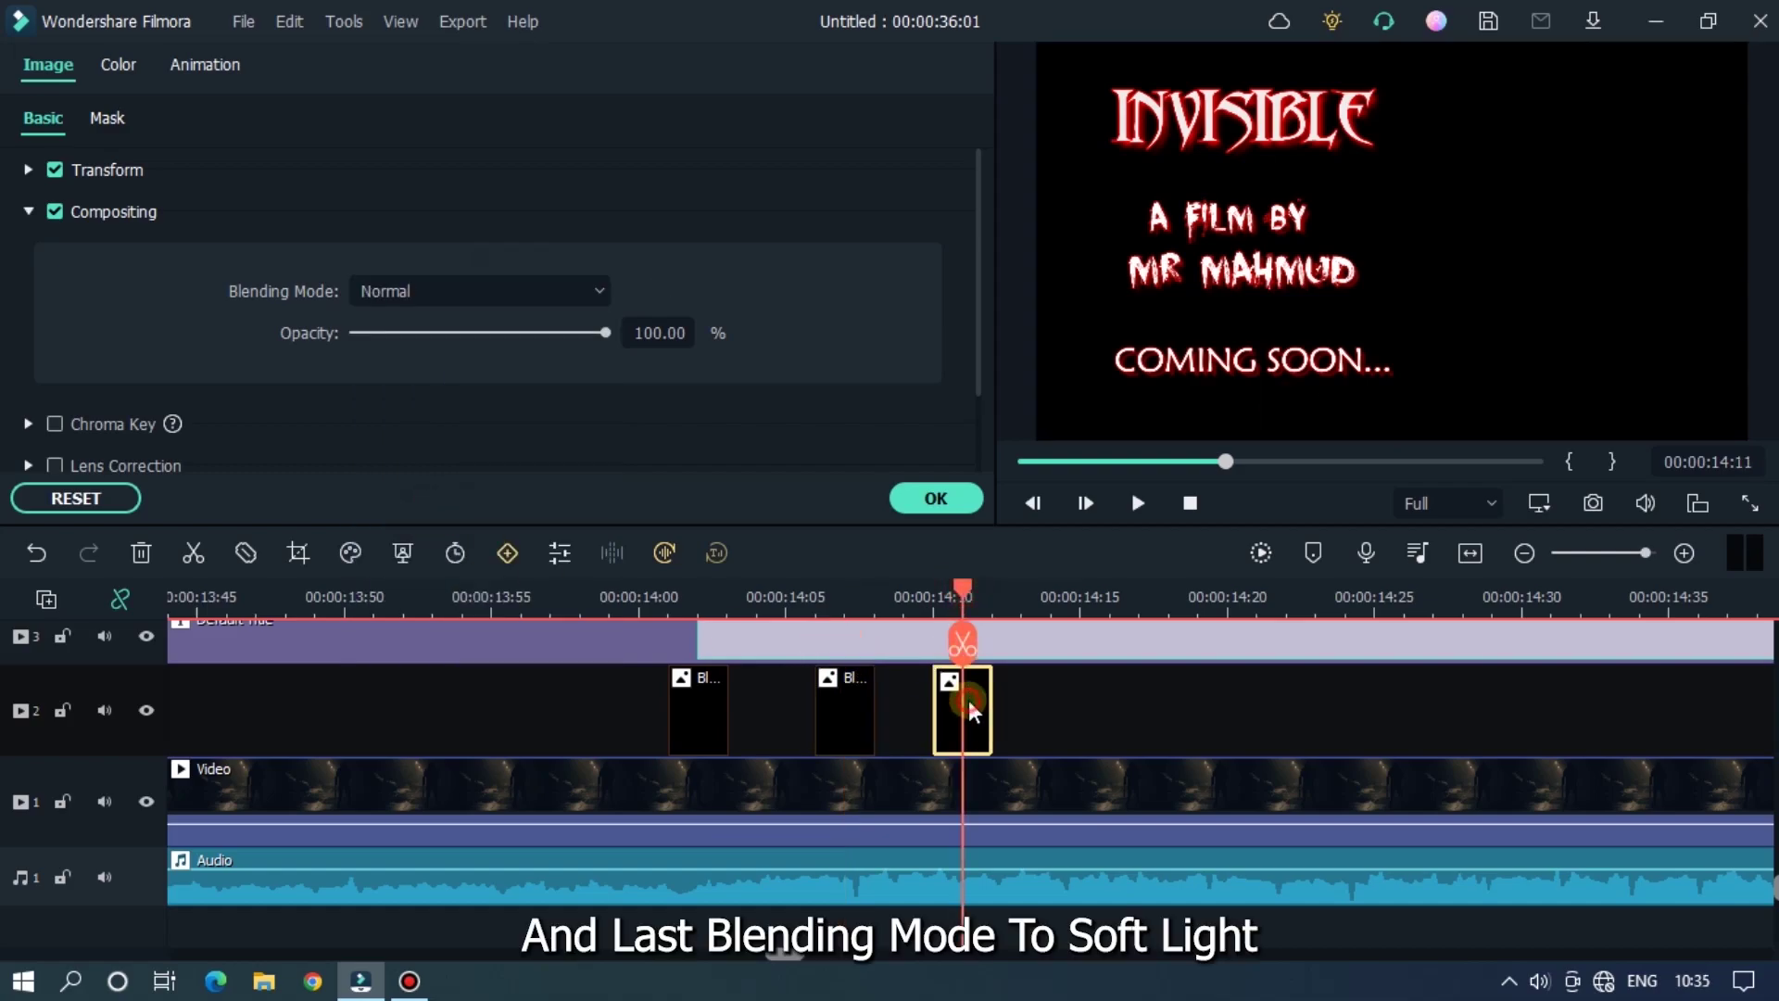
pyautogui.click(456, 291)
pyautogui.scroll(-2, 448, 508)
pyautogui.scroll(-2, 448, 513)
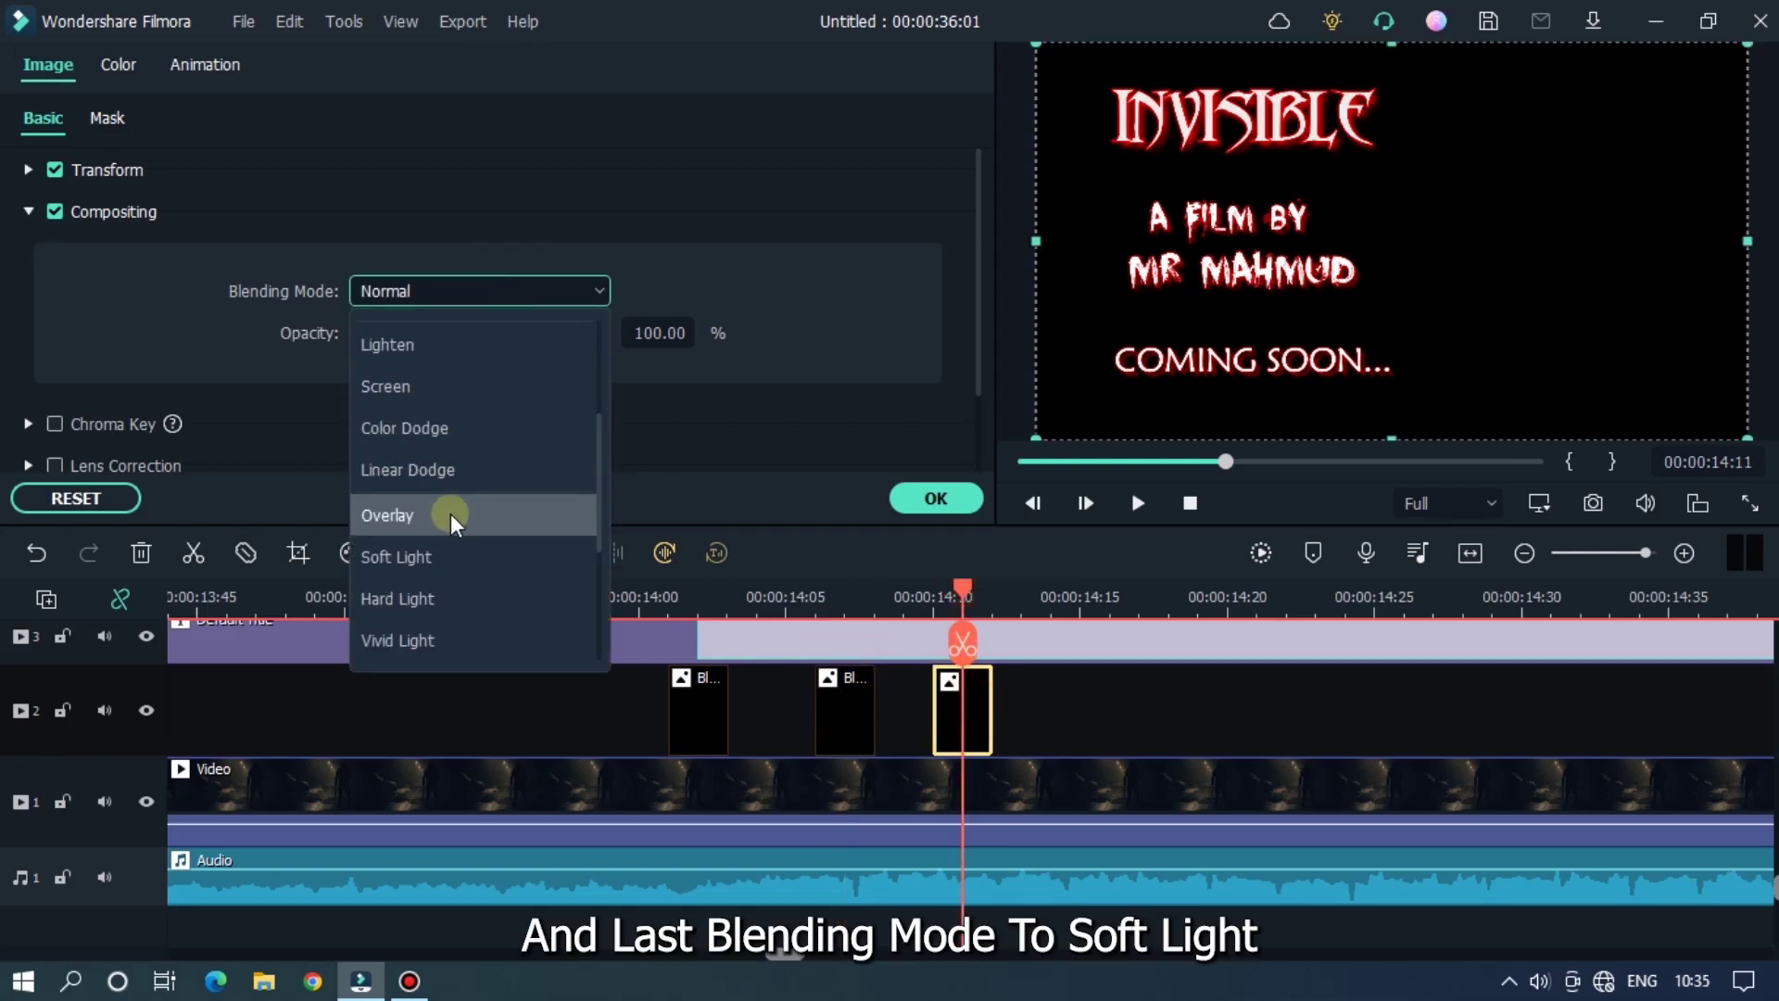
pyautogui.click(434, 558)
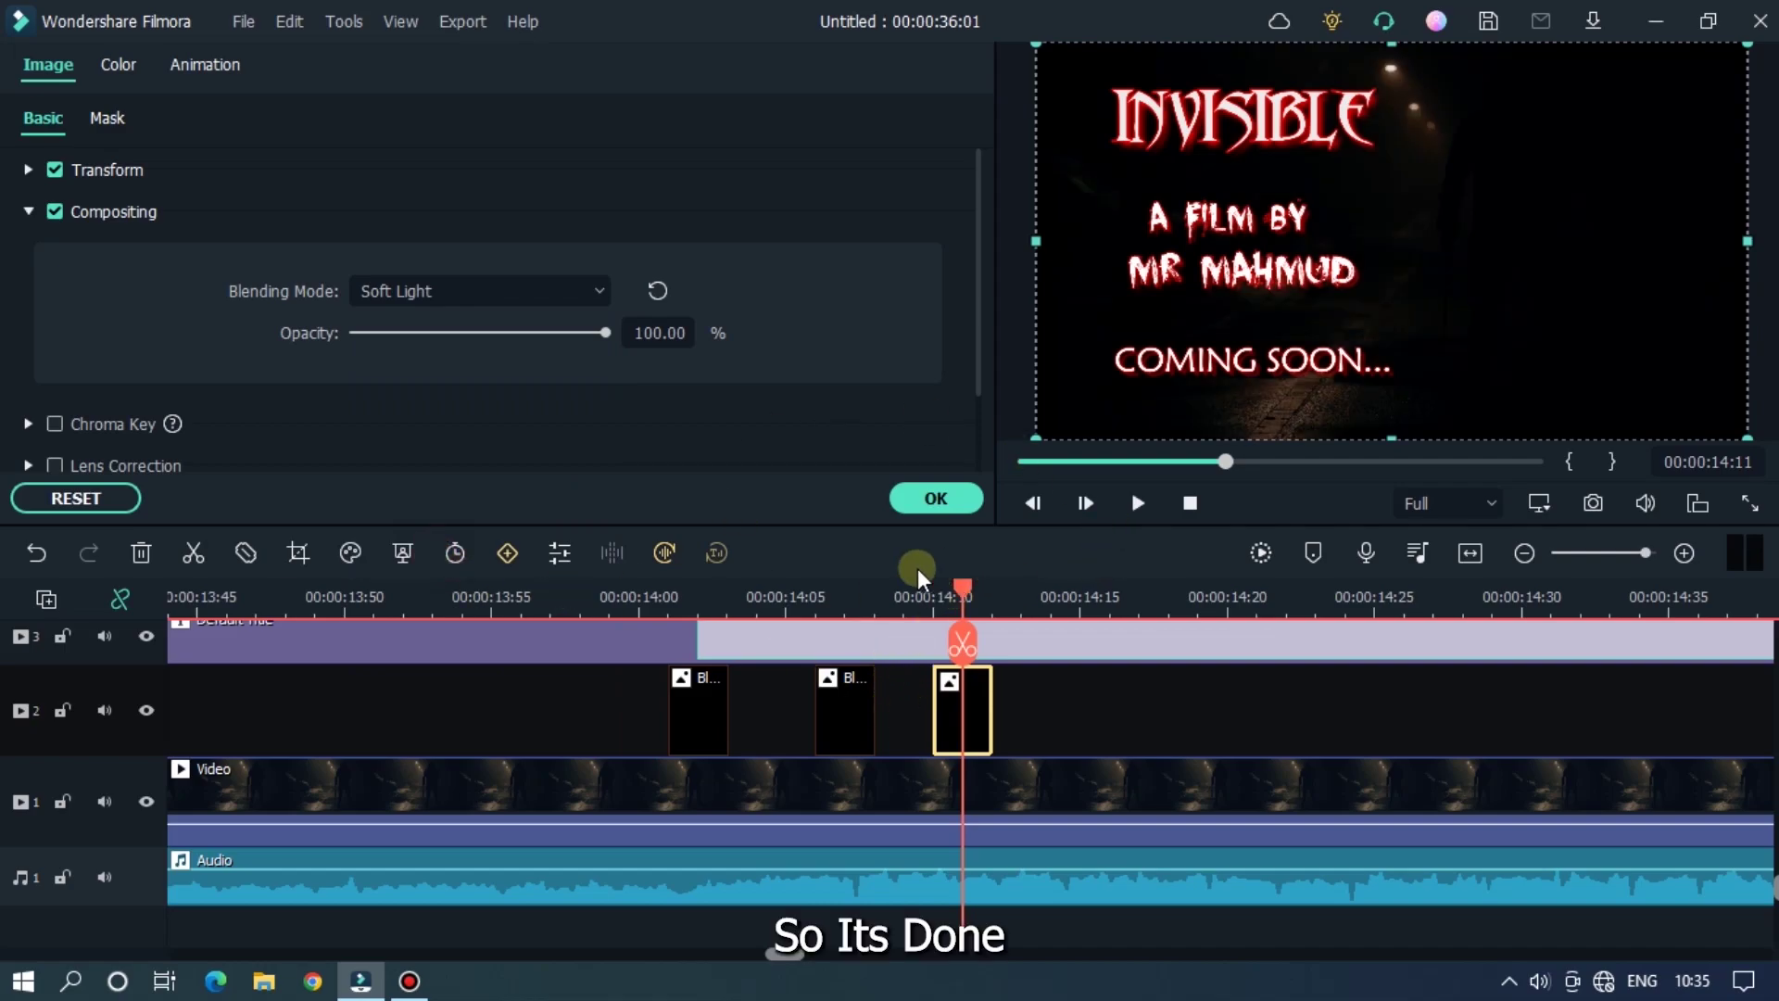
# Step: Play back from just before the blink frames to check the flicker
pyautogui.click(608, 597)
pyautogui.click(1489, 664)
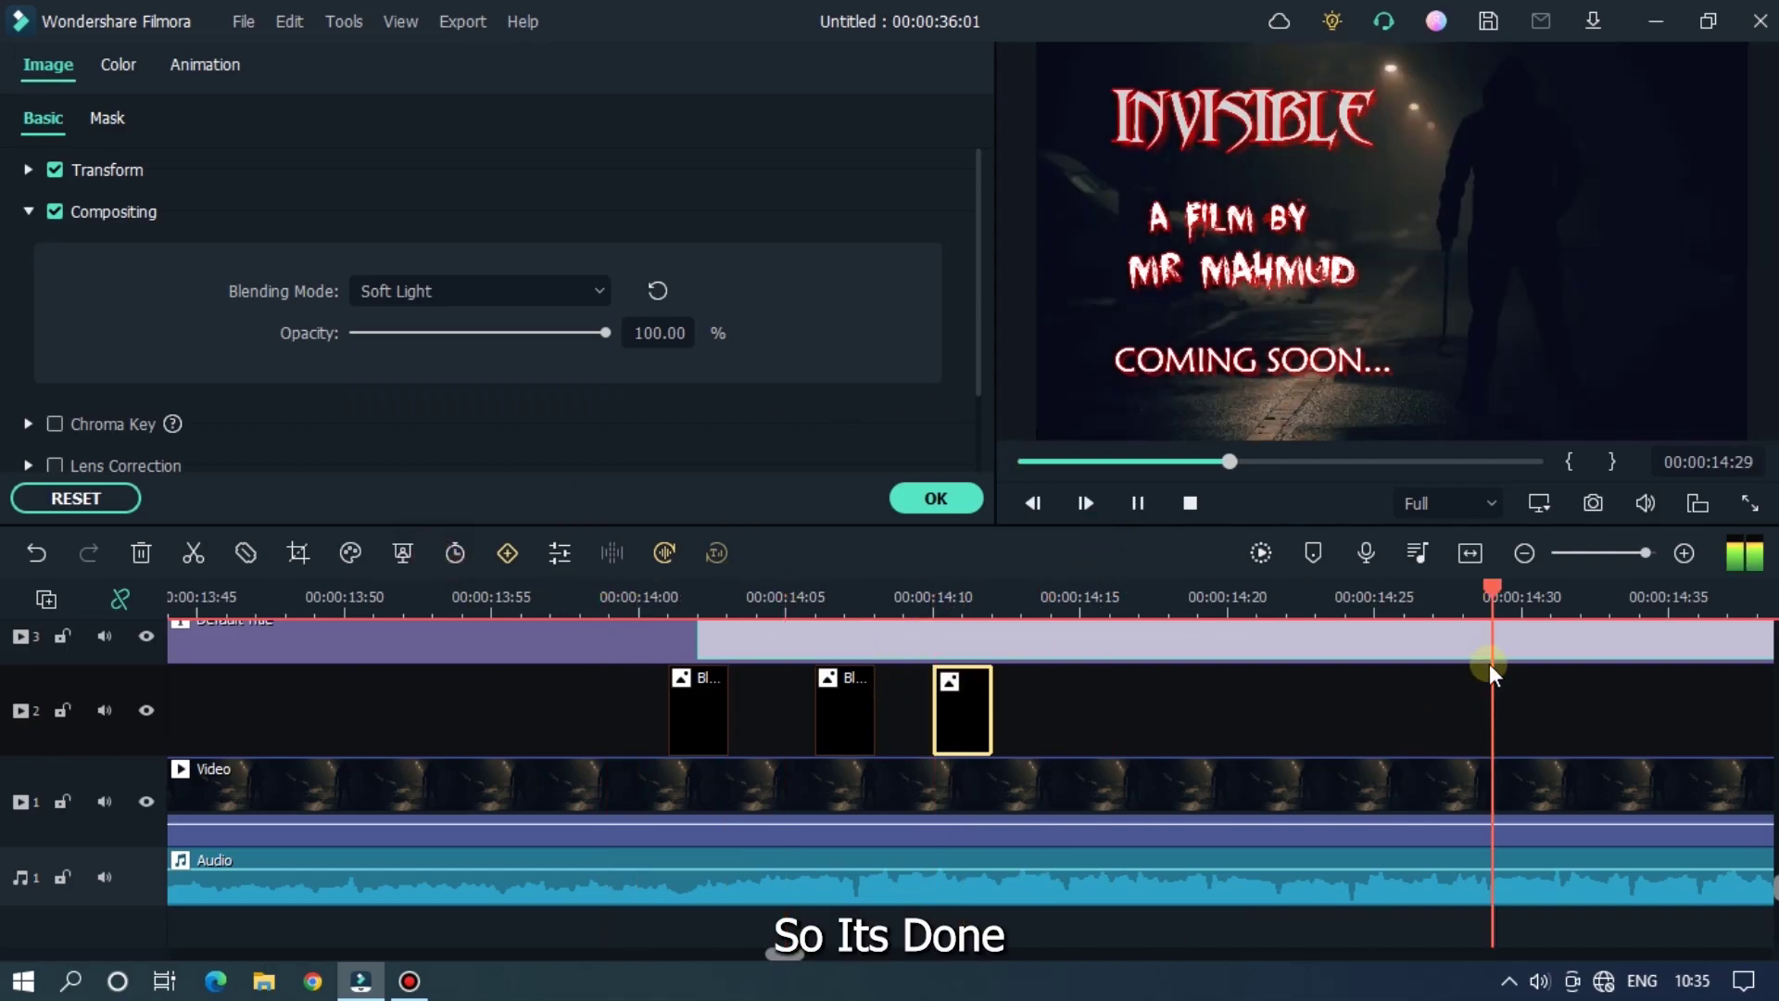
pyautogui.scroll(-3, 1212, 580)
pyautogui.scroll(-3, 1104, 580)
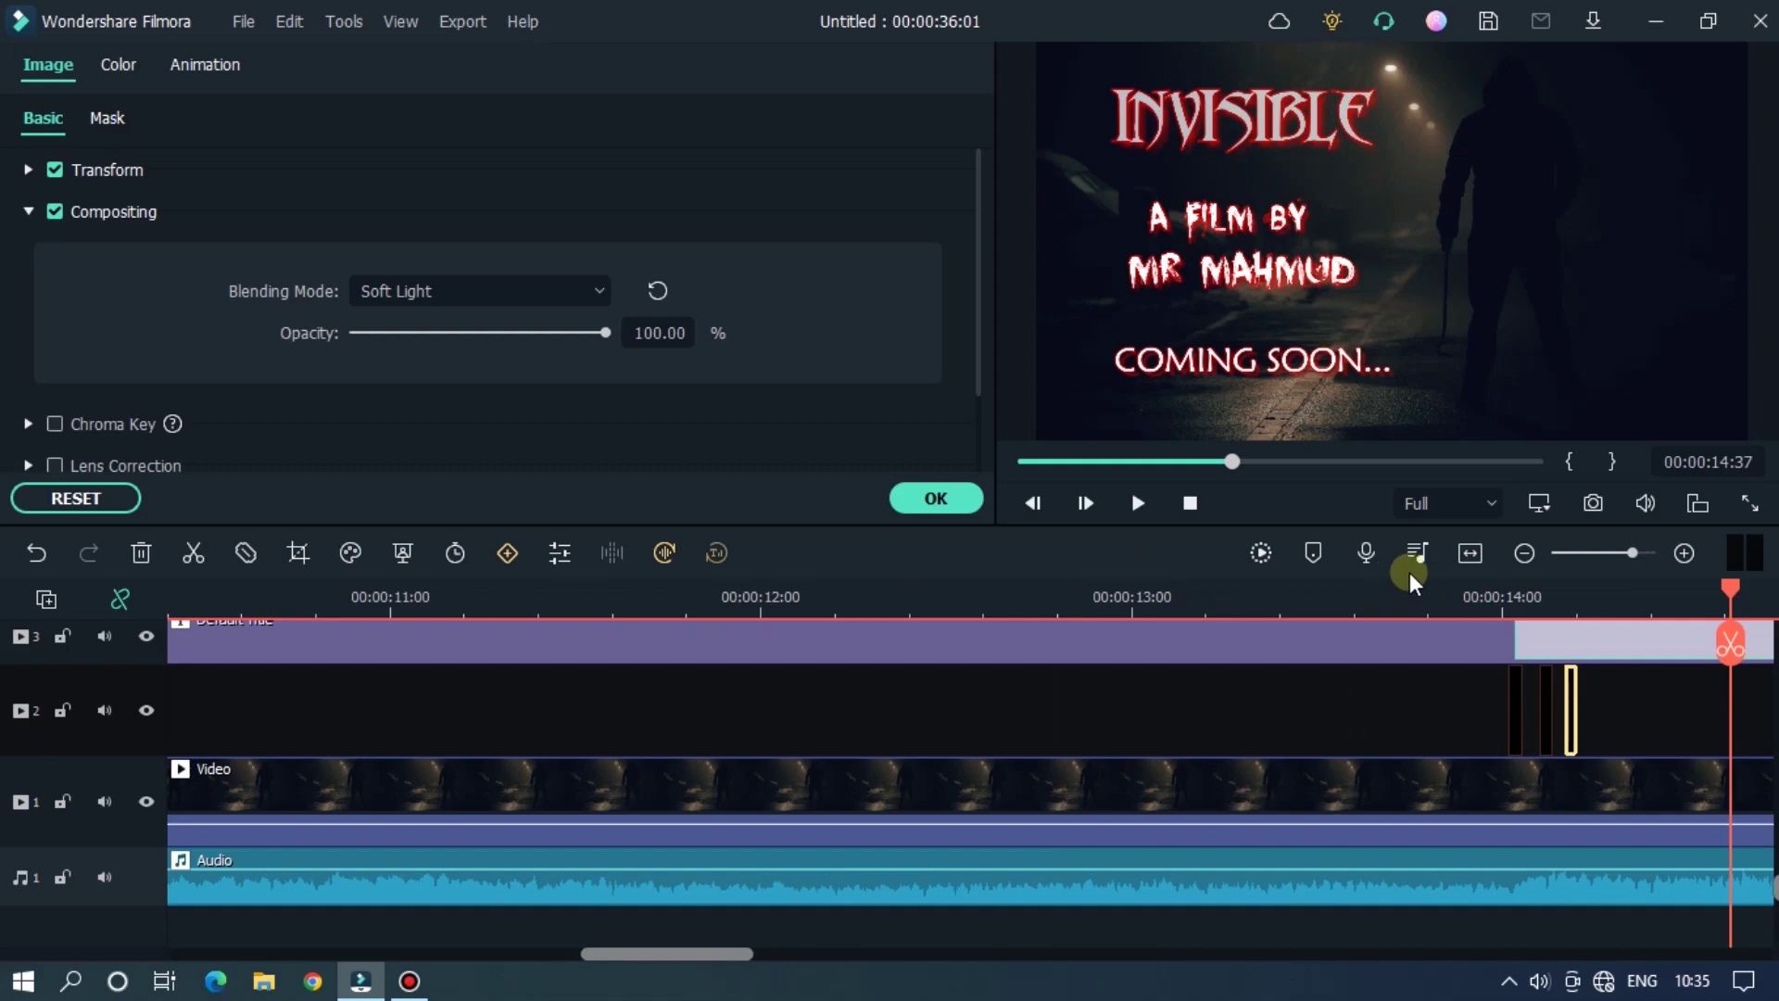
pyautogui.click(1442, 581)
pyautogui.press('space')
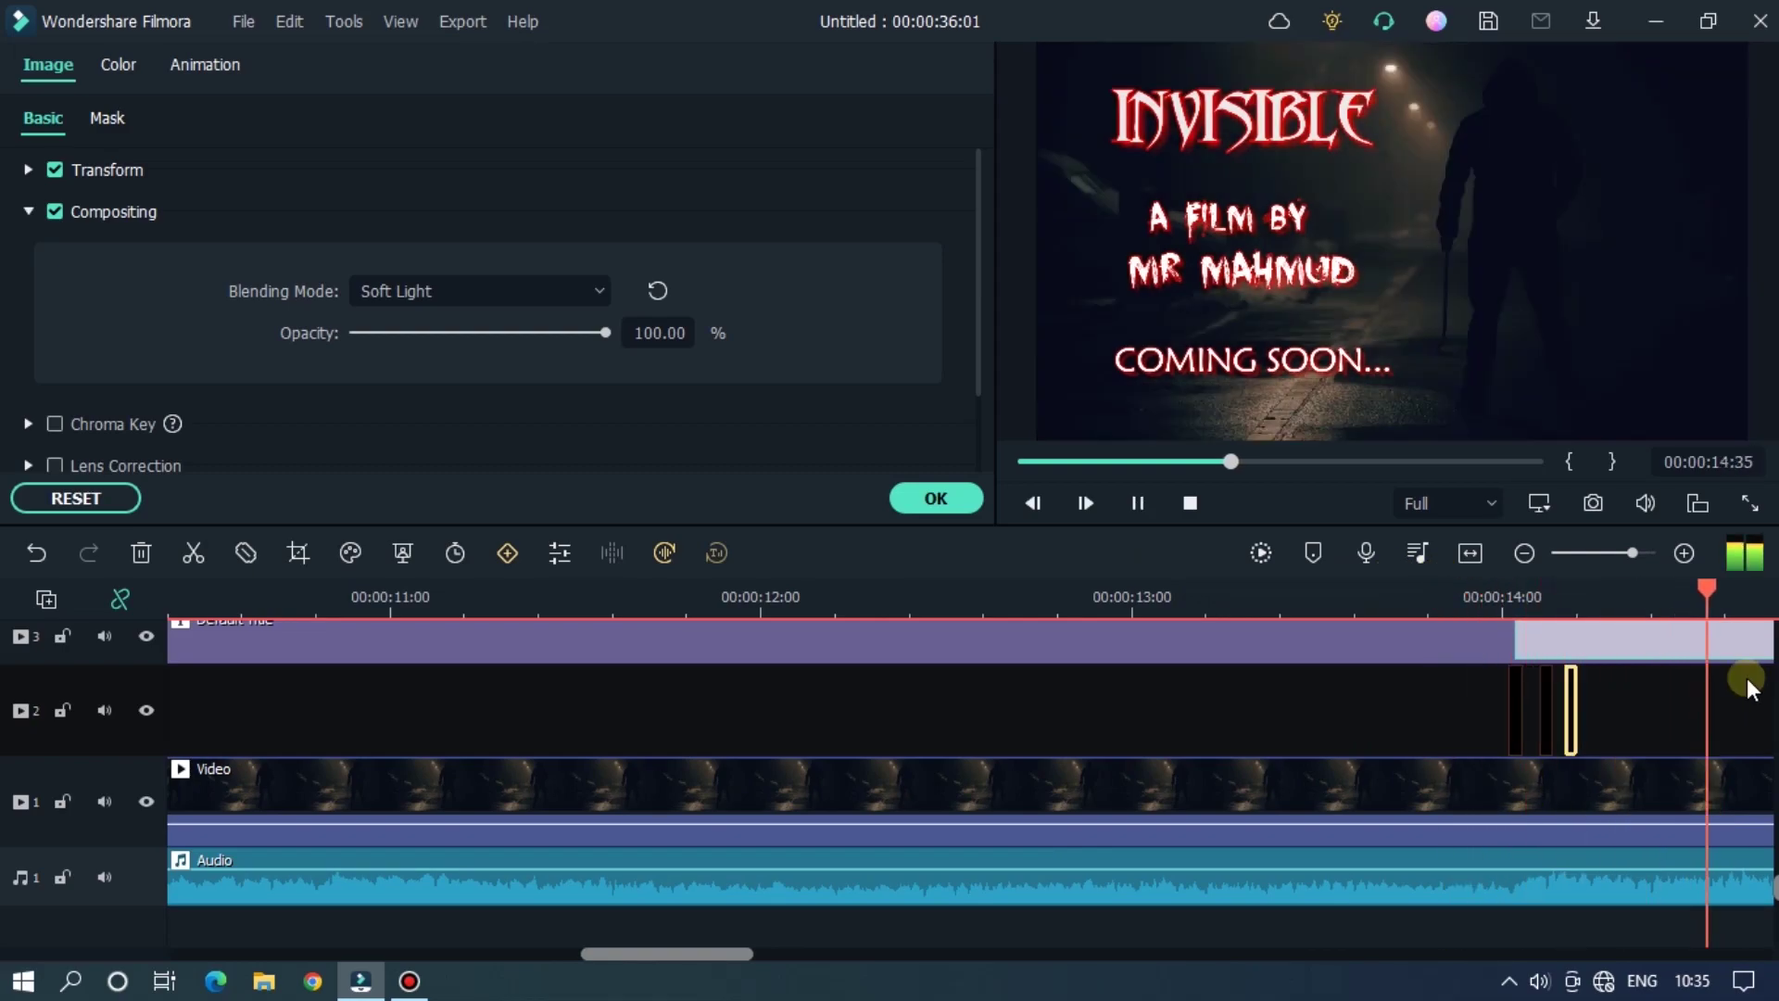
# Step: Trim the video and audio to end at 21:28
pyautogui.press('space')
pyautogui.scroll(-5, 1052, 596)
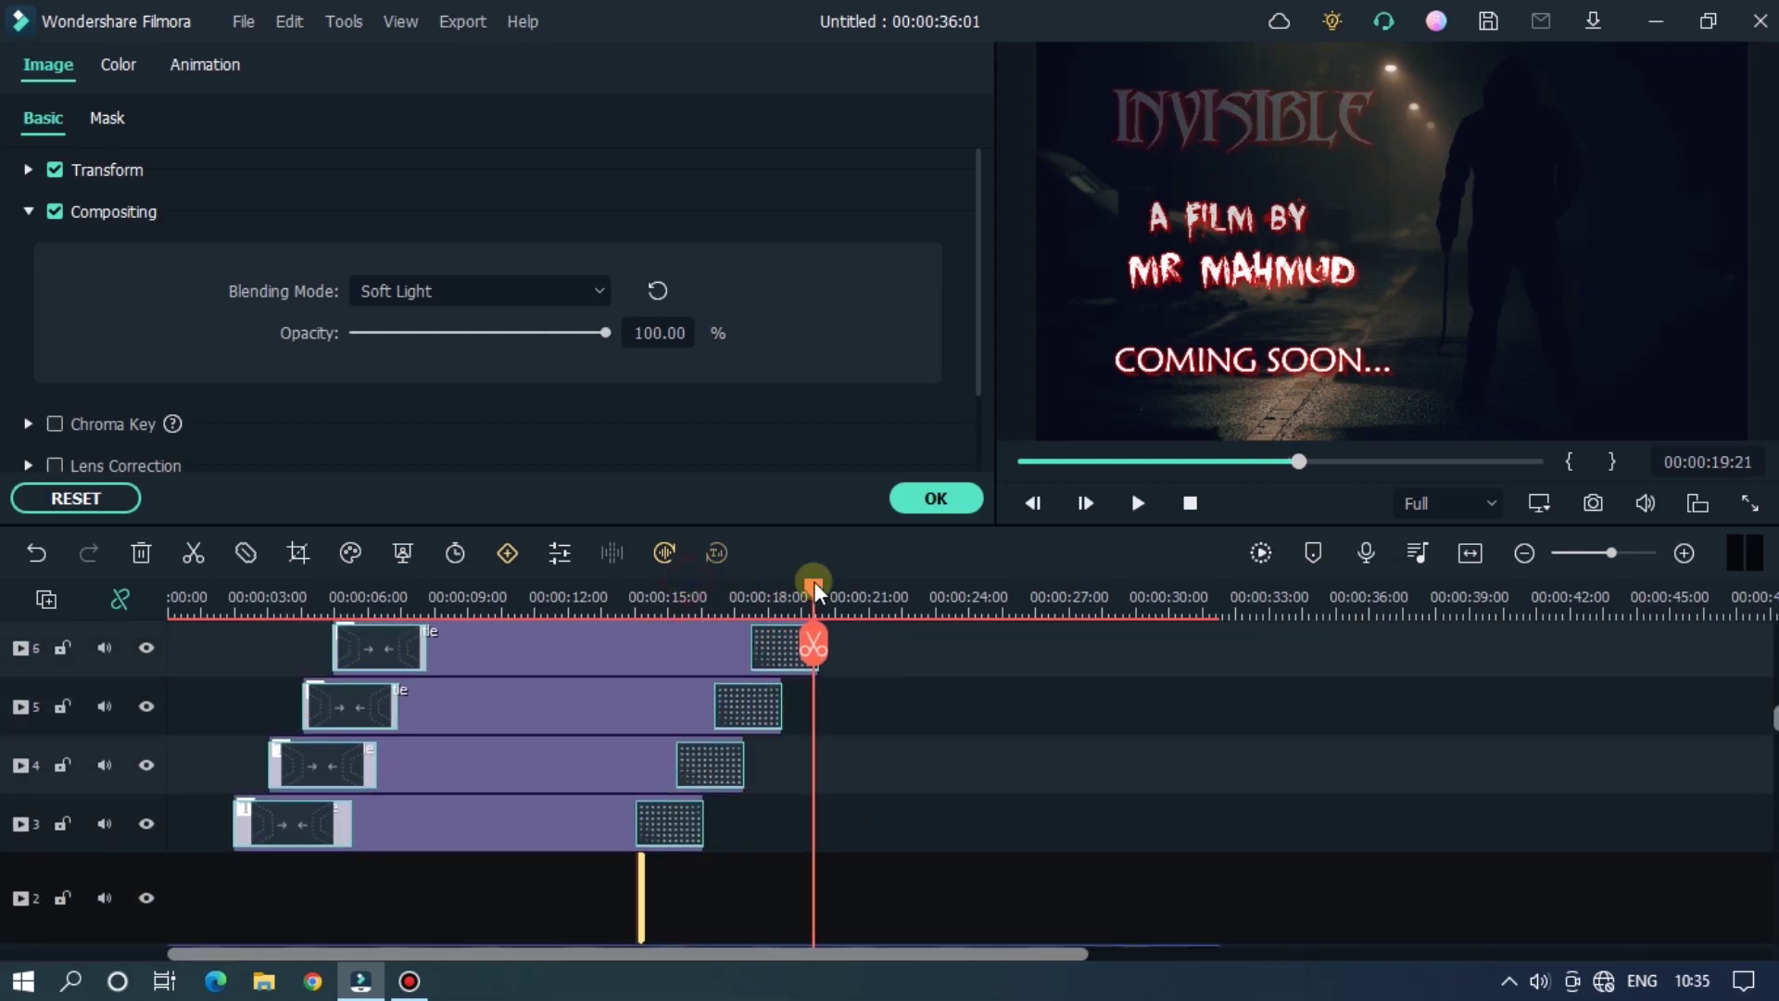
pyautogui.click(974, 738)
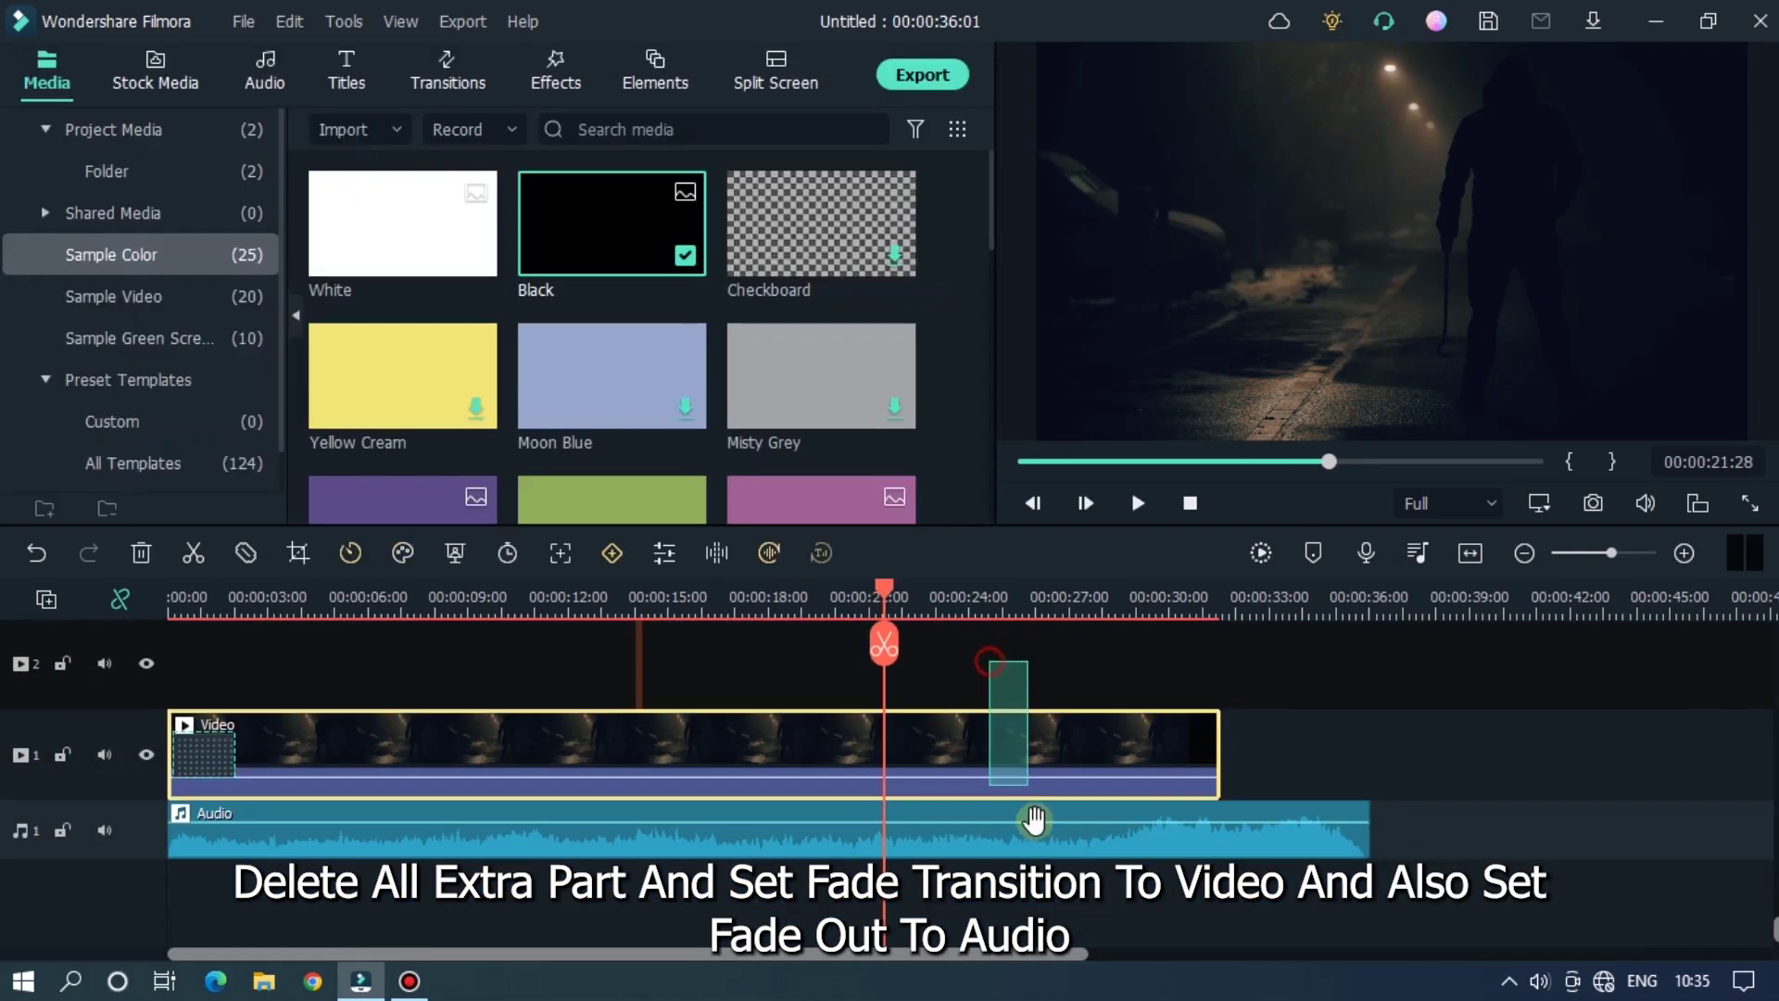
pyautogui.click(884, 644)
pyautogui.press('Delete')
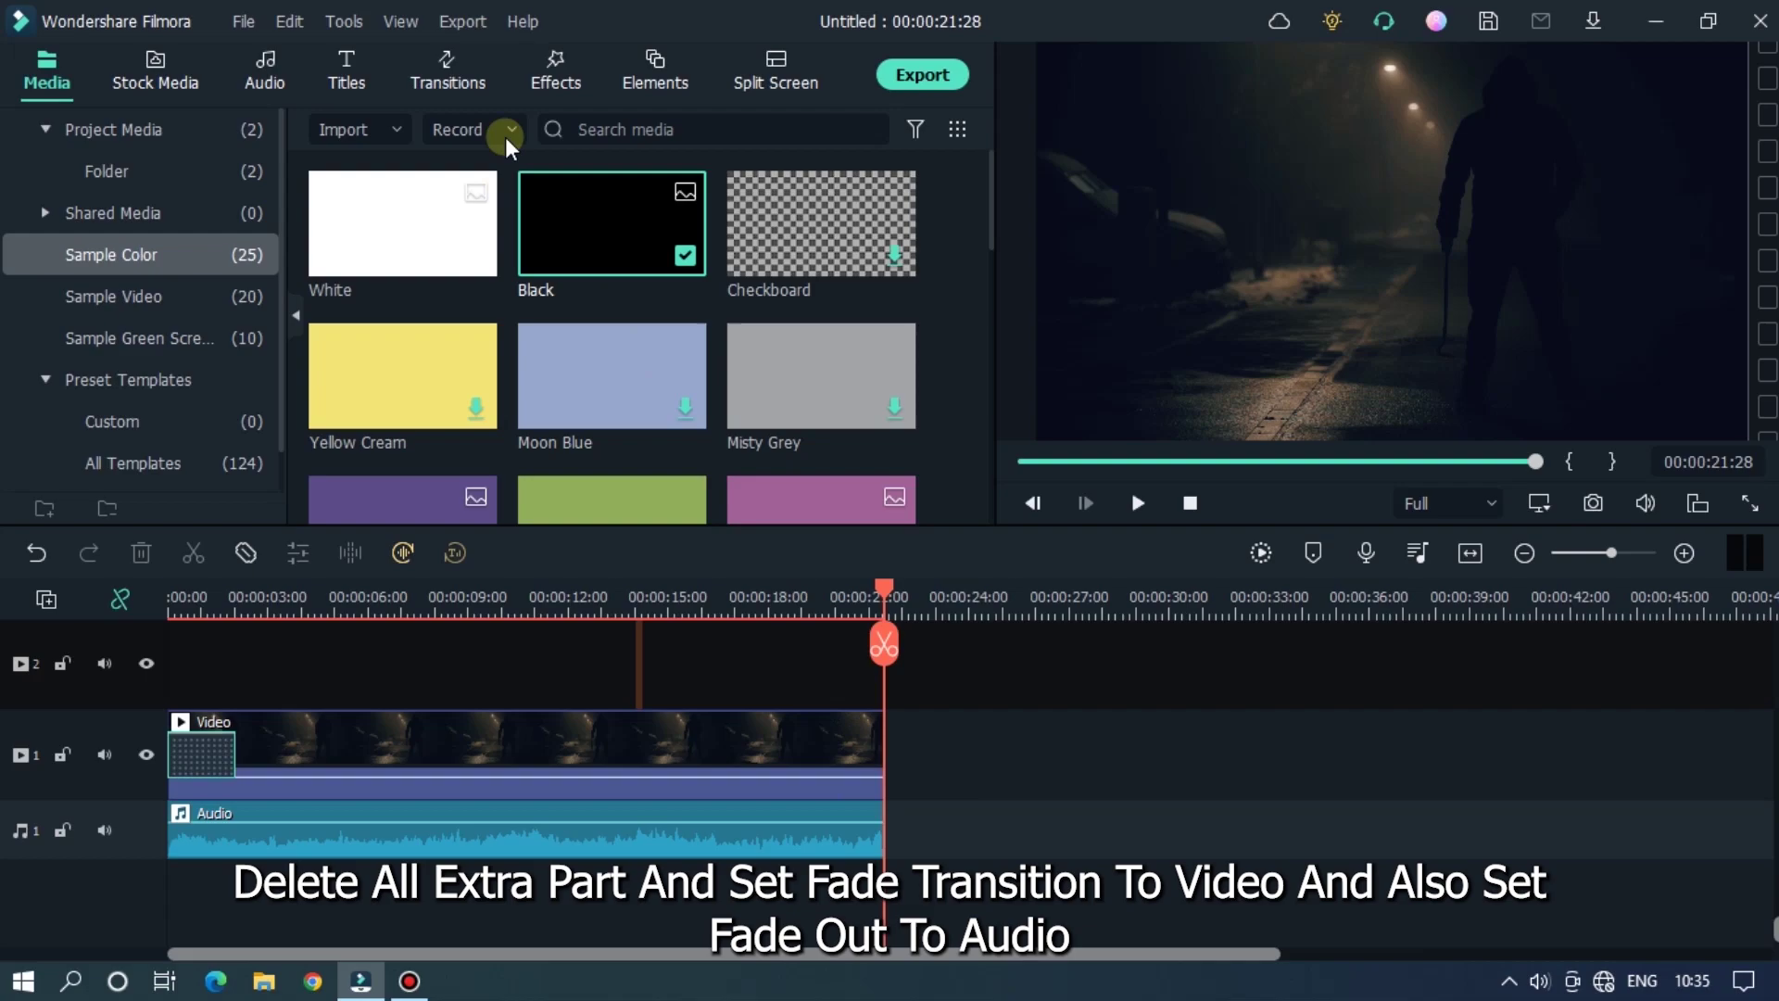
# Step: Add a Fade transition to the video's end and play the ending
pyautogui.click(471, 74)
pyautogui.moveTo(556, 302)
pyautogui.mouseDown()
pyautogui.moveTo(845, 753)
pyautogui.moveTo(823, 786)
pyautogui.mouseUp()
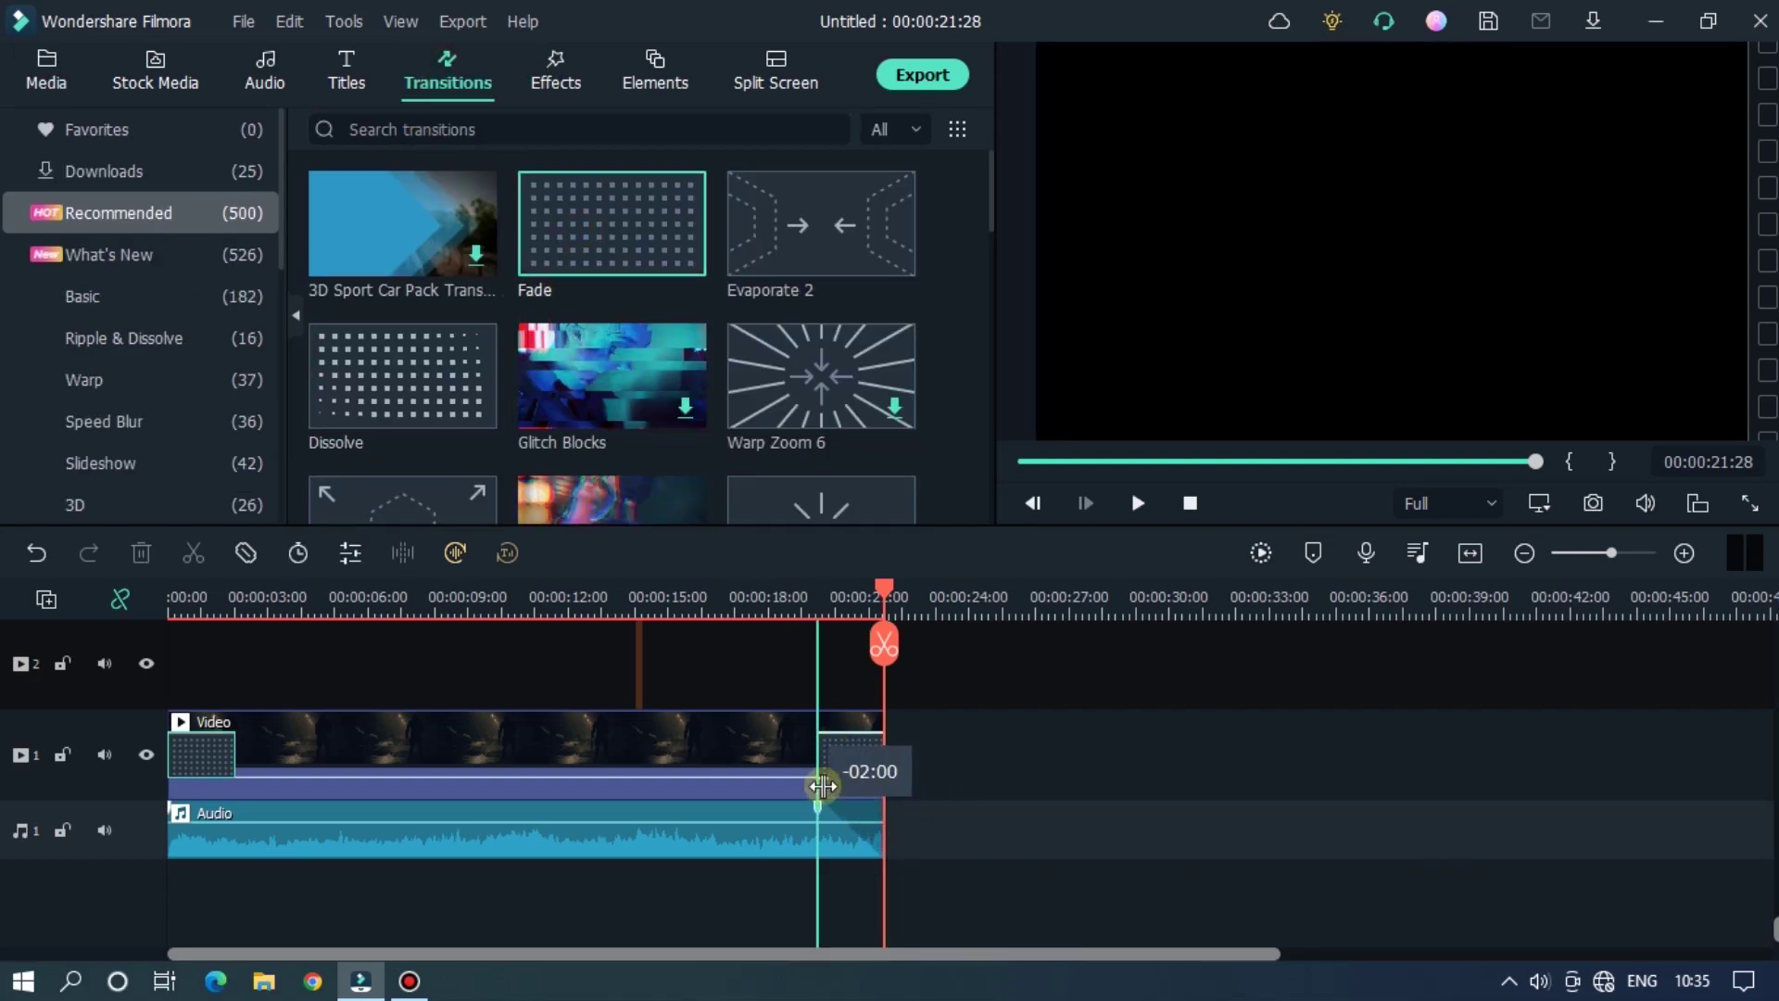
pyautogui.click(779, 574)
pyautogui.press('space')
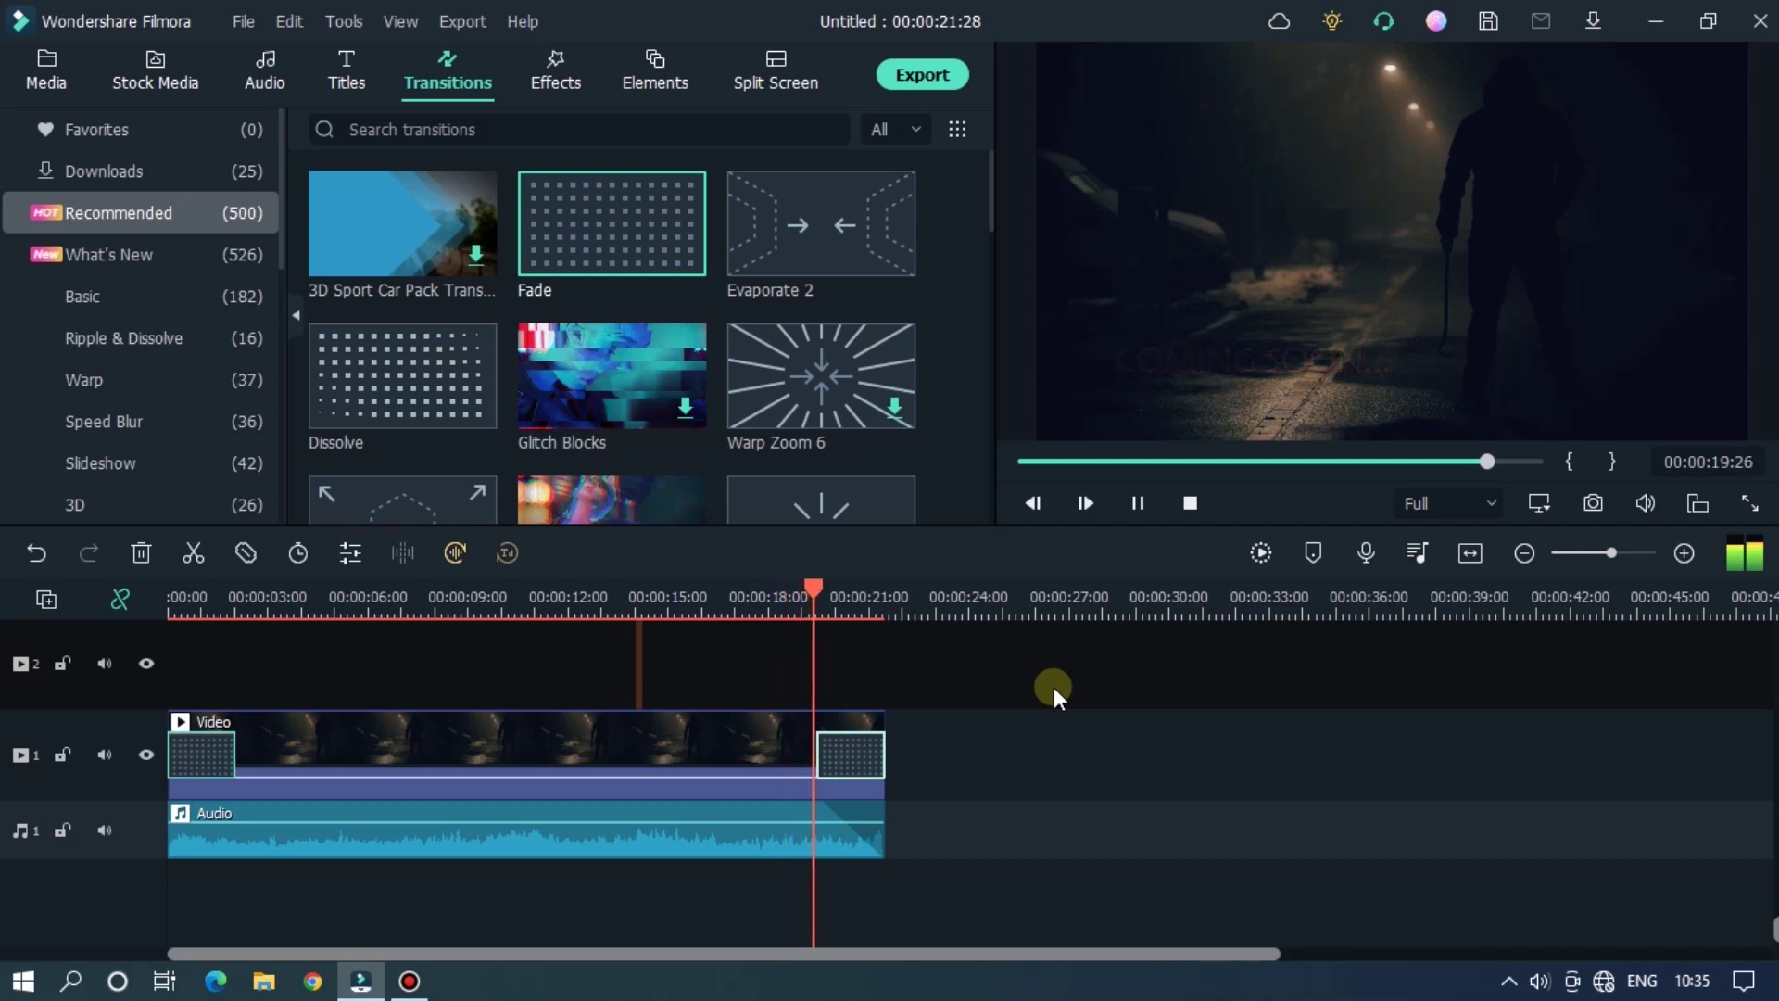
# Step: Start Render Preview on the finished teaser timeline
pyautogui.scroll(1, 1060, 698)
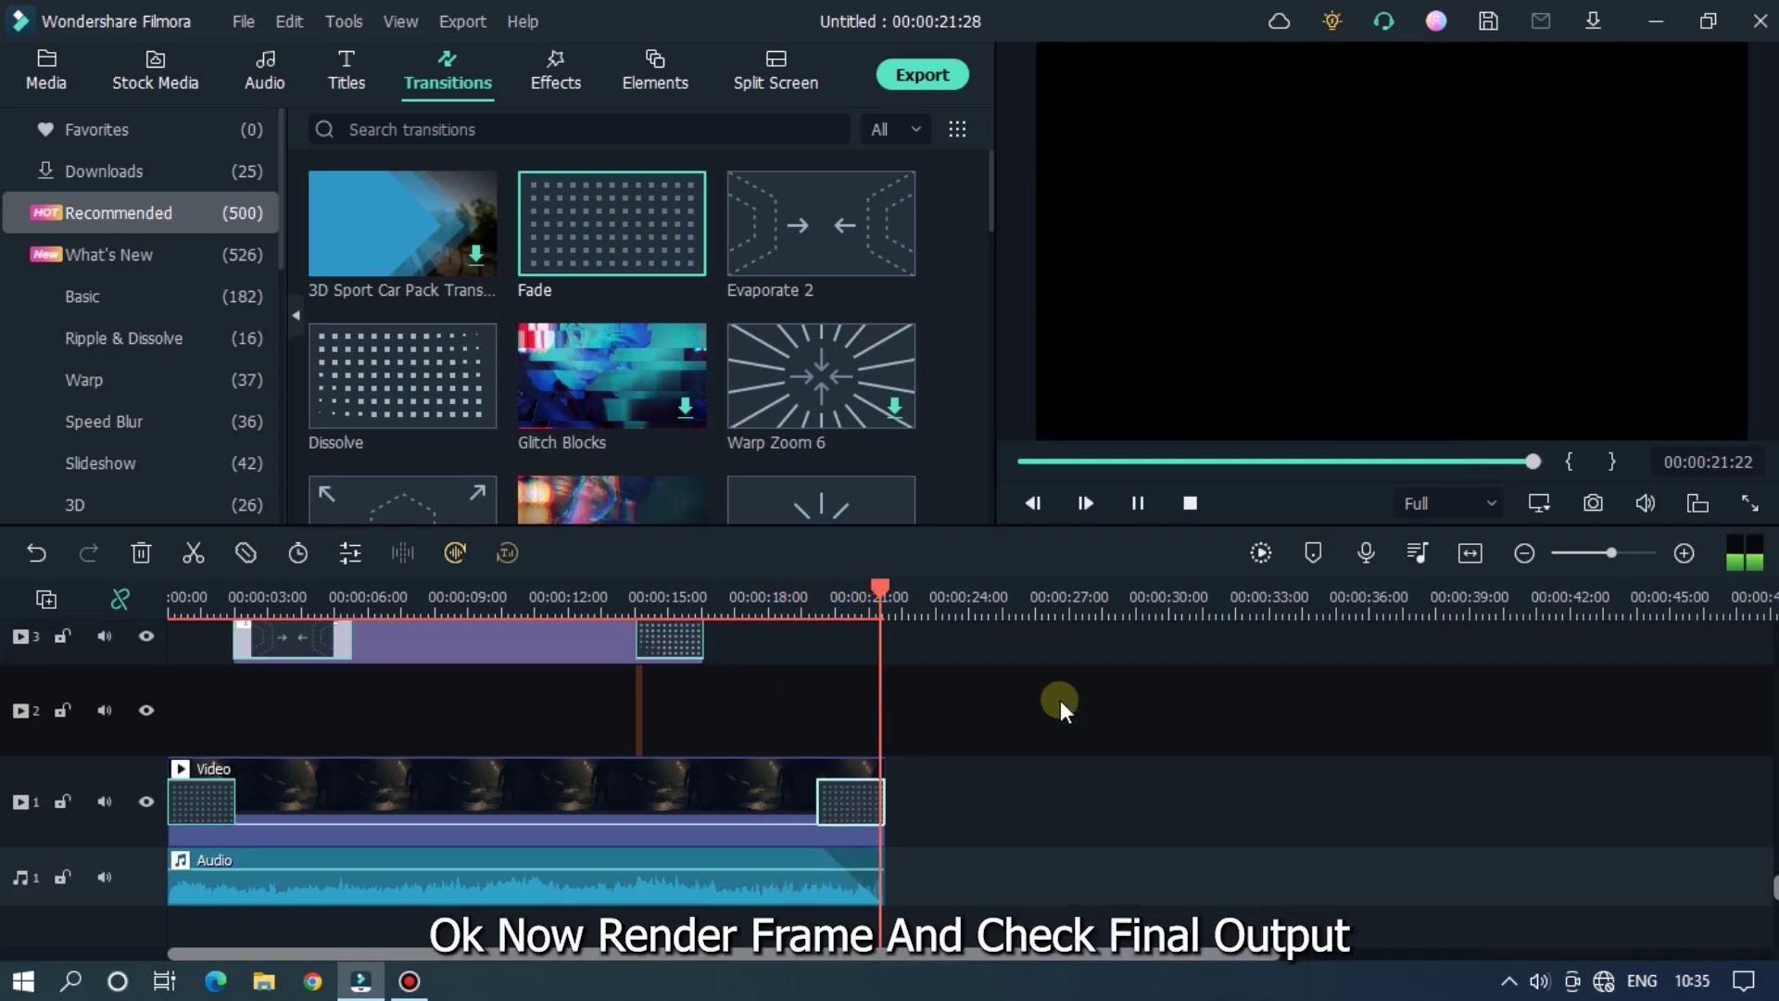
pyautogui.scroll(3, 1062, 706)
pyautogui.click(1261, 554)
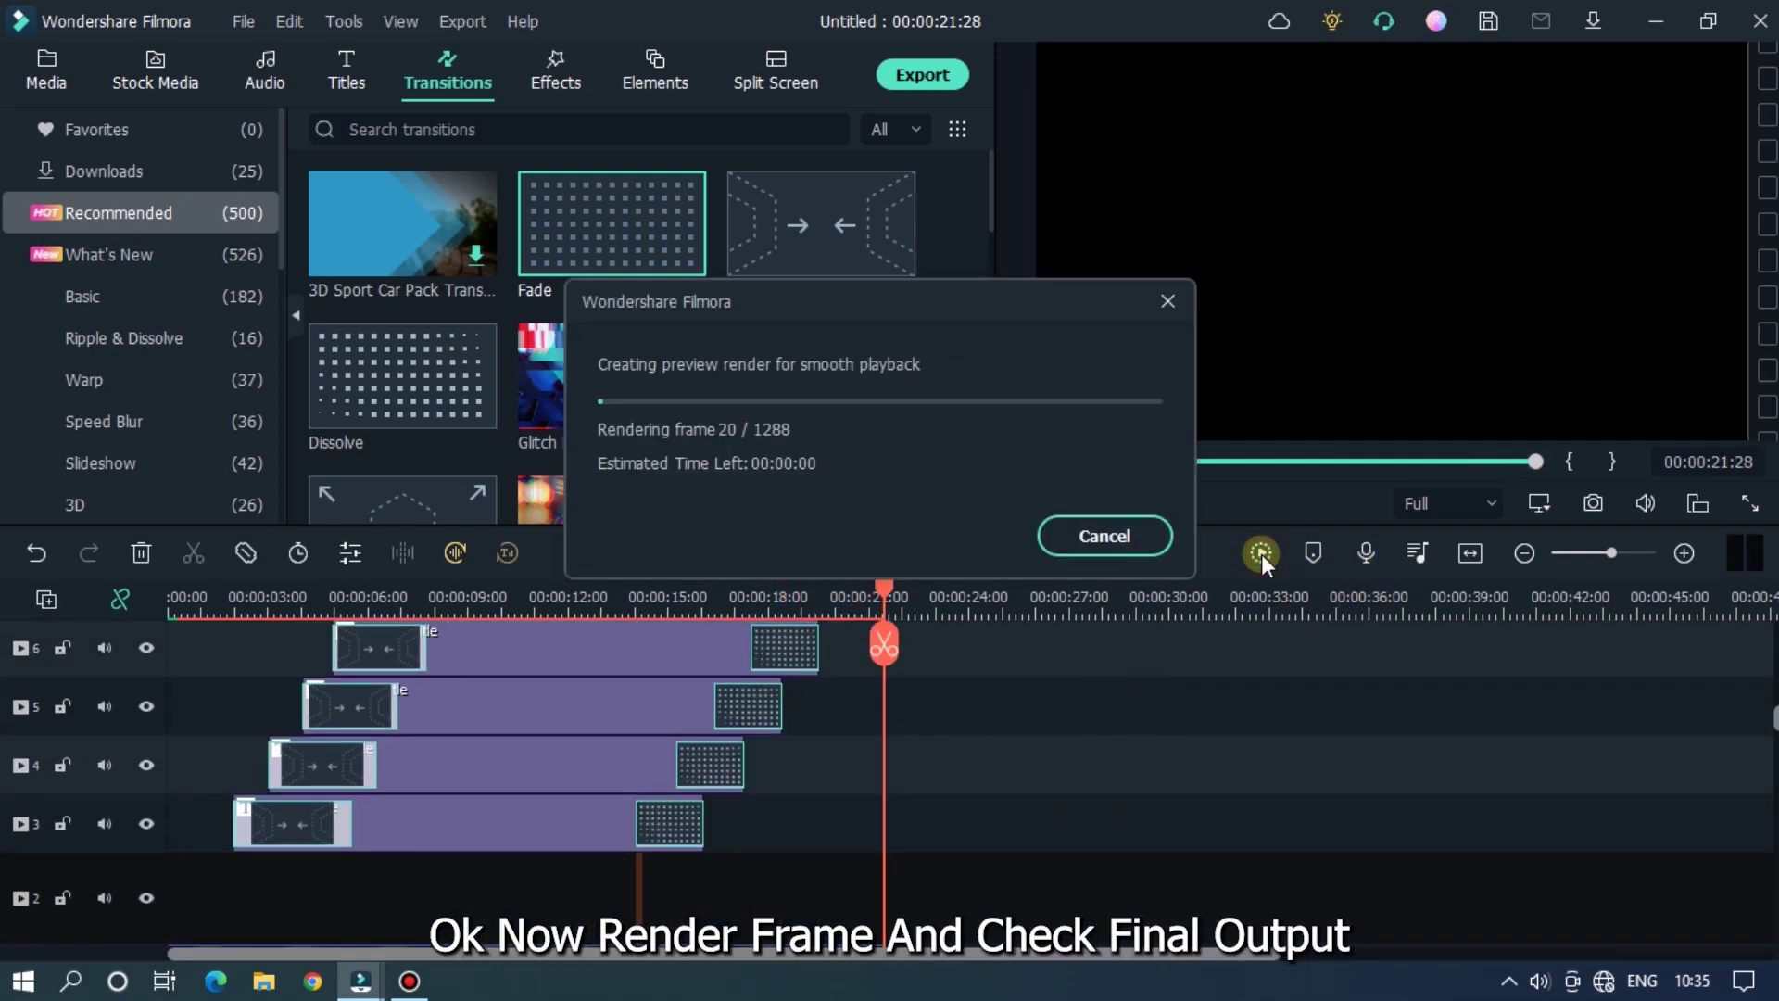